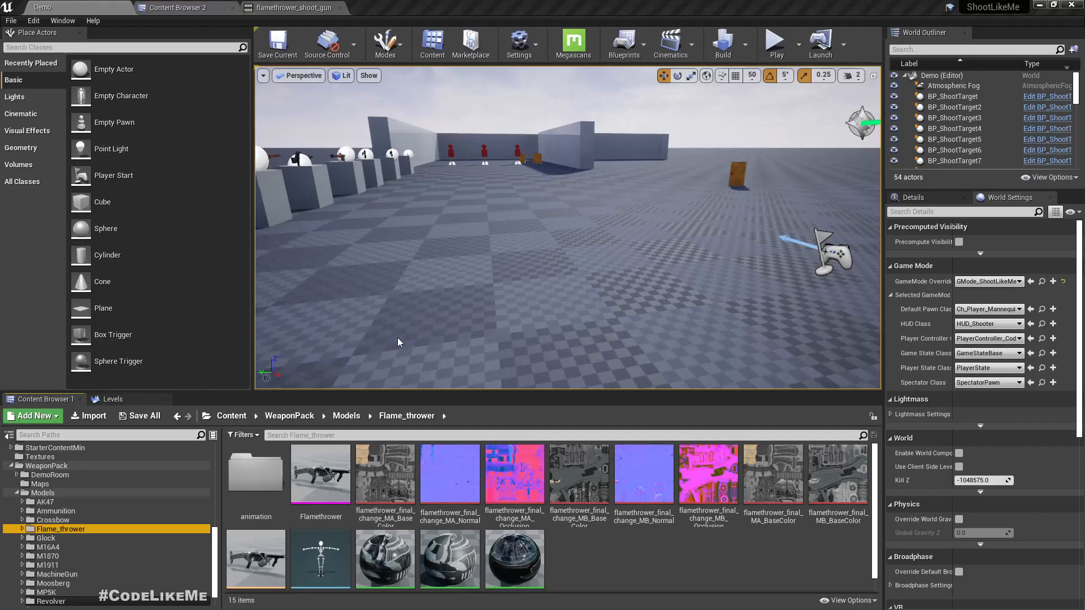
Open the Flamethrower skeletal mesh from the Flame_thrower folder and examine the weapon from several sides.
right_click_drag(424, 292, 437, 297)
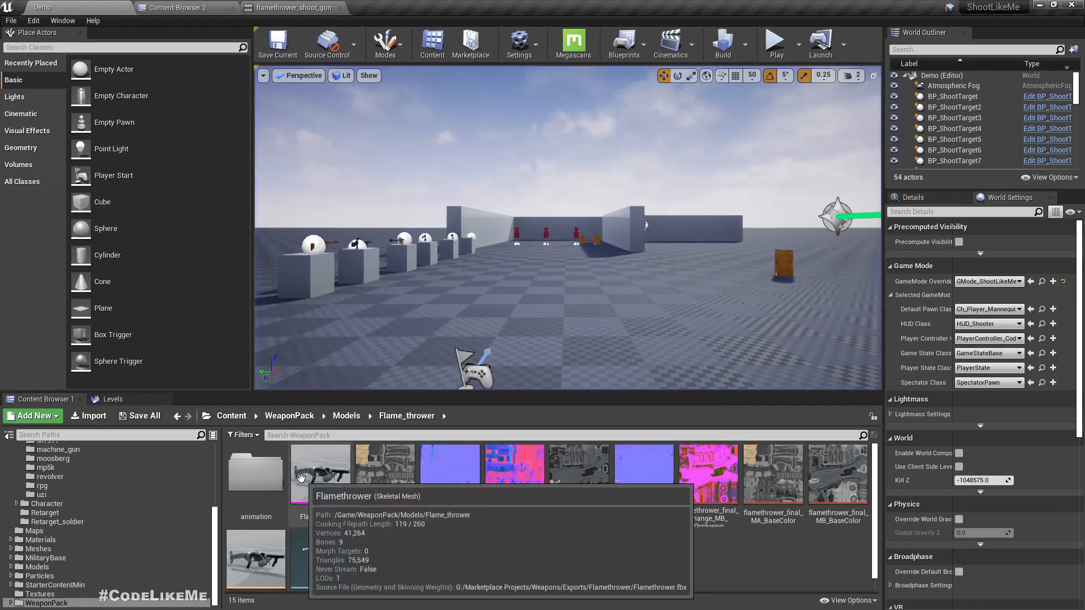
double_click(301, 479)
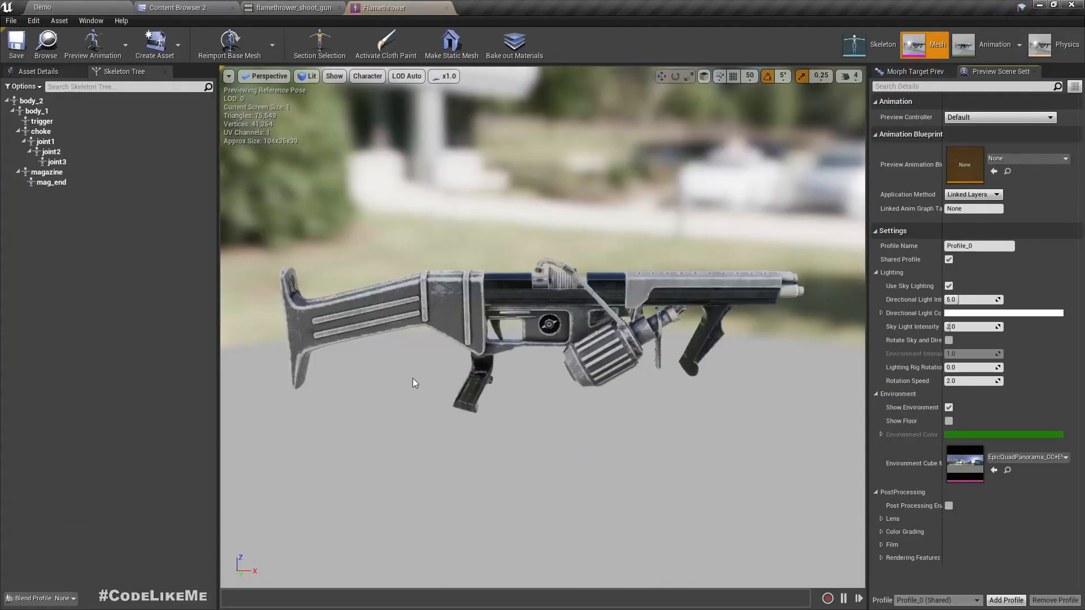
right_click_drag(534, 429, 257, 412)
key("s")
key("w")
key("d")
right_click_drag(604, 449, 462, 433)
key("d")
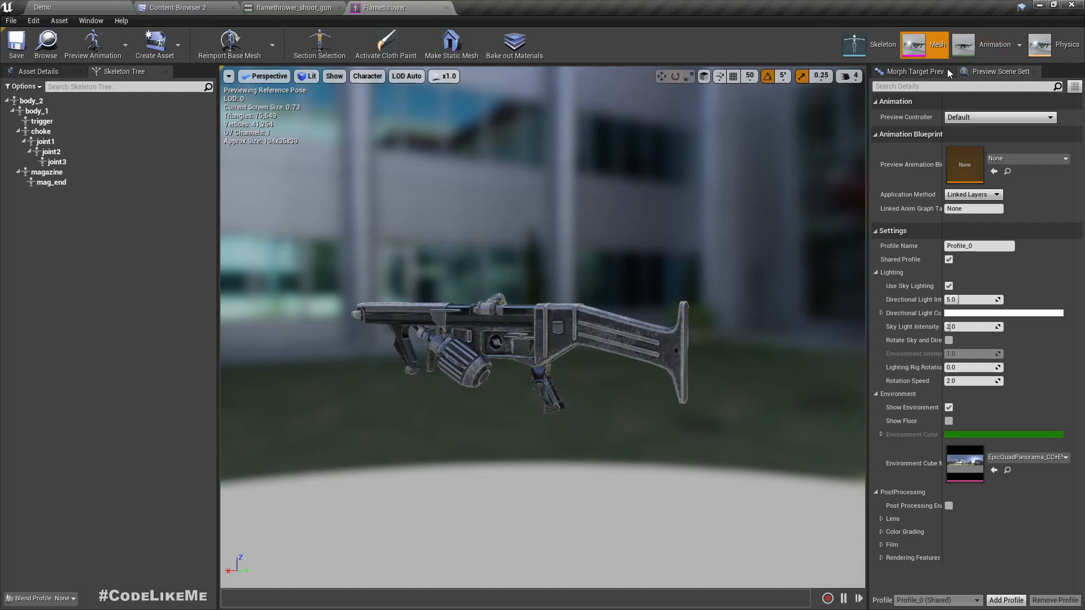
Preview the flamethrower_reload_stand_gun and flamethrower_shoot_gun animations on the weapon, and pause playback.
left_click(976, 44)
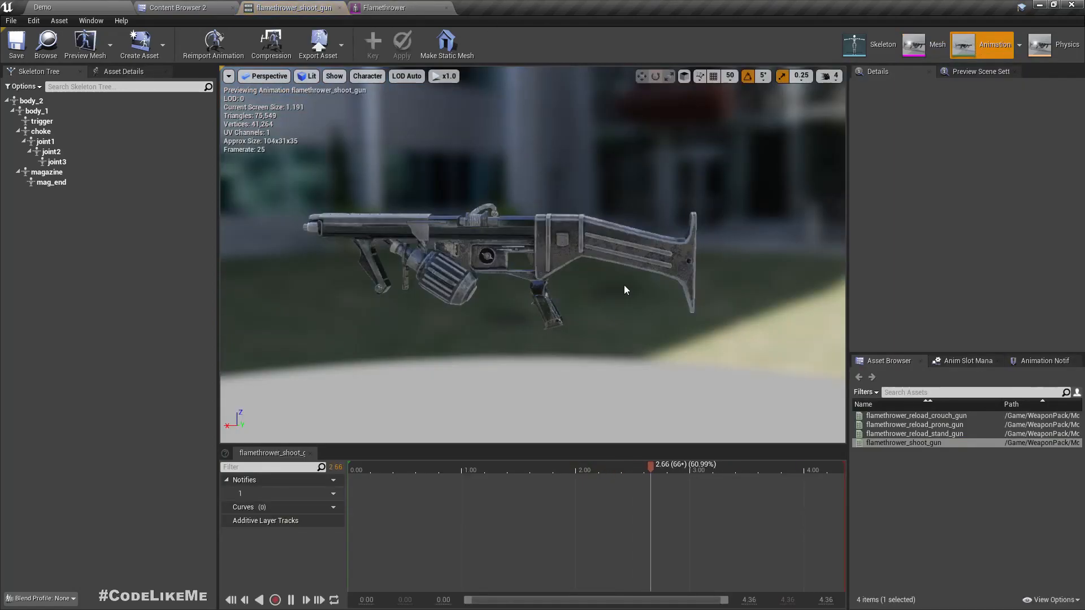
double_click(933, 434)
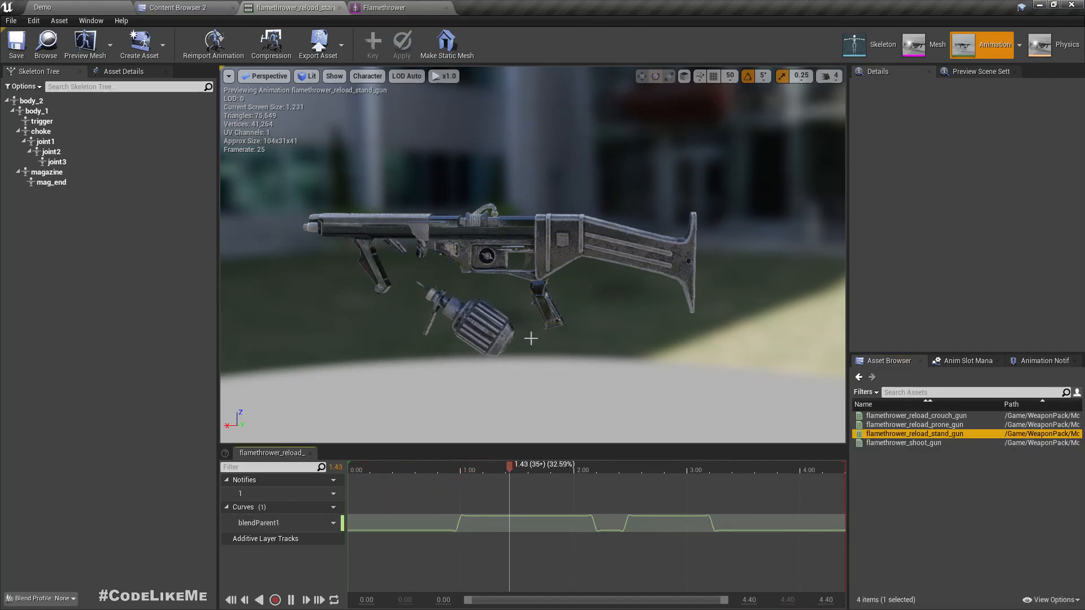
double_click(905, 443)
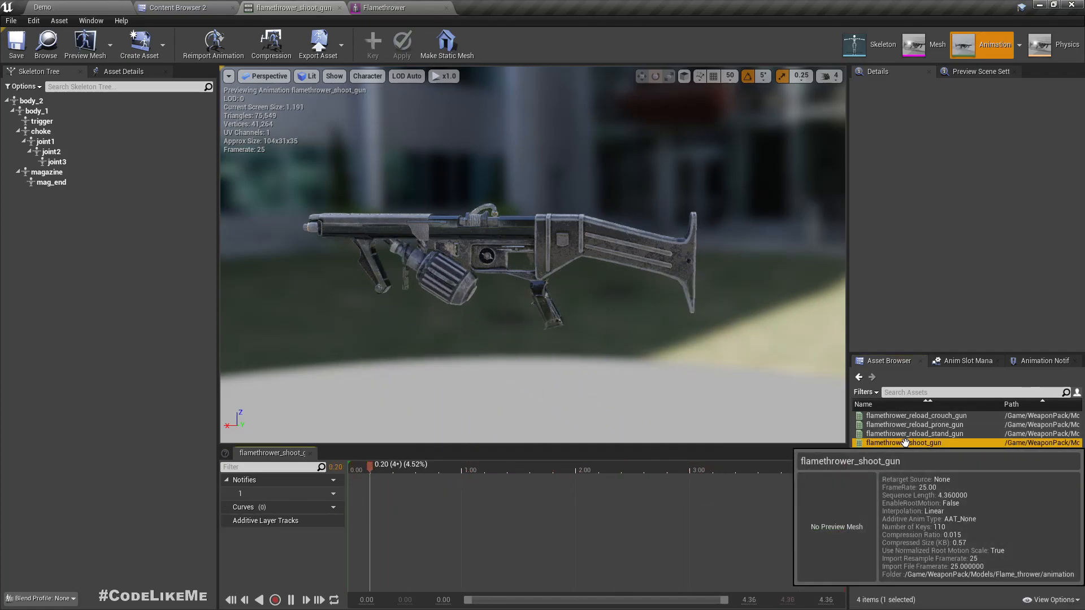
key("space")
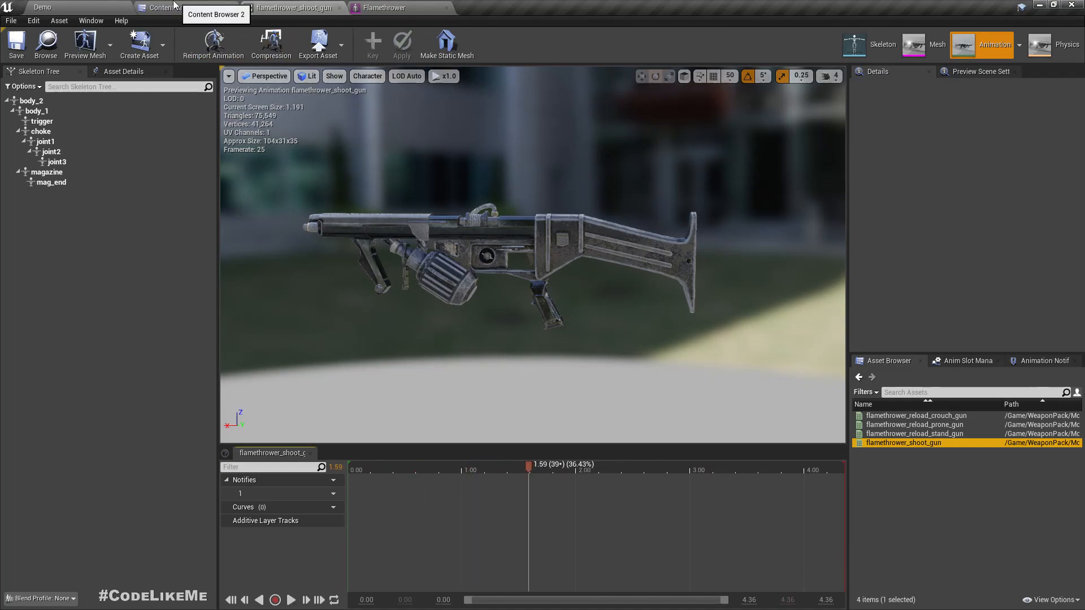
Go to the Particles folder of WeaponPack's MuzzleFlashPack in the second content browser.
left_click(93, 6)
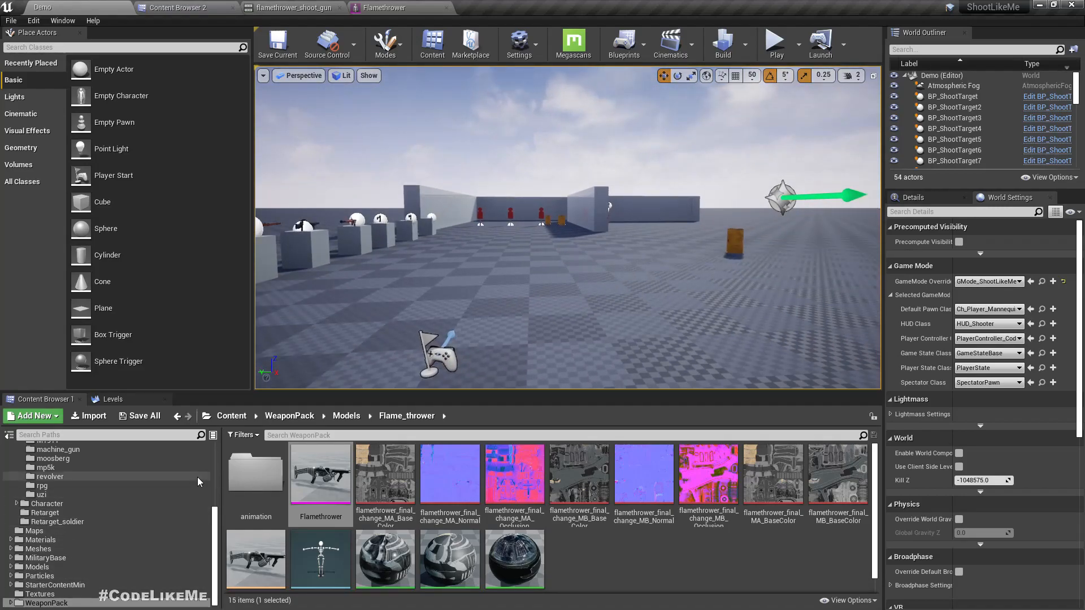
left_click(17, 603)
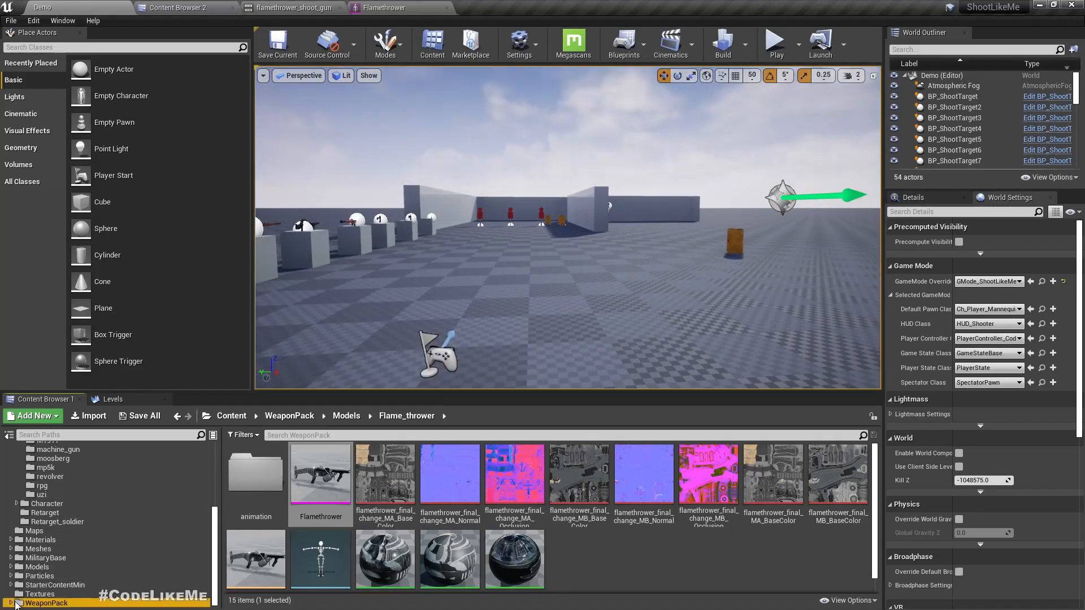
left_click(181, 8)
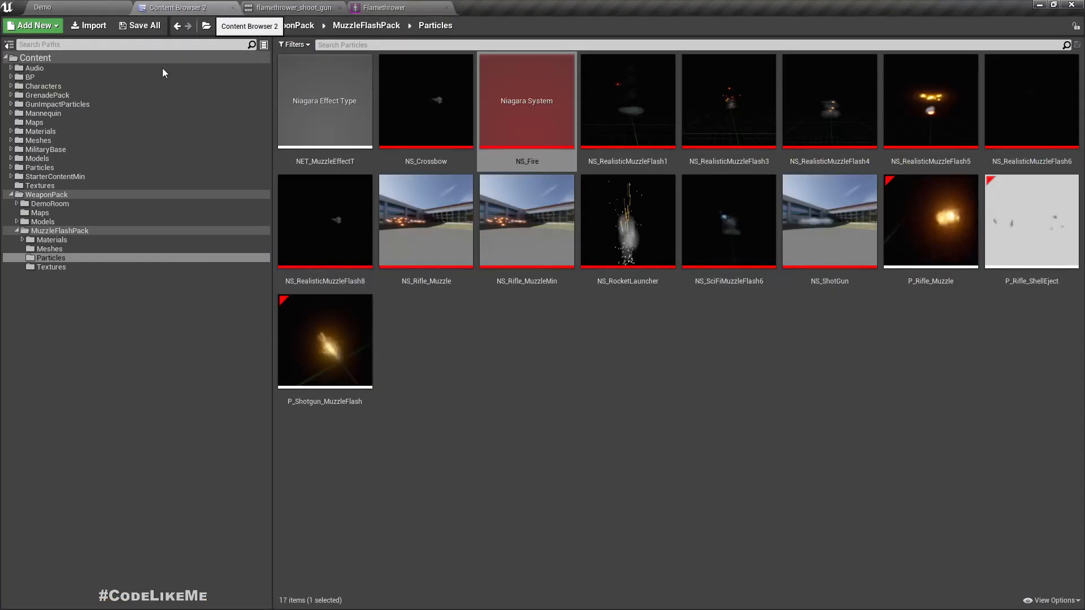
left_click(53, 231)
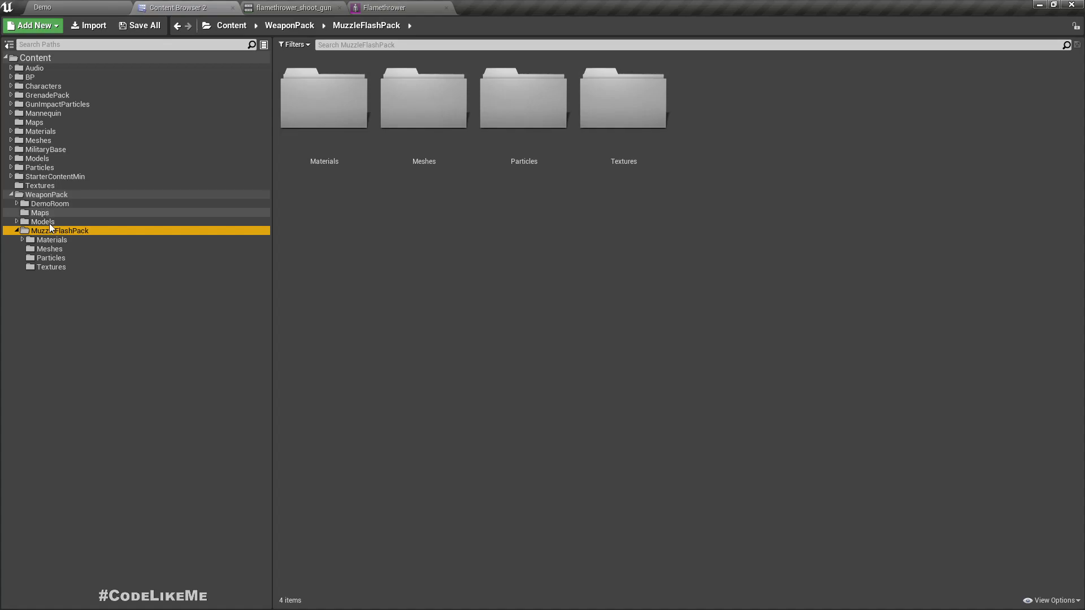
double_click(520, 107)
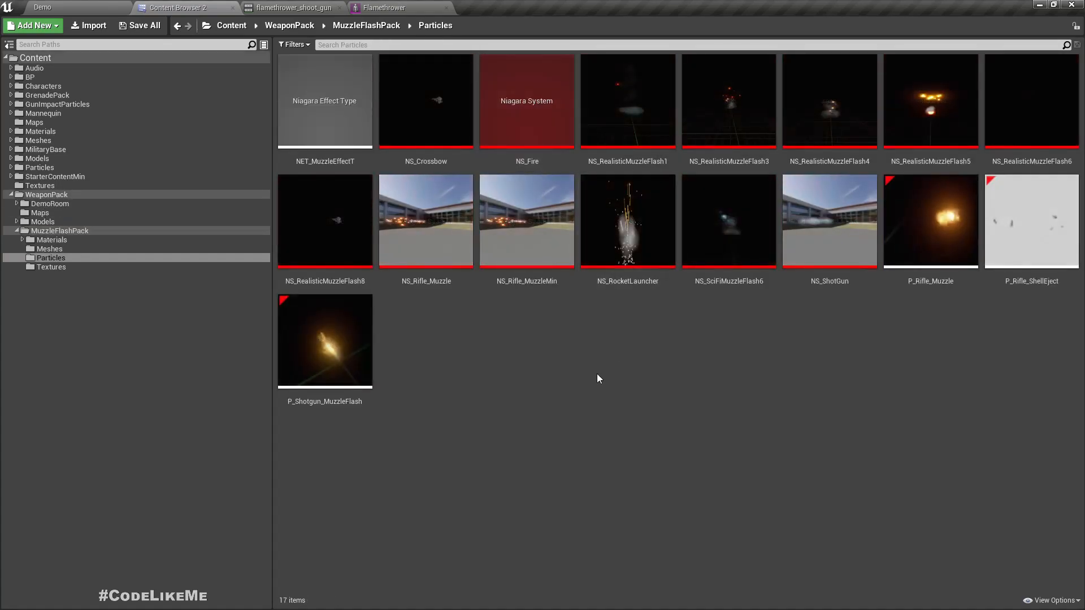
Create a Niagara System from selected emitters in the Particles folder, adding the Fountain emitter template.
right_click(499, 381)
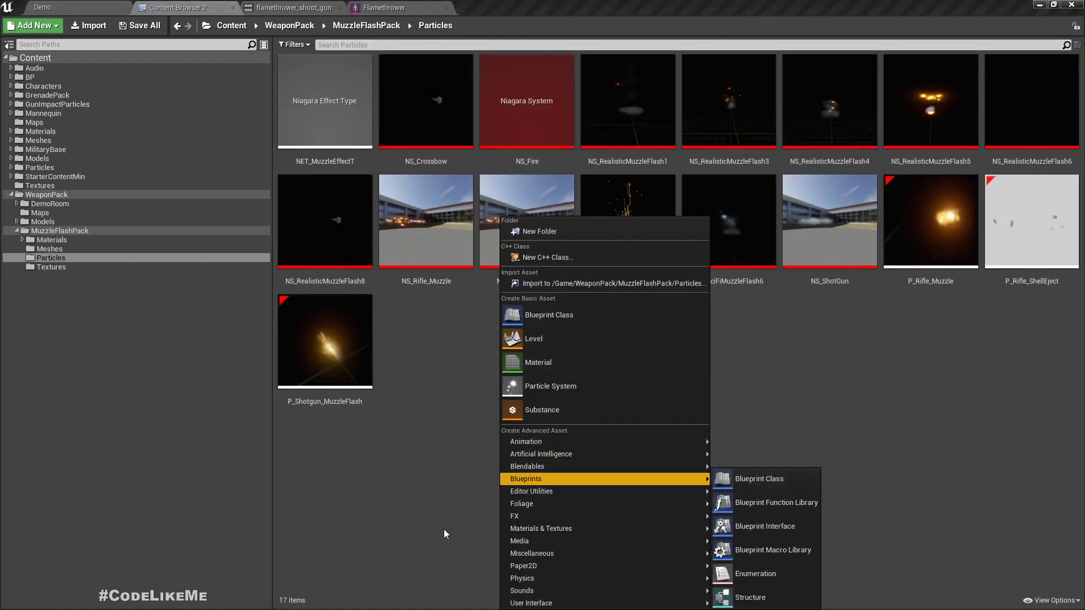
mouse_move(616, 515)
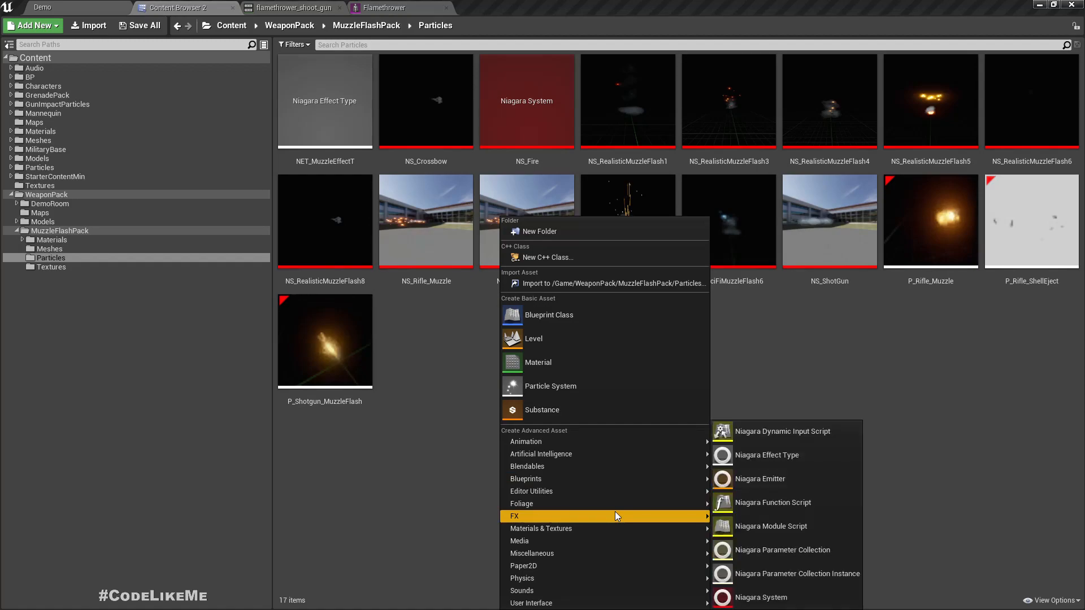
left_click(768, 596)
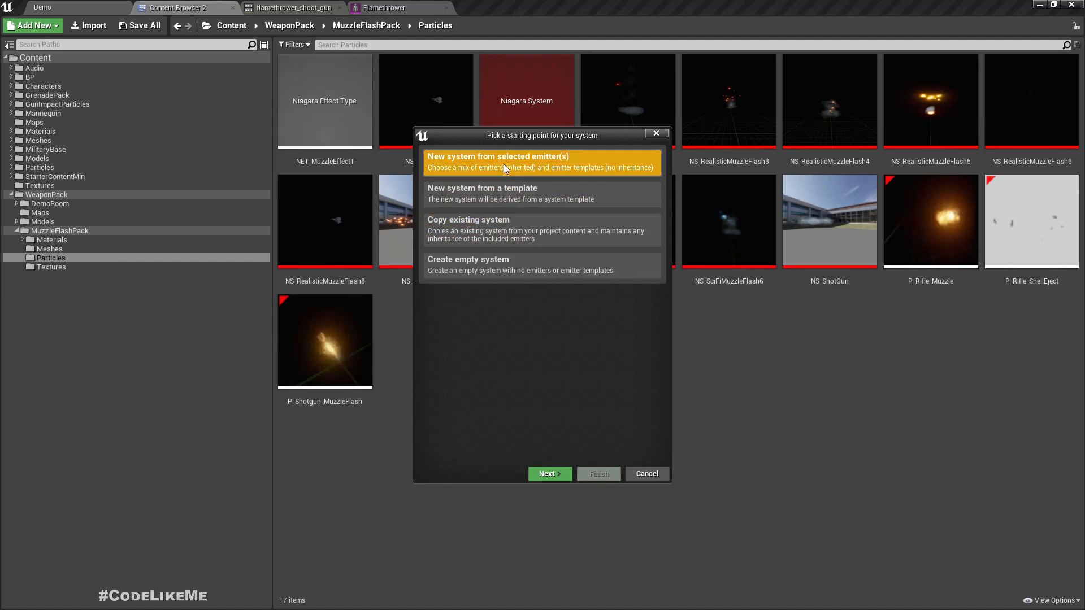
left_click(544, 473)
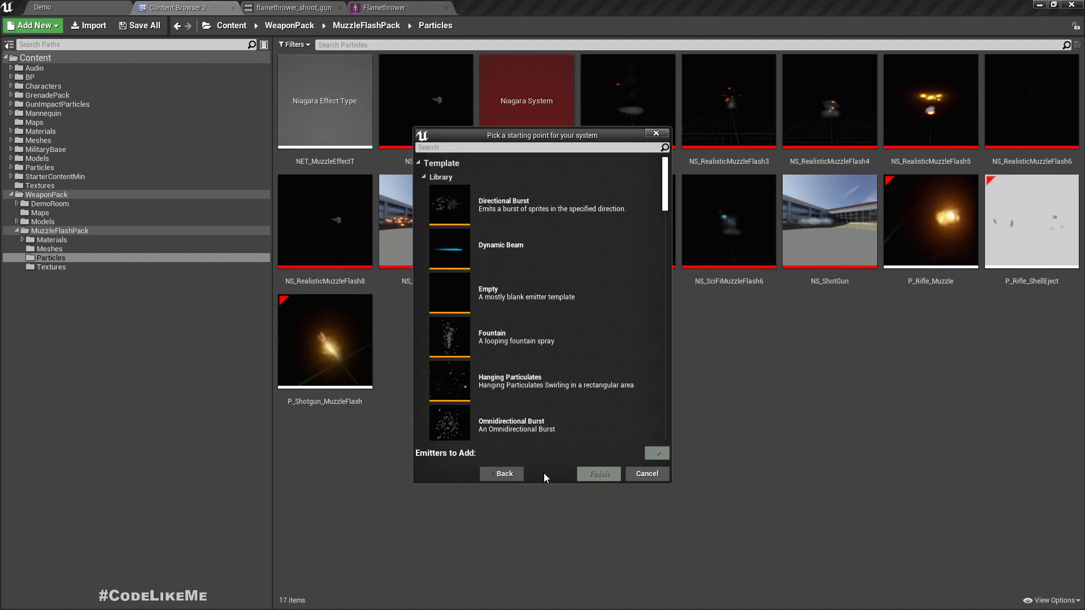
scroll(567, 339, "down", 5)
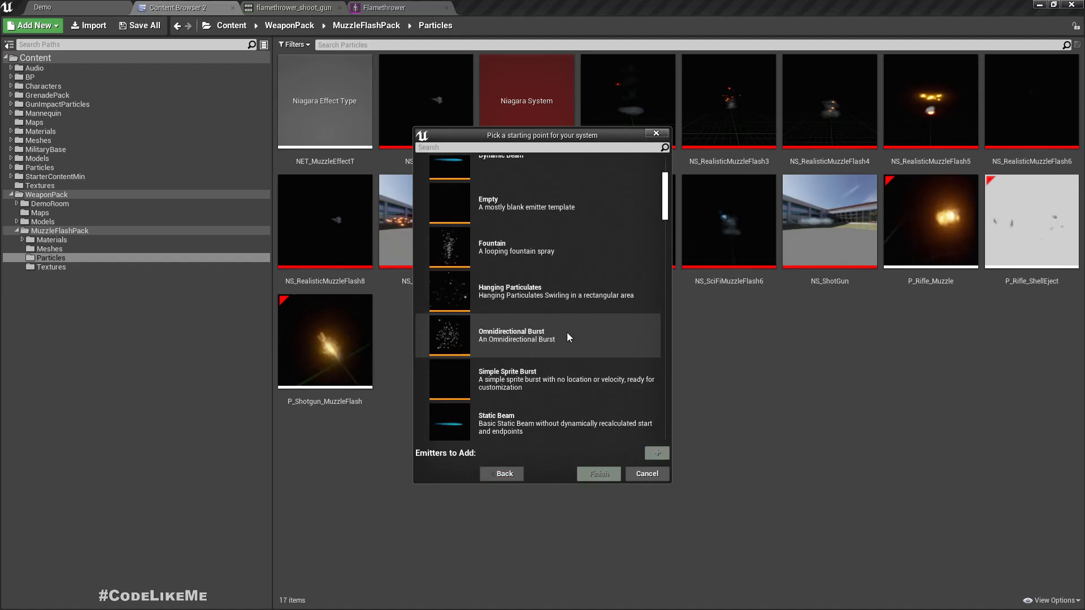
scroll(579, 338, "down", 1)
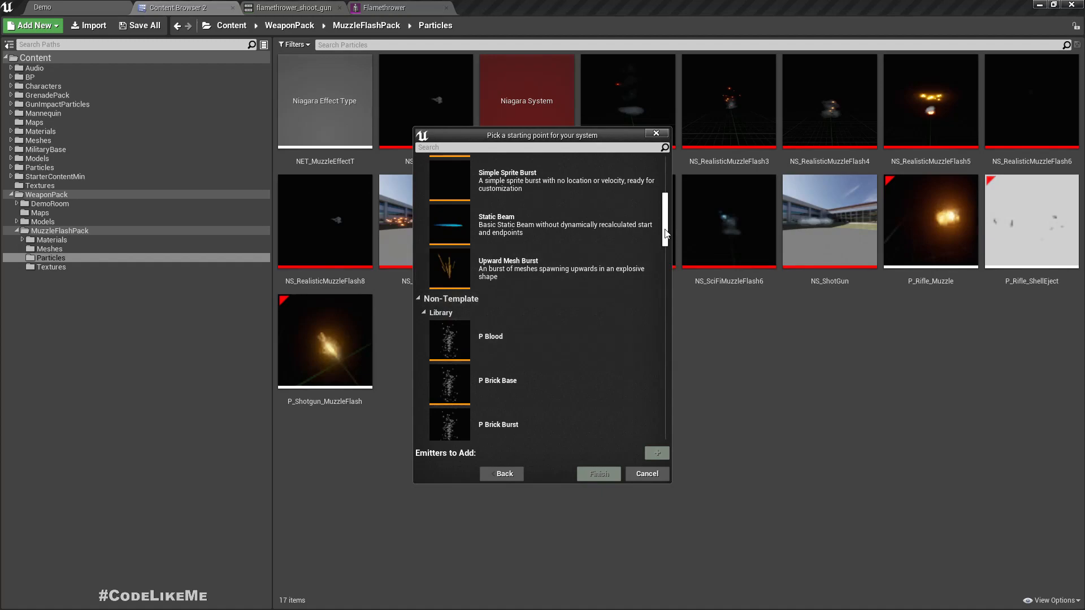
left_click_drag(664, 234, 674, 324)
scroll(521, 320, "up", 15)
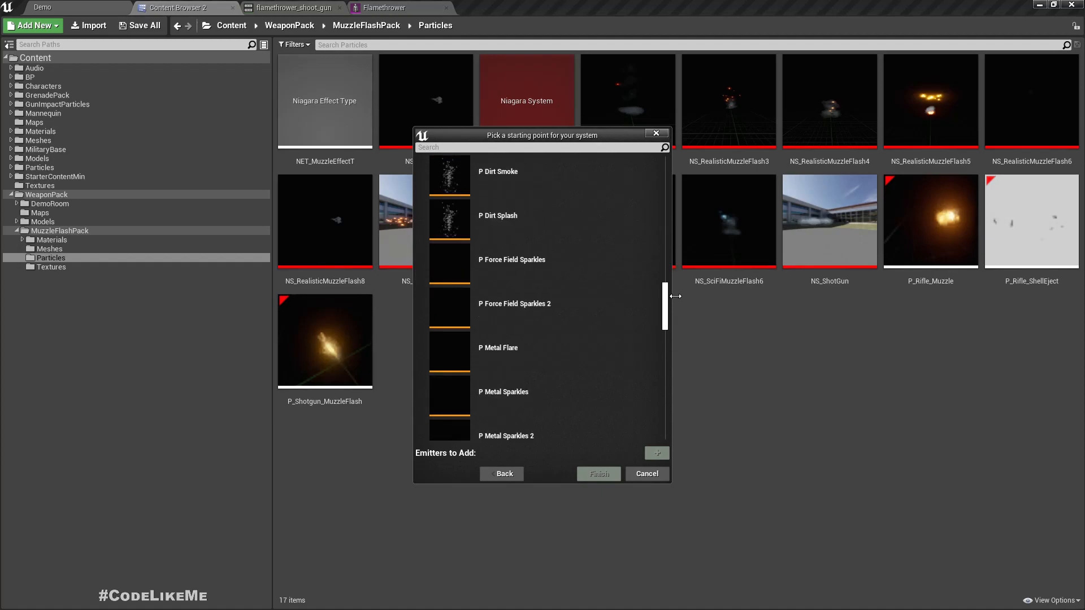
left_click(507, 335)
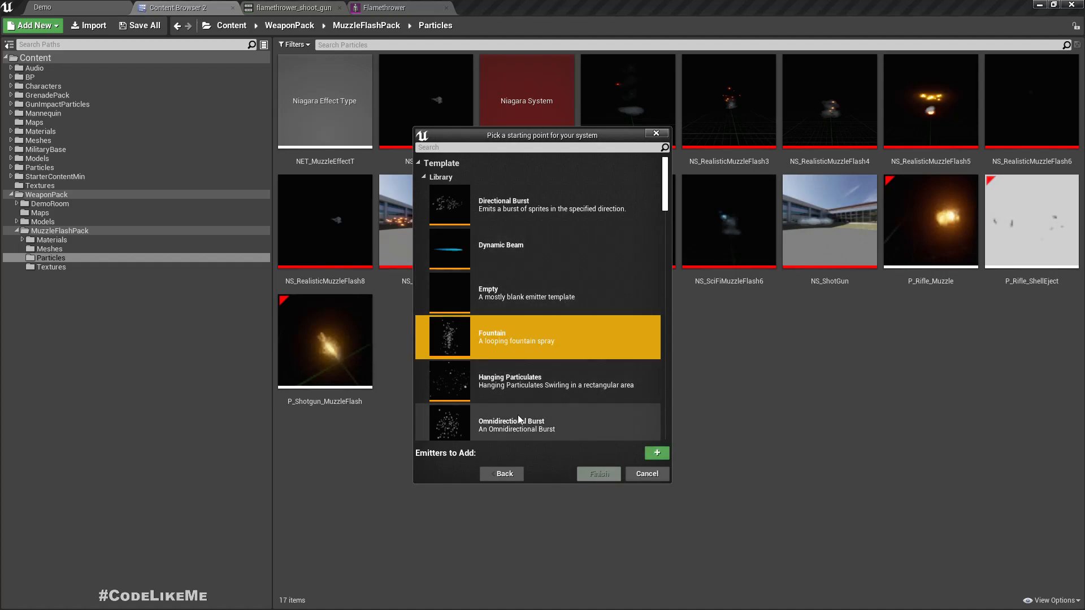
left_click(657, 453)
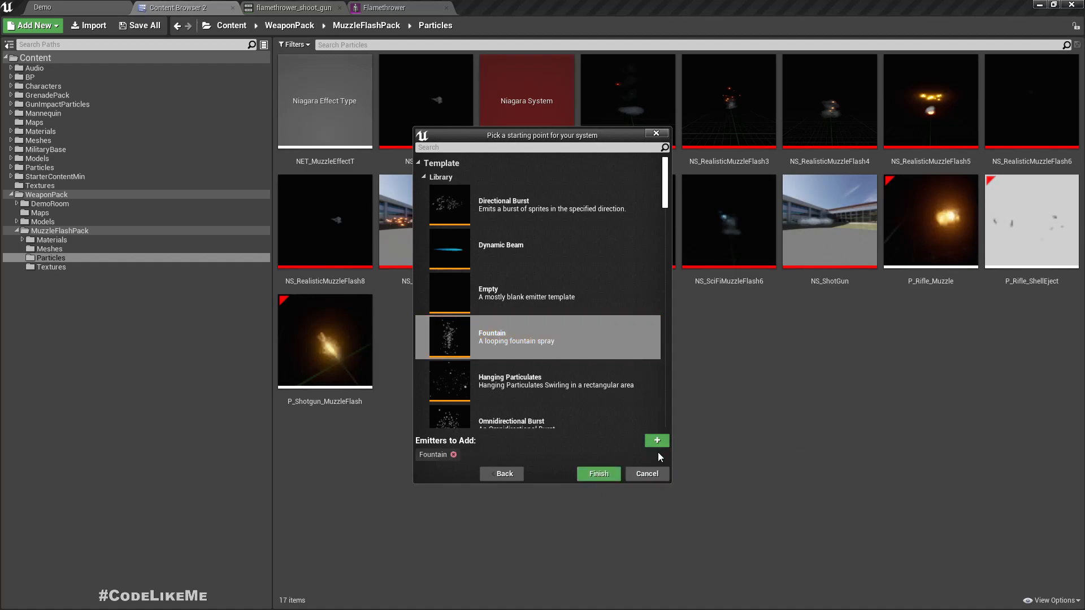
left_click(600, 475)
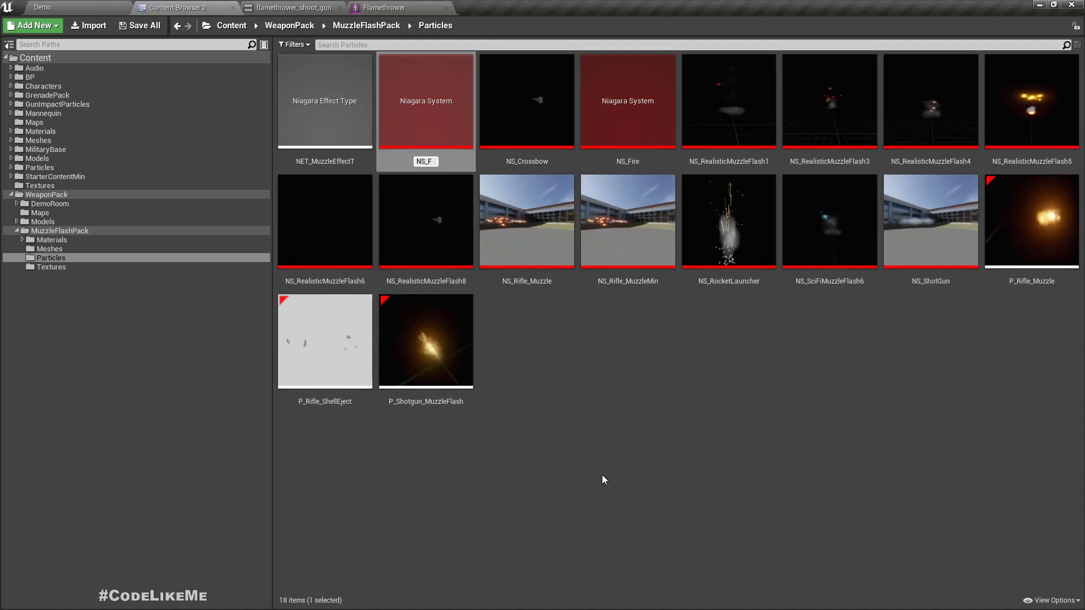
Name the new Niagara System NS_FlameThrower and open it for editing.
key("Return")
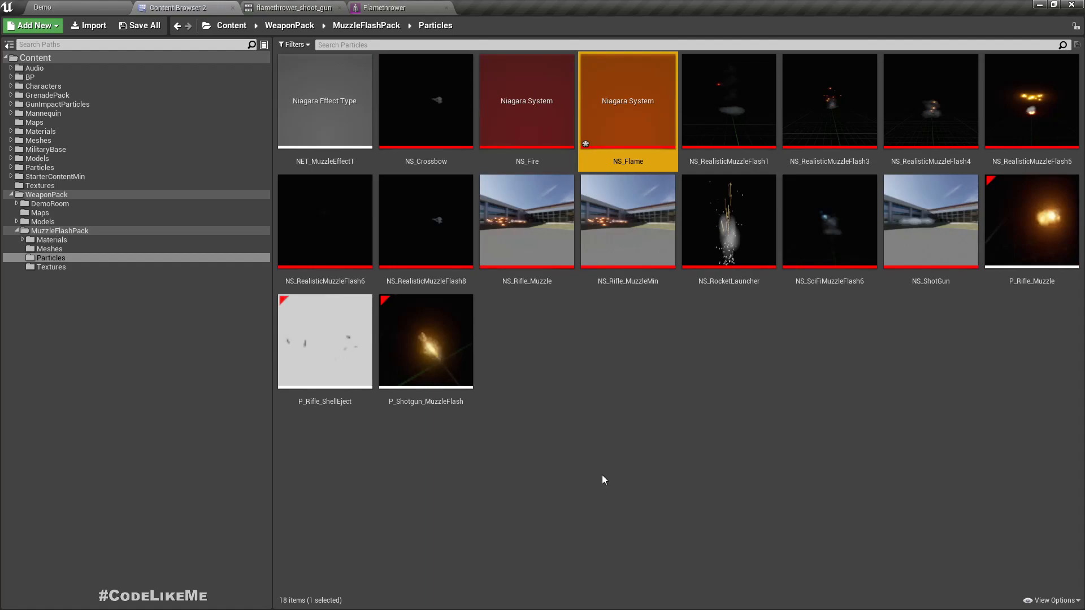
key("F2")
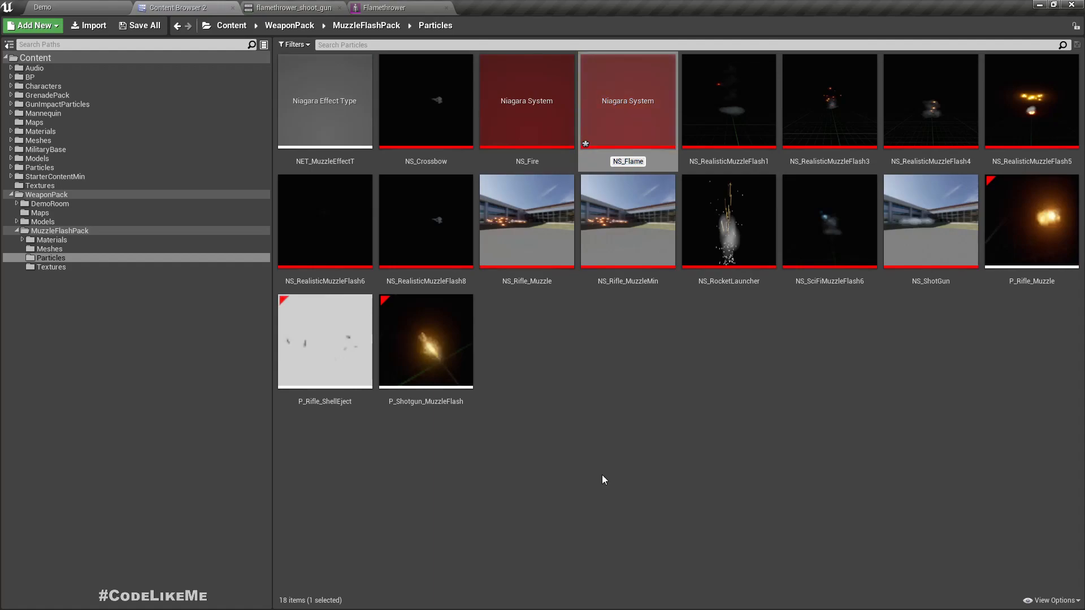
key("Return")
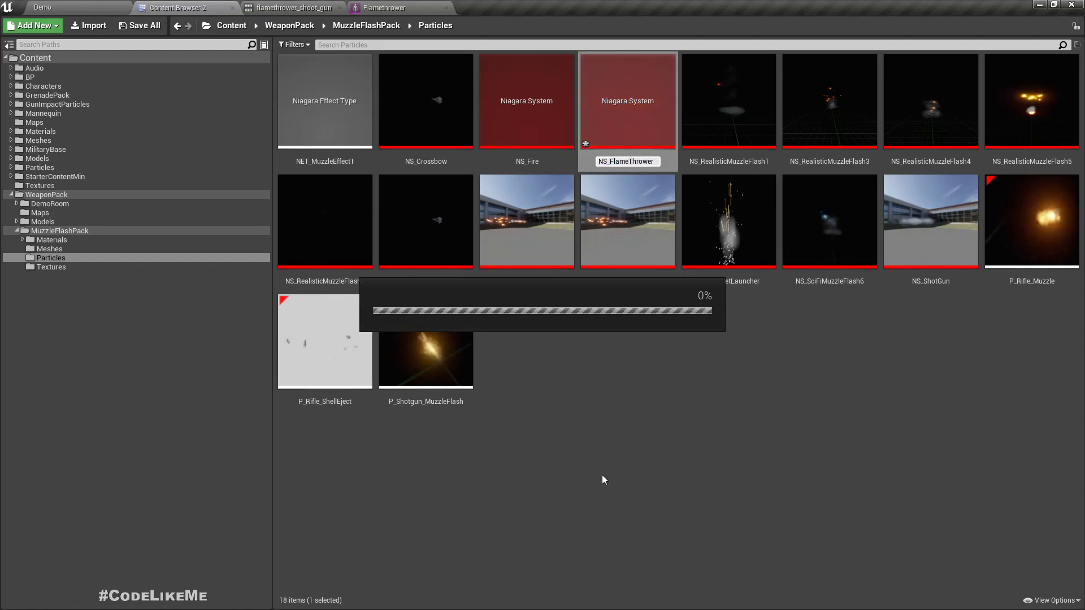
left_click(619, 121)
double_click(619, 119)
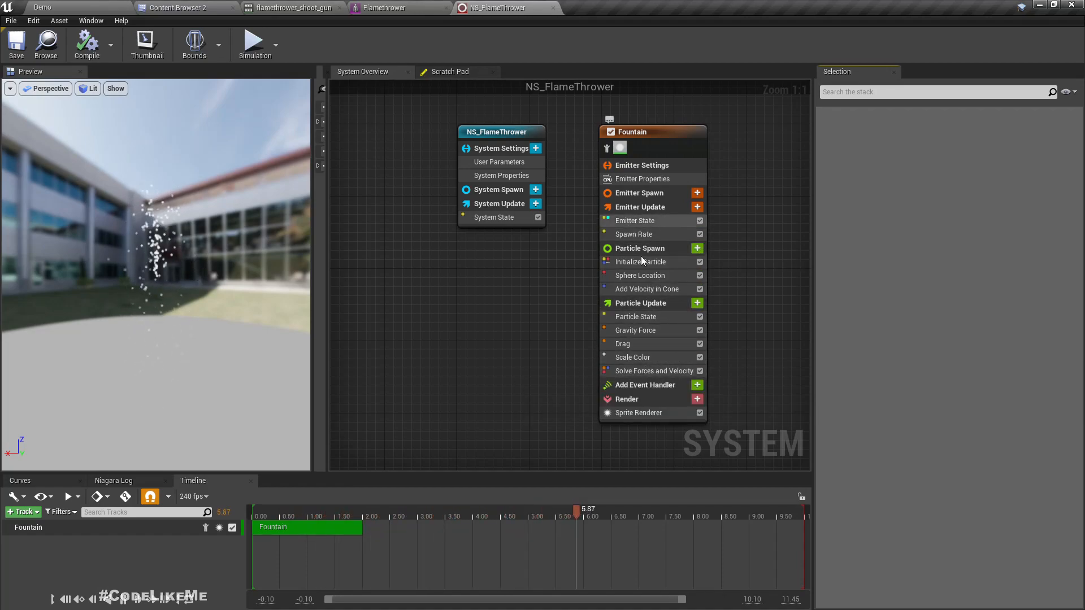
Set the cone axis of the Fountain emitter's Add Velocity in Cone module to X 1, Y 0, Z 0.
left_click(636, 288)
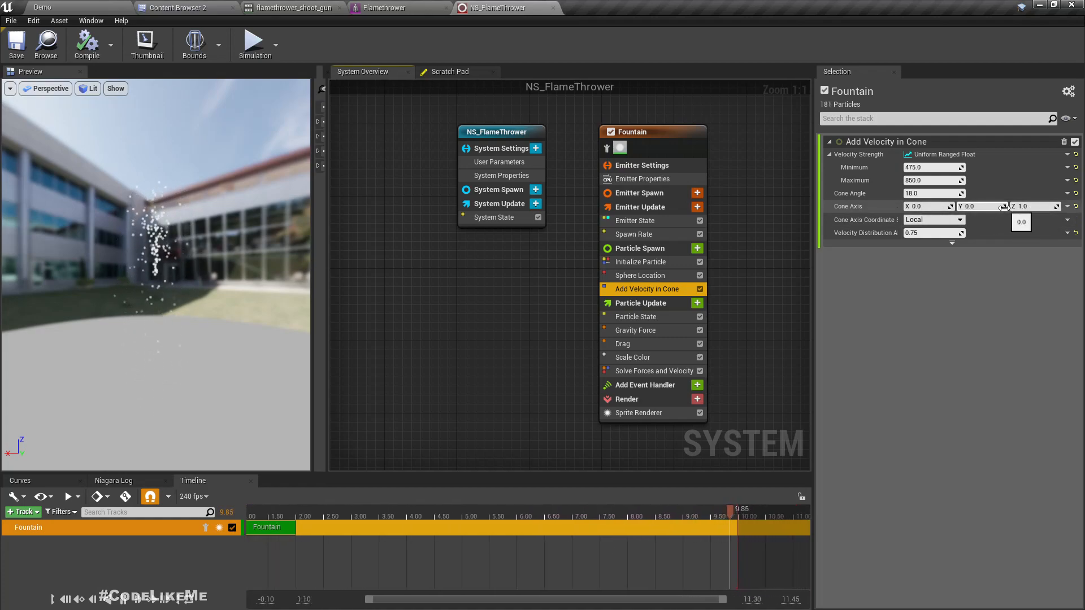
left_click(1031, 208)
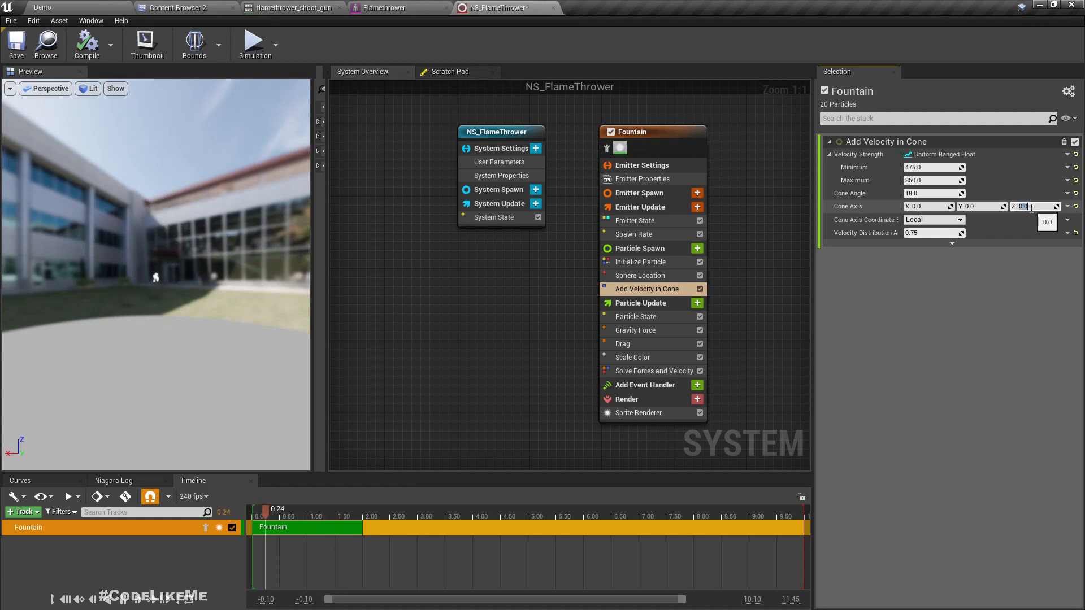
left_click(915, 207)
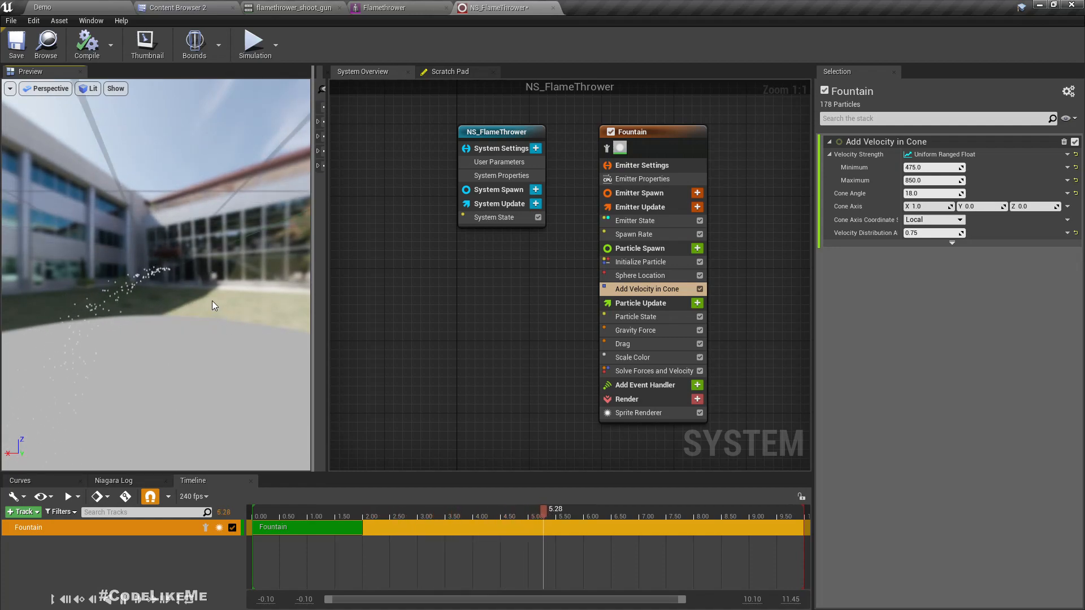
left_click_drag(218, 292, 206, 270)
scroll(219, 279, "up", 5)
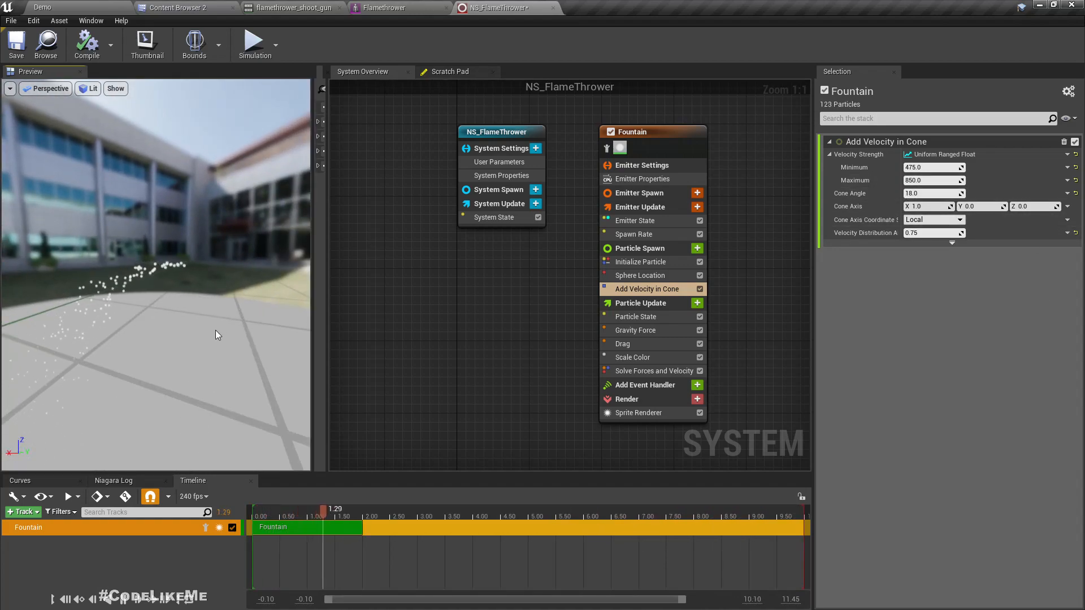
scroll(171, 310, "down", 2)
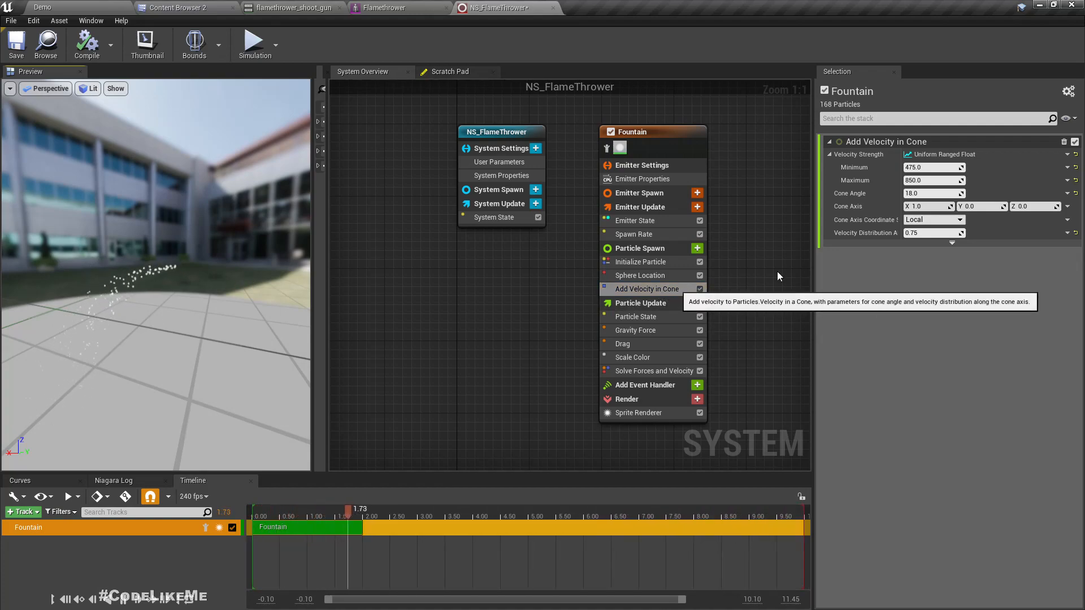
Set the velocity strength range in Add Velocity in Cone to minimum 800 and maximum 1200.
left_click(923, 167)
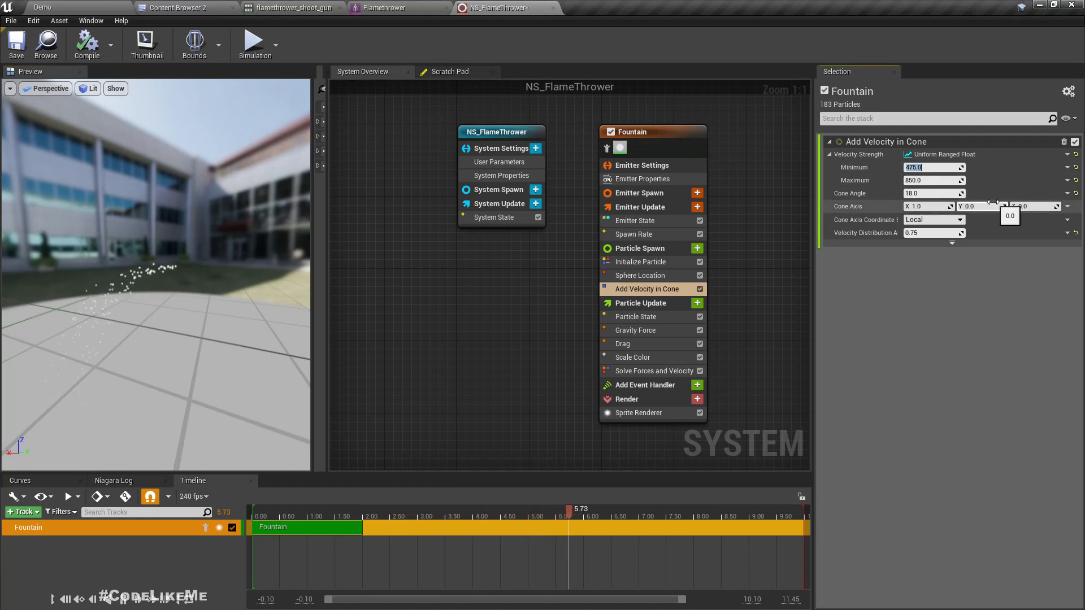
type("800")
key("Return")
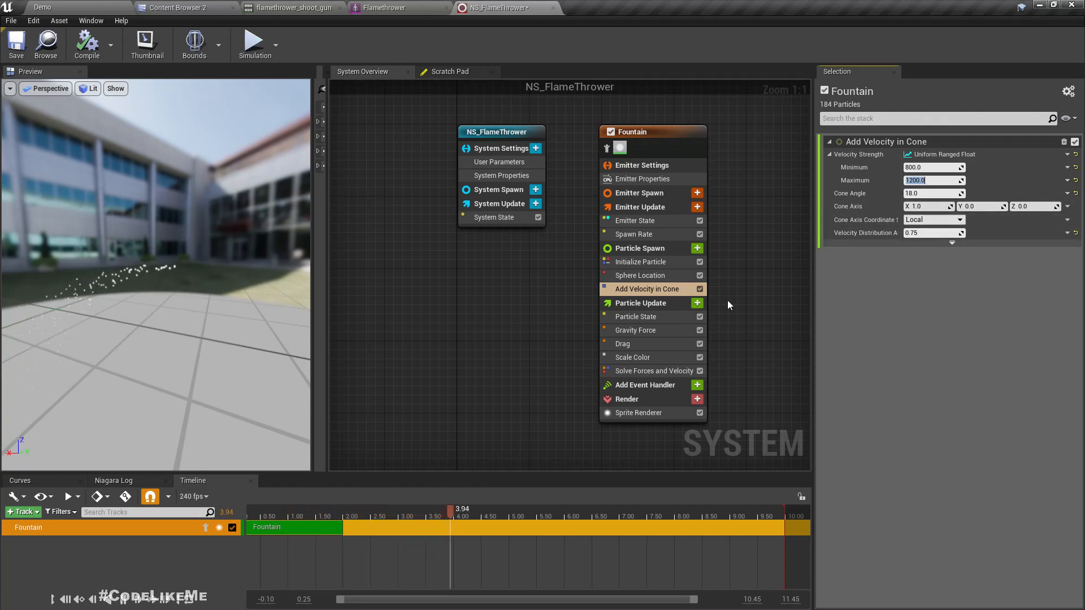
Set the Z gravity of the Fountain emitter's Gravity Force module to 10.
left_click(633, 330)
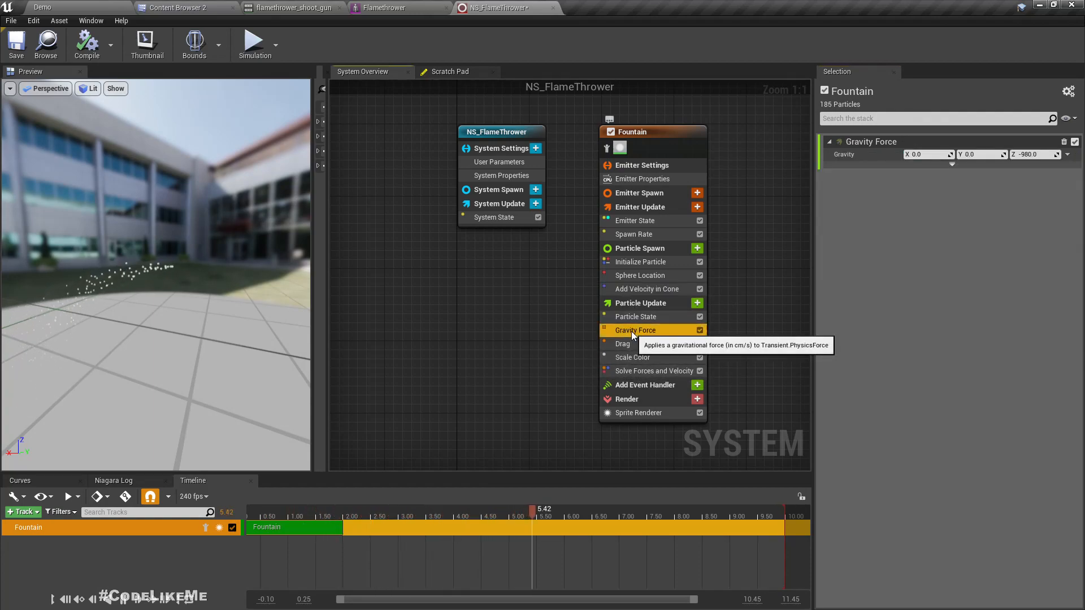
left_click(1043, 156)
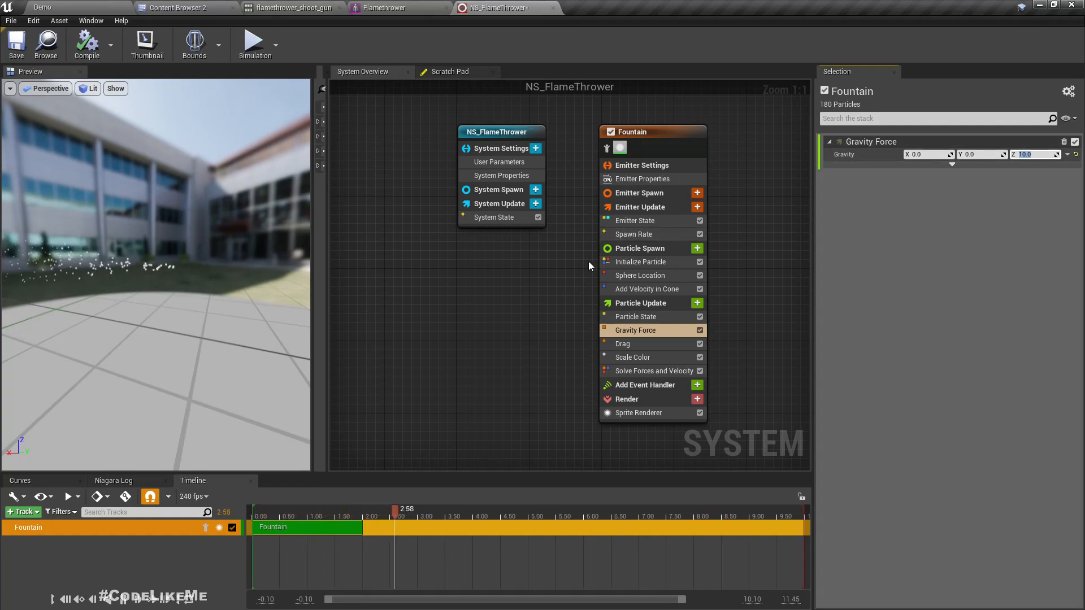
Set the Fountain emitter's Spawn Rate to 400, and raise it to 500.
left_click(649, 234)
left_click(929, 155)
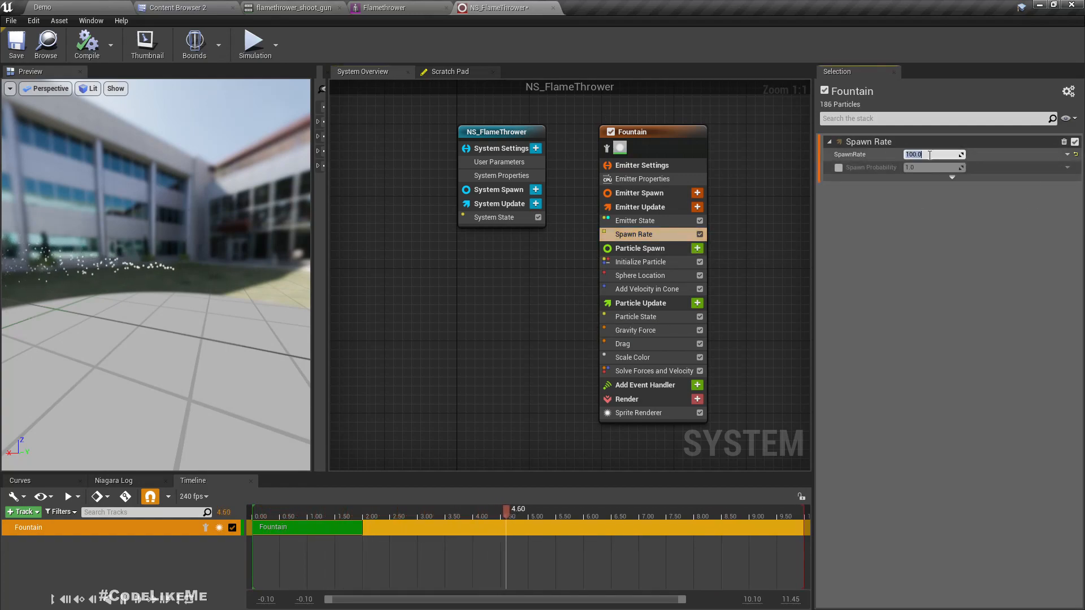
key("Home")
key("Delete")
type("4")
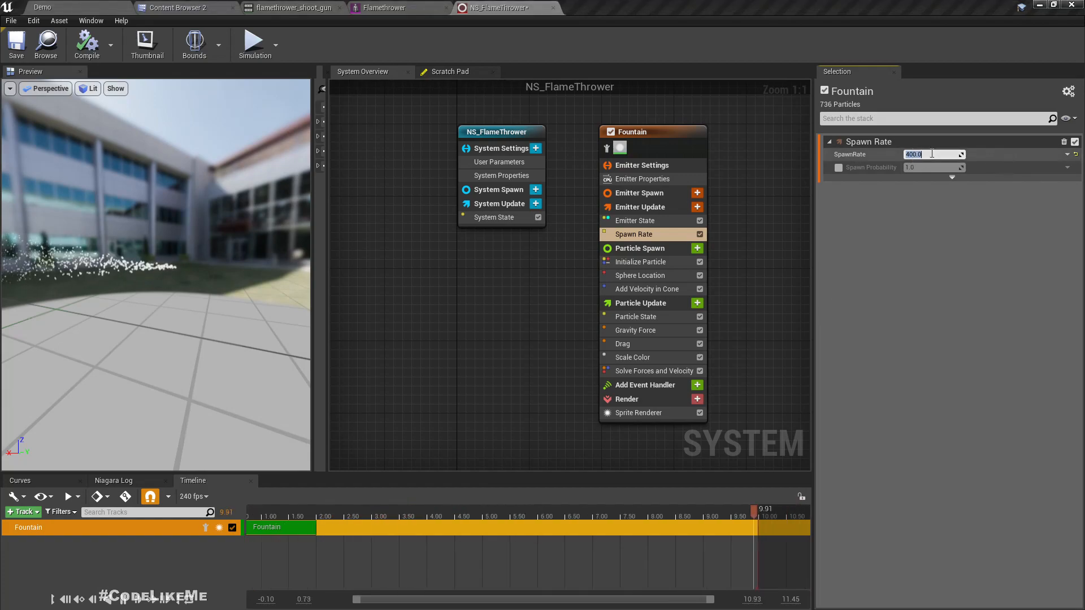
key("Home")
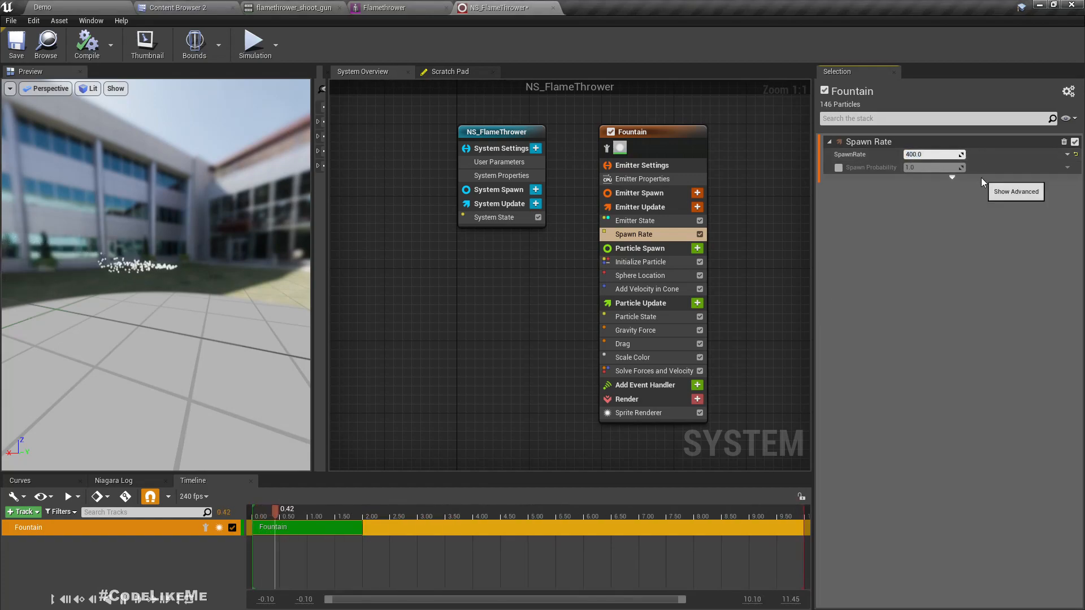
key("Delete")
type("5")
key("Return")
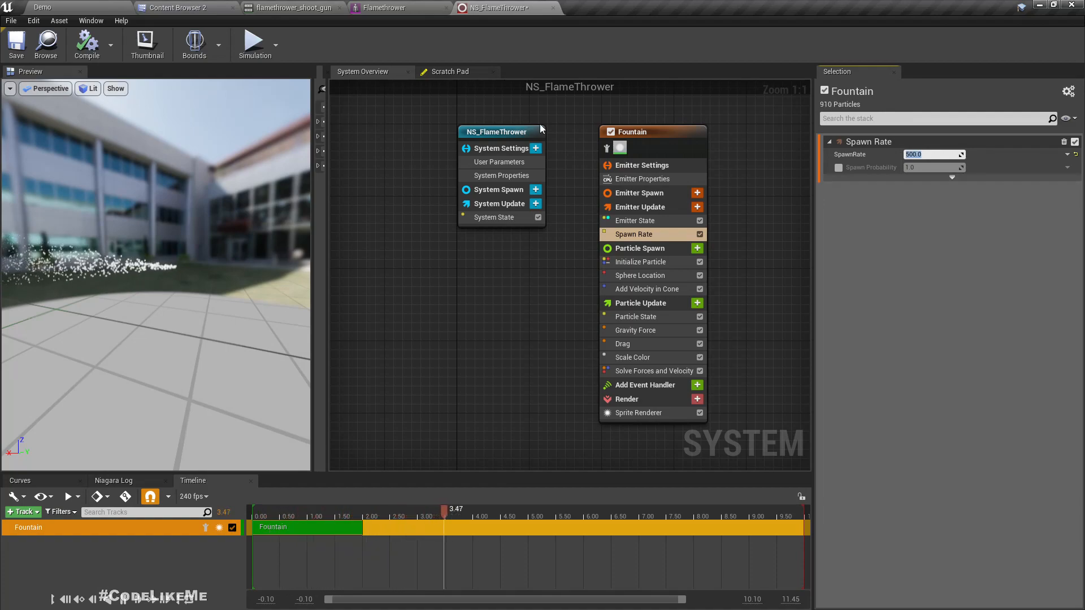
scroll(101, 265, "up", 3)
scroll(103, 264, "down", 2)
left_click_drag(104, 263, 152, 288)
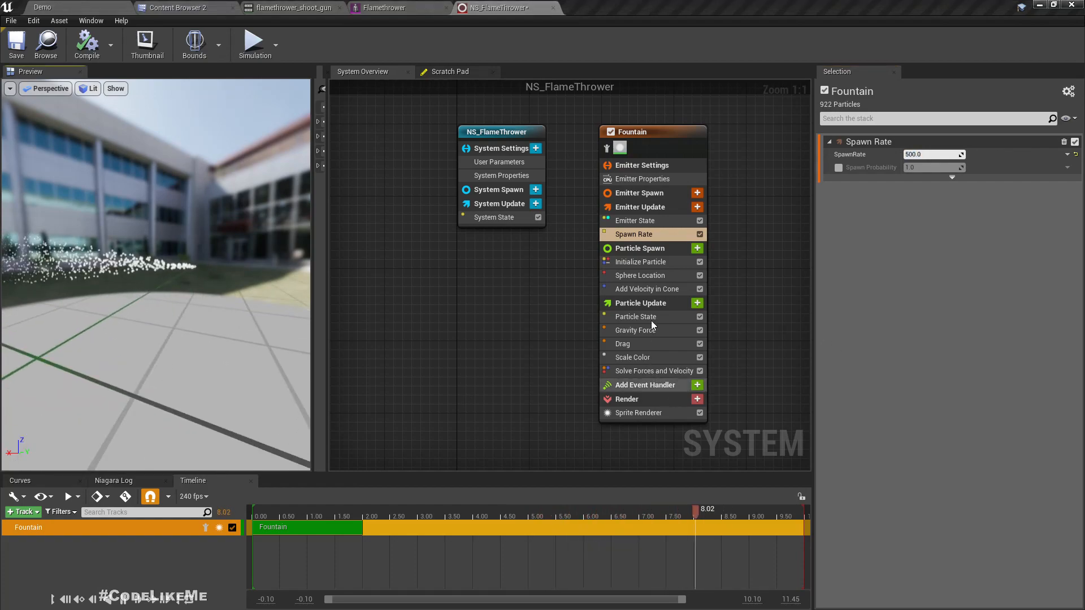
Narrow the particle stream by setting the cone angle in Add Velocity in Cone to 2.
left_click(638, 287)
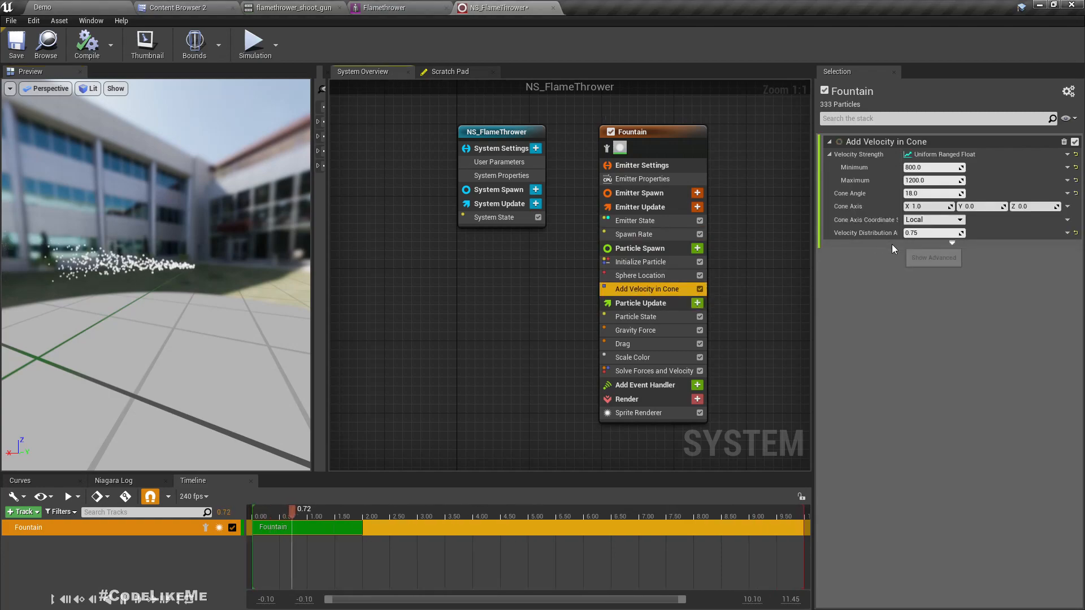
left_click(936, 193)
type("2")
key("Return")
left_click_drag(126, 271, 257, 283)
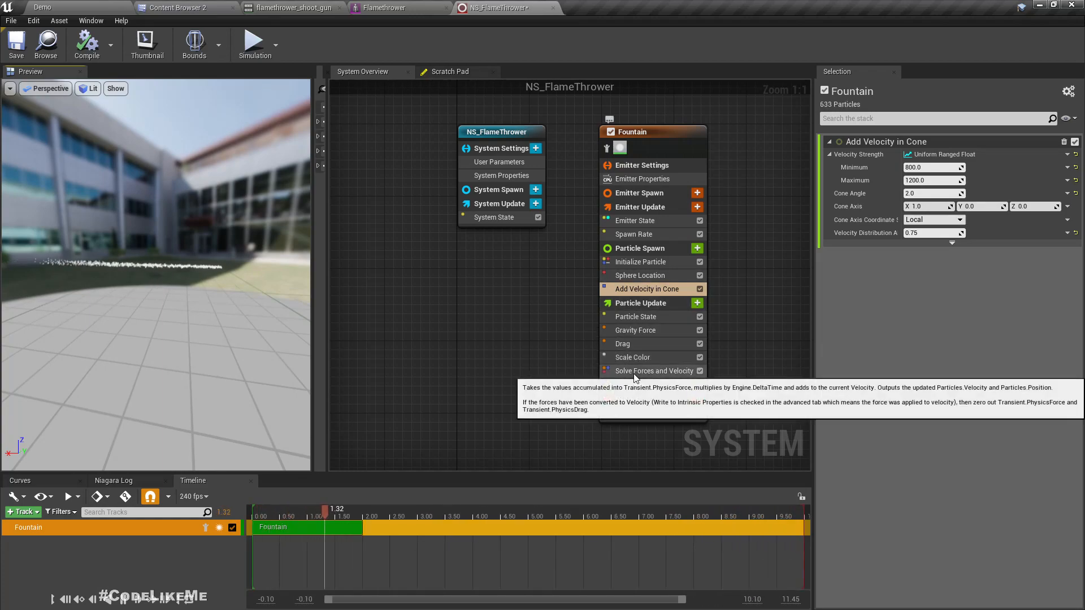
Set the Z gravity in the Fountain emitter's Gravity Force module to 100.
left_click(637, 330)
left_click(1045, 154)
type("100")
key("Return")
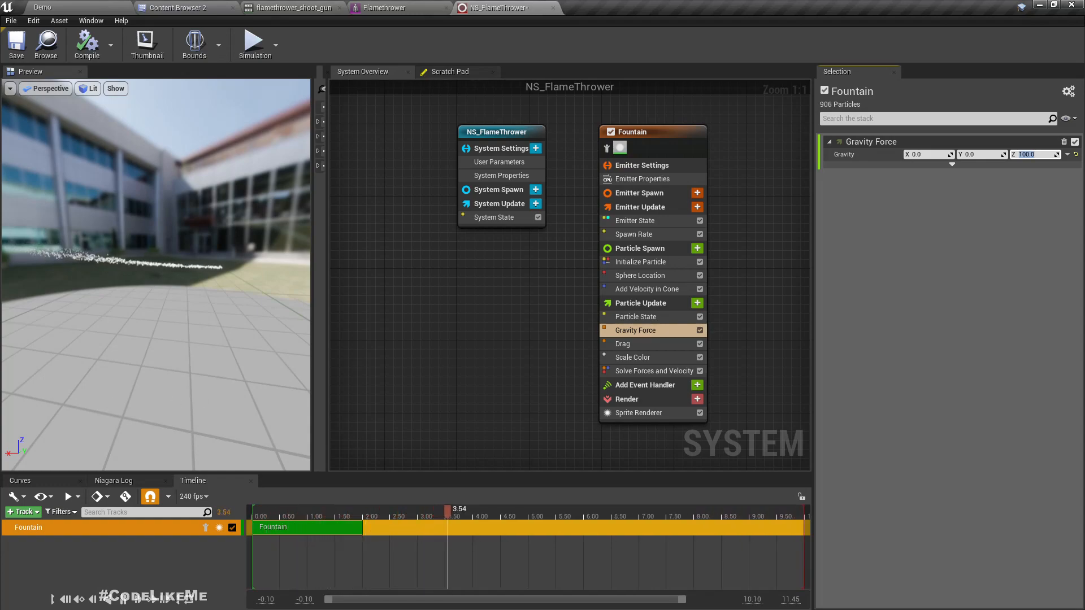
left_click(450, 384)
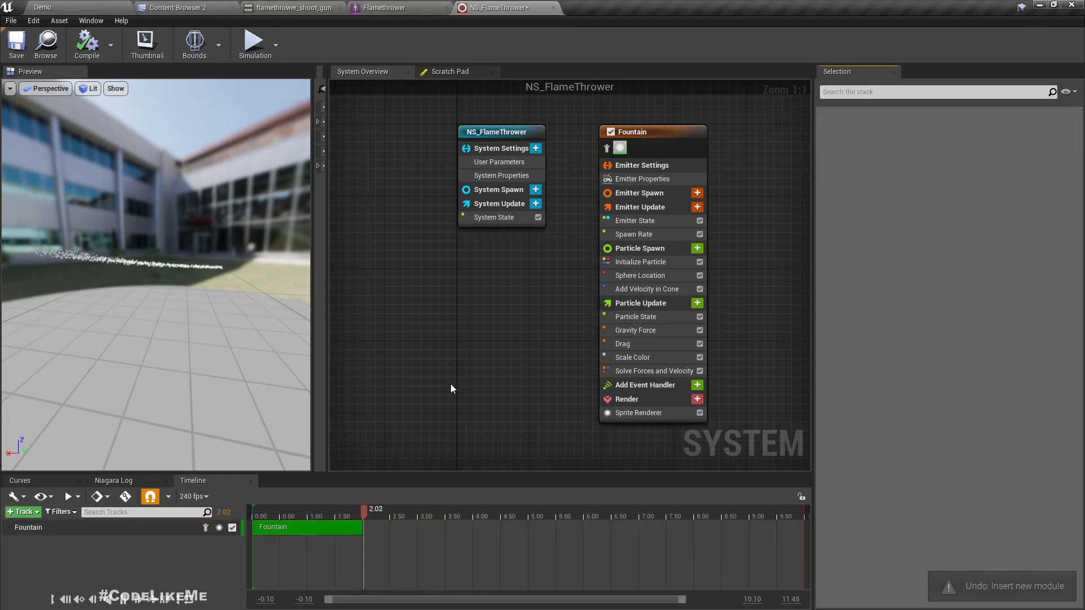
Add a Color module to the Particle Update stage of the Fountain emitter.
left_click(697, 303)
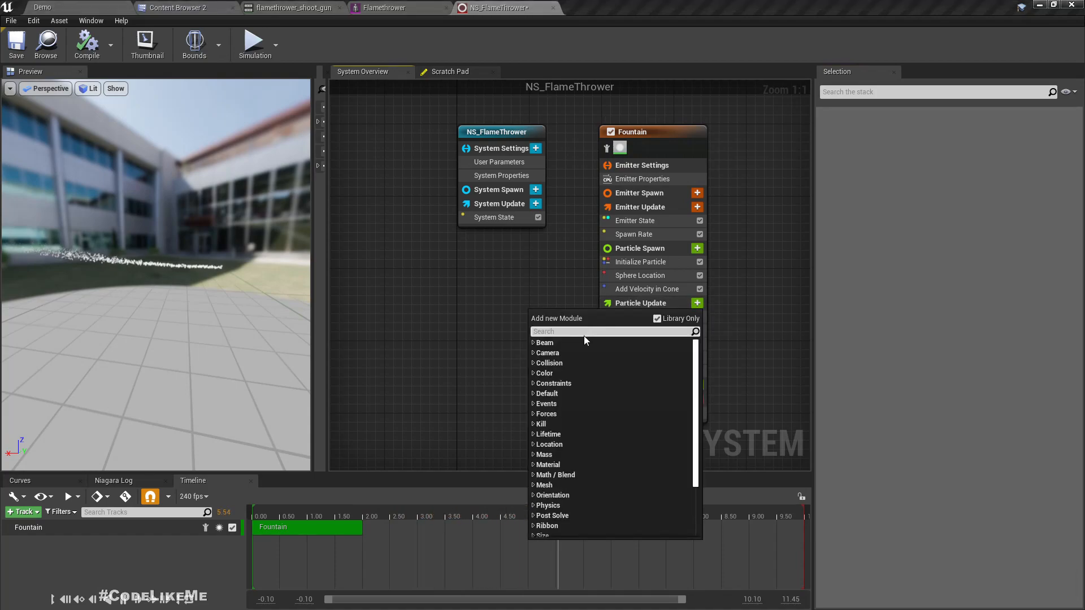
type("colro")
key("BackSpace")
key("BackSpace")
type("or")
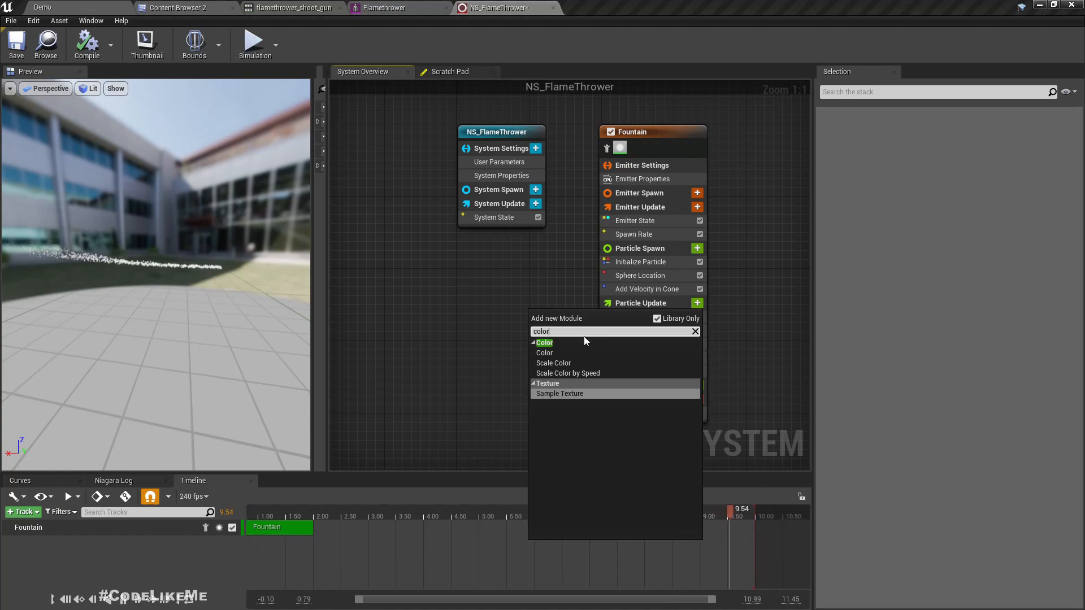
left_click(549, 356)
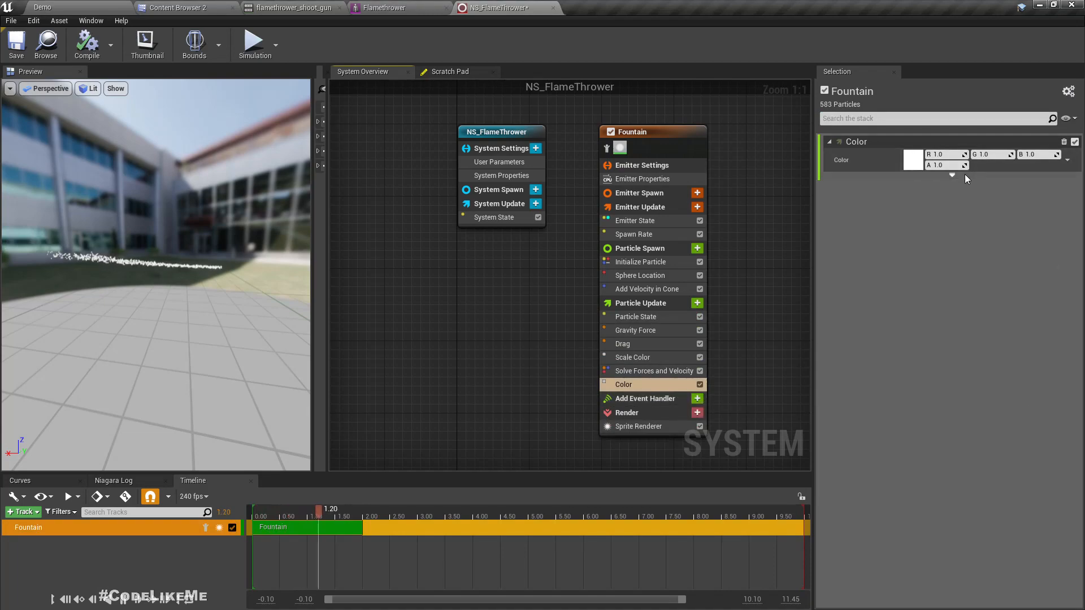
left_click(918, 165)
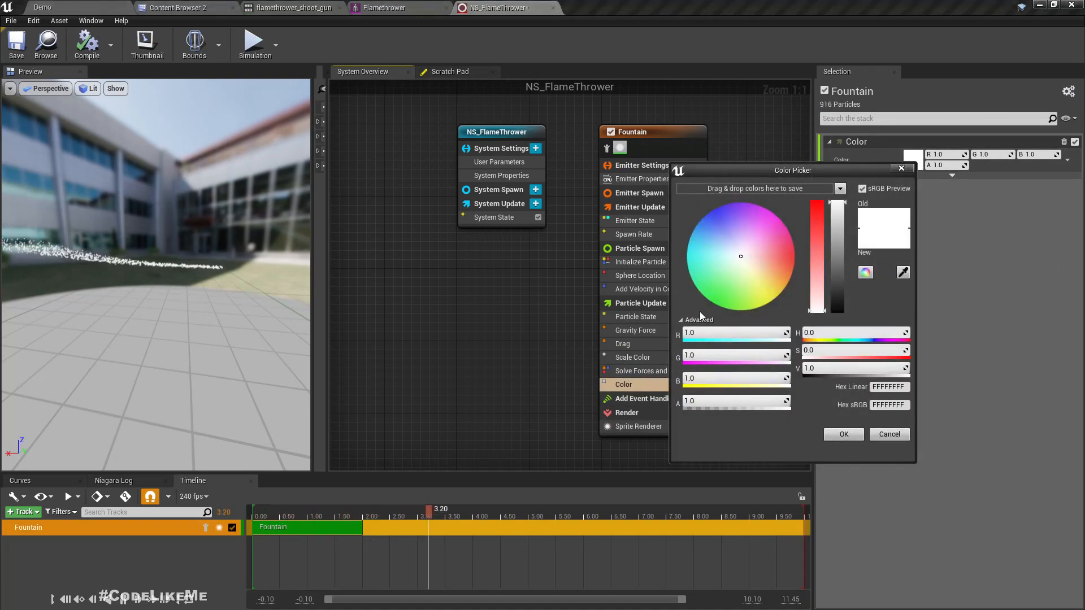
left_click_drag(785, 255, 815, 255)
left_click_drag(721, 258, 765, 252)
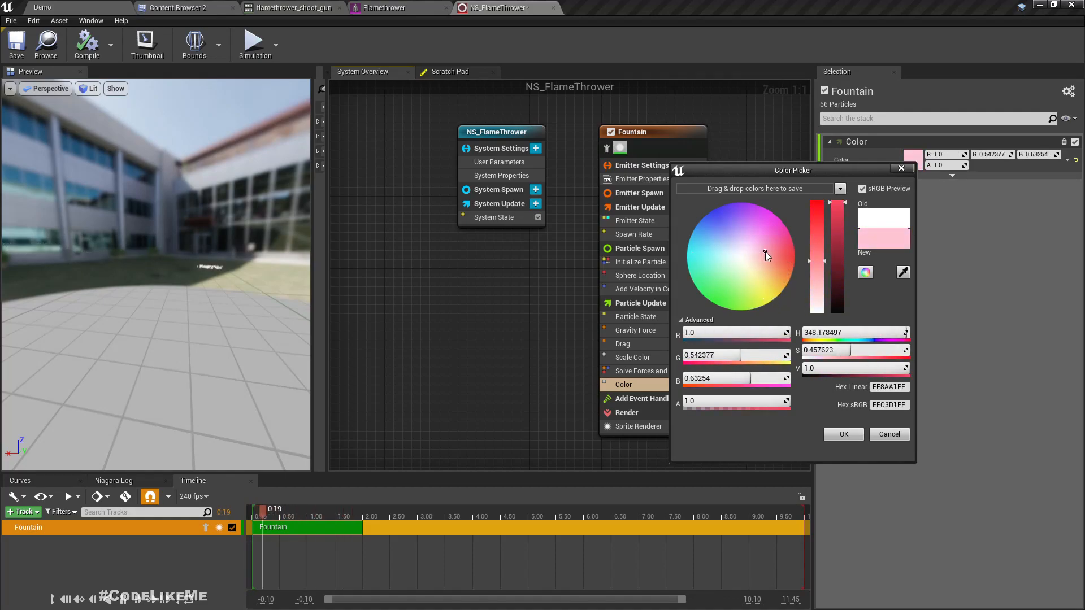
left_click(889, 434)
Drive the Color module's color with the Color from Curve dynamic input.
left_click(1068, 163)
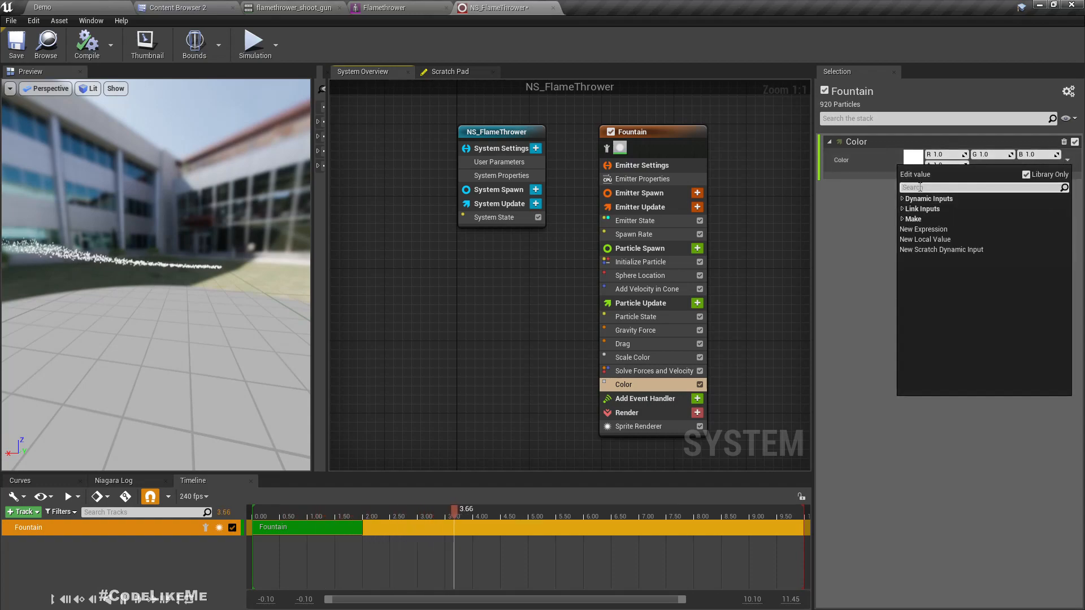
left_click(901, 201)
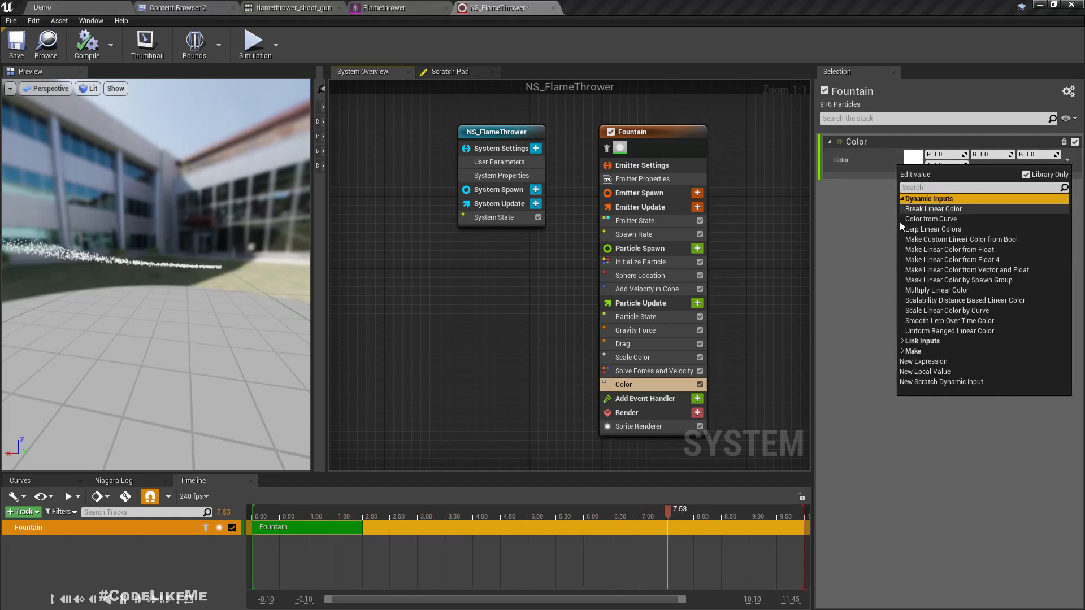
left_click(927, 216)
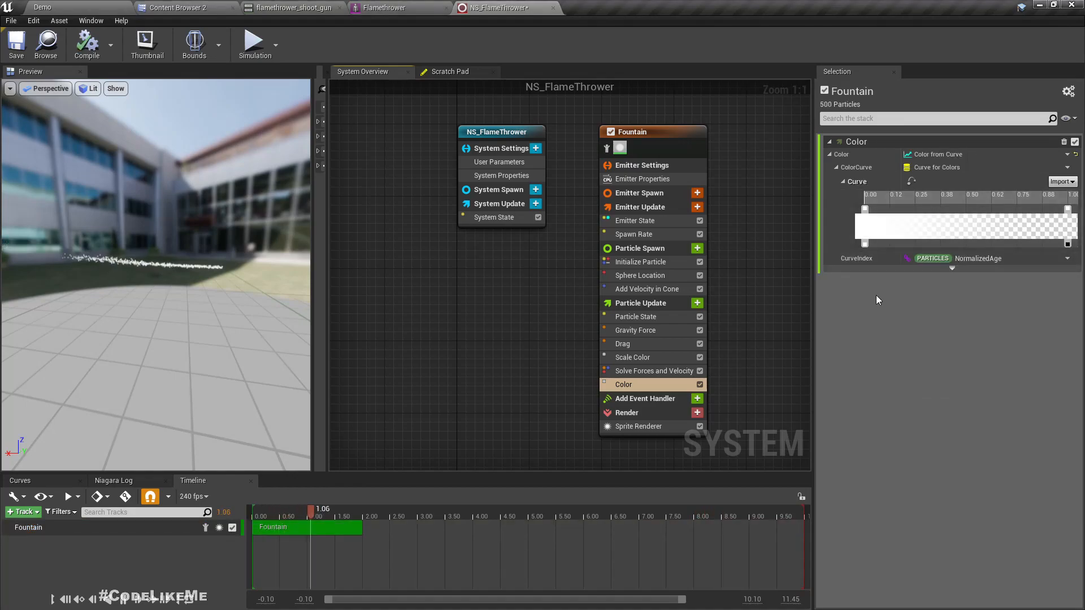
Add a key to all curves at about 0.12 on the color gradient and color it yellow, about R 1.0, G 0.68, B 0.
right_click(891, 208)
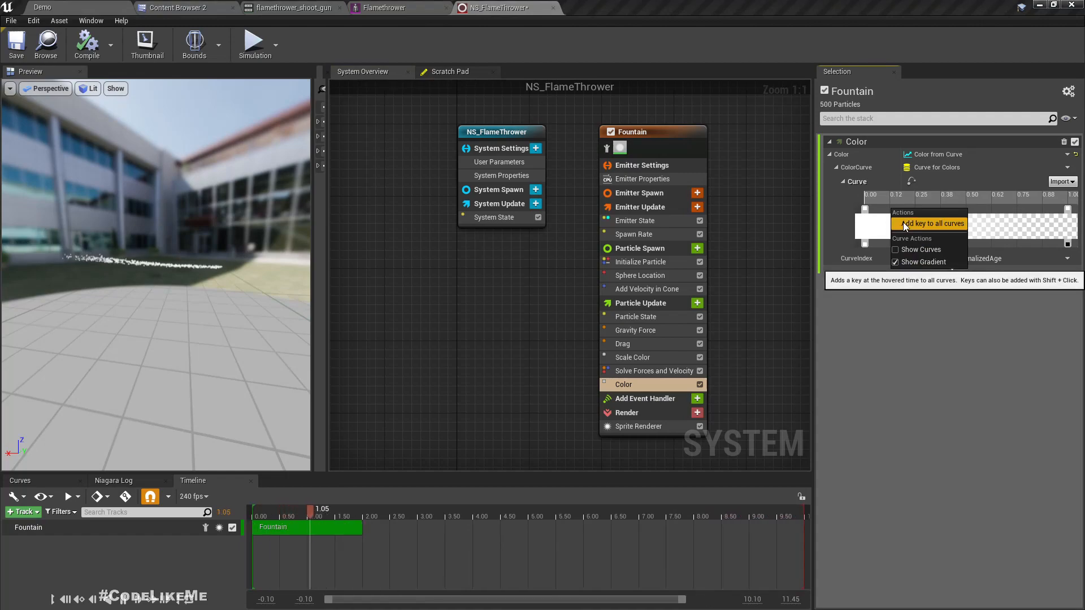
left_click(903, 223)
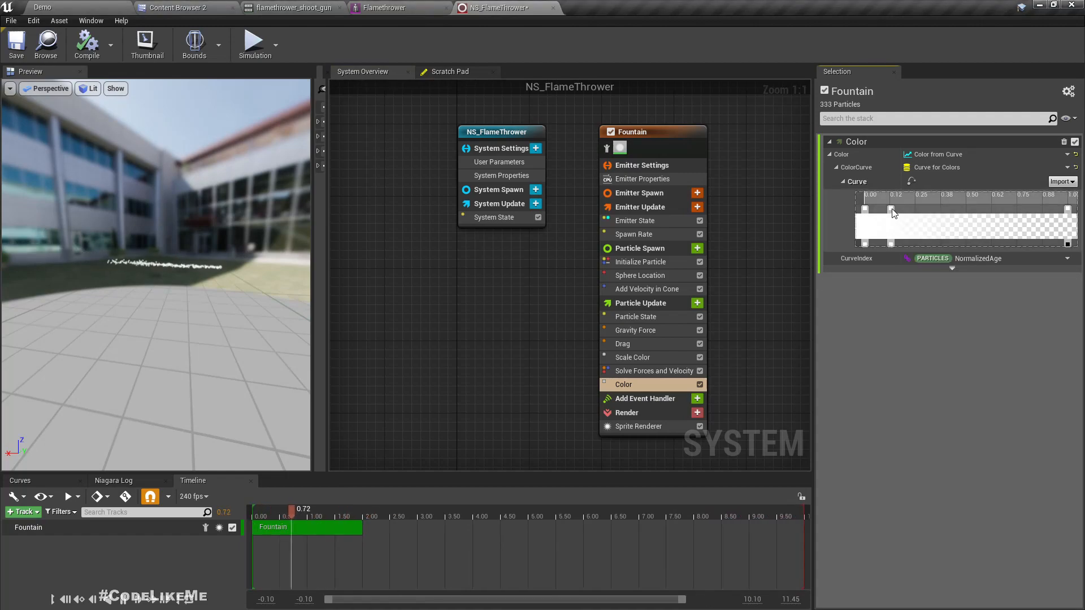
double_click(891, 209)
left_click_drag(741, 330, 792, 371)
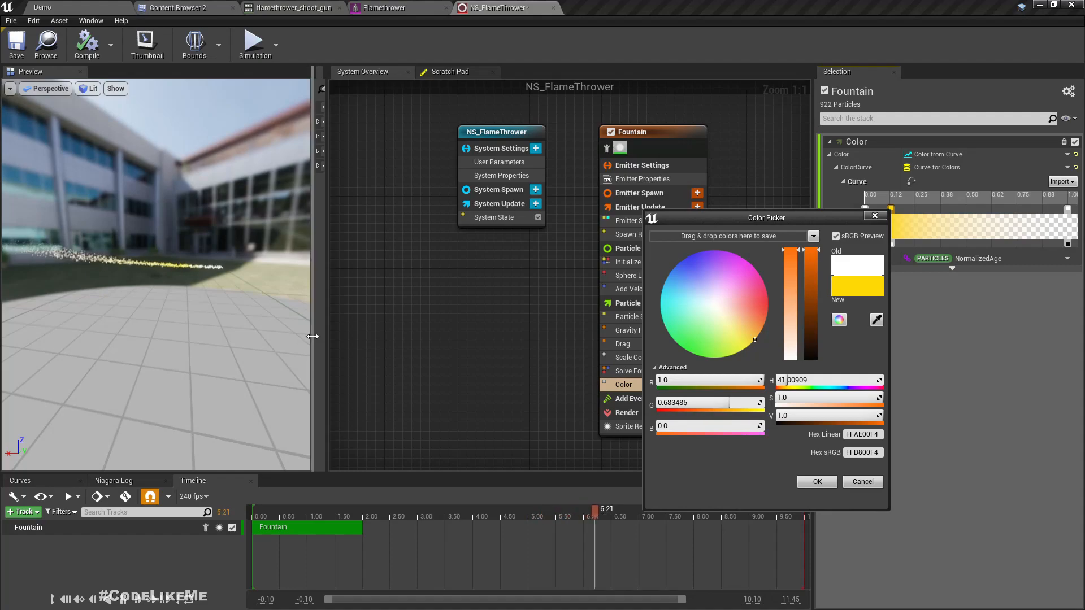
left_click(825, 483)
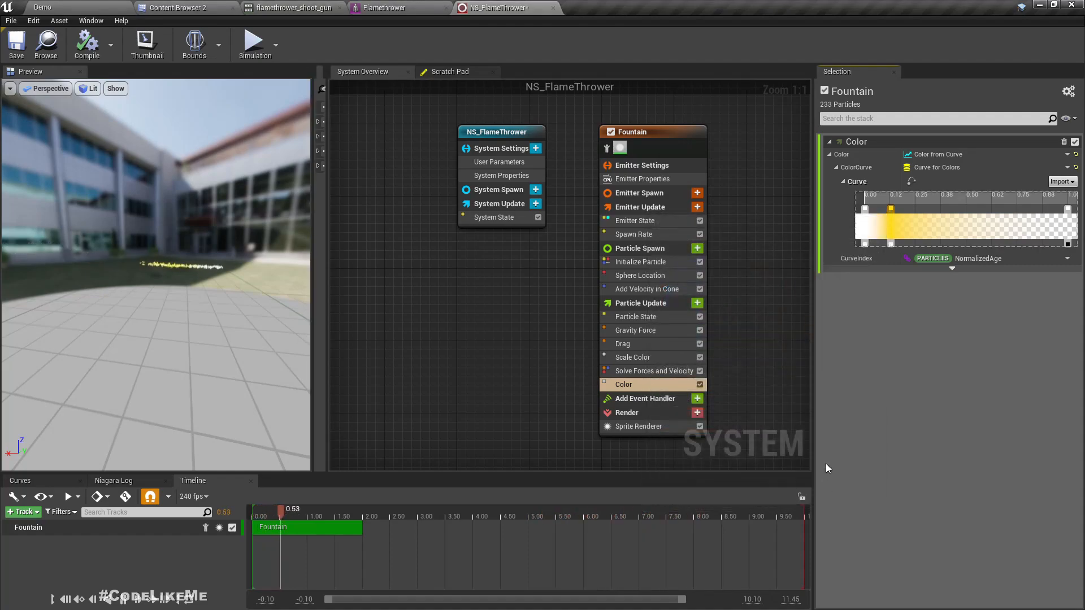
Add a key to all curves at about 0.50 on the color gradient and color it orange-red, about R 1.0, G 0.09, B 0.
right_click(967, 207)
left_click(976, 223)
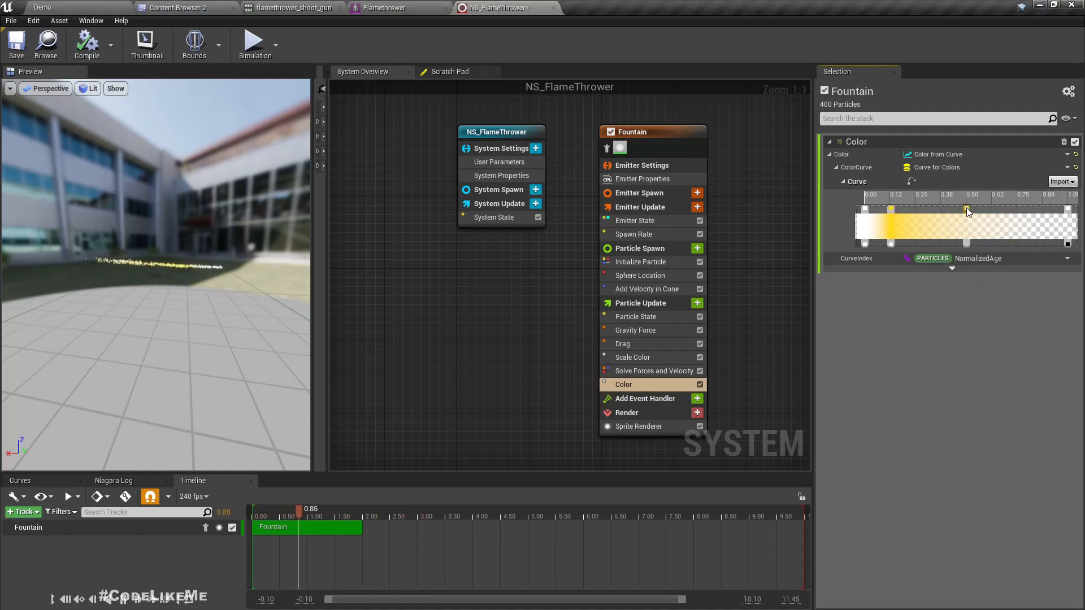
double_click(966, 208)
left_click_drag(808, 303, 883, 310)
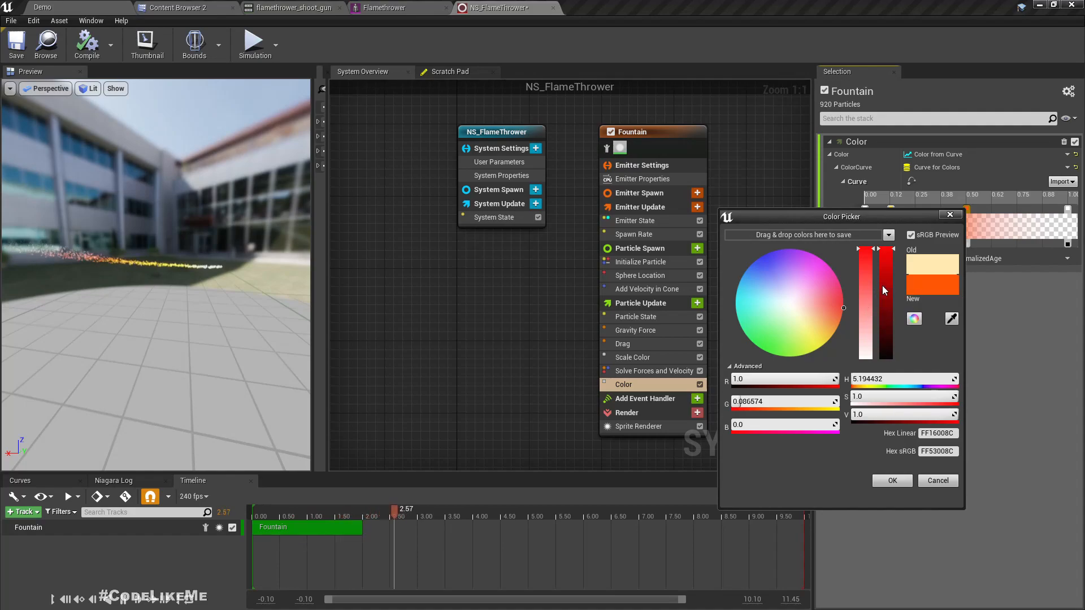
left_click_drag(886, 277, 886, 247)
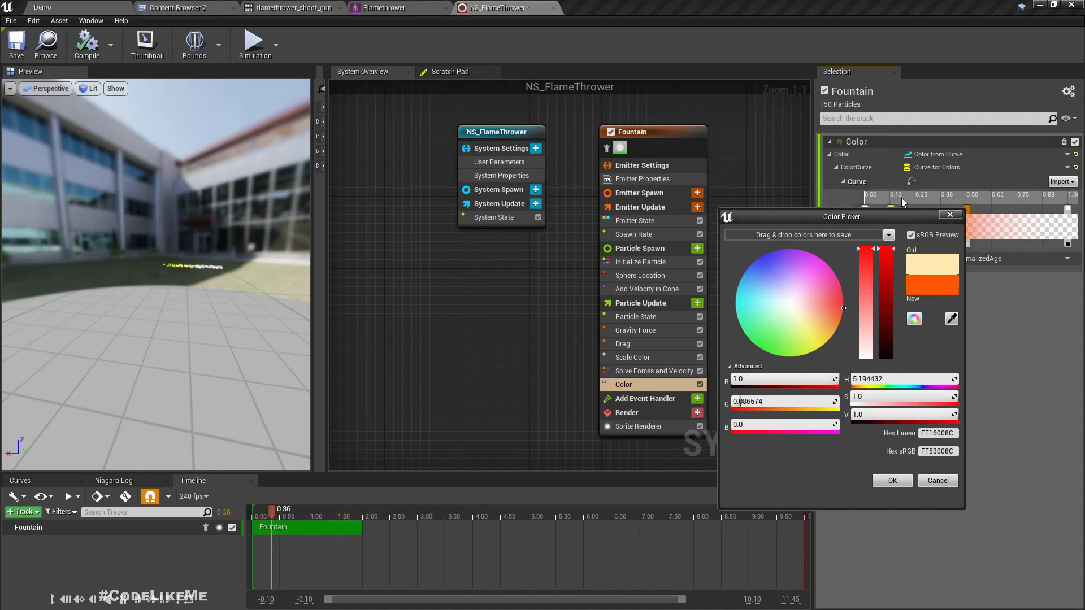
left_click(893, 480)
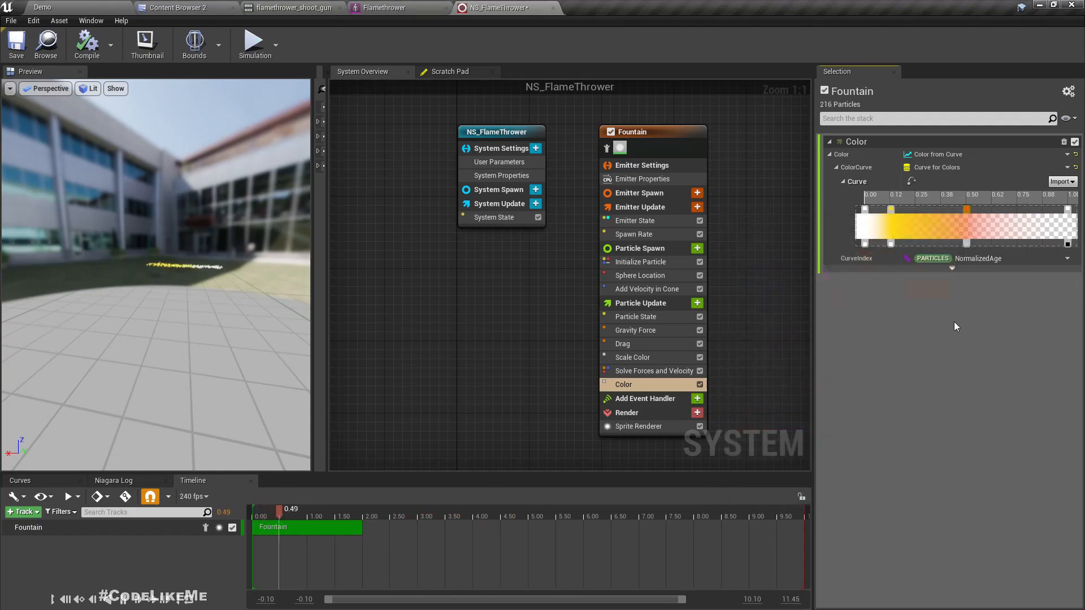
Change the color of the gradient's last key, at 1.0, to black.
double_click(1068, 208)
left_click_drag(988, 332, 997, 419)
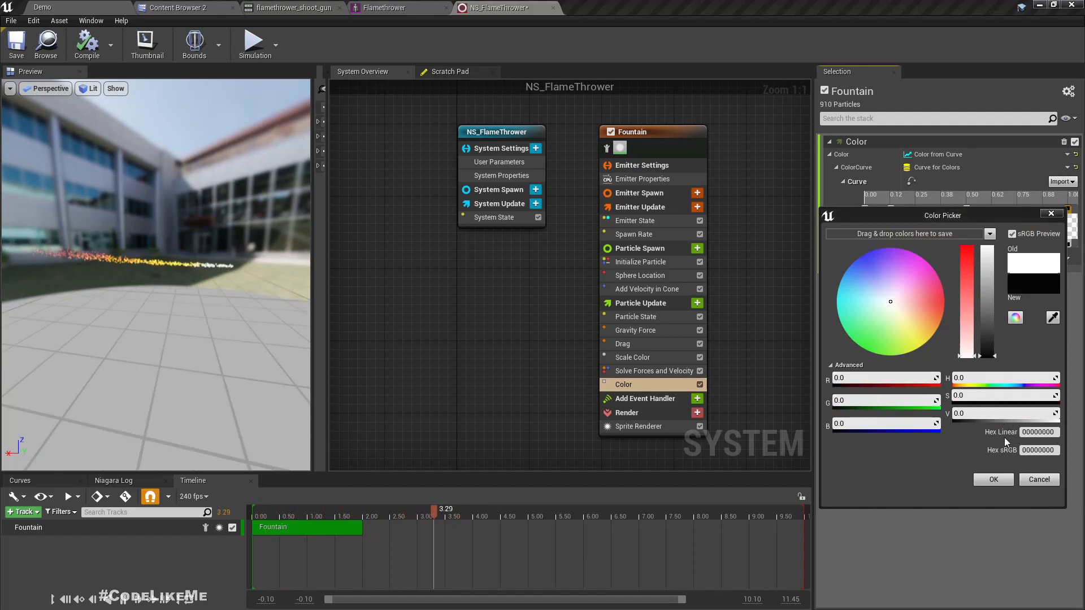
left_click(998, 480)
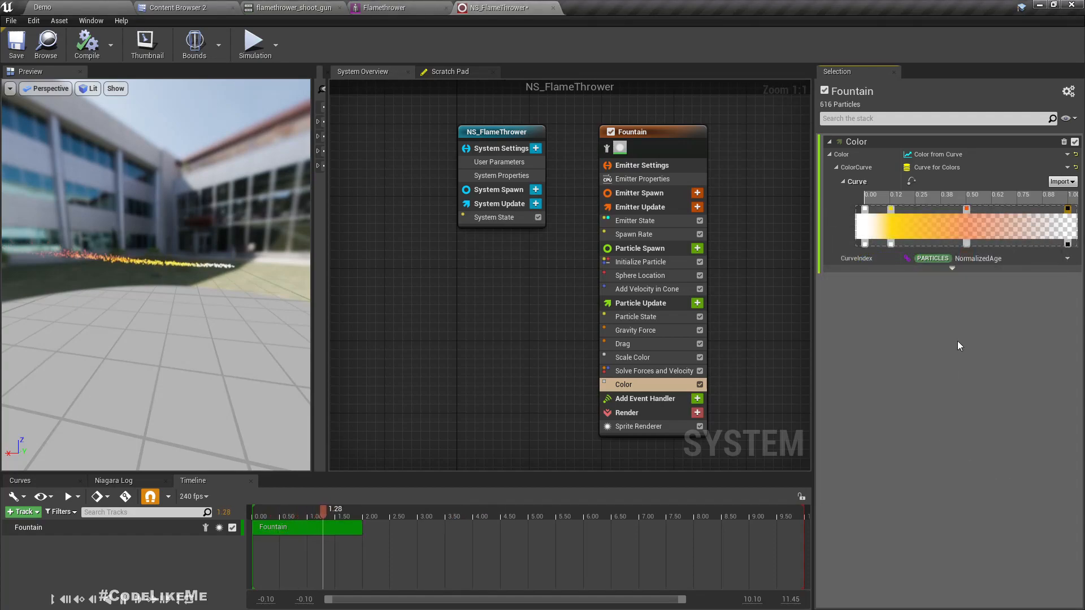
Brighten the gradient's white start key, trying color values (V) of 50 and 5 and settling on 10.
double_click(865, 209)
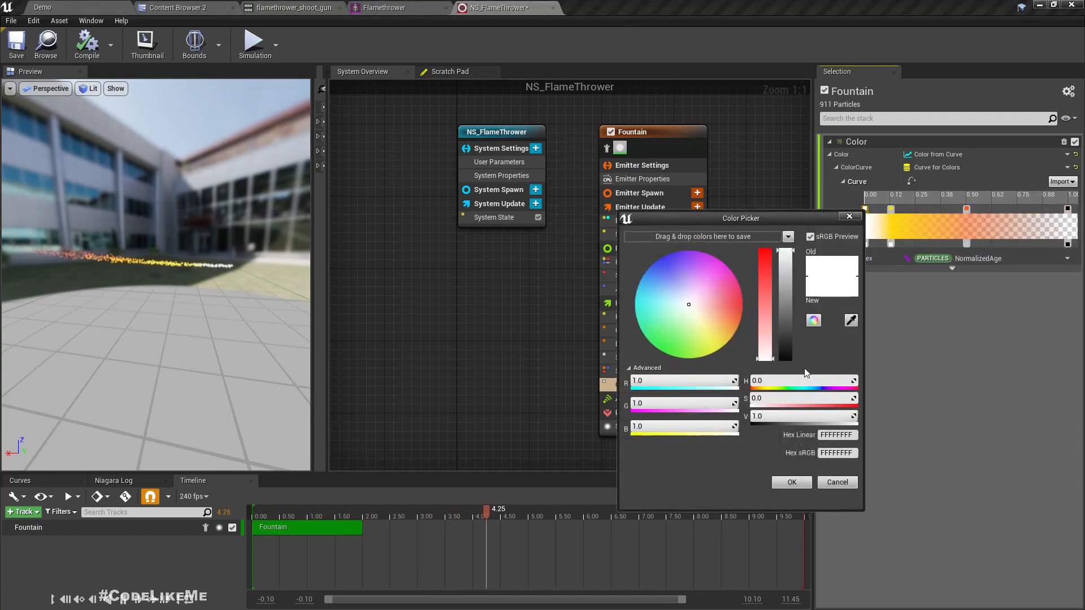
left_click(779, 415)
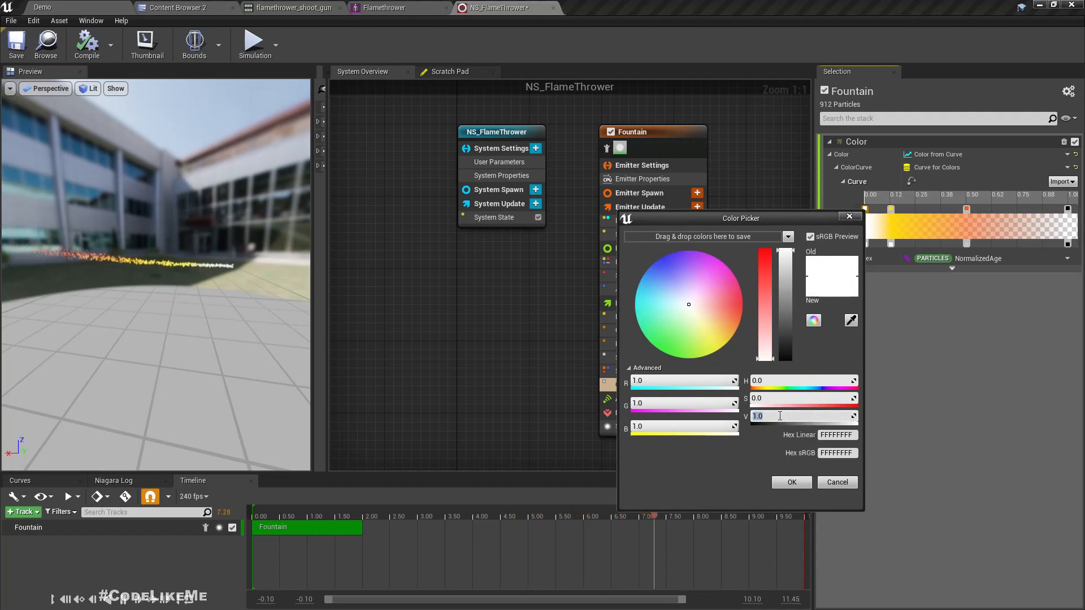
type("50")
key("Return")
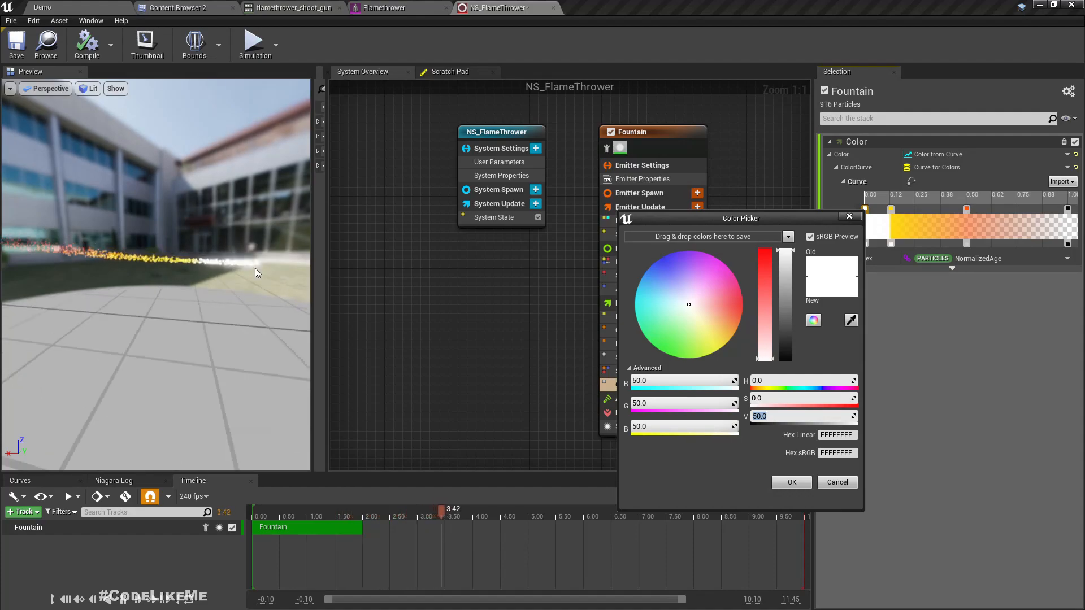
type("5")
key("Return")
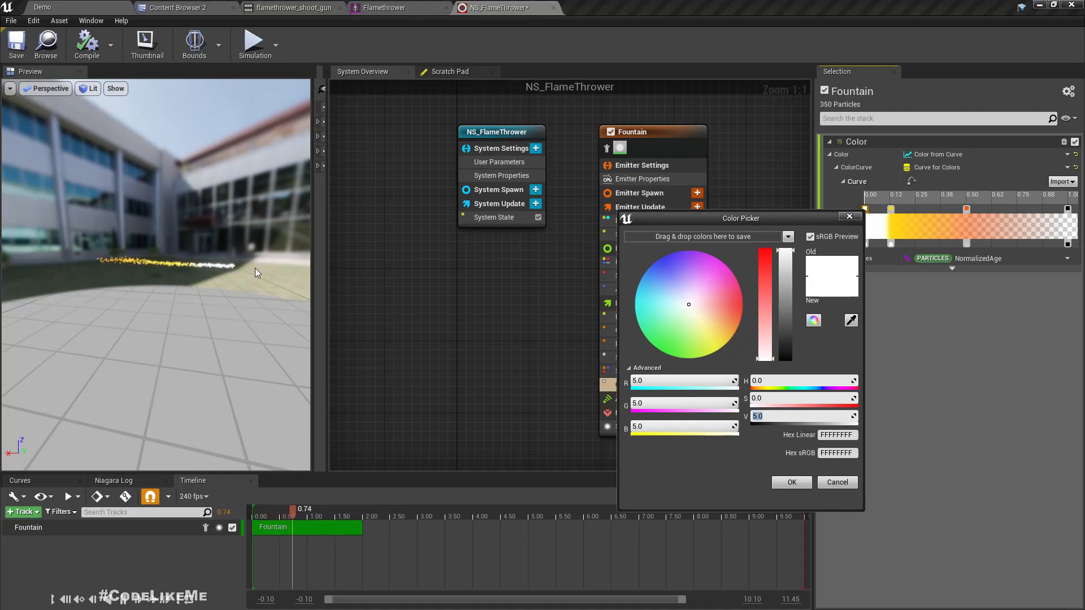
type("10")
key("Return")
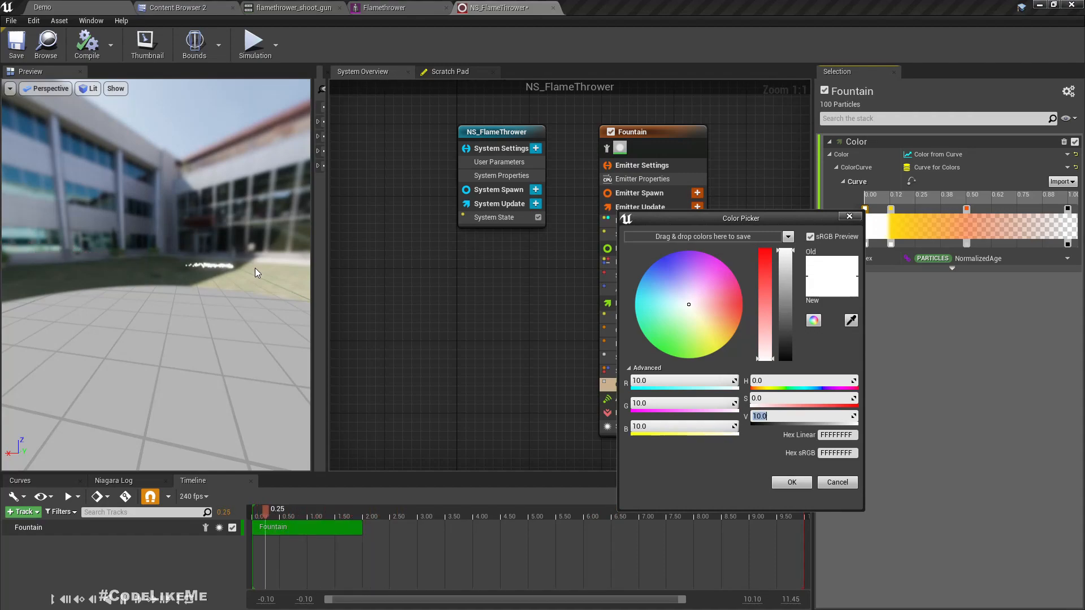
scroll(249, 266, "up", 4)
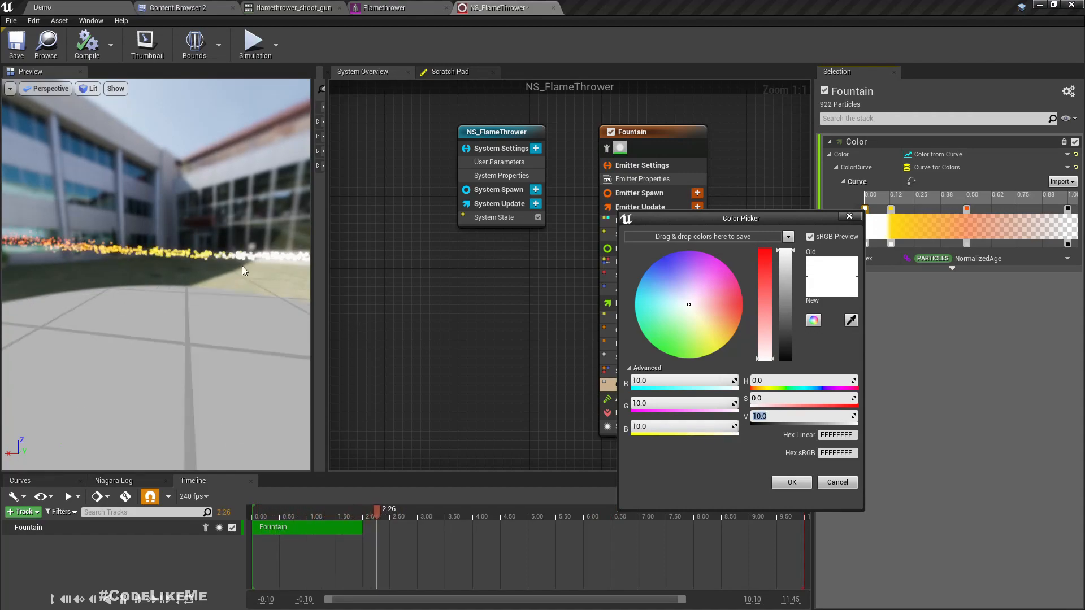
scroll(247, 291, "down", 2)
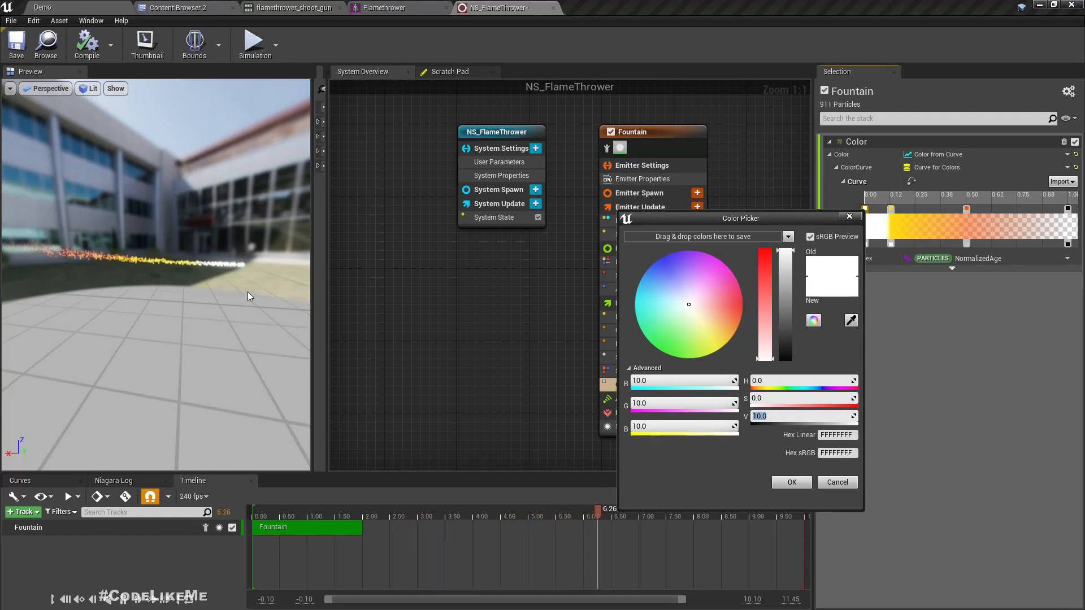
left_click(793, 483)
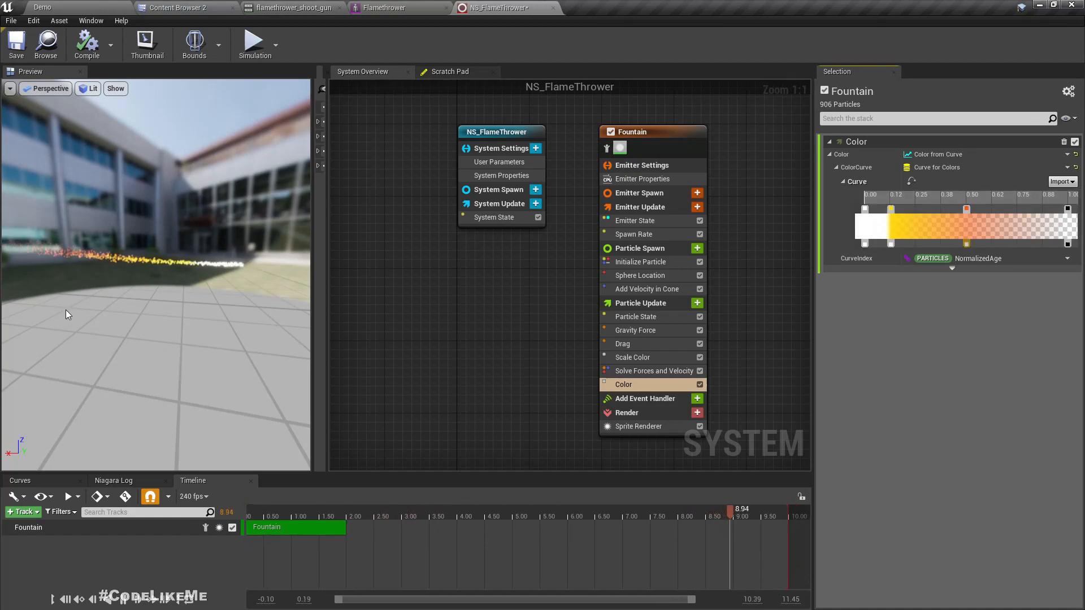
Raise the color gradient's middle opacity key to an opacity of about 0.75 and move it to about 0.62.
scroll(64, 261, "up", 3)
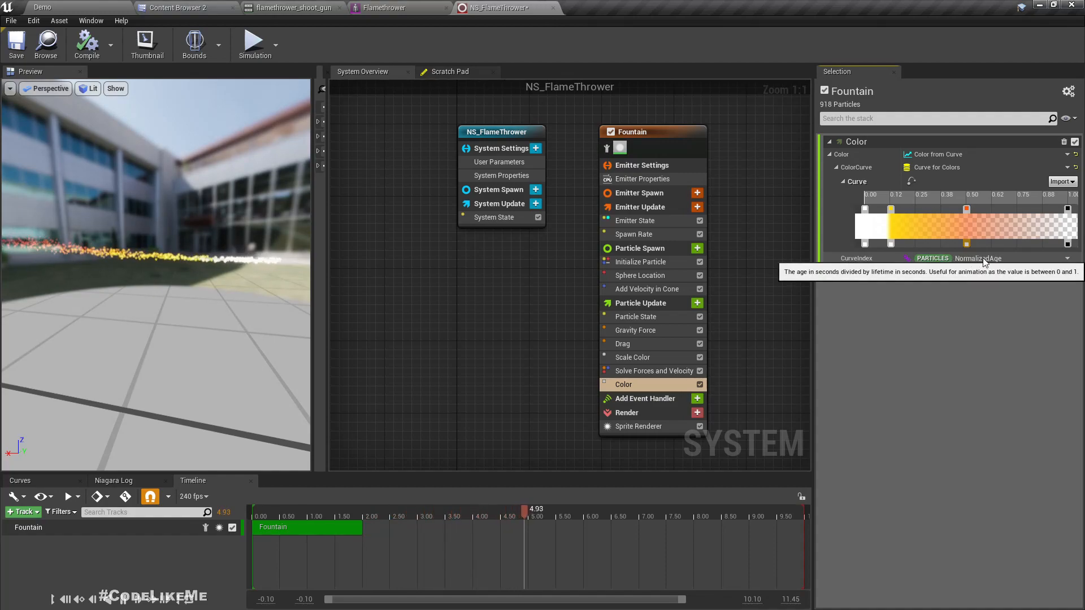
scroll(268, 289, "down", 3)
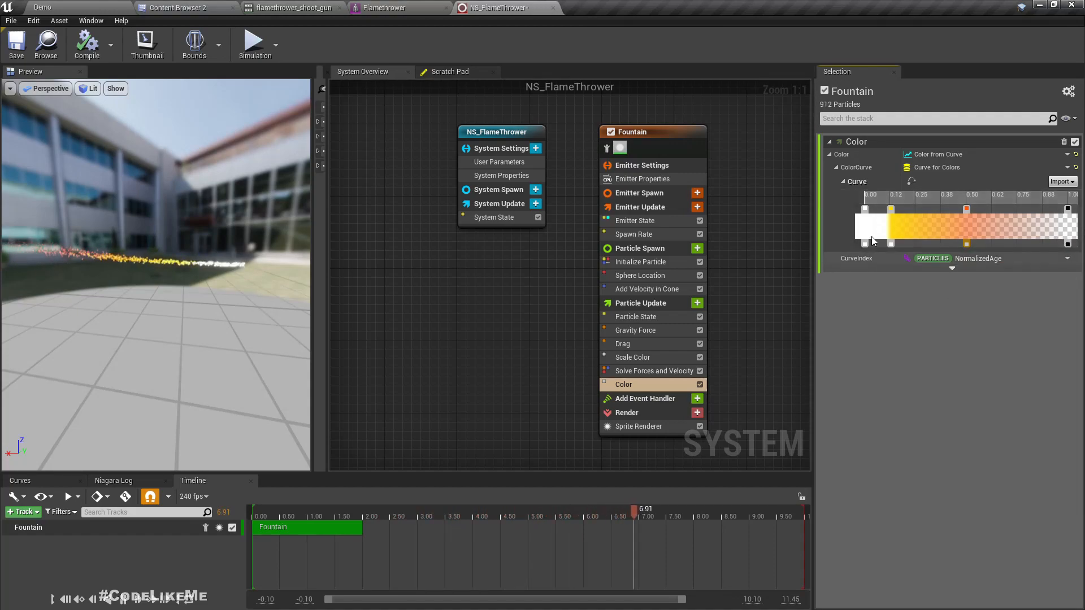
left_click(1067, 244)
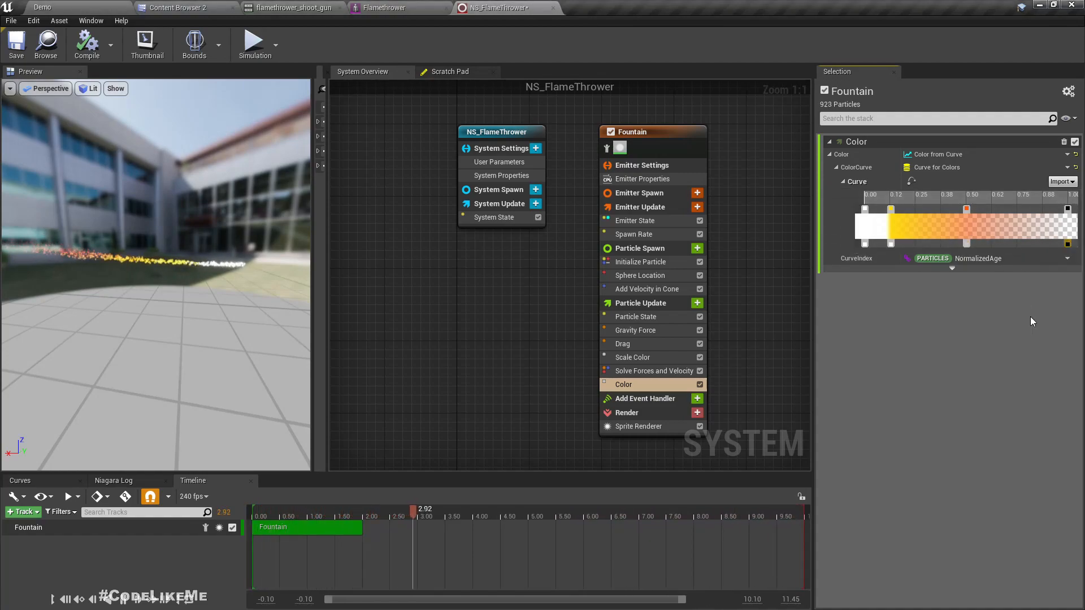
double_click(967, 209)
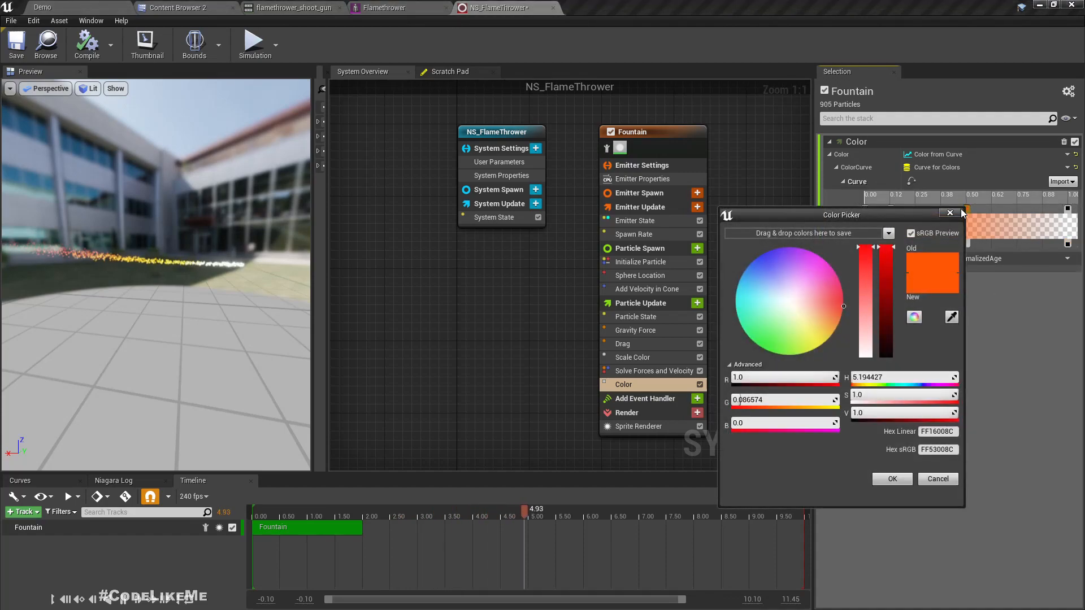
left_click(968, 243)
right_click(968, 243)
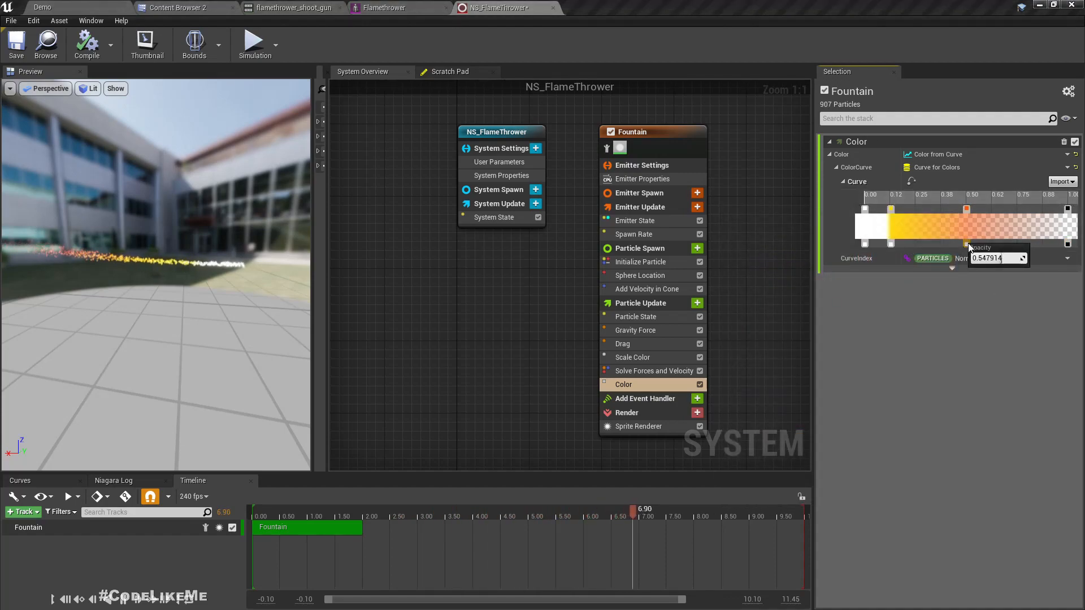
left_click_drag(1008, 257, 1019, 257)
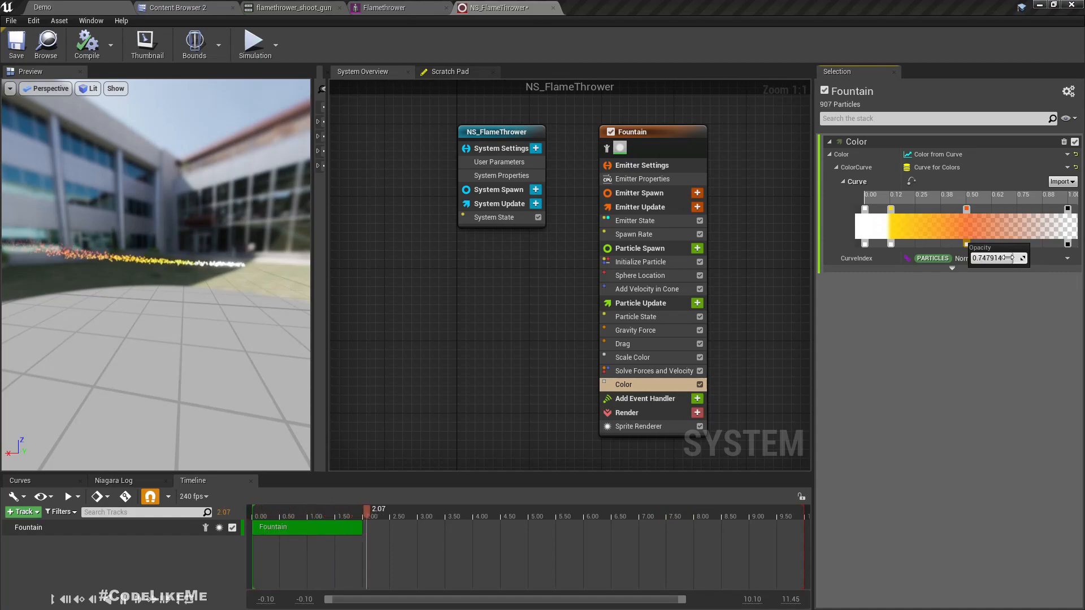
left_click(1020, 259)
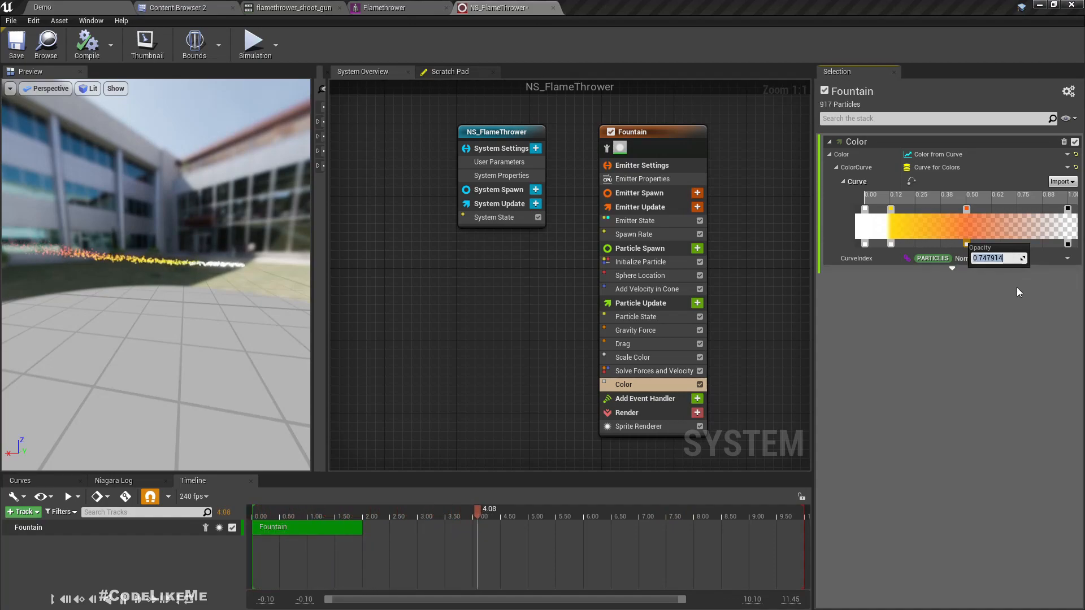
left_click(1020, 277)
left_click_drag(967, 244, 984, 243)
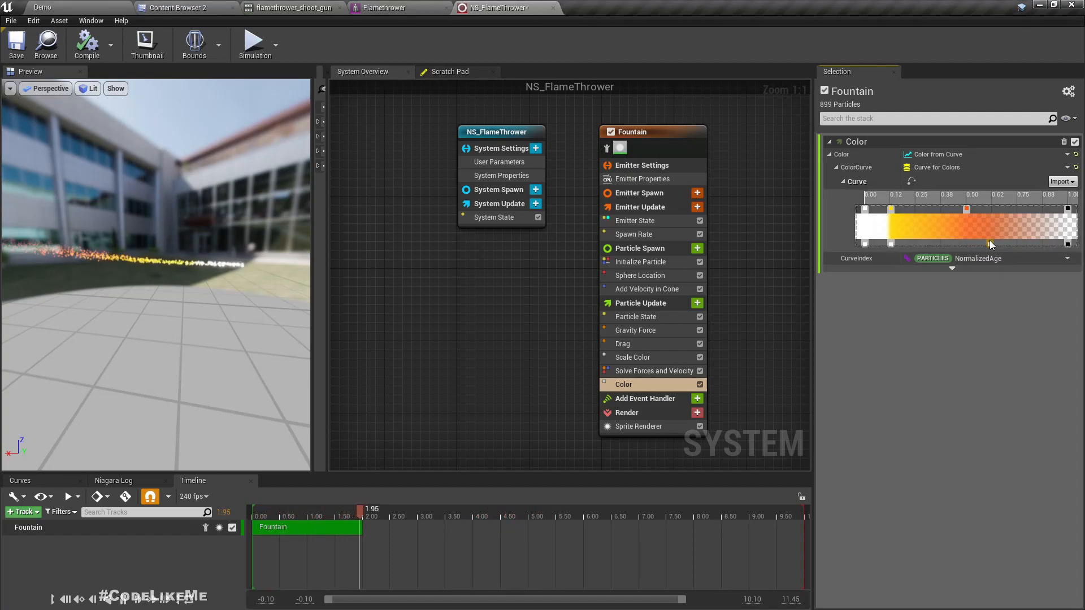
scroll(175, 272, "down", 3)
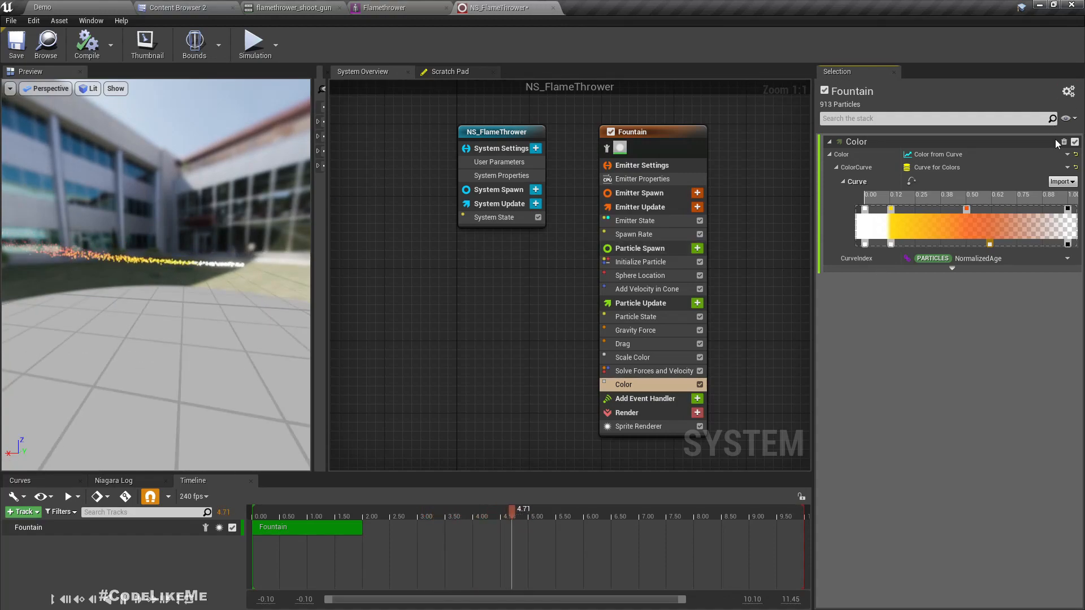
Move the gradient's black color key to about 0.61, and shift the middle opacity key to about 0.72 with full opacity.
left_click_drag(1068, 209, 1000, 213)
scroll(63, 253, "up", 3)
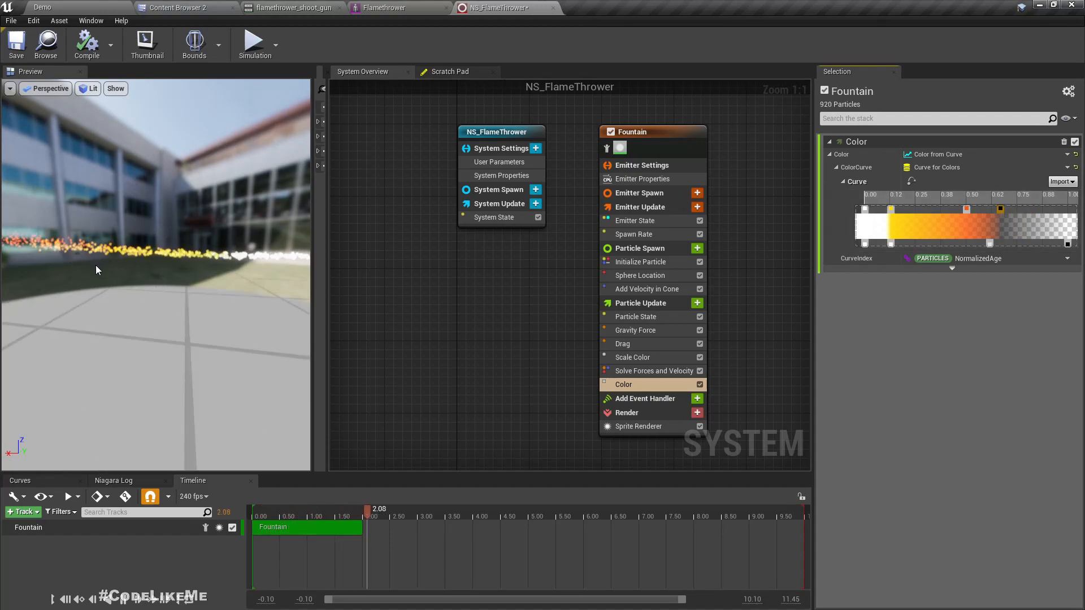
scroll(97, 270, "down", 3)
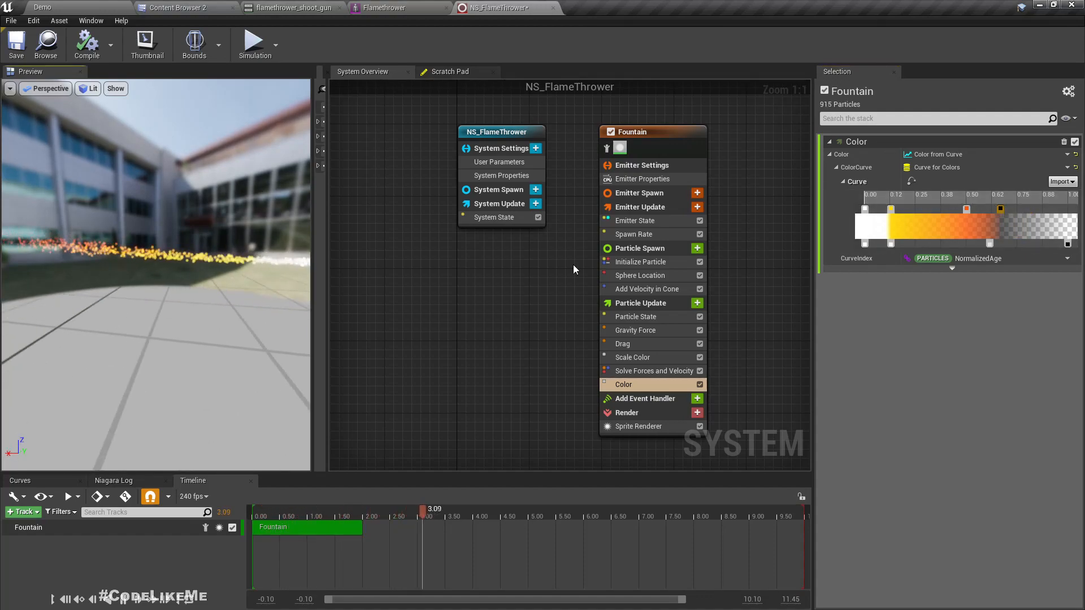
left_click_drag(989, 243, 1009, 243)
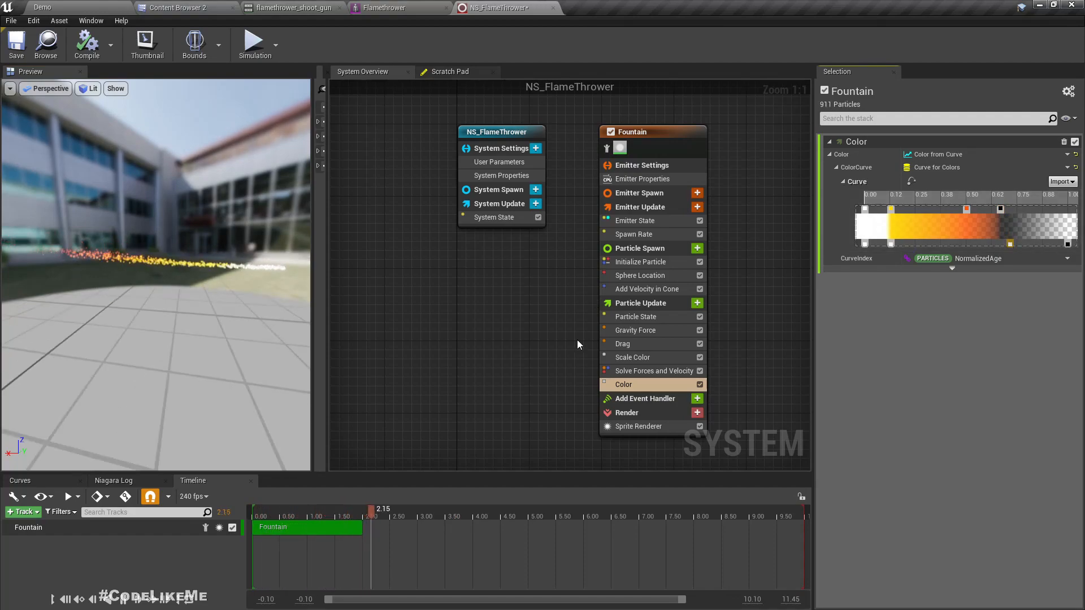
left_click_drag(999, 209, 989, 209)
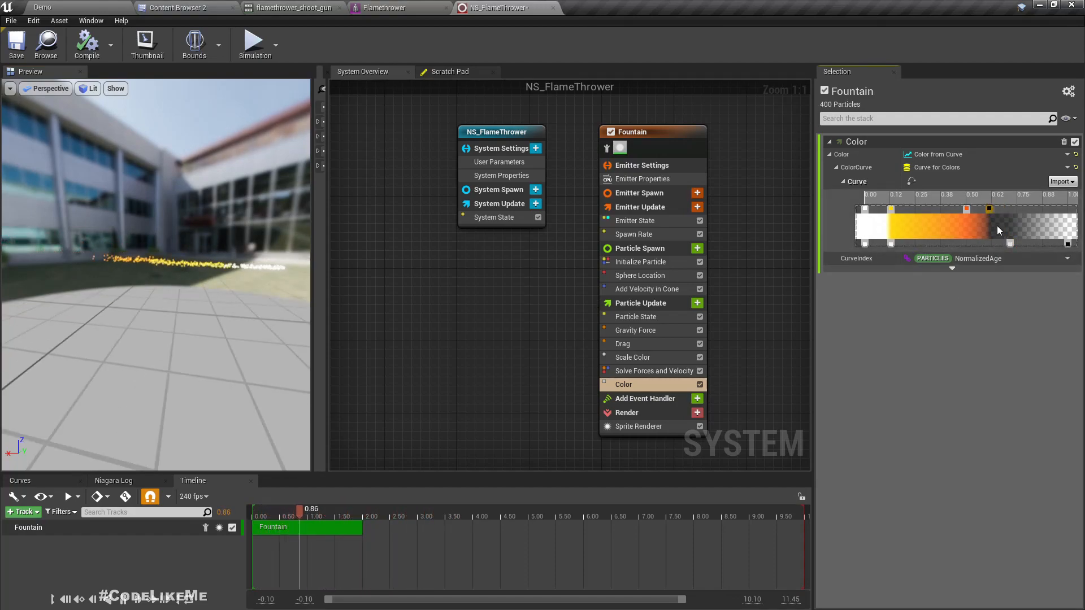
double_click(1010, 243)
left_click_drag(1037, 261, 1049, 263)
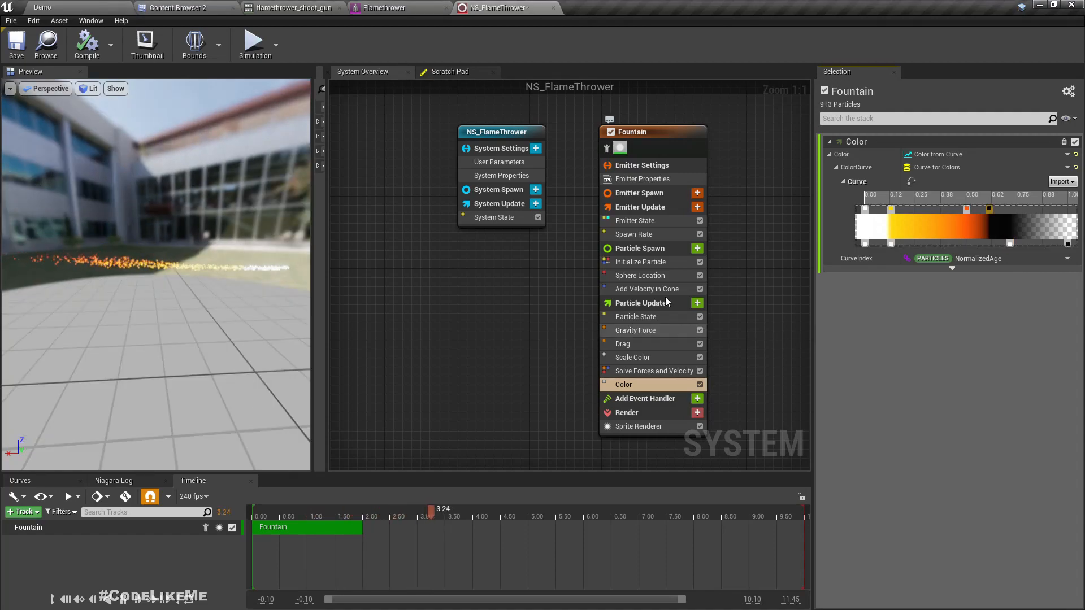
Add a Scale Sprite Size module from the Size category to the Fountain emitter's Particle Update stage.
right_click_drag(510, 343, 484, 303)
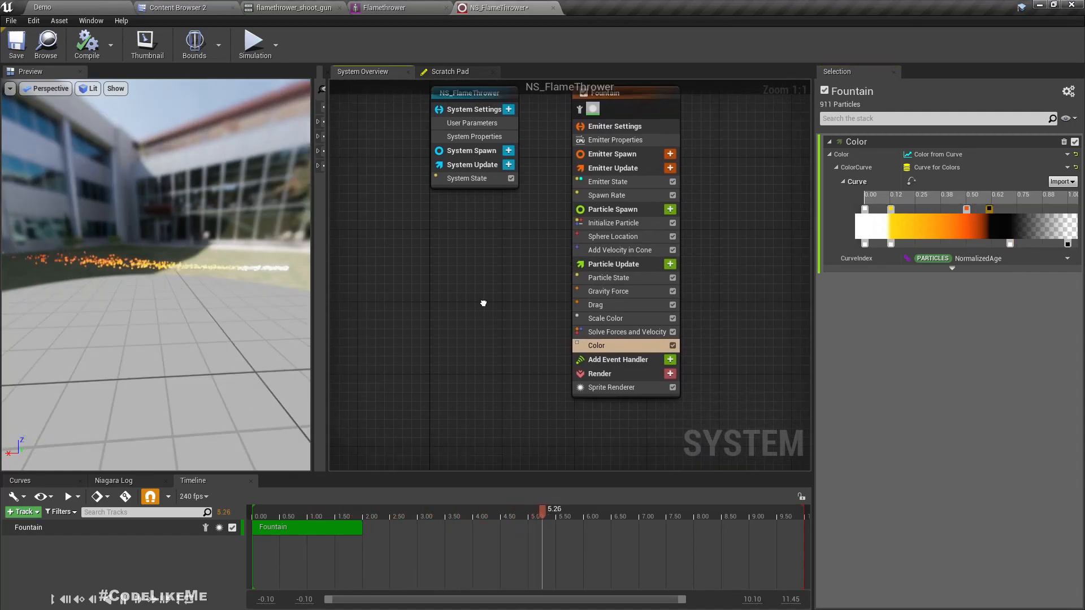
scroll(114, 249, "down", 1)
left_click_drag(115, 250, 159, 288)
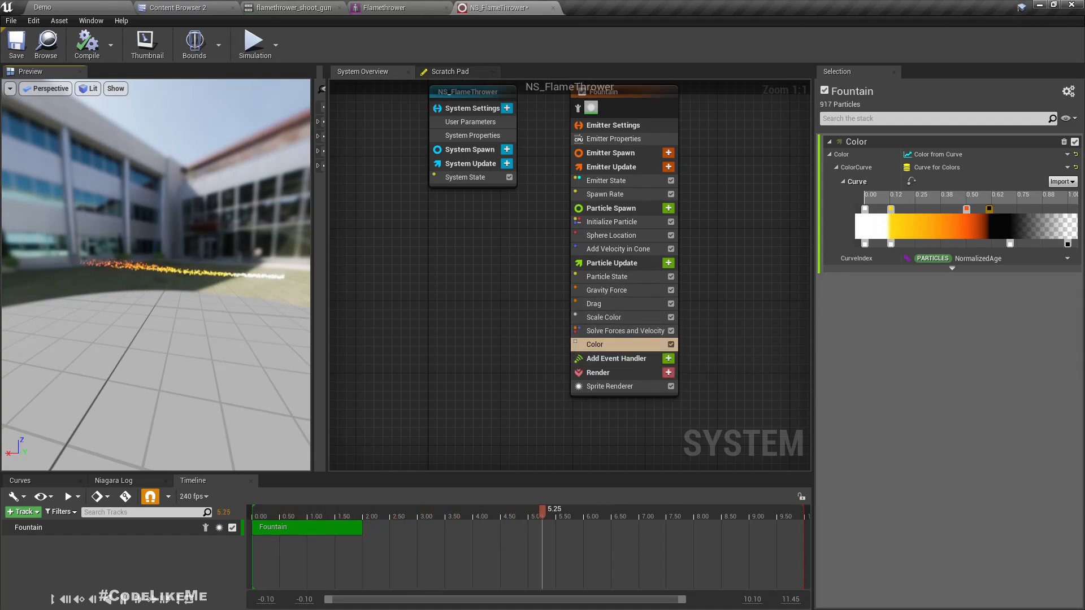
left_click(668, 263)
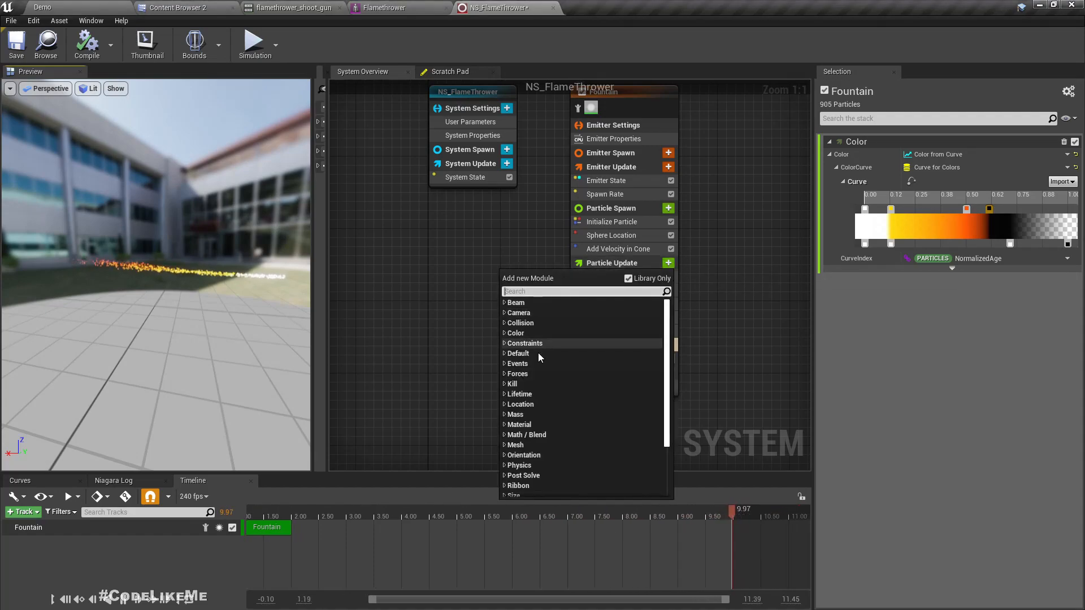
scroll(542, 353, "down", 3)
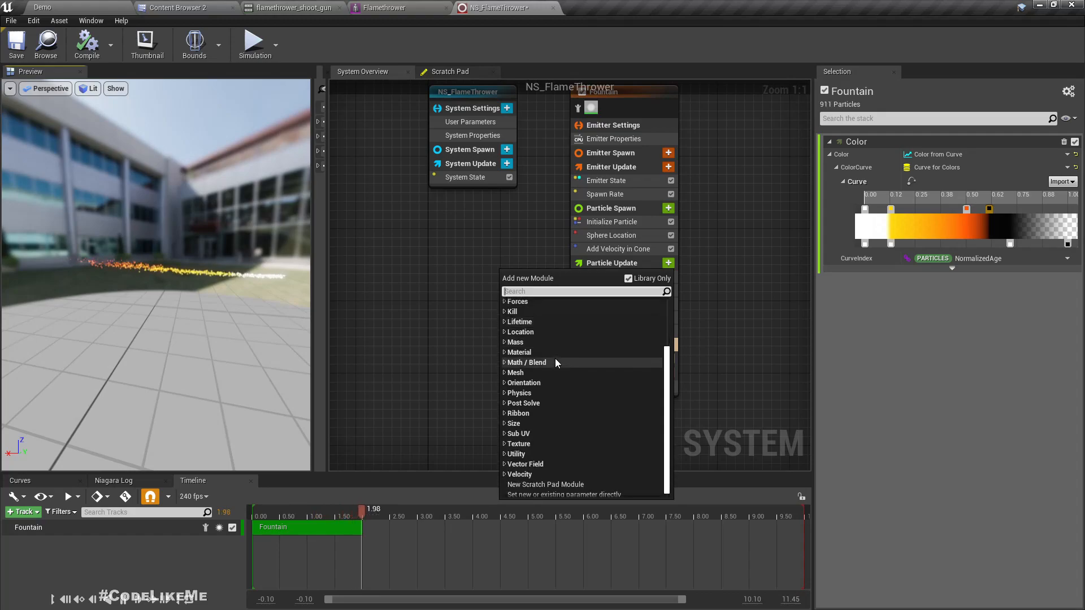
left_click(507, 423)
left_click(506, 423)
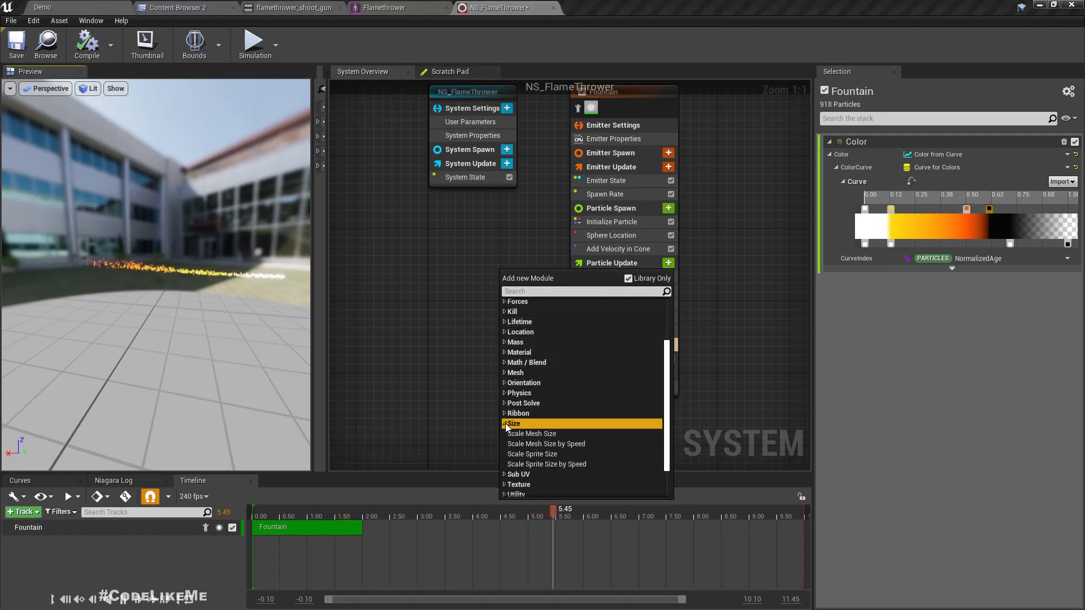
left_click(527, 454)
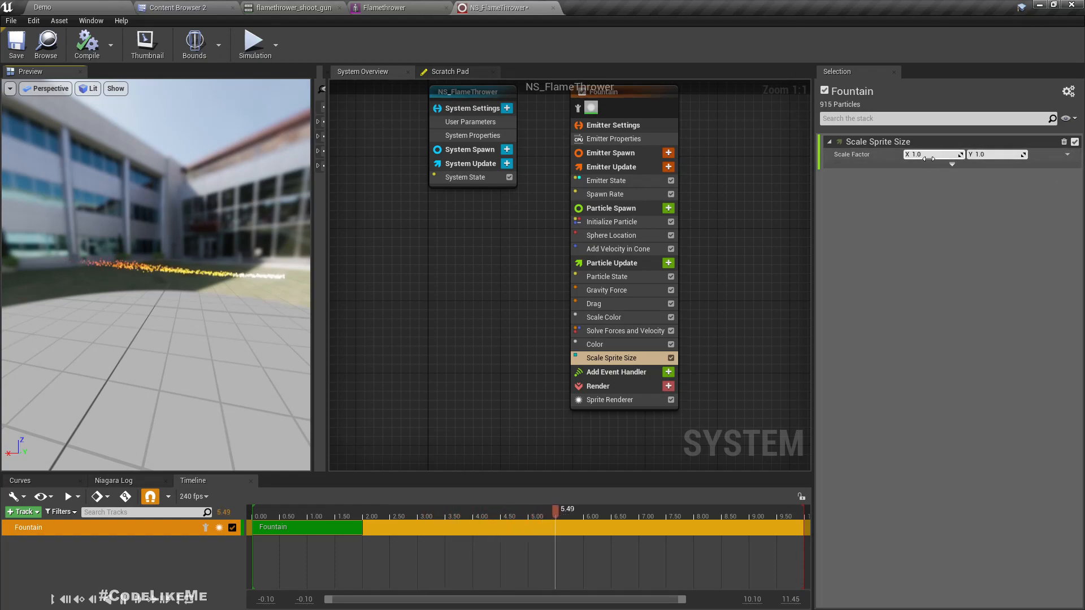
Try a sprite Scale Factor of 5 in X and Y, and return both values to 1.
left_click(925, 156)
type("5")
key("Tab")
type("5")
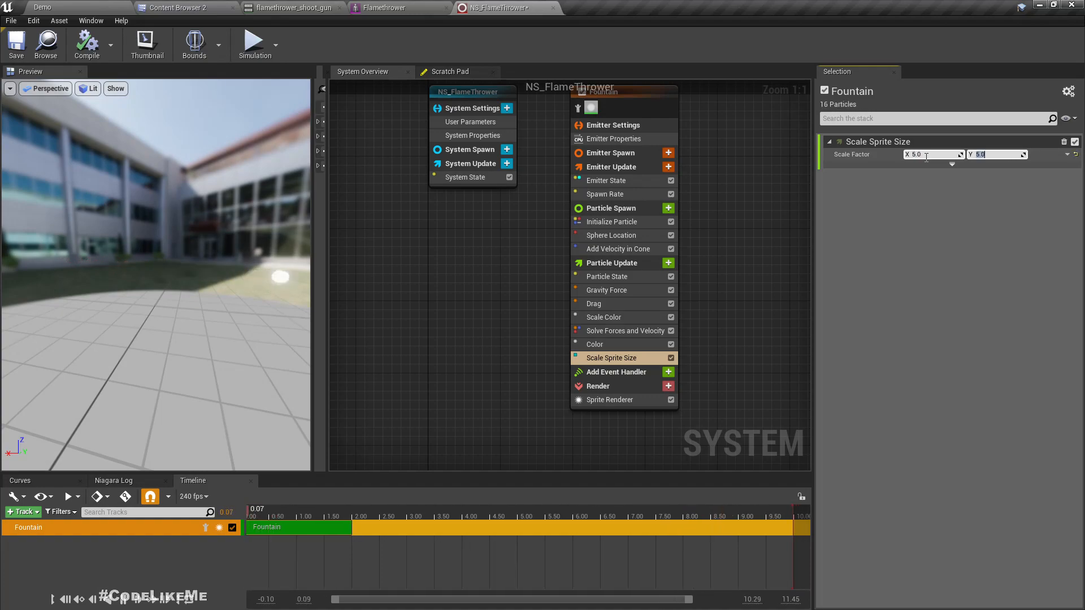
key("Return")
left_click(926, 157)
type("1")
key("Tab")
type("1")
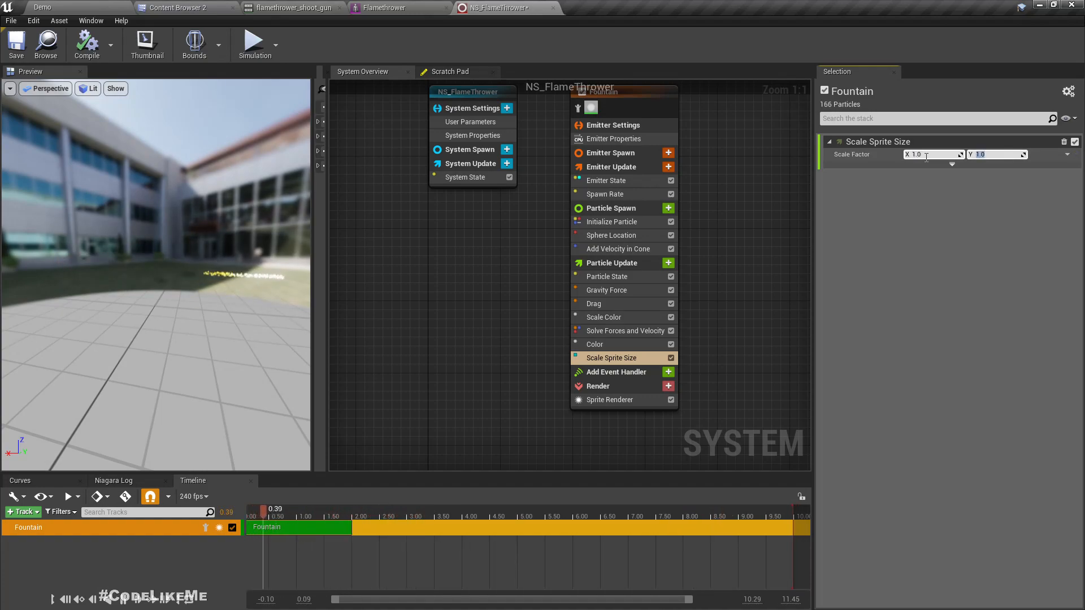
key("Return")
Drive the sprite Scale Factor with Vector 2DFromCurve and enlarge its curve graph so both end keys can be edited.
left_click_drag(195, 284, 255, 271)
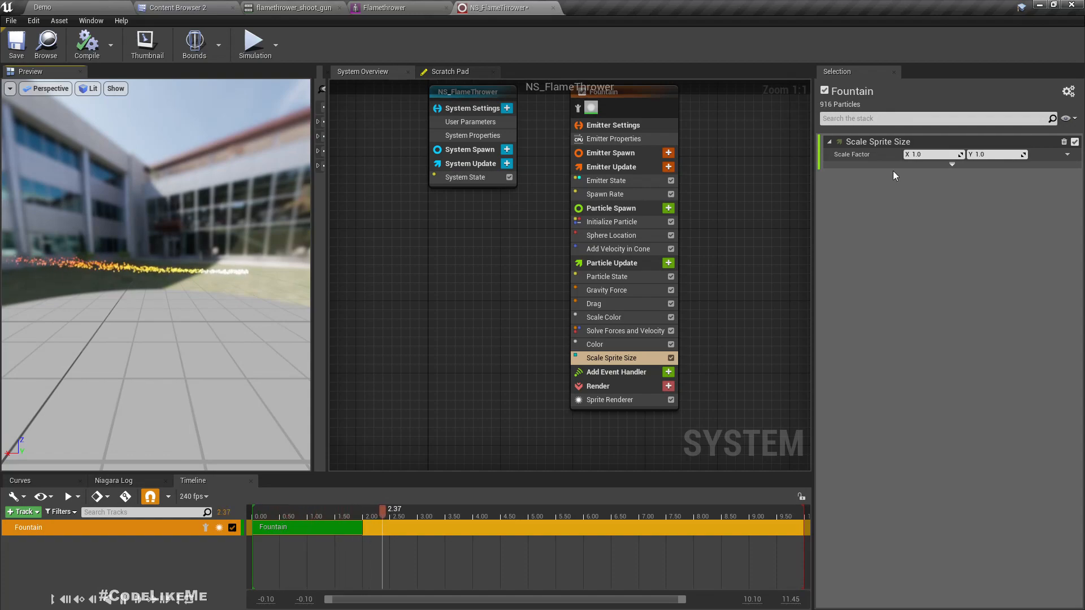
left_click(1068, 154)
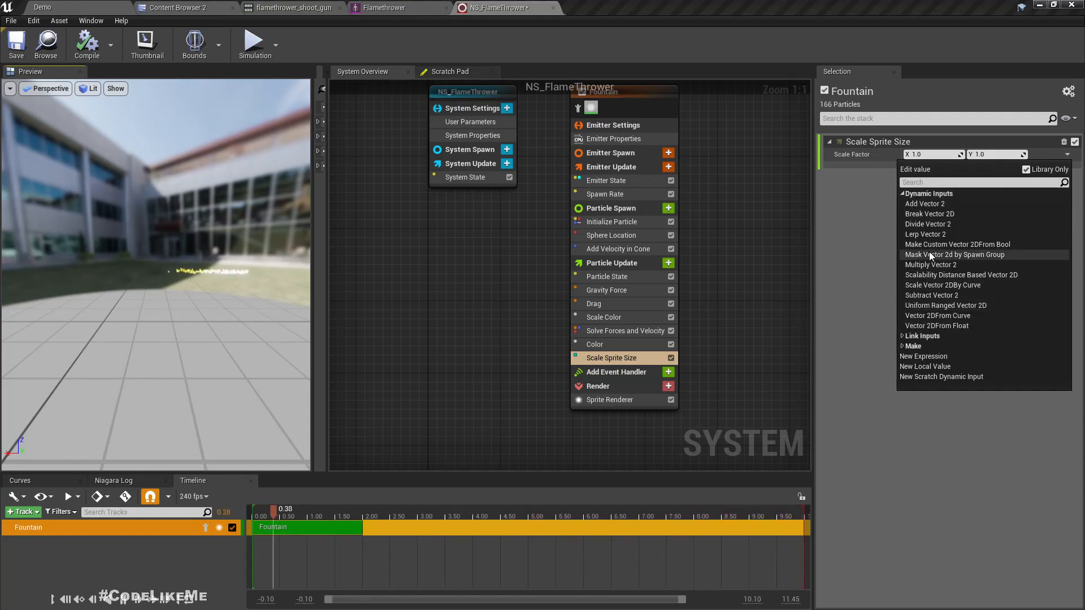
left_click(932, 316)
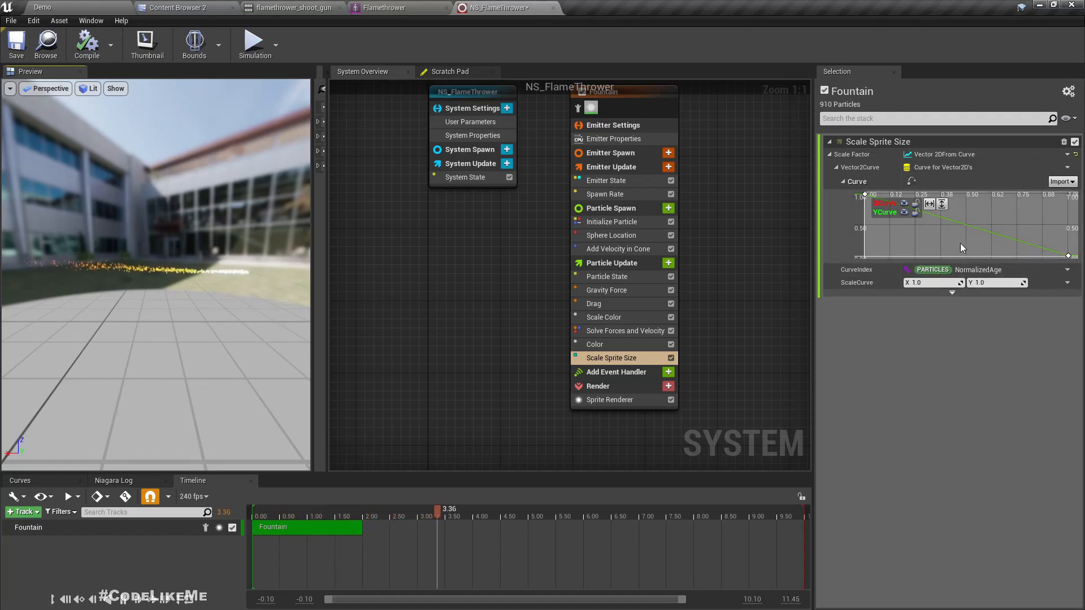
scroll(951, 229, "down", 2)
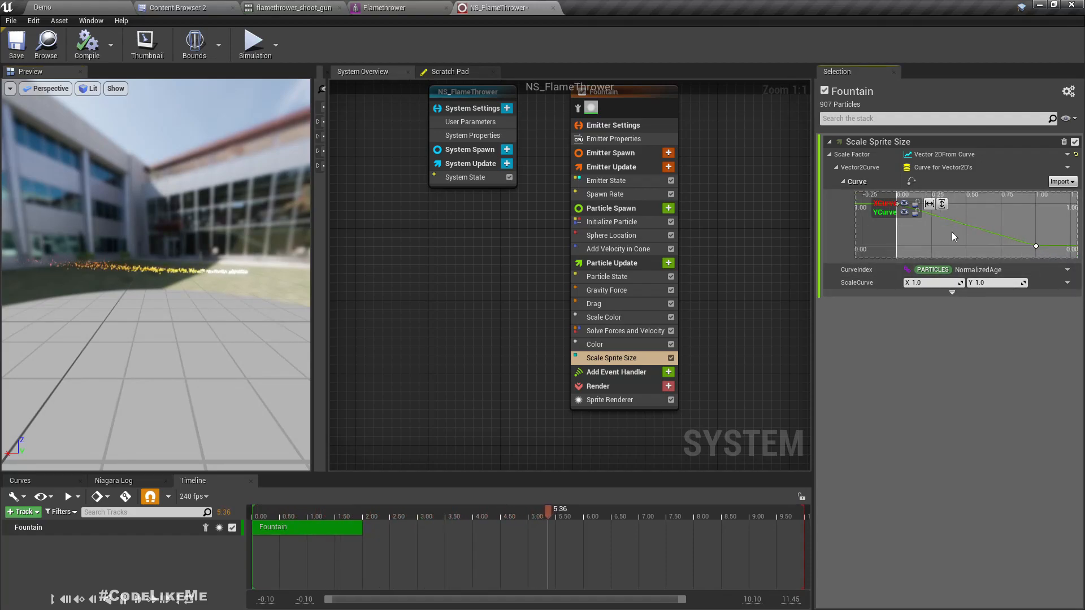
scroll(952, 232, "up", 1)
mouse_move(880, 201)
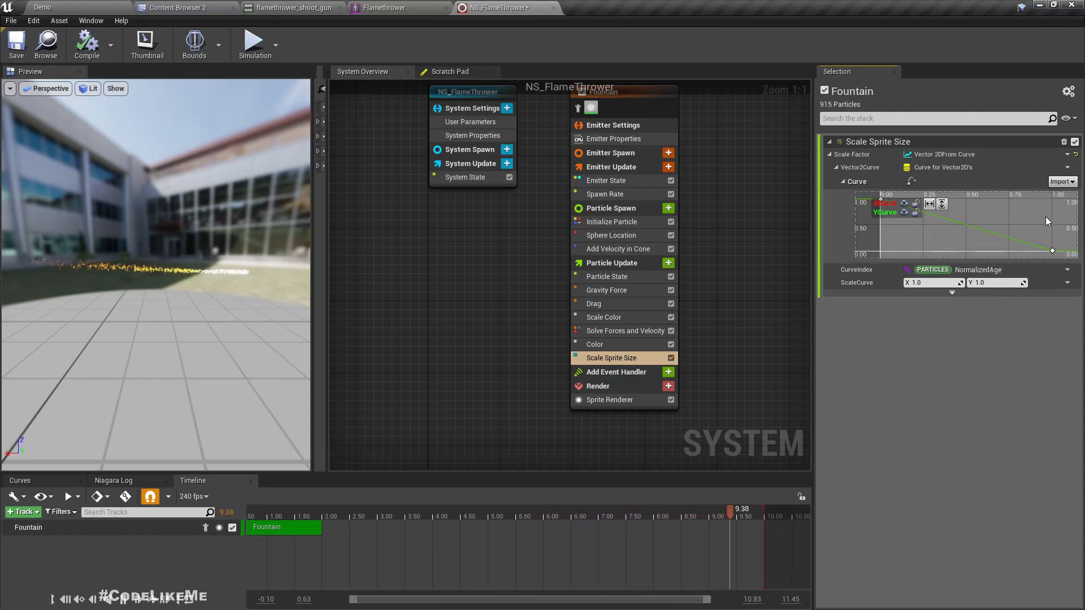
scroll(1045, 216, "down", 2)
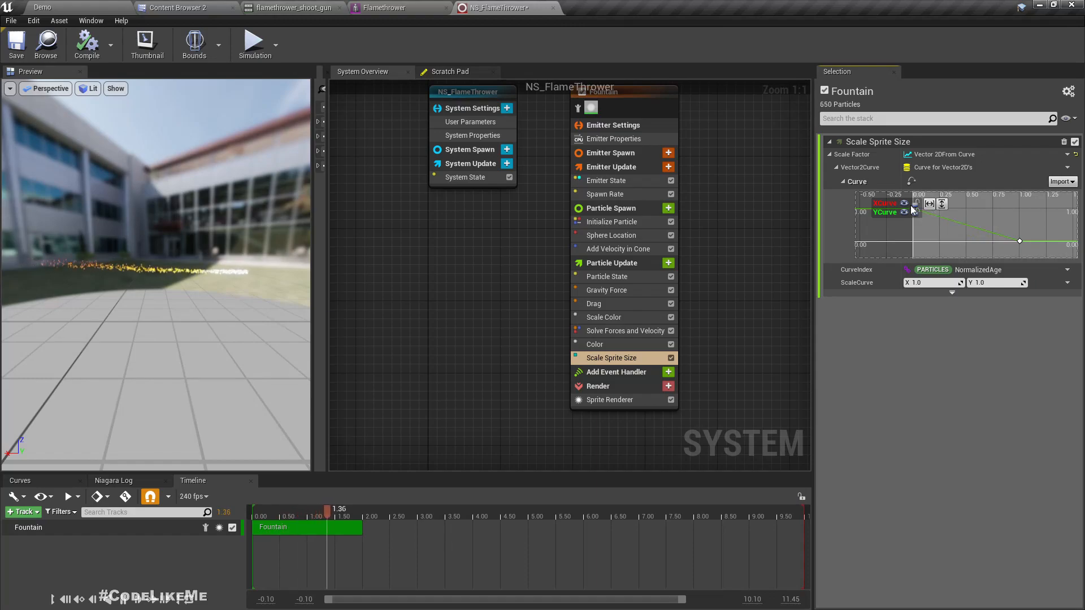
left_click_drag(984, 259, 984, 327)
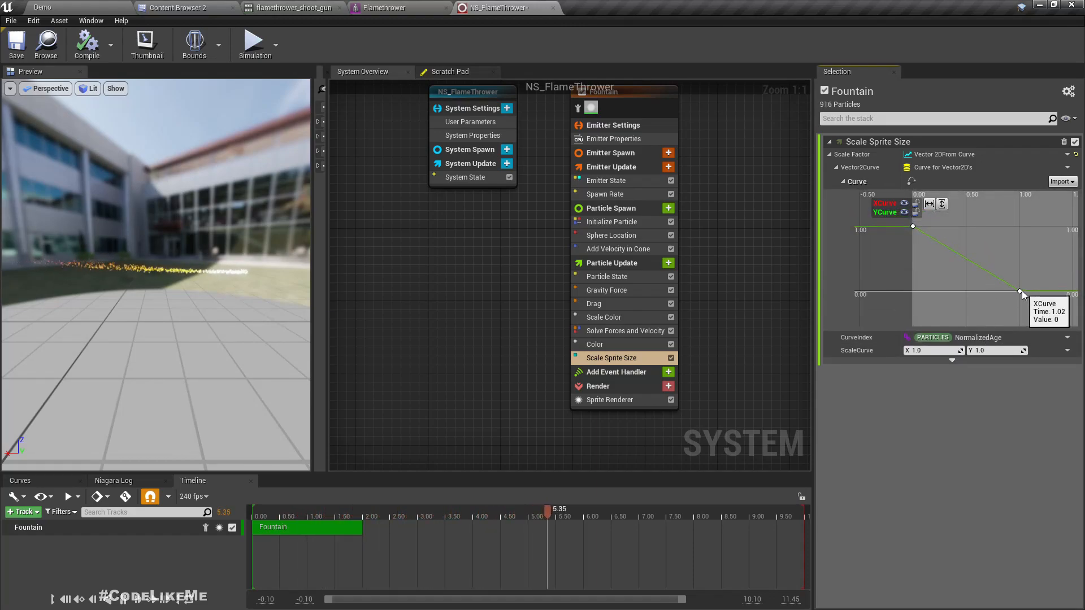
Set the keys at time 0 on both the X and Y sprite scale curves to 0.2.
left_click(913, 226)
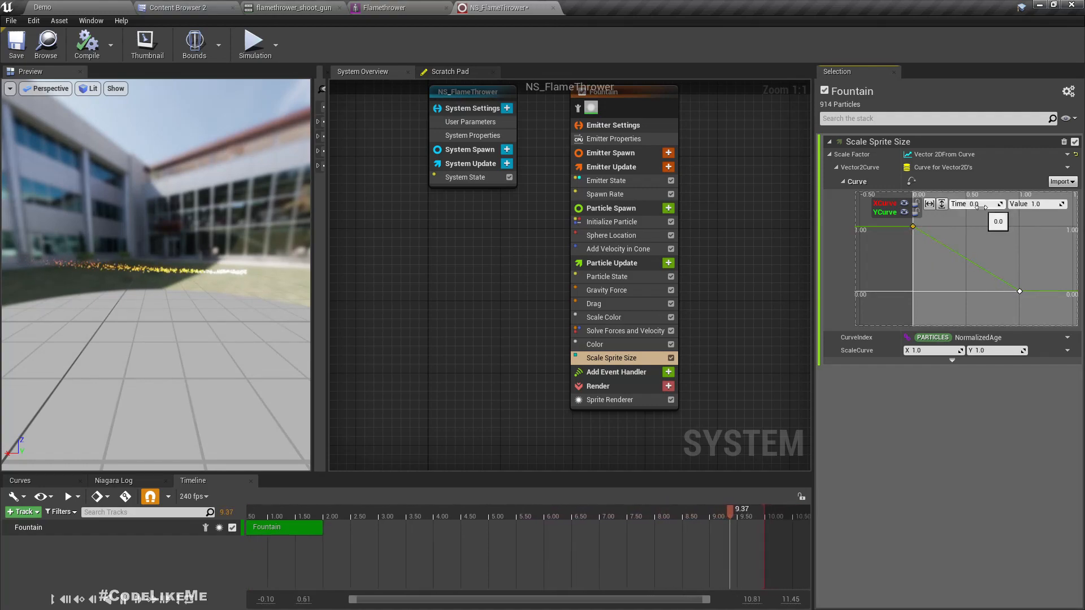
left_click(1049, 203)
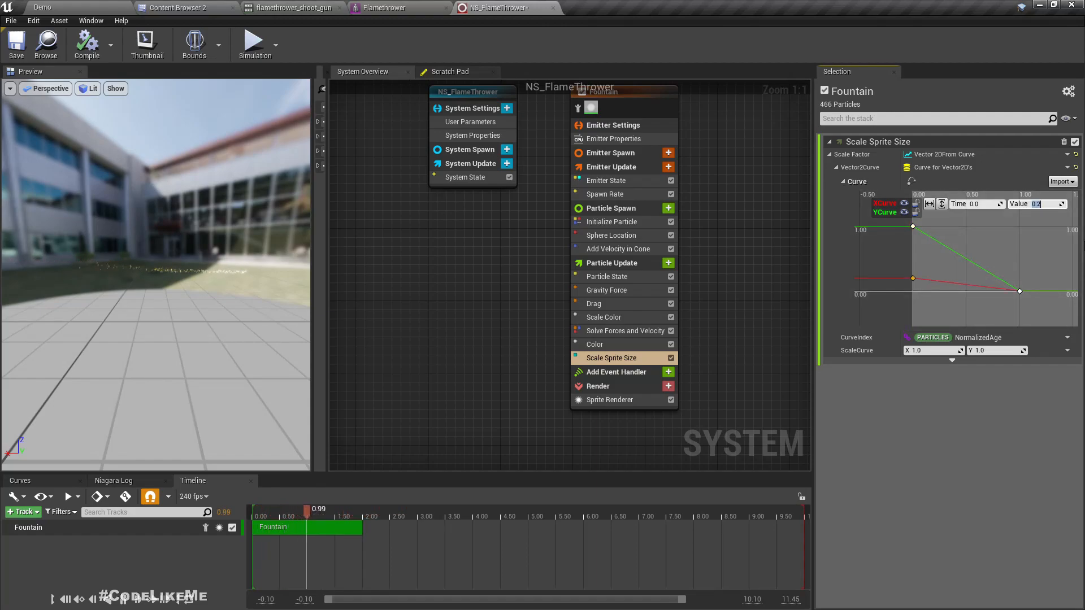
left_click(912, 226)
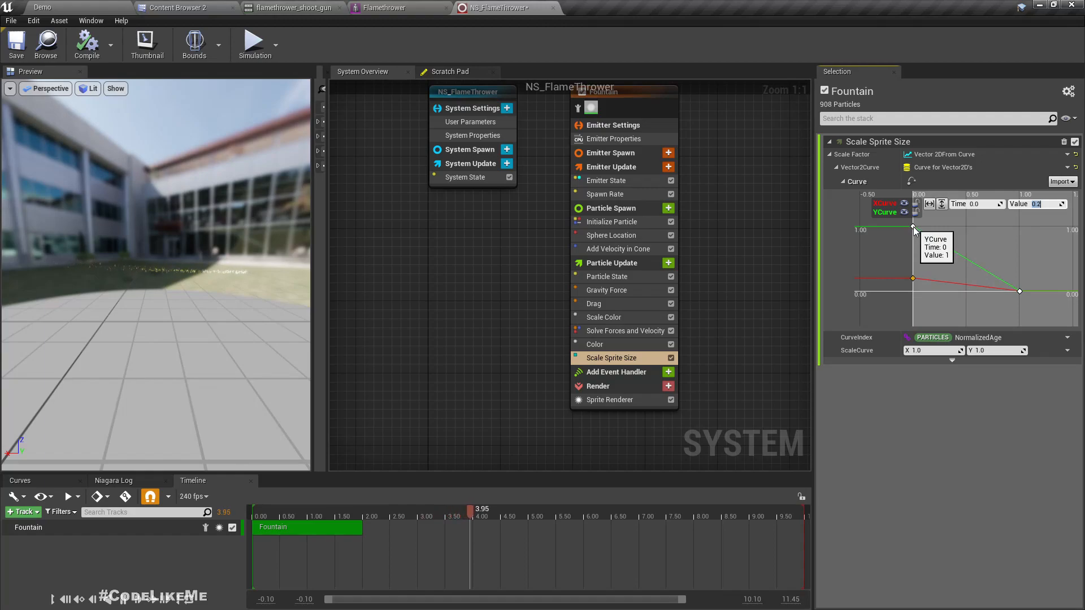
left_click(1038, 203)
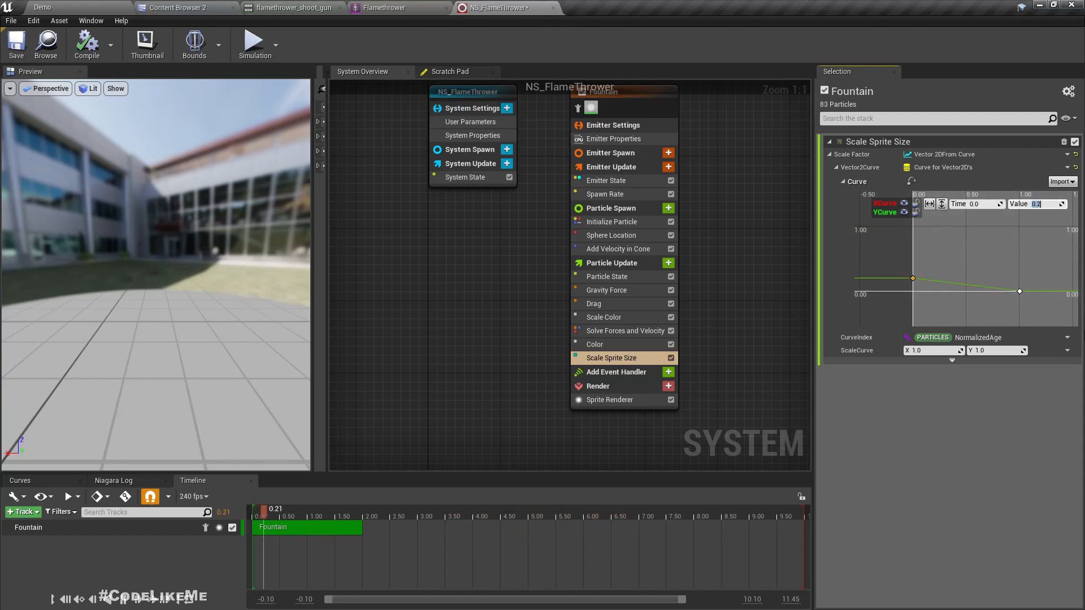
Set the X sprite scale curve's key at time 1.0 to a value of 10.
left_click(1019, 291)
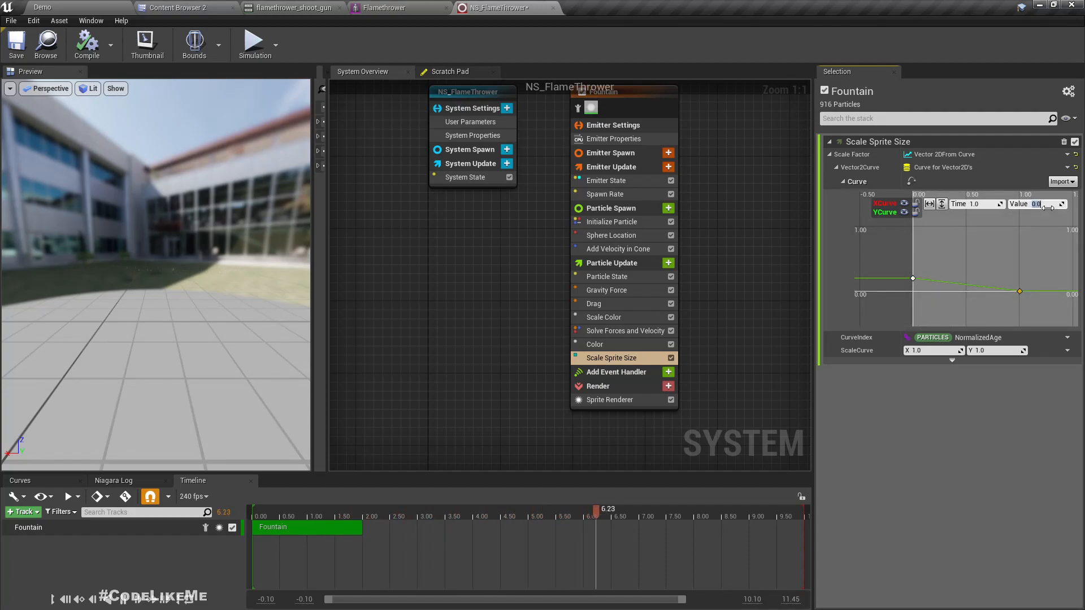
type("6")
key("Return")
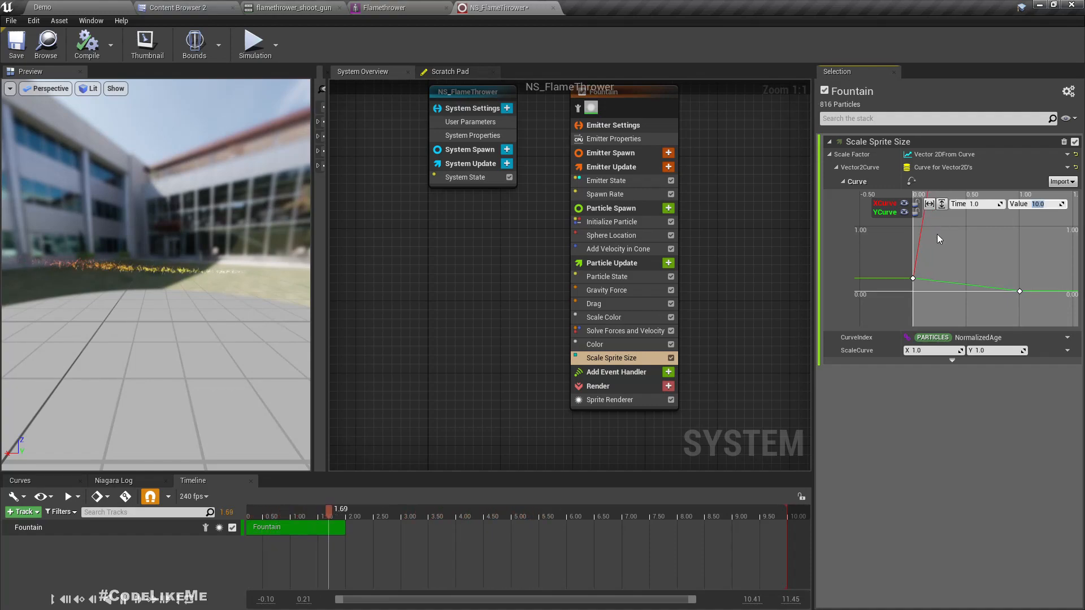
Set the Y sprite scale curve's key at time 1.0 to a value of 10.
left_click(1020, 290)
left_click(1049, 205)
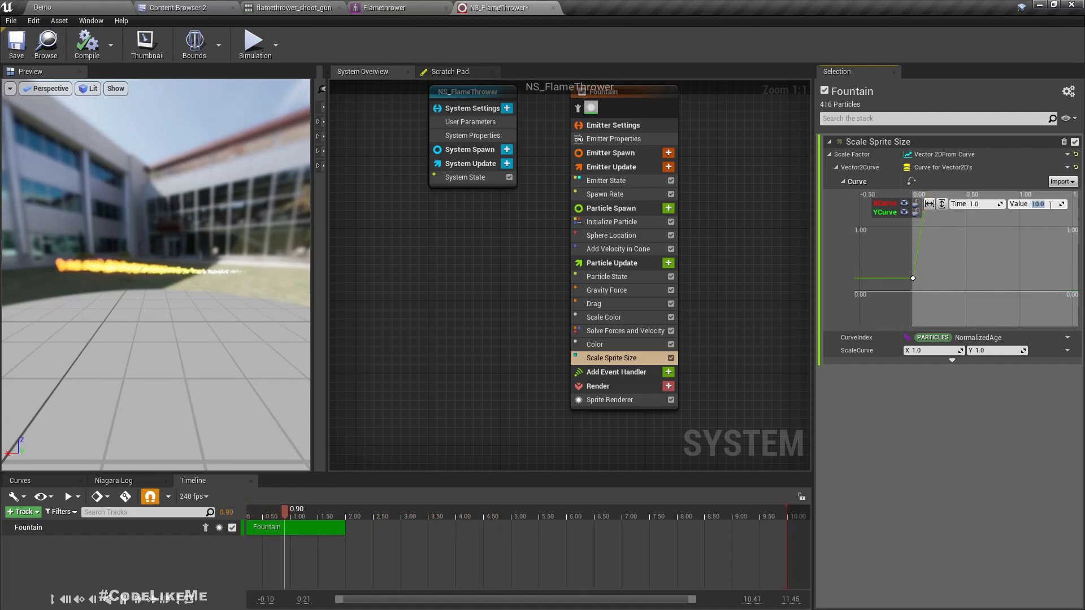
key("Return")
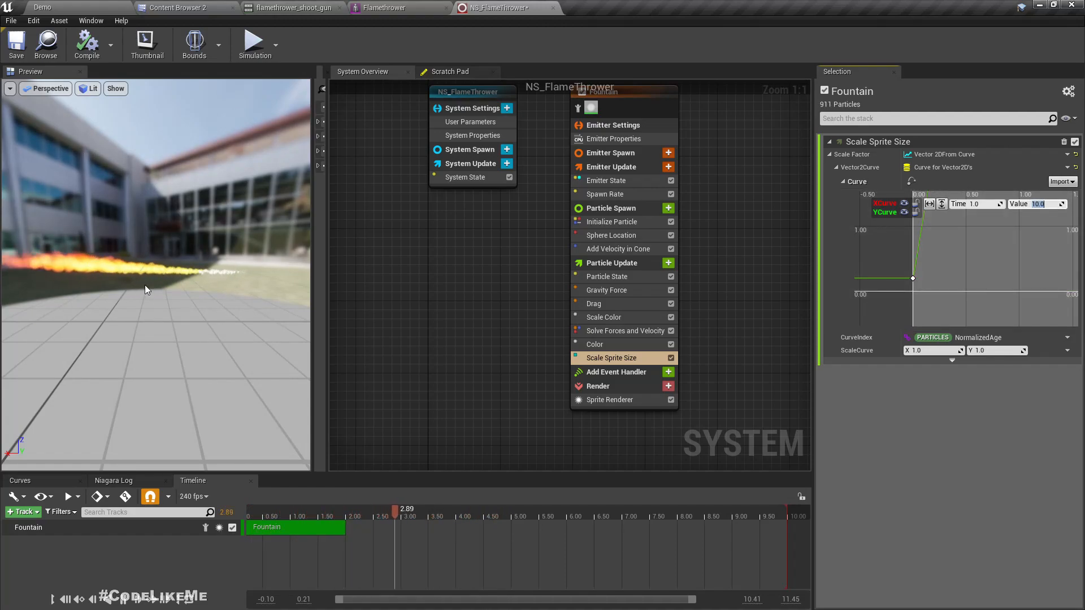
left_click_drag(109, 274, 152, 278)
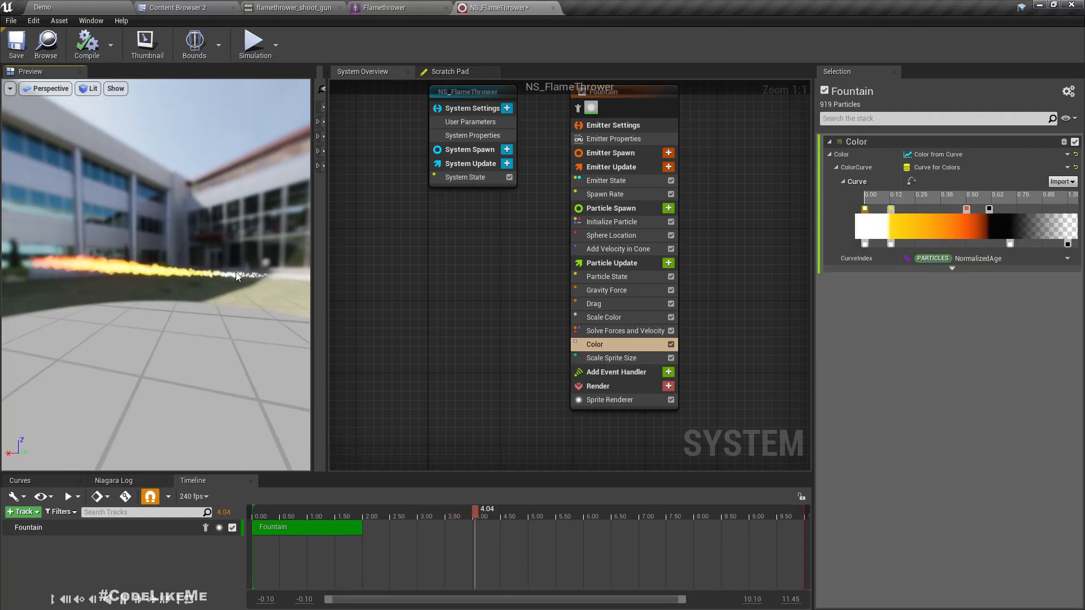
Recolor the first key of the Color module's gradient to blue, with hue about 202, saturation about 0.82 and brightness value 20.
double_click(865, 210)
left_click_drag(664, 294, 642, 283)
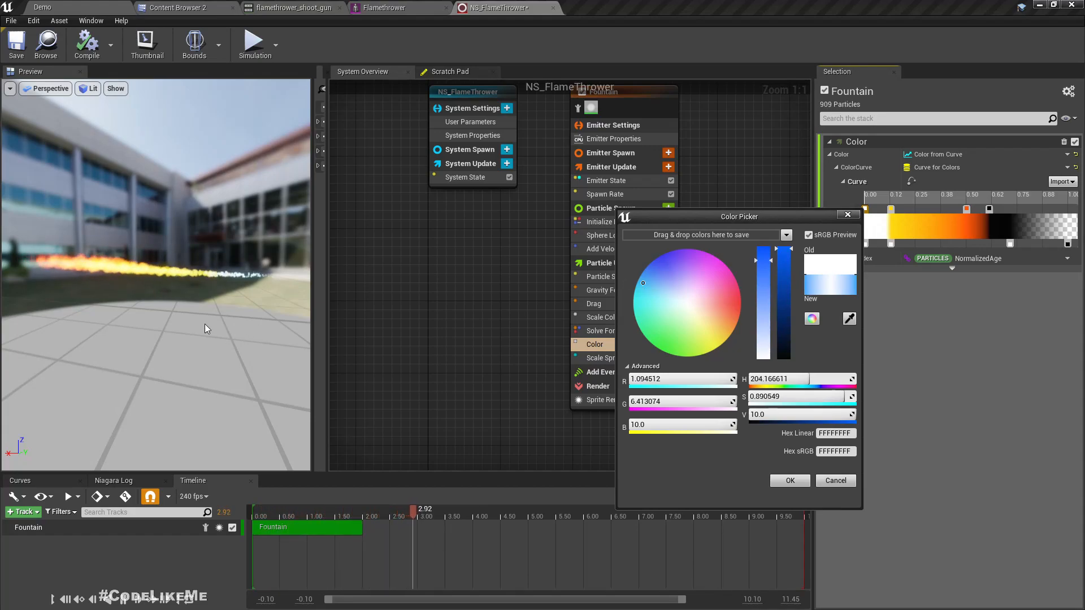
left_click_drag(639, 290, 631, 292)
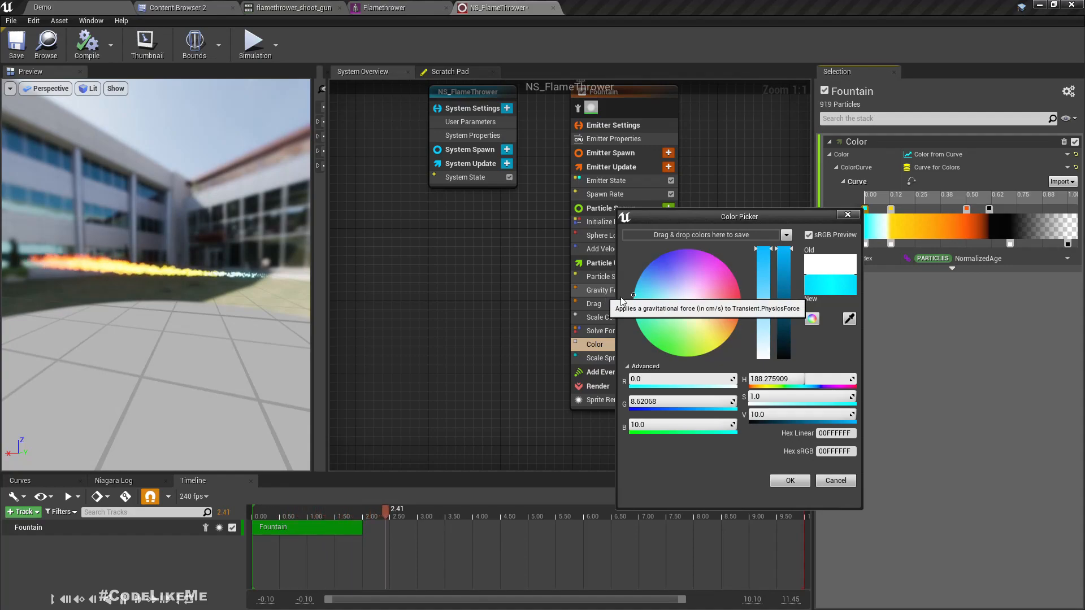
left_click(643, 285)
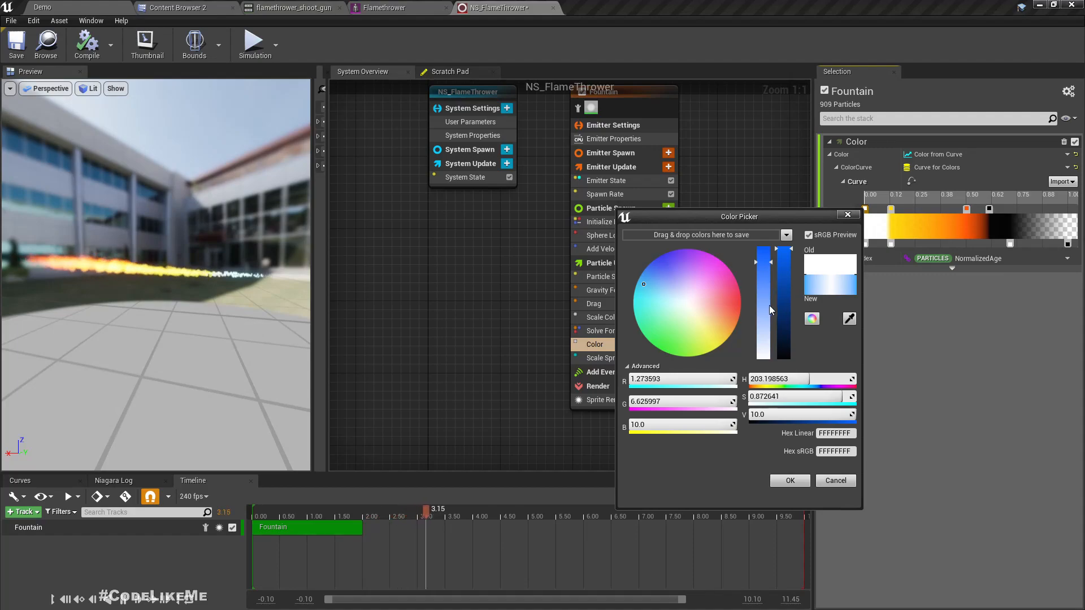
left_click(770, 416)
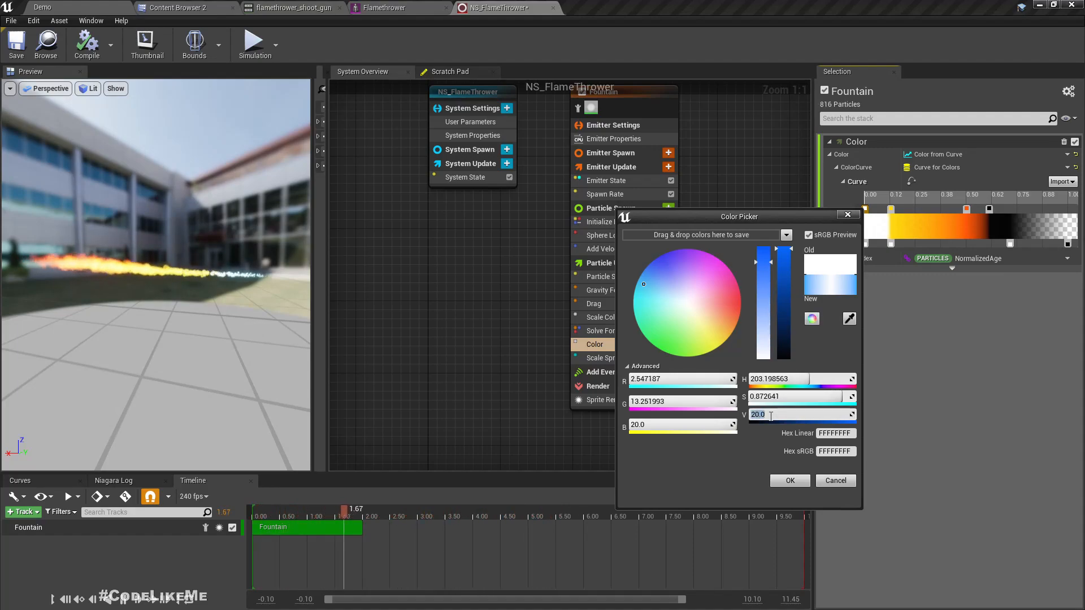
left_click(647, 322)
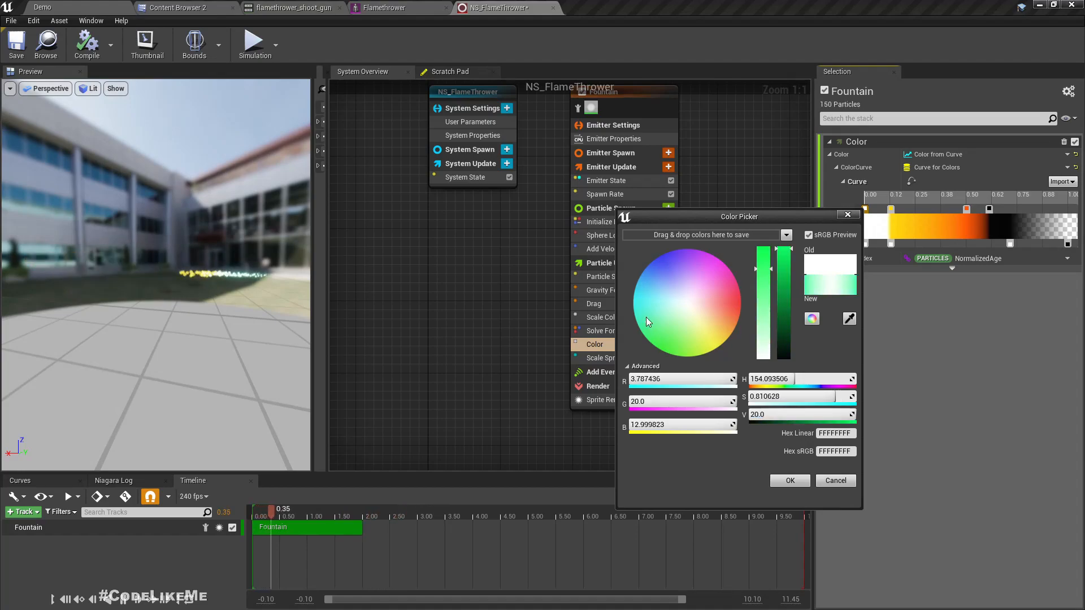
left_click(646, 286)
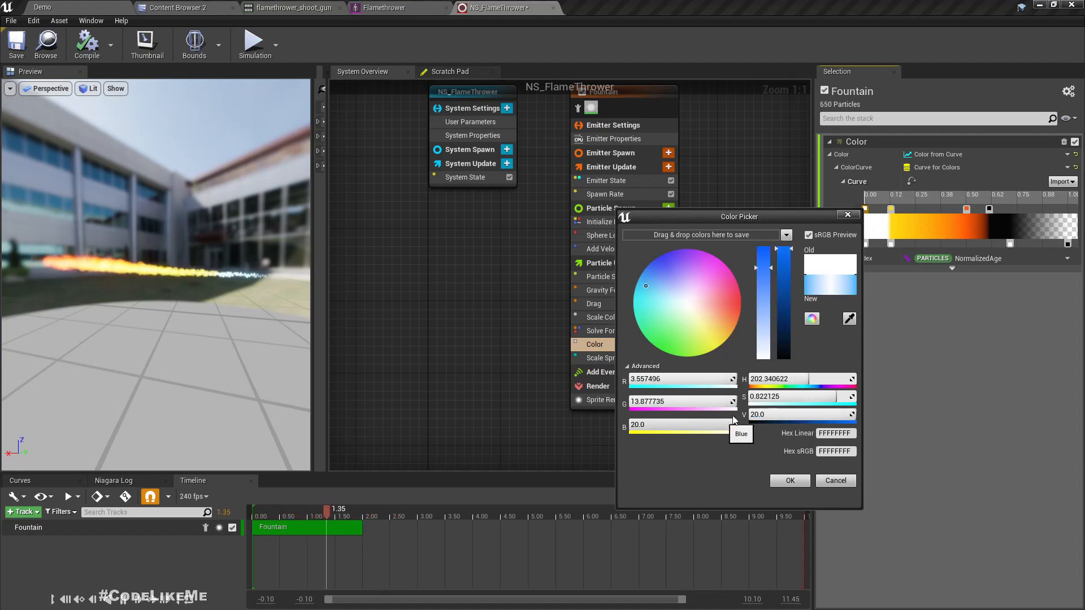
left_click(783, 484)
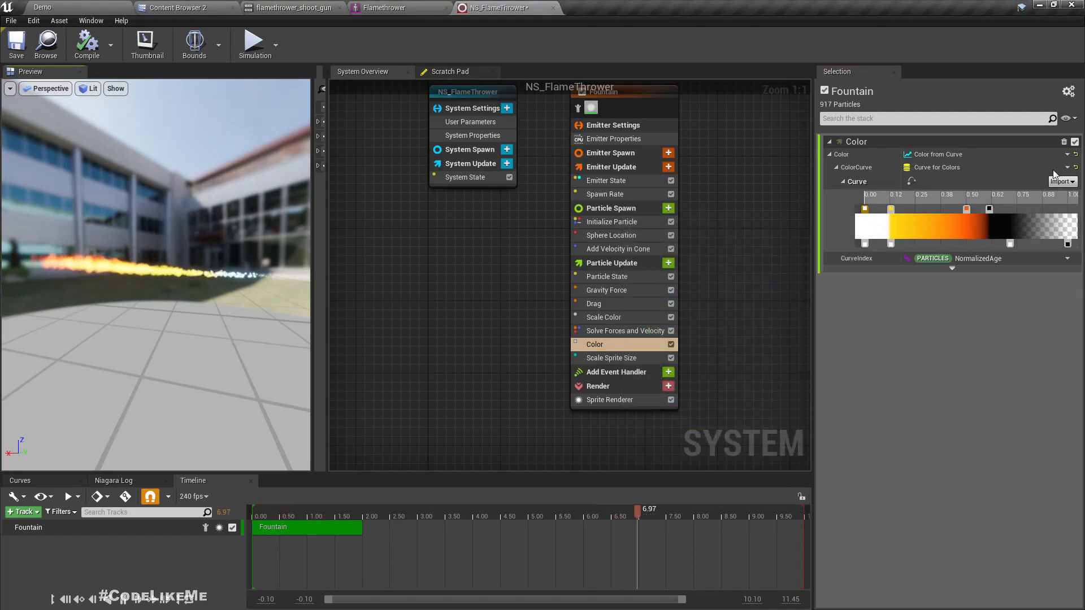
Open the Sprite Renderer's DefaultSpriteMaterial and examine how its node graph feeds emissive color and opacity.
left_click(627, 401)
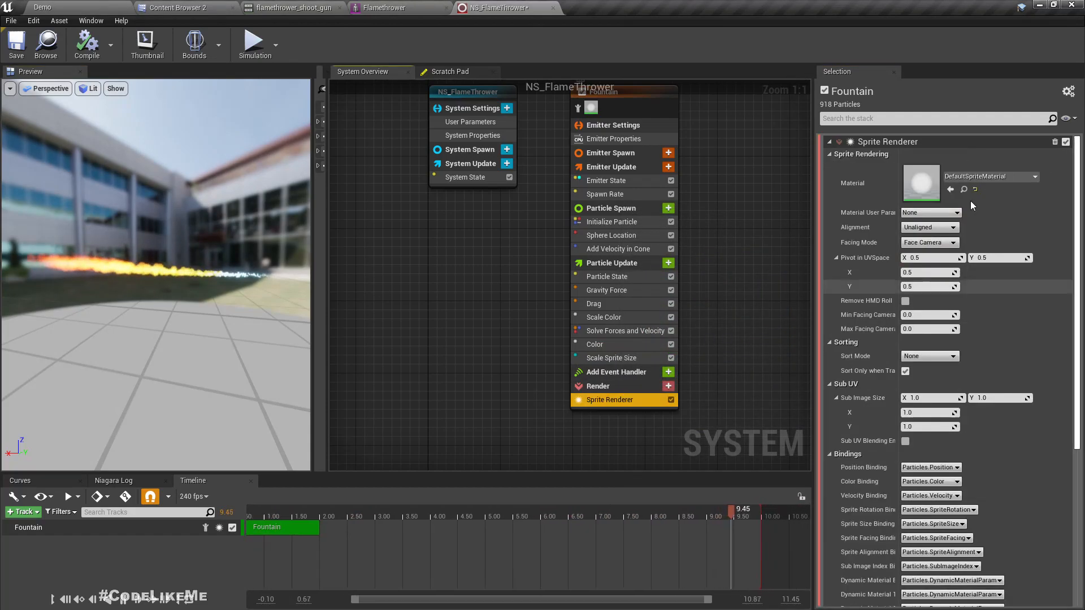
double_click(918, 186)
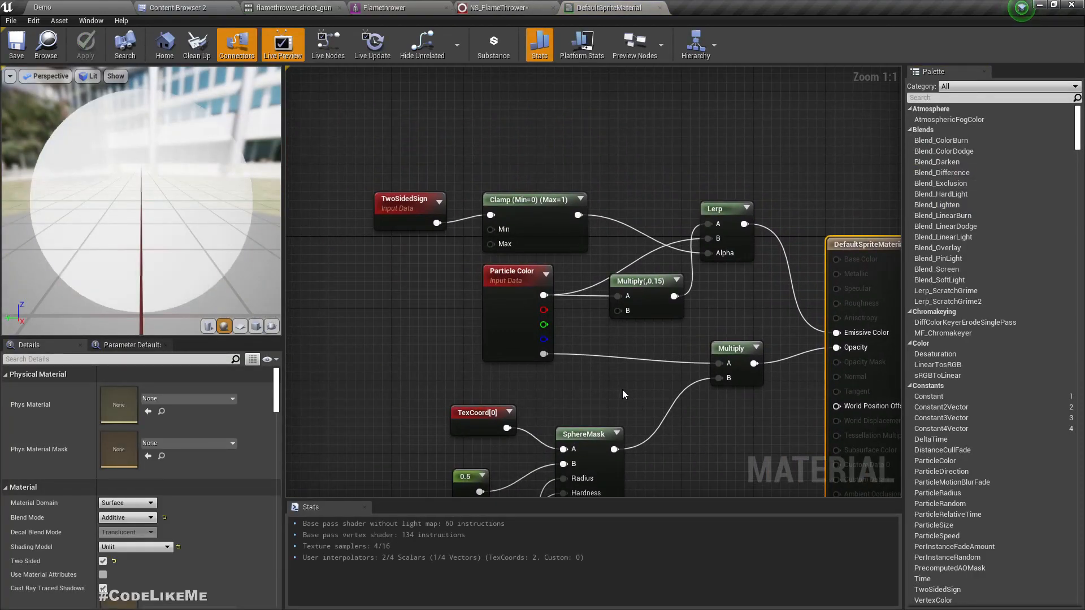
right_click_drag(620, 390, 569, 393)
scroll(637, 294, "down", 3)
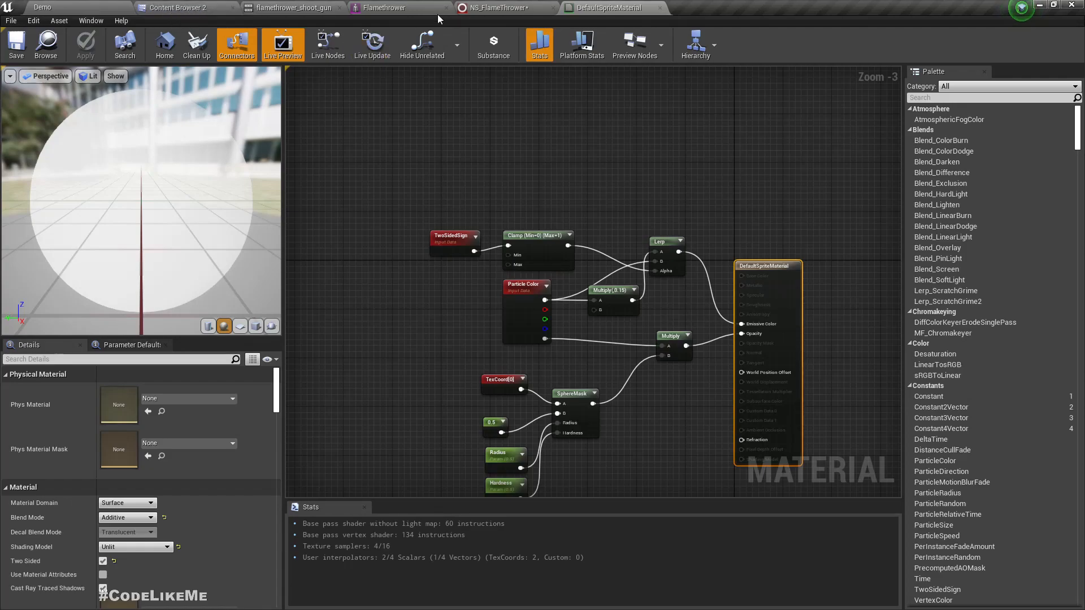
right_click_drag(616, 347, 581, 239)
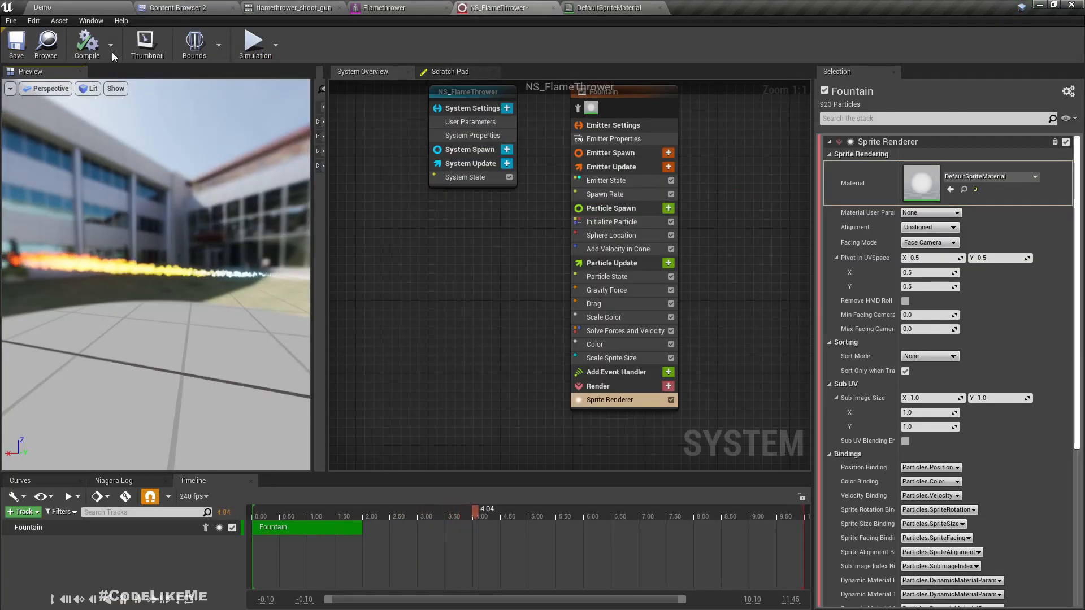
Compile and save the flame system, and locate its asset in the content browser.
left_click(93, 50)
key("ctrl+s")
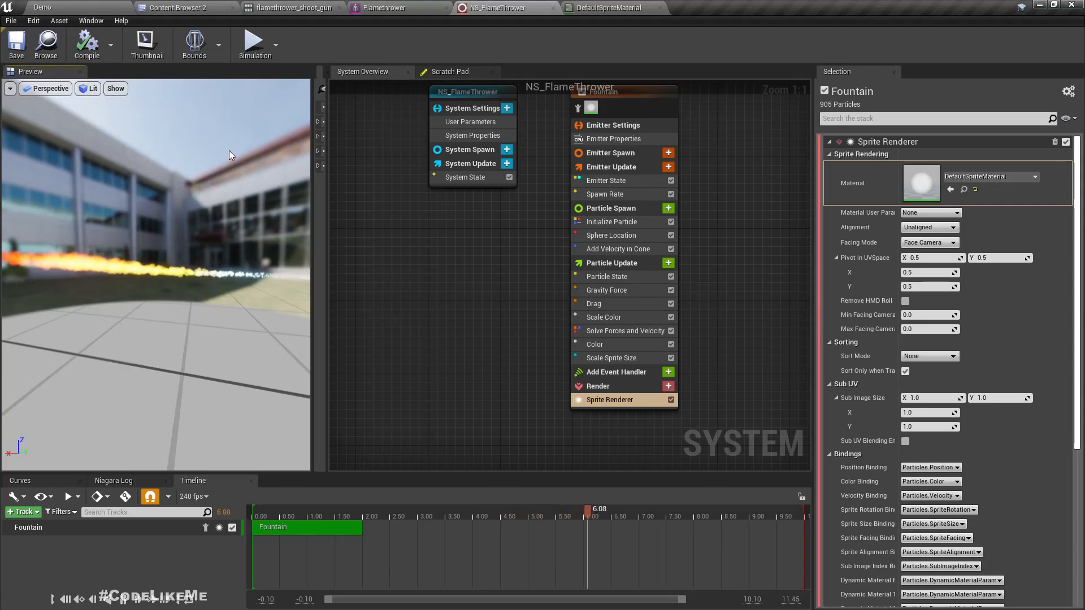
left_click(46, 46)
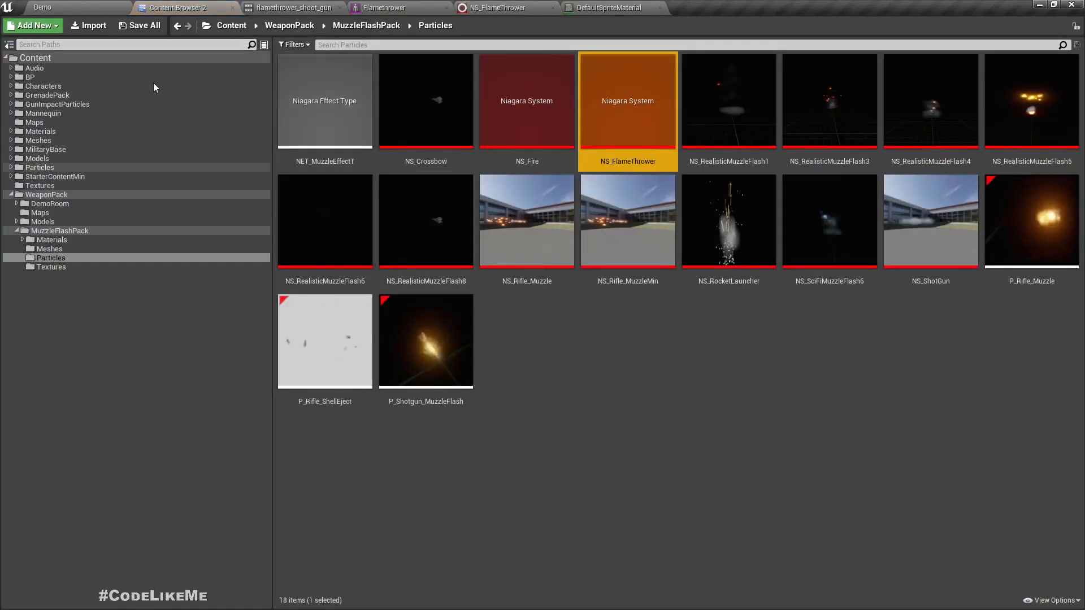
Place the NS_FlameThrower system on the floor of the Demo level and view the stream from several sides.
left_click(68, 5)
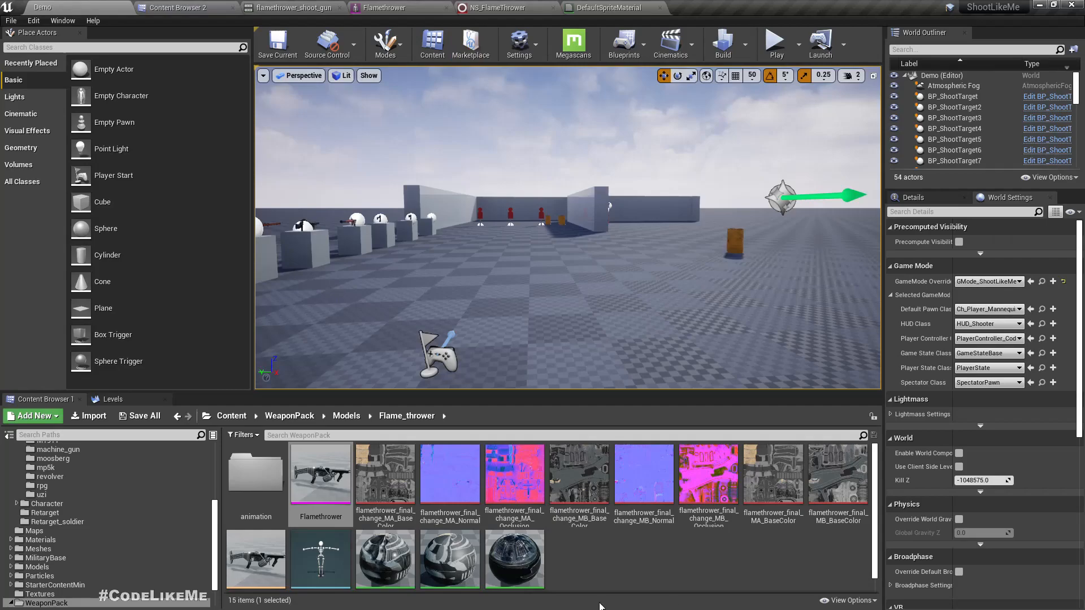
left_click(660, 566)
left_click(516, 5)
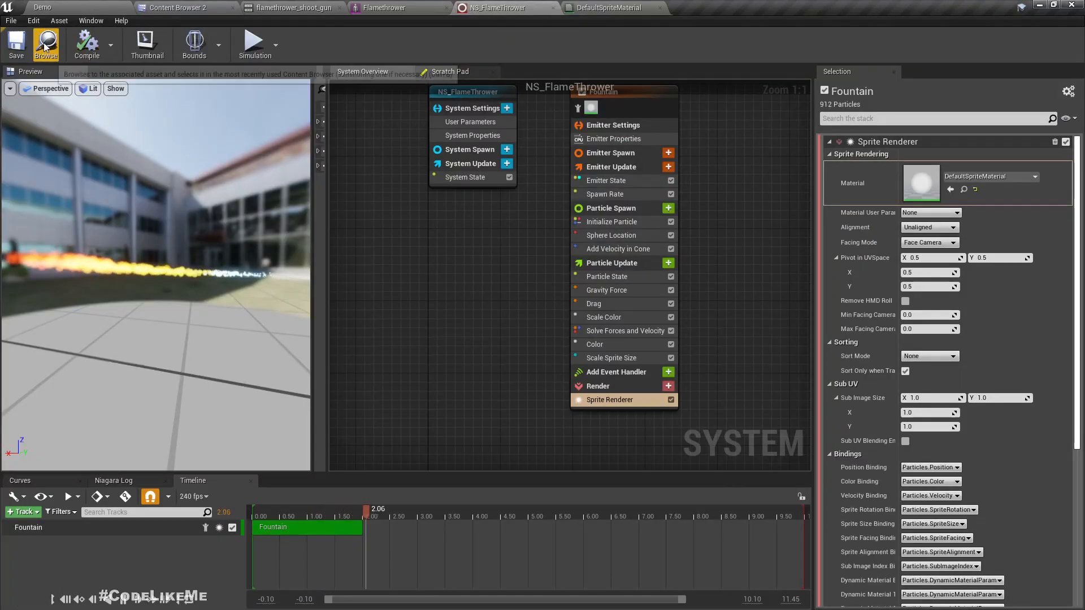
left_click(103, 39)
left_click_drag(462, 490, 610, 315)
right_click_drag(610, 315, 768, 276)
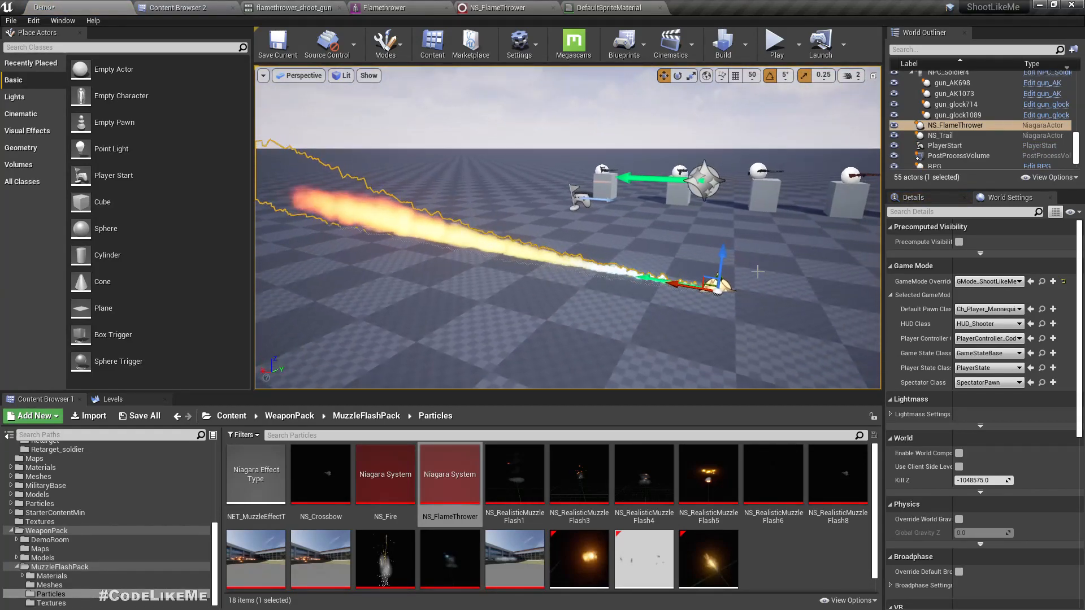
right_click_drag(724, 208, 746, 277)
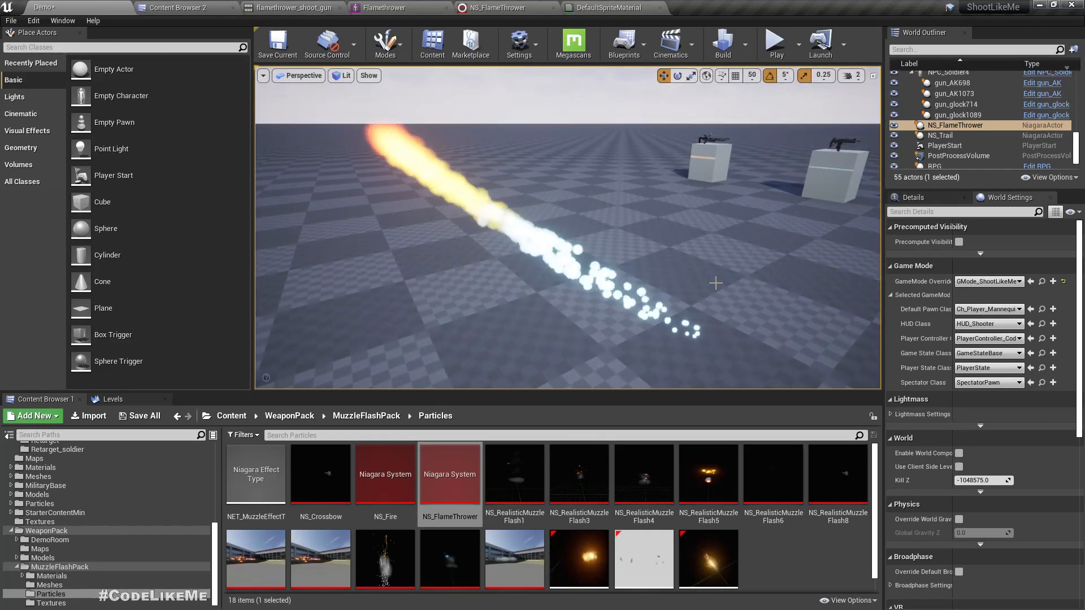
right_click_drag(728, 274, 791, 279)
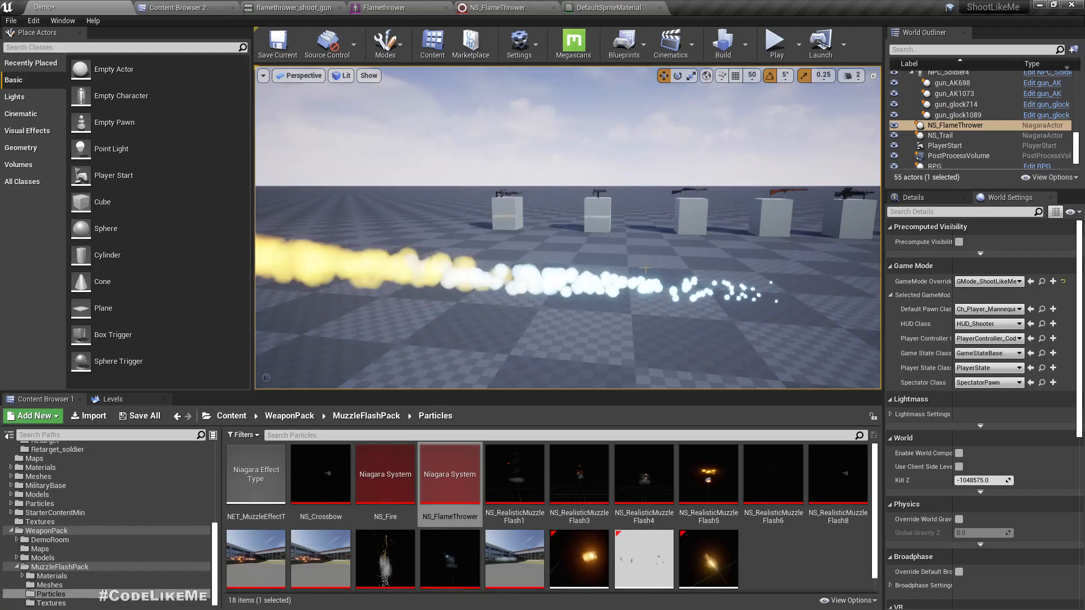
right_click_drag(648, 274, 667, 283)
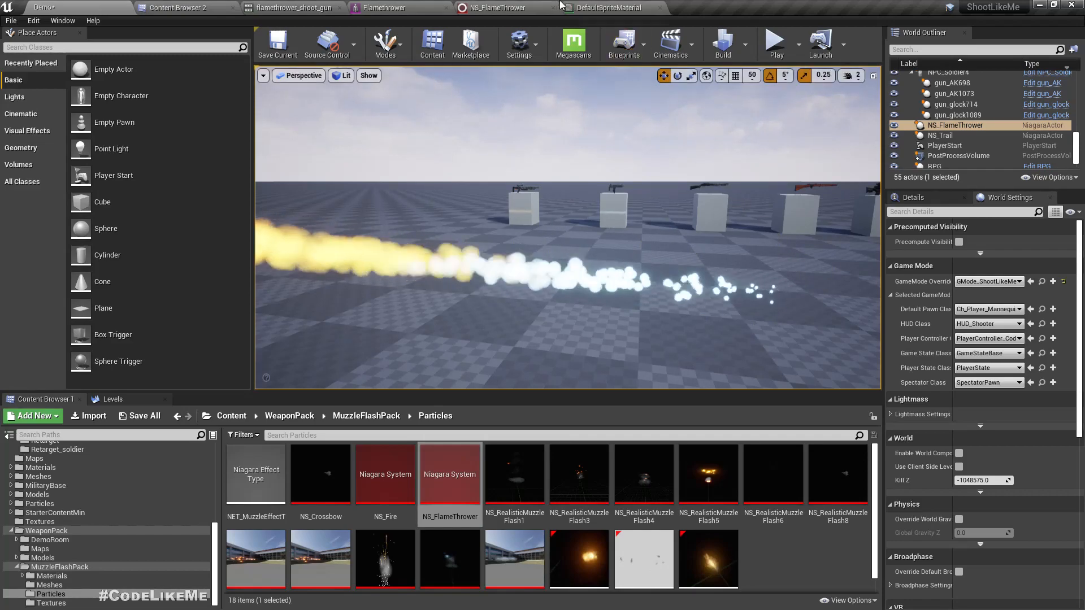
Set the keys at time 0 on both the X and Y sprite scale curves of NS_FlameThrower to 2.
left_click(584, 7)
left_click(497, 8)
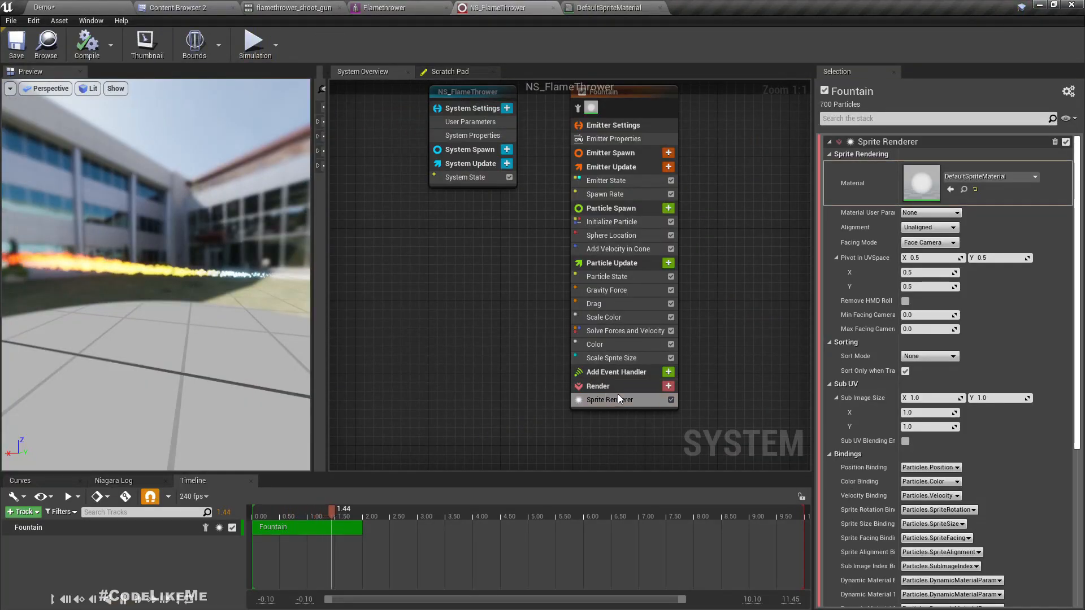
left_click(602, 318)
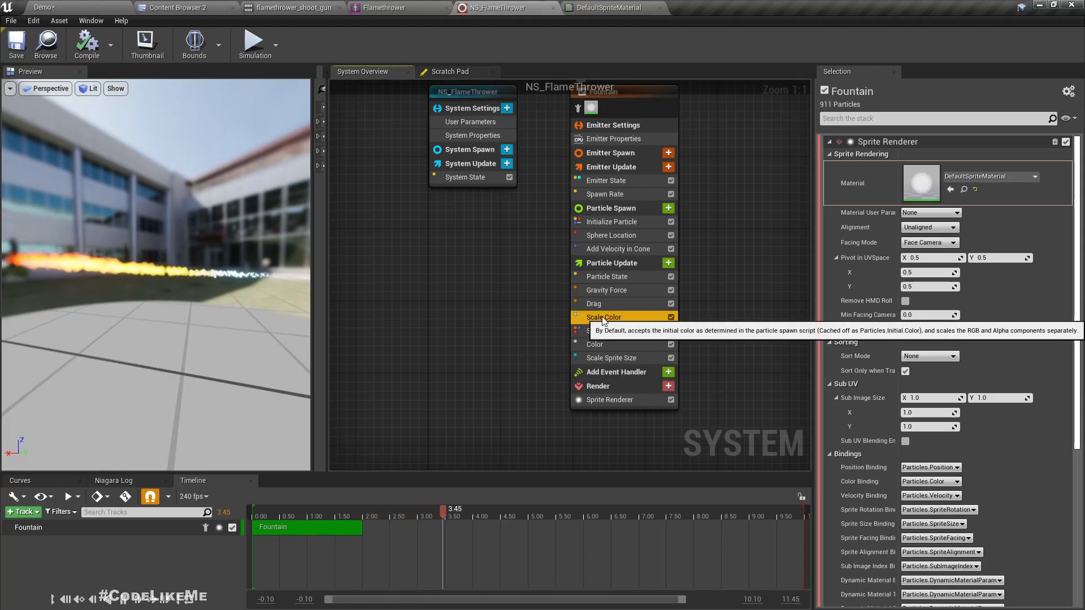
left_click(607, 357)
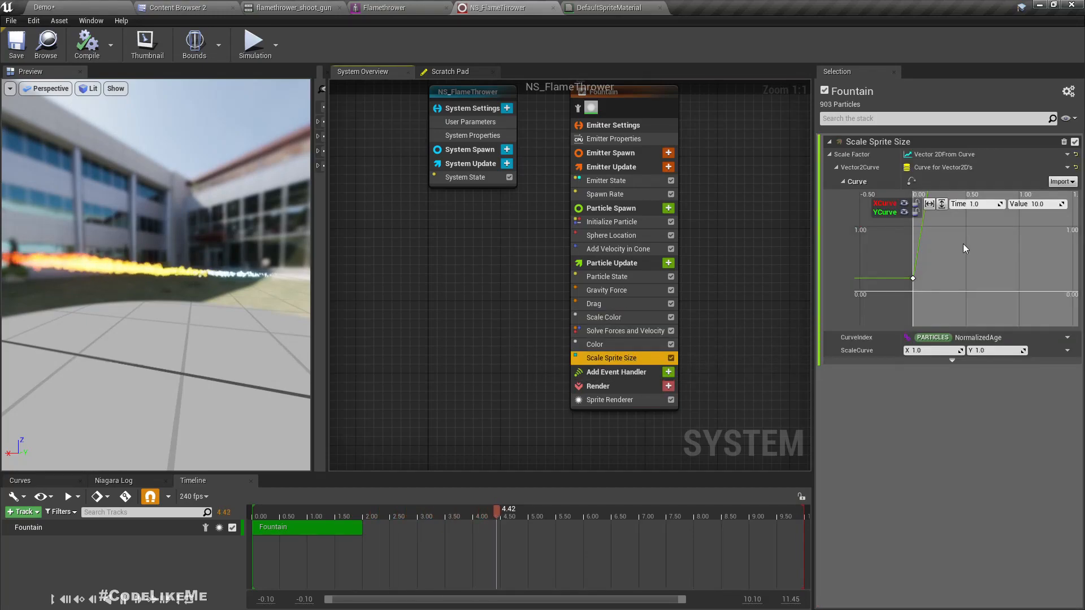
left_click(912, 277)
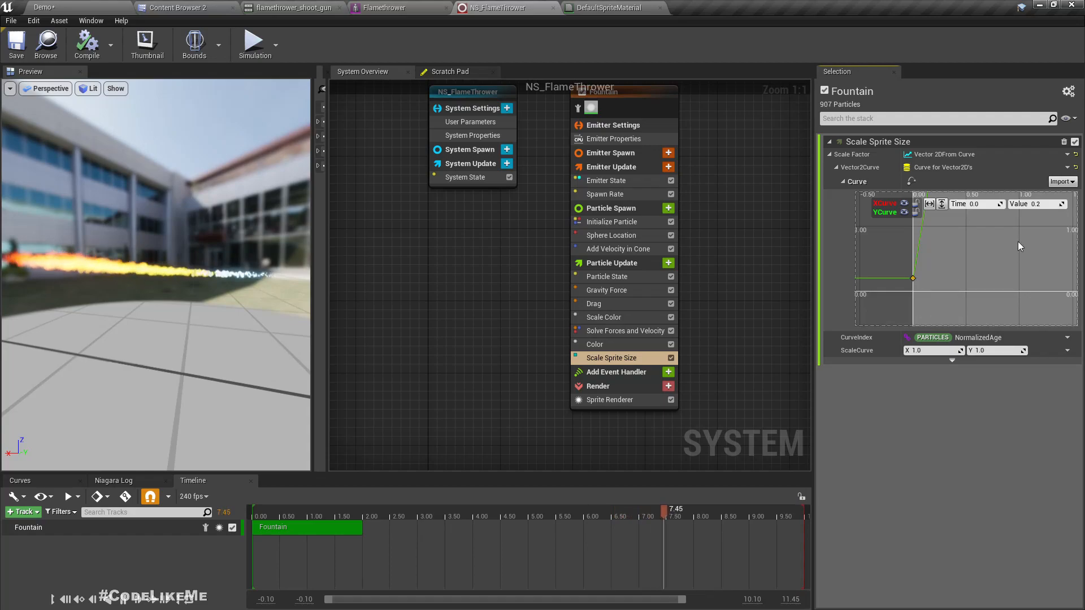
left_click(1050, 207)
type("2")
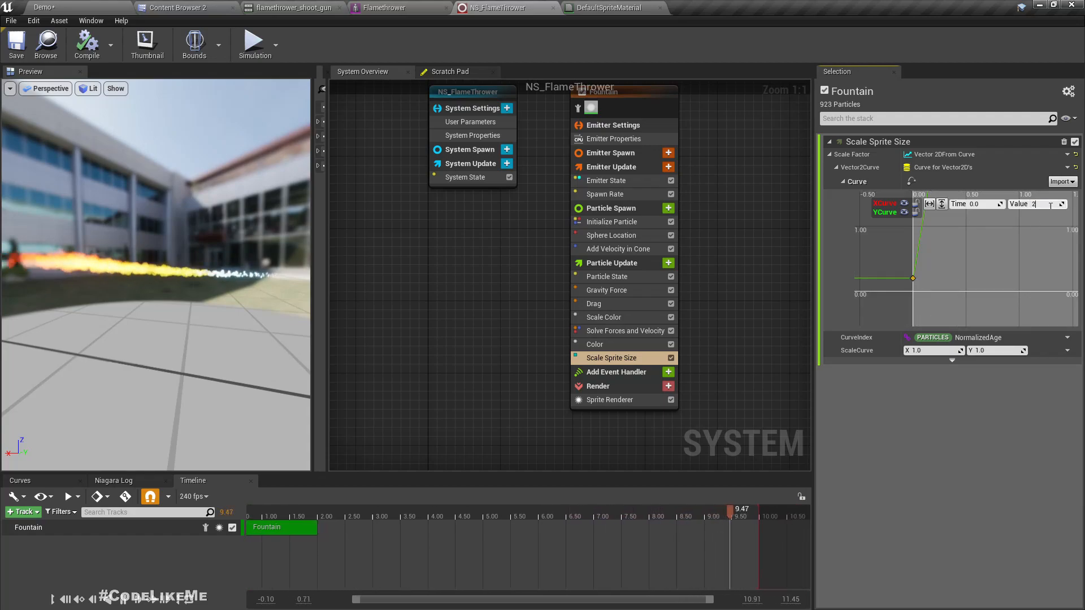
key("Return")
left_click(913, 279)
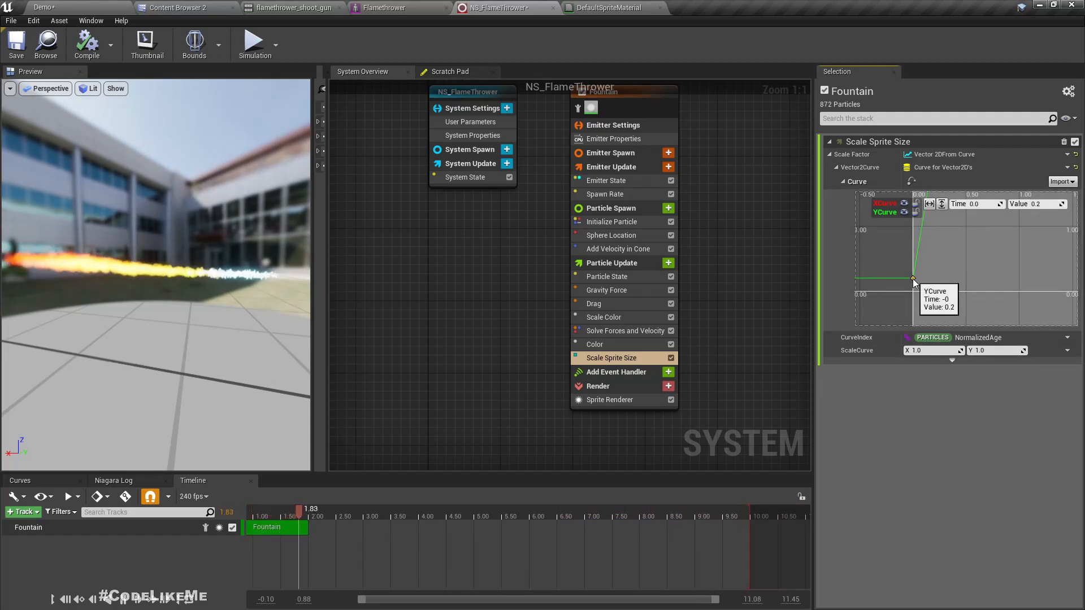
left_click(1047, 202)
type("2")
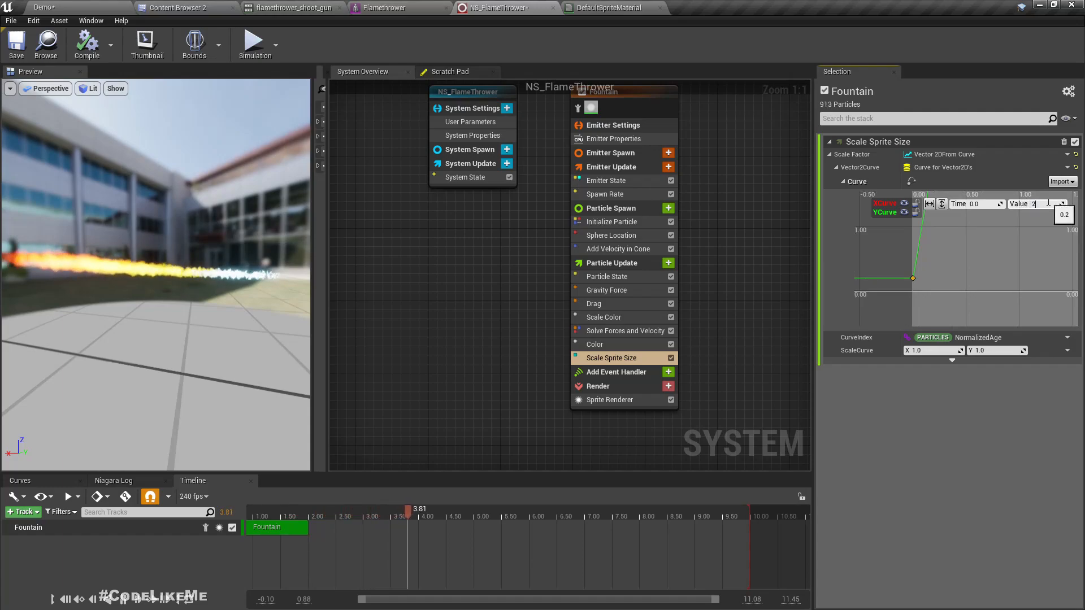
key("Return")
Examine the thickness of the flame's blue starting section in the system preview and in the Demo level.
right_click_drag(171, 310, 171, 293)
middle_click_drag(173, 306, 143, 269)
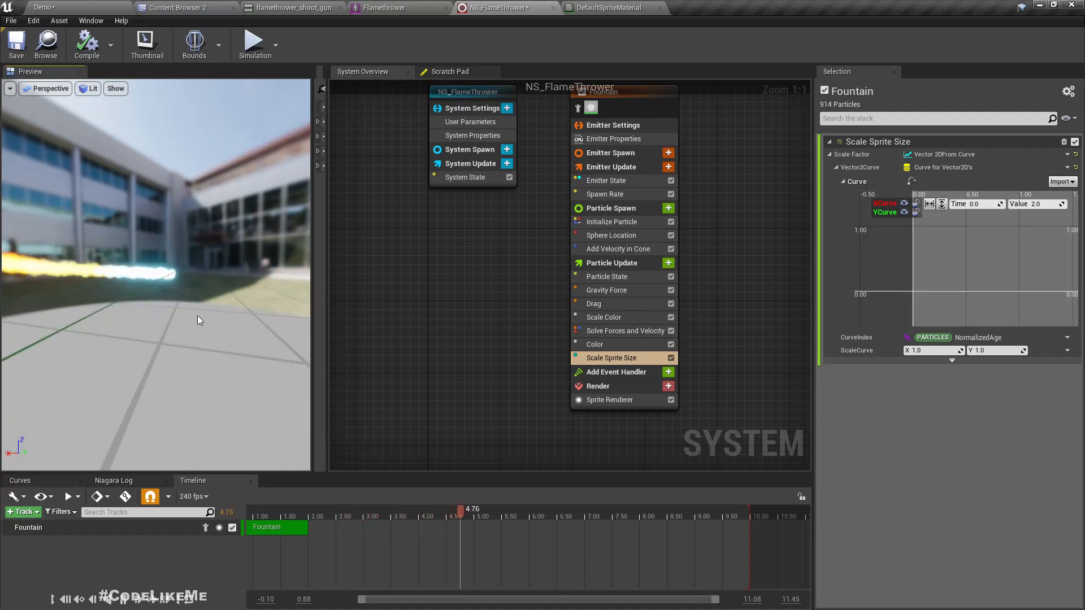
scroll(182, 276, "up", 3)
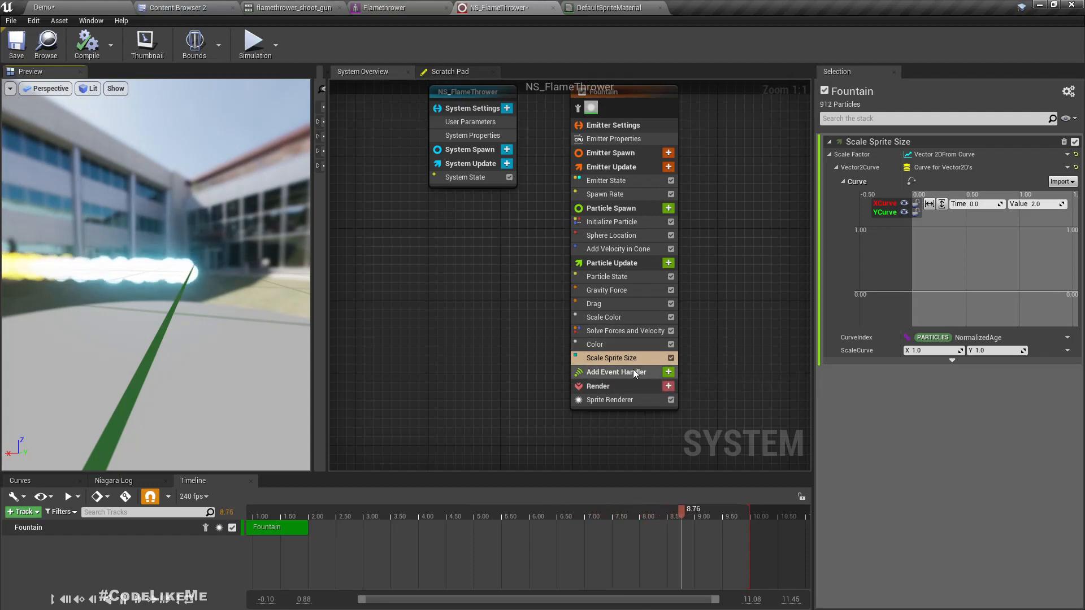
right_click(967, 252)
left_click(941, 204)
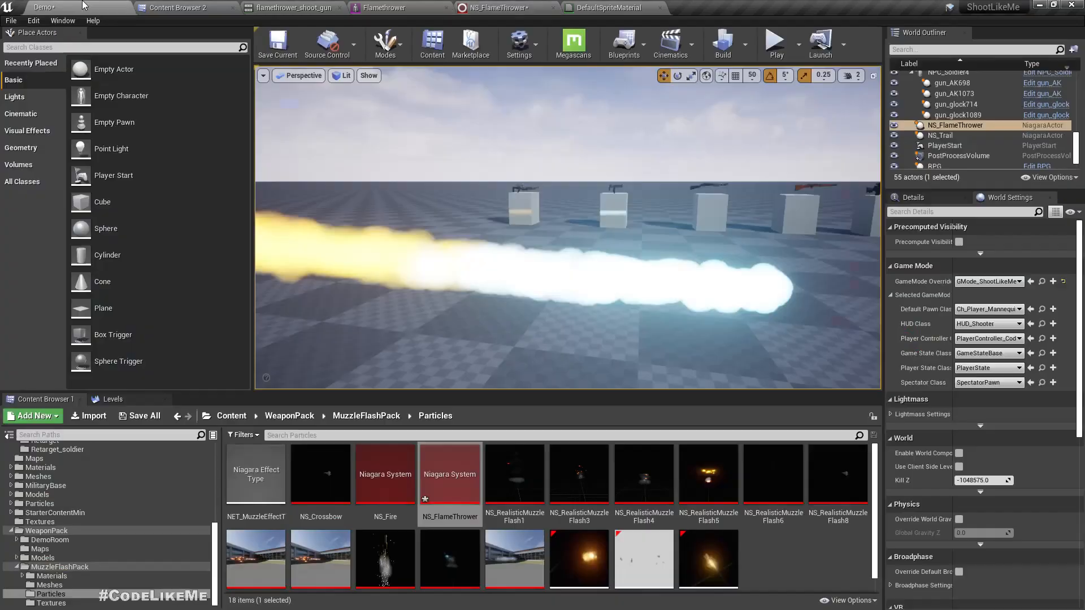
left_click(83, 6)
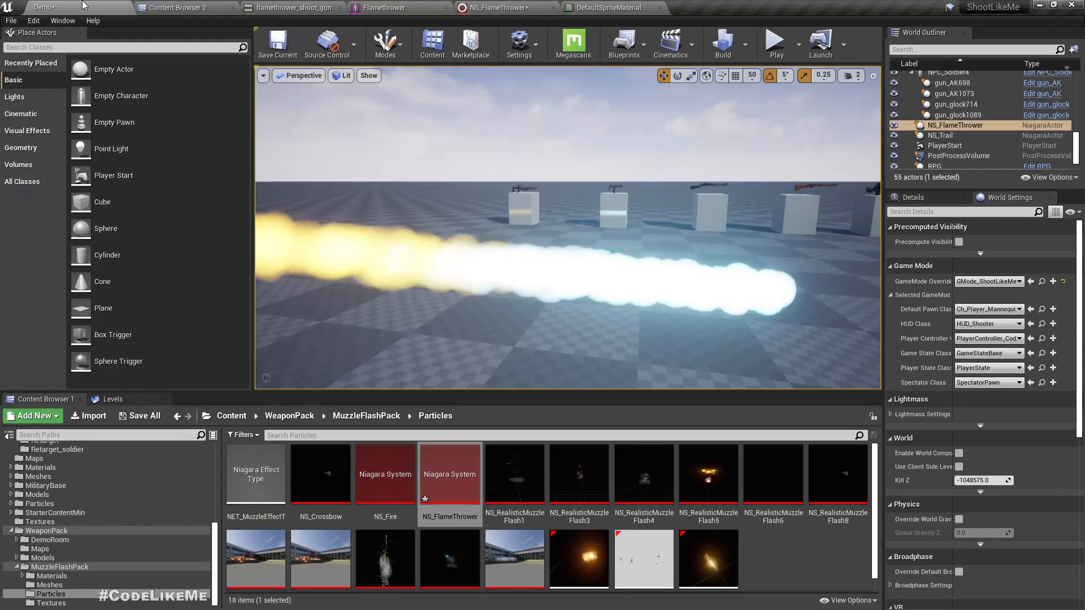
key("s")
right_click_drag(568, 227, 531, 238)
right_click_drag(769, 311, 849, 329)
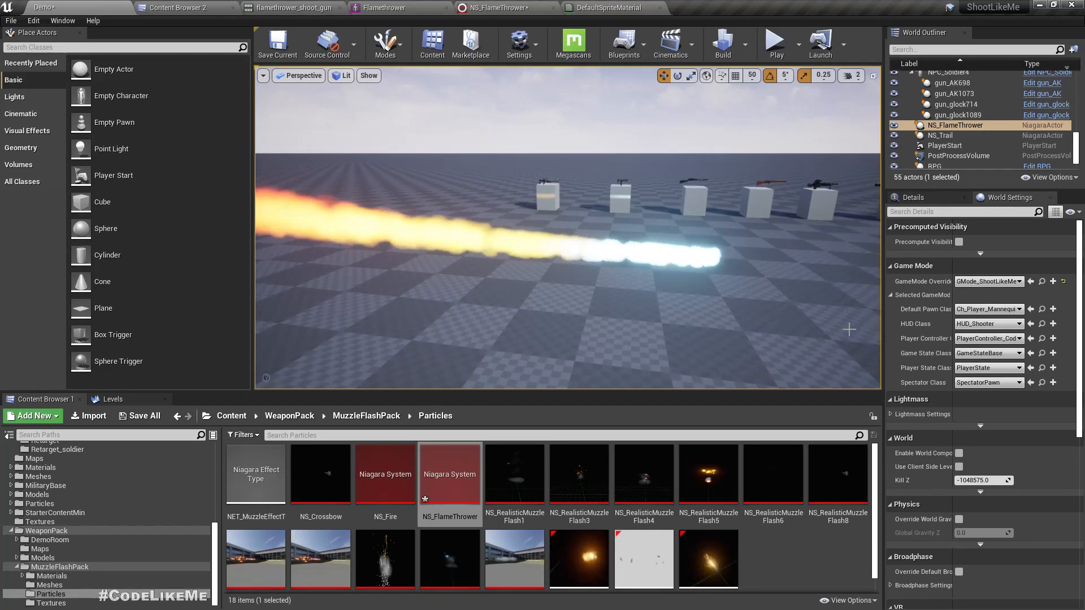
scroll(702, 290, "up", 2)
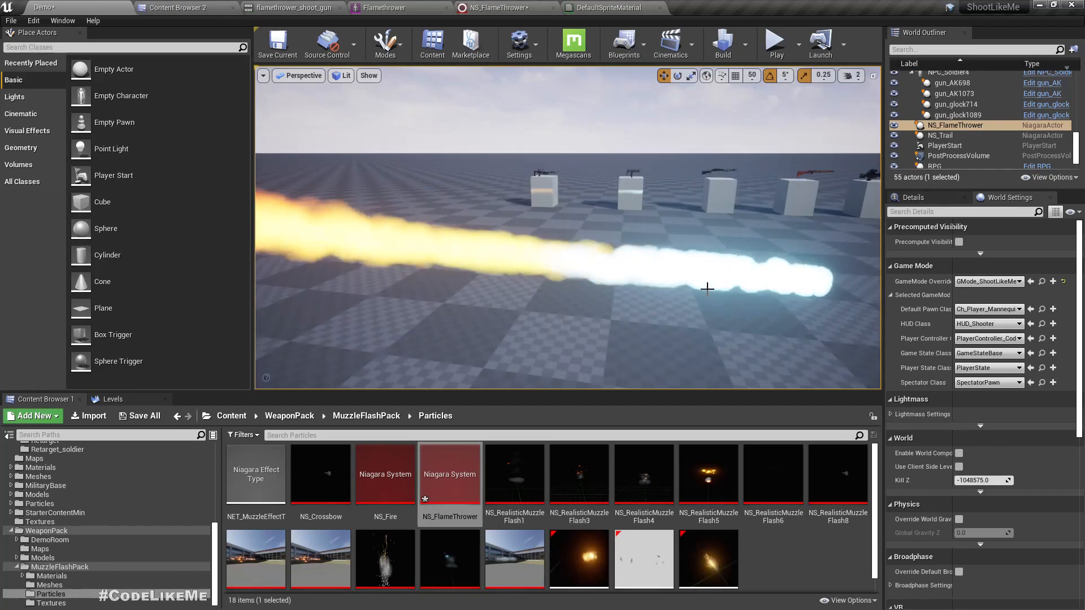
Examine the flame stream in the Demo level from several distances, along with its system preview and the DefaultSpriteMaterial graph.
middle_click_drag(540, 96, 575, 215)
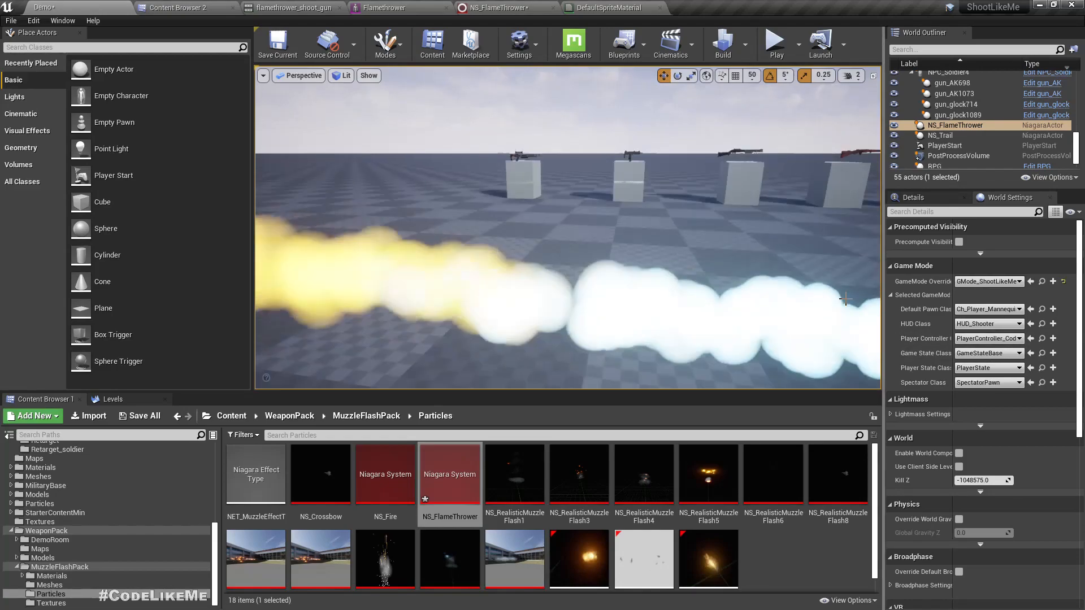
middle_click_drag(567, 227, 601, 235)
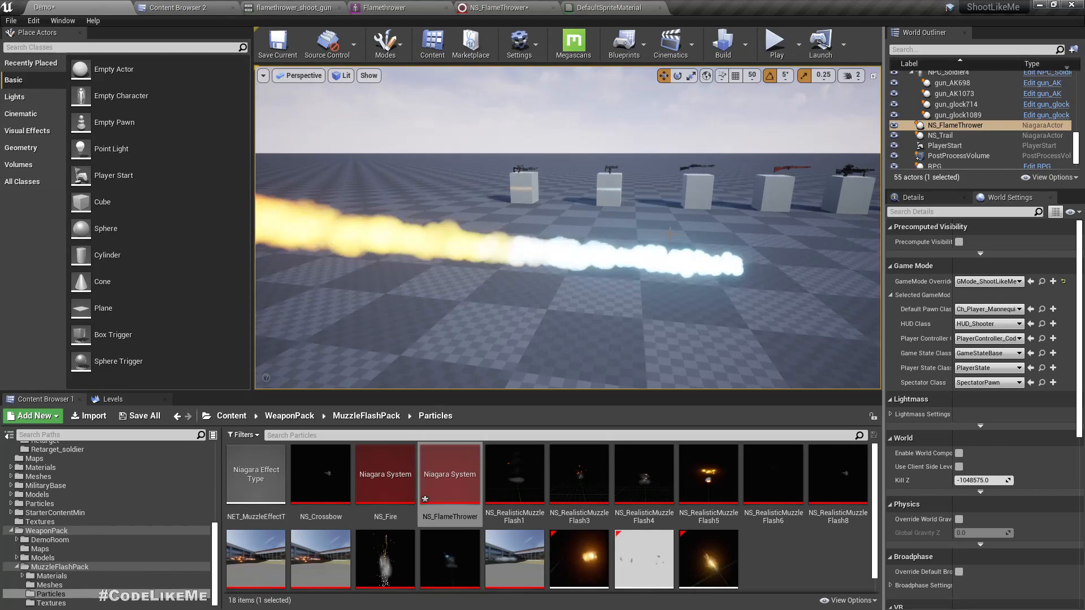
scroll(672, 234, "down", 3)
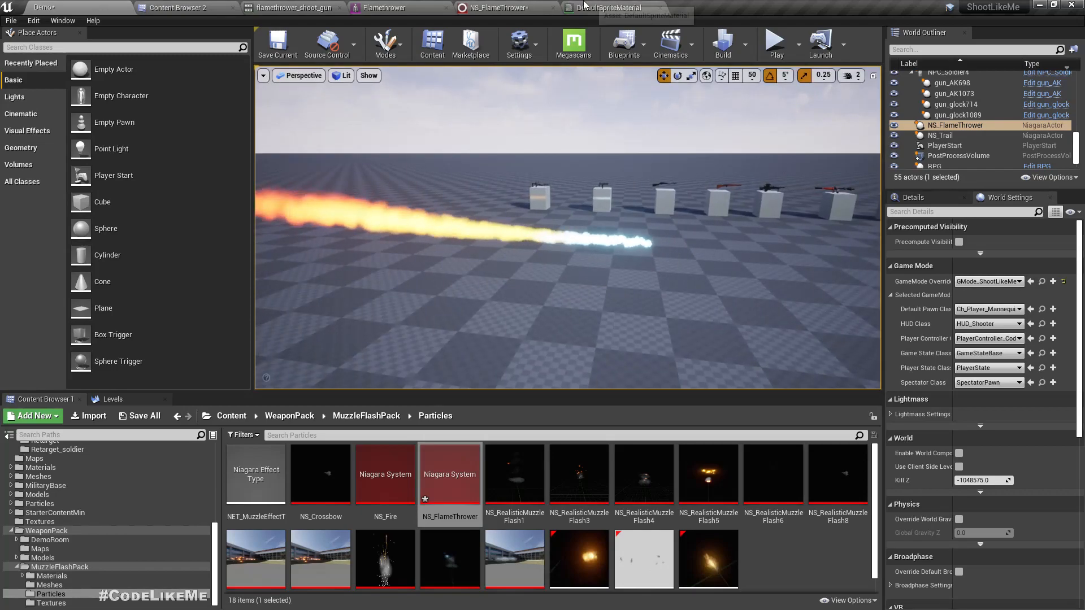
left_click(497, 7)
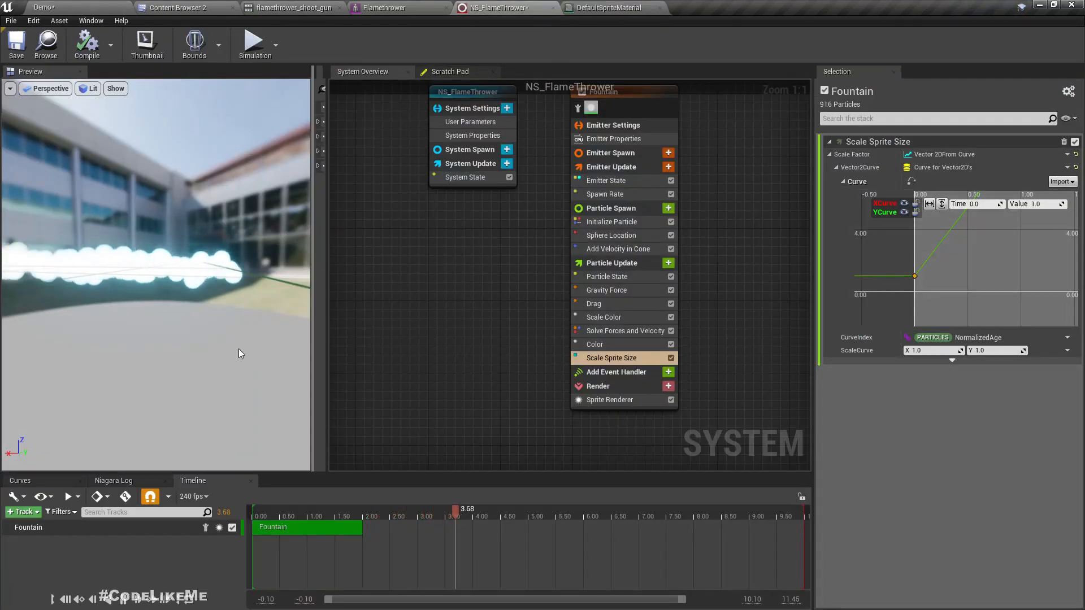
left_click(121, 8)
right_click_drag(389, 275, 370, 261)
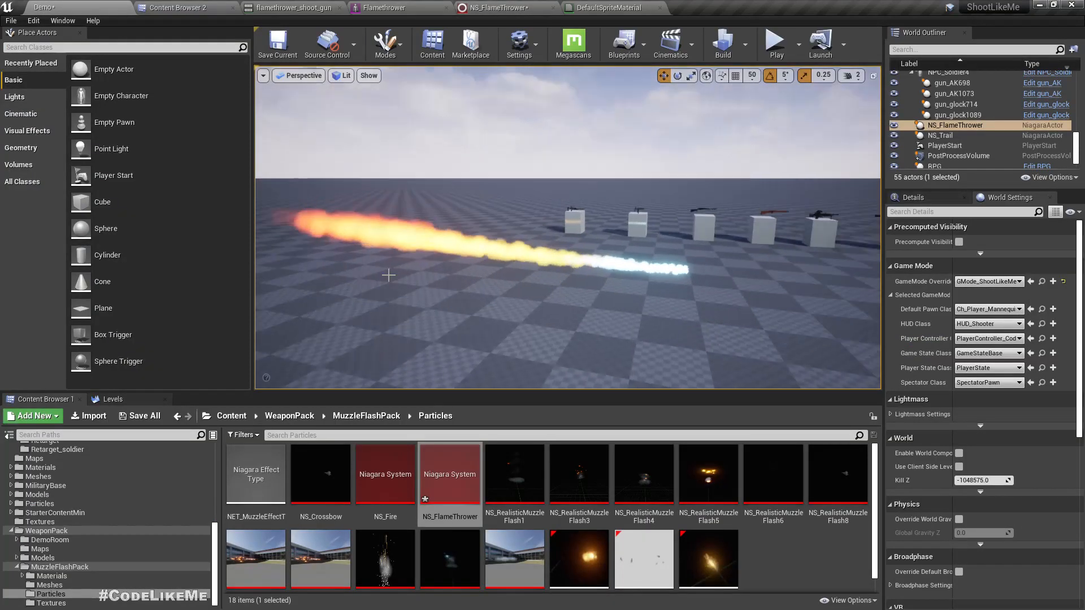
left_click(597, 6)
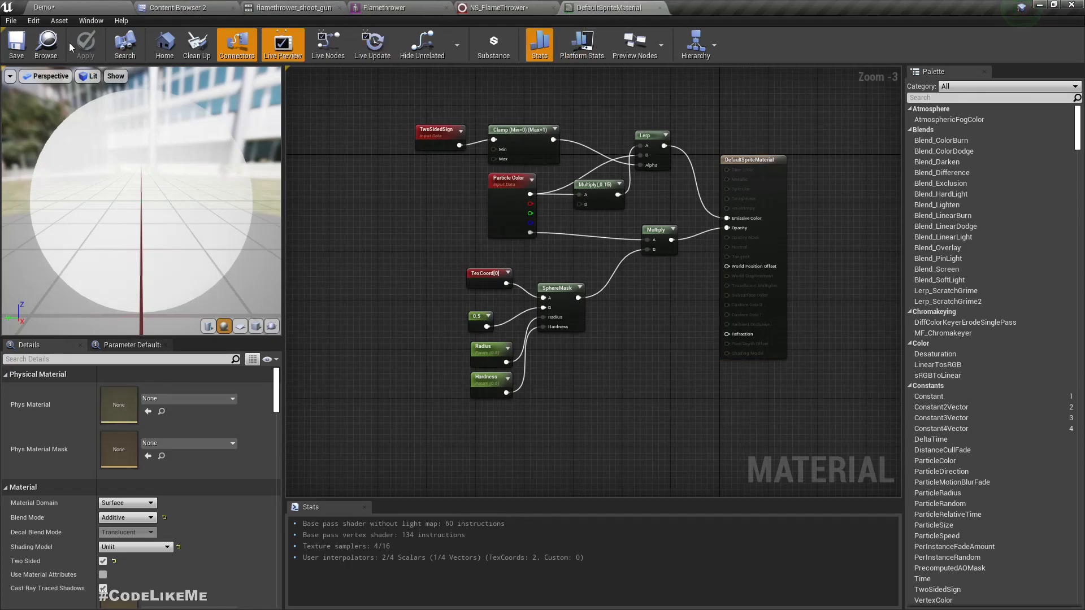
left_click(44, 7)
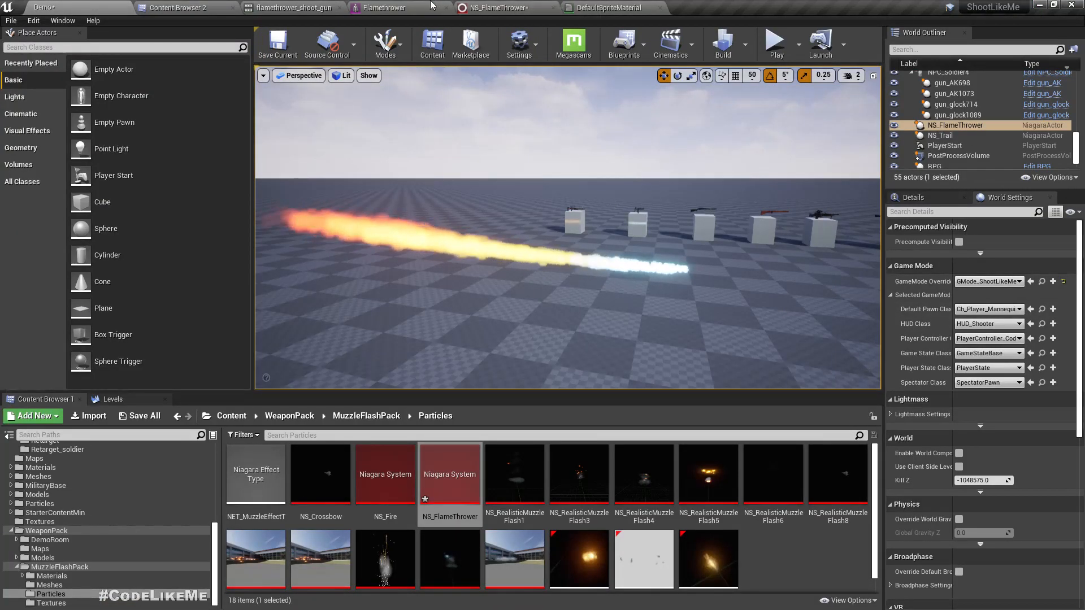
Select the Fountain emitter's Sprite Renderer in NS_FlameThrower and locate its DefaultSpriteMaterial in the content browser.
left_click(498, 8)
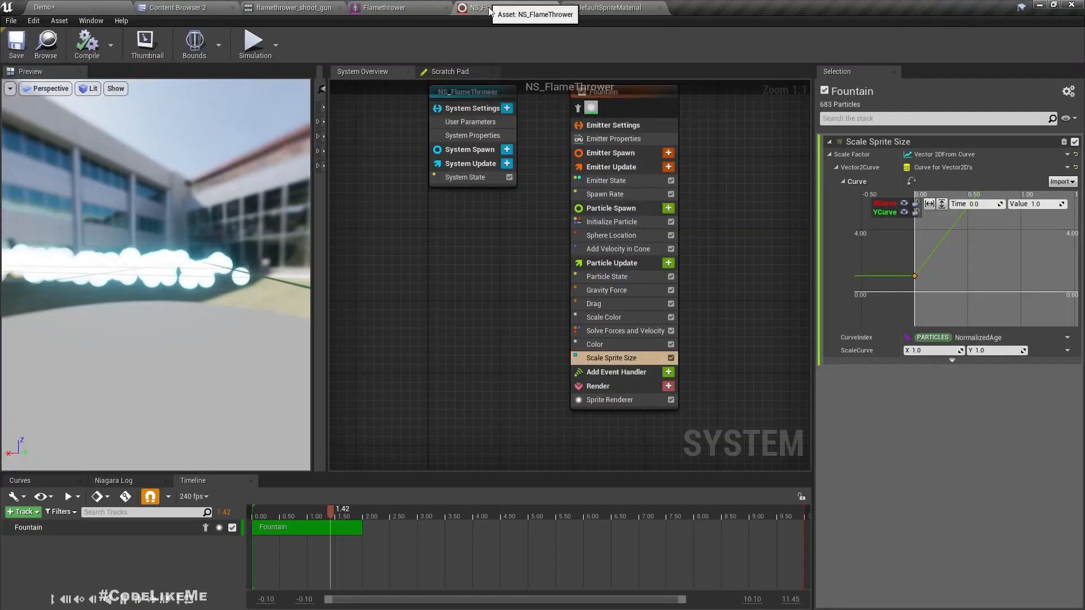
left_click(613, 400)
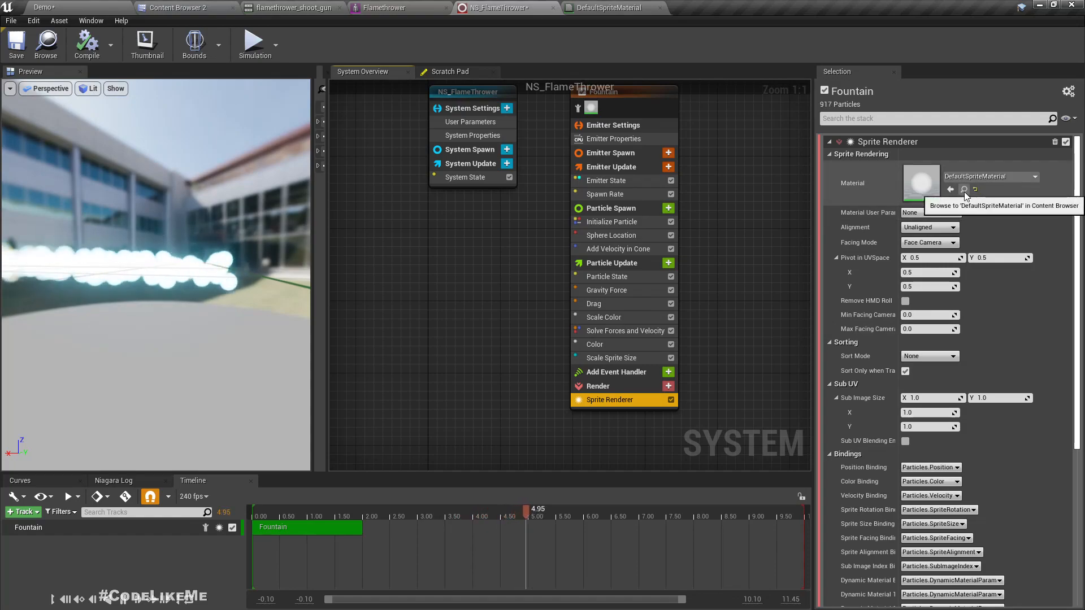
left_click(964, 189)
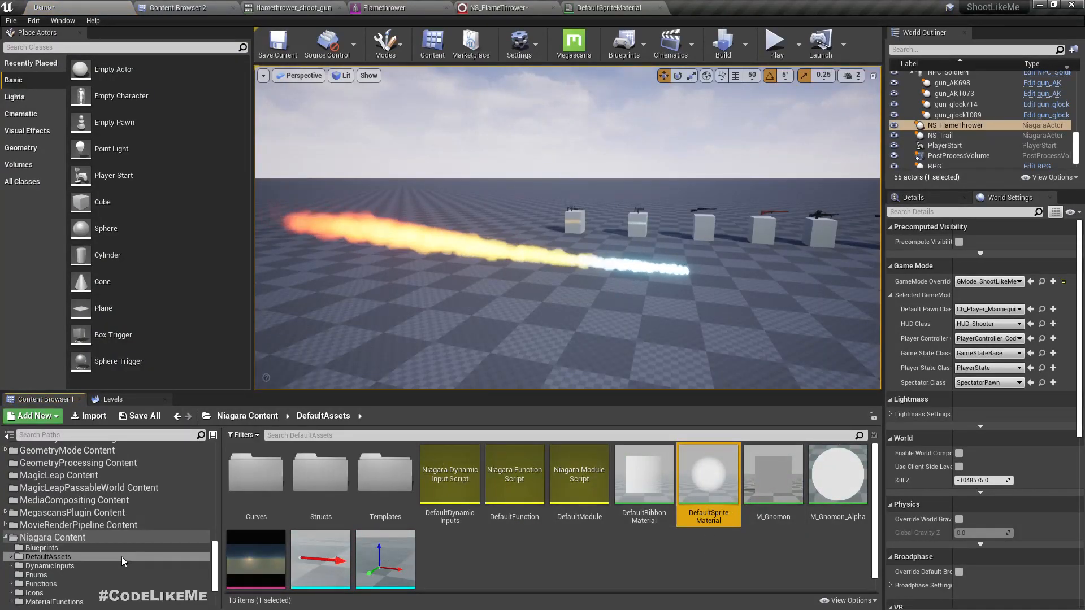
scroll(122, 552, "up", 4)
scroll(108, 567, "down", 2)
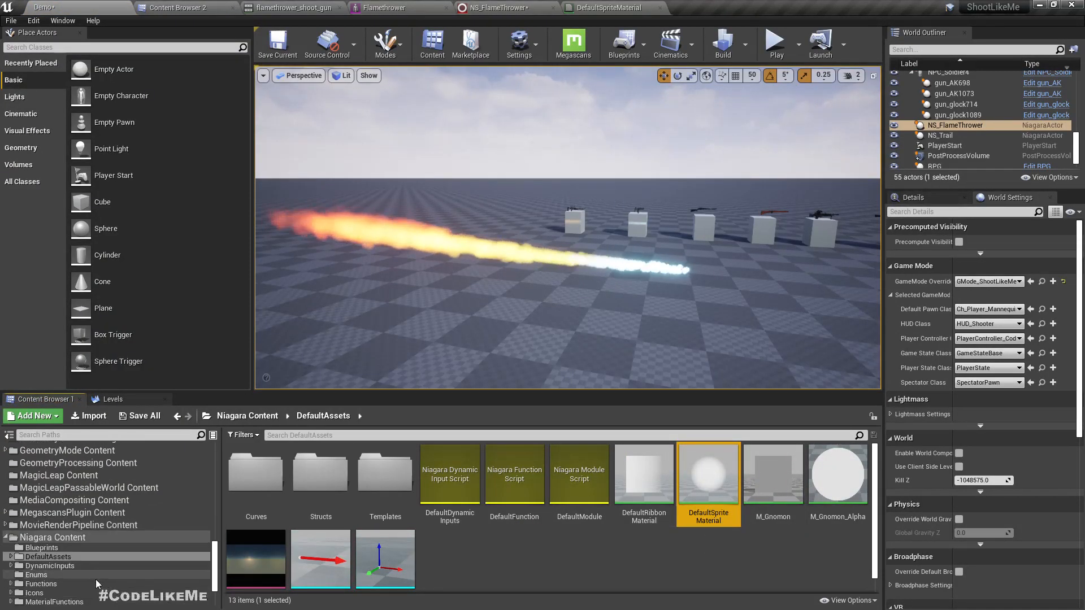
left_click(537, 7)
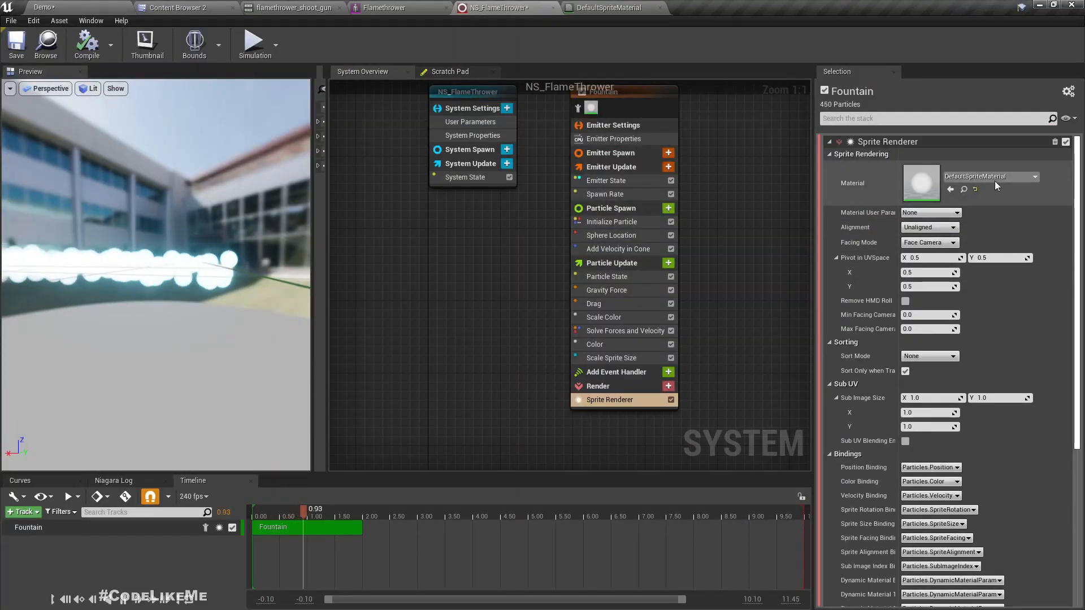
left_click(965, 190)
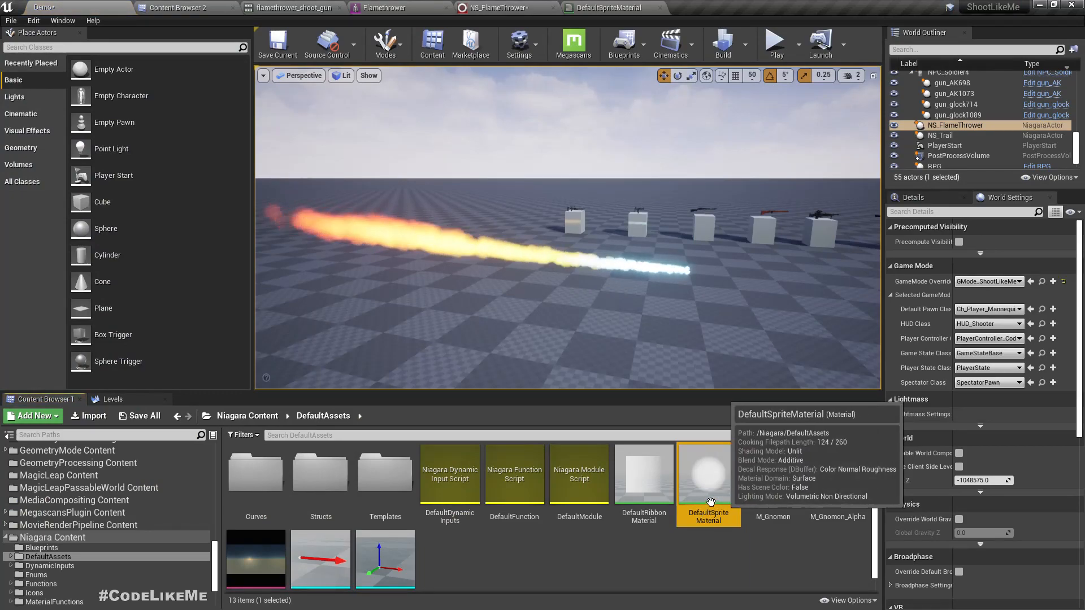
Collapse the Mannequin folder and open the Materials folder of WeaponPack's MuzzleFlashPack in the content browser.
left_click_drag(218, 555, 218, 459)
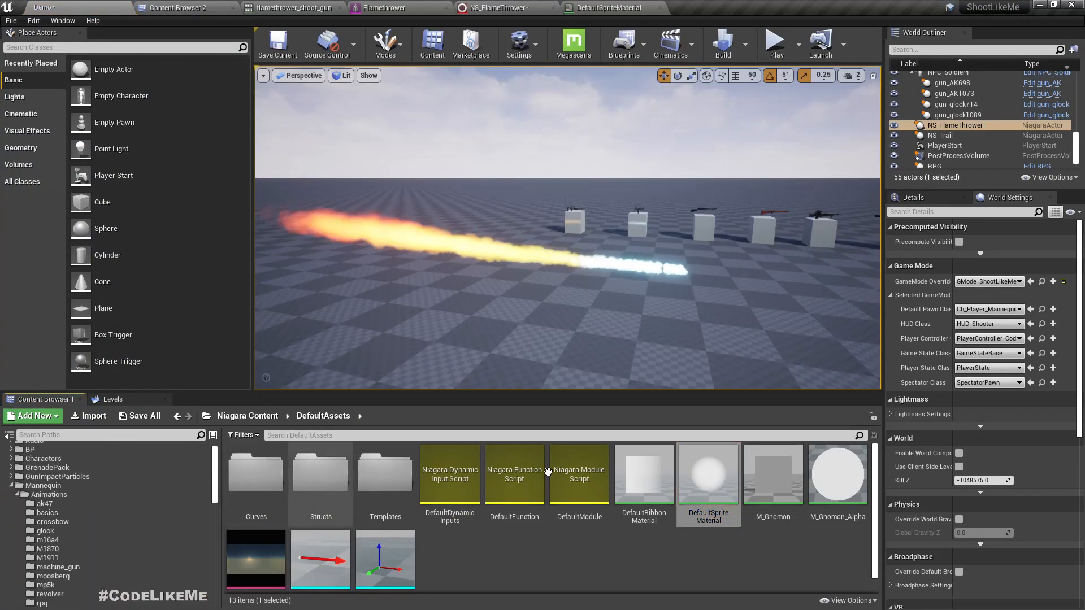
scroll(157, 525, "up", 1)
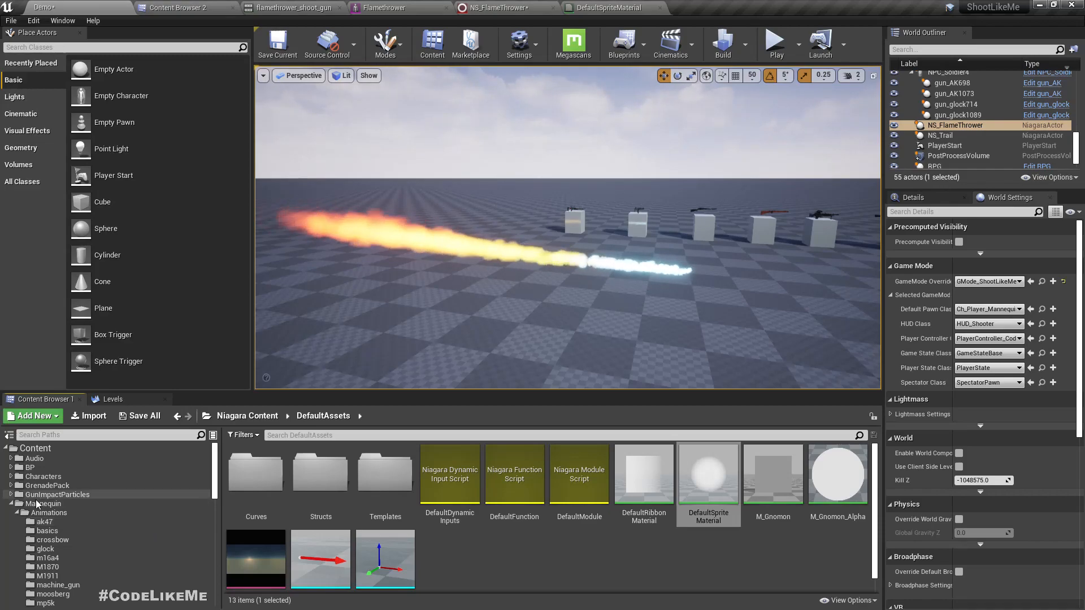
left_click(11, 504)
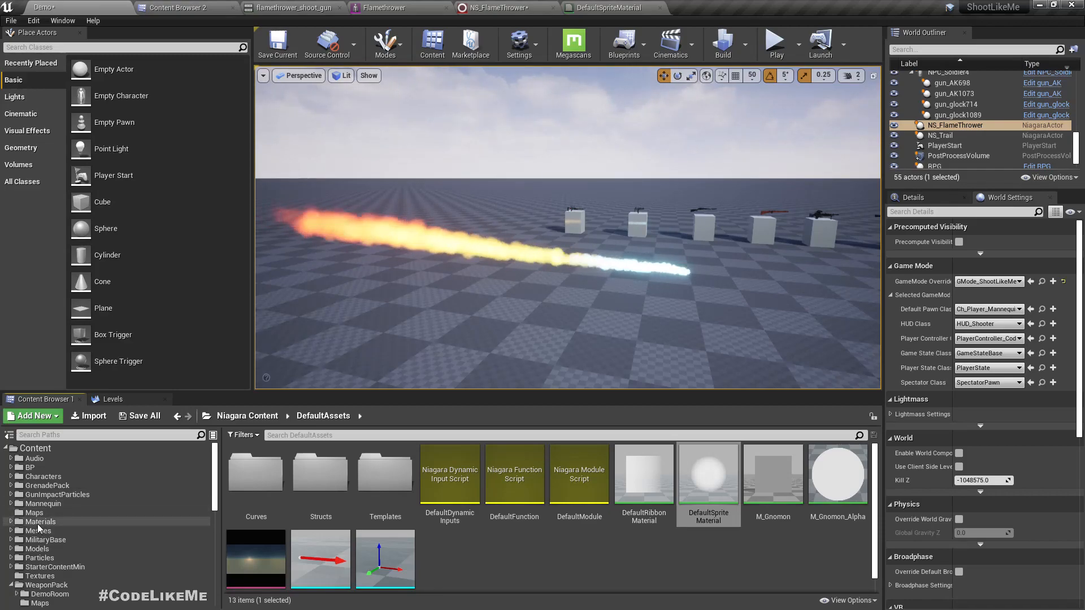
scroll(63, 555, "down", 3)
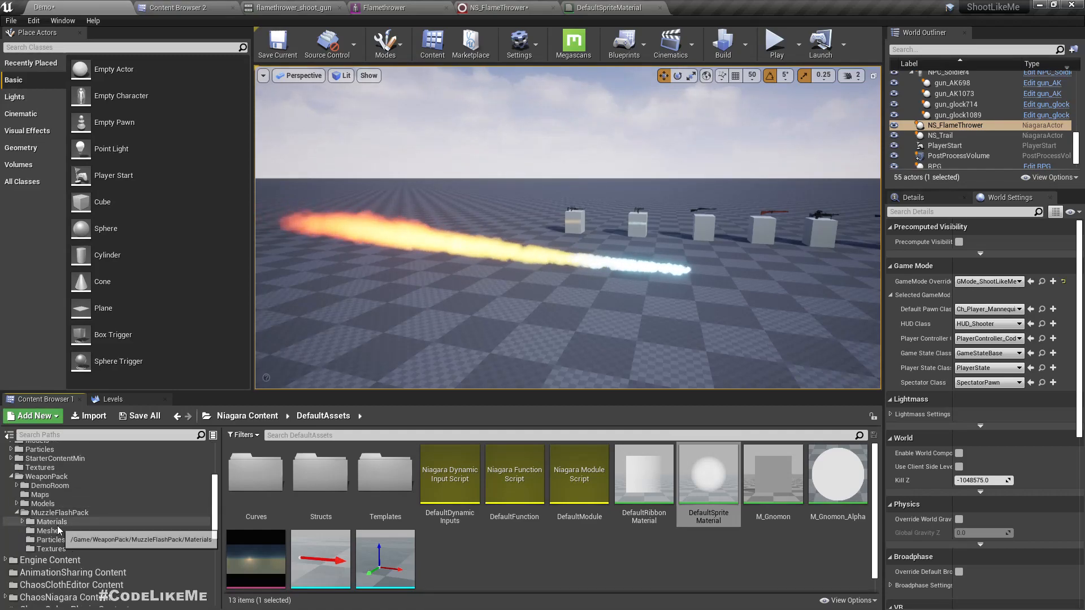
left_click(57, 523)
scroll(147, 550, "down", 5)
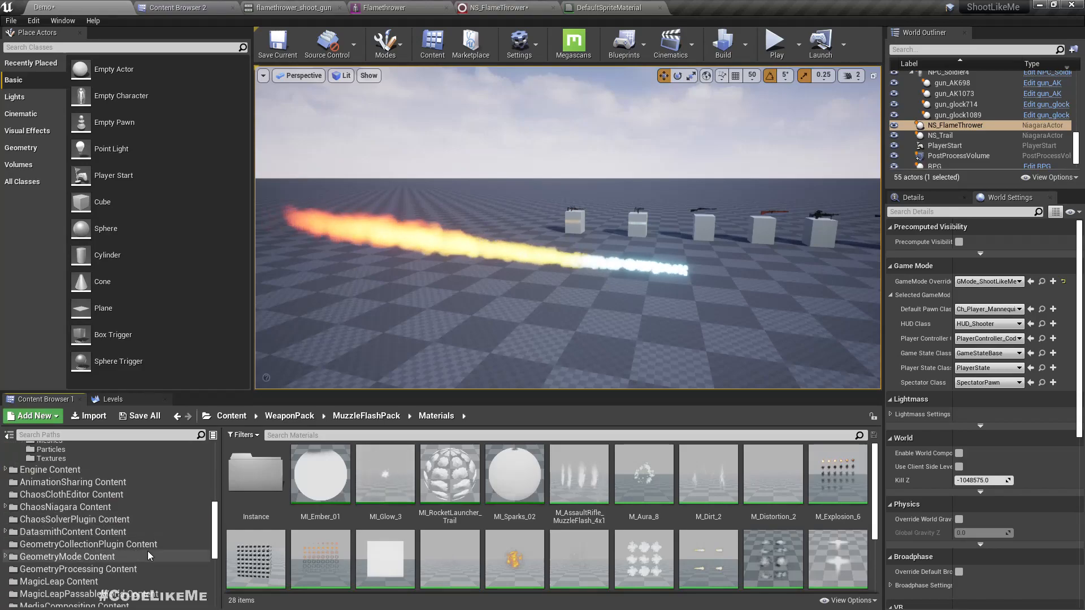
Copy DefaultSpriteMaterial from the Niagara DefaultAssets folder into the WeaponPack/MuzzleFlashPack/Materials folder.
left_click(500, 5)
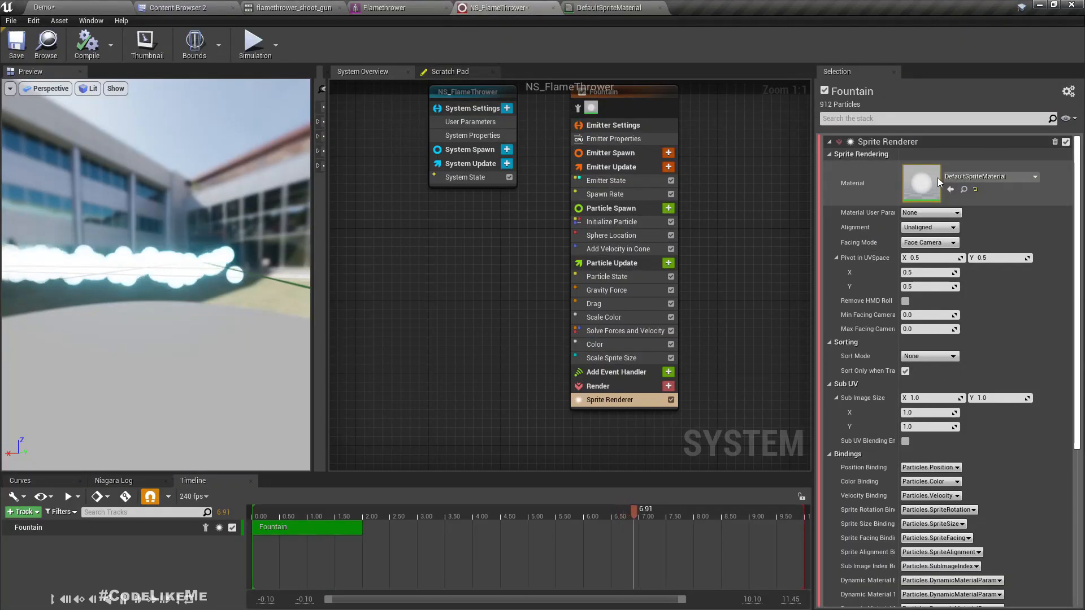
left_click(965, 188)
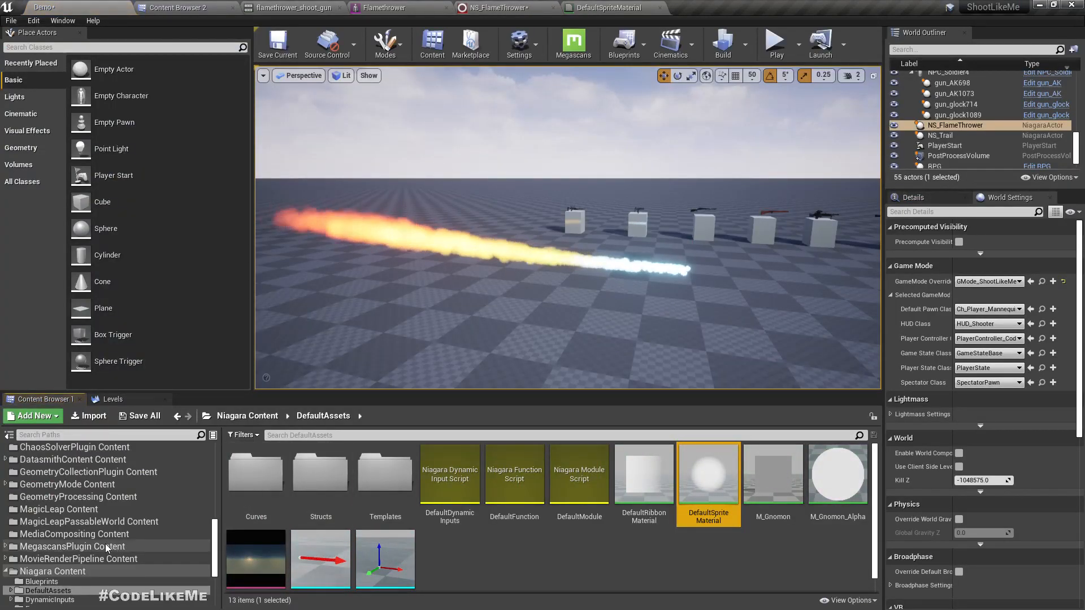
scroll(105, 543, "up", 10)
scroll(93, 553, "down", 3)
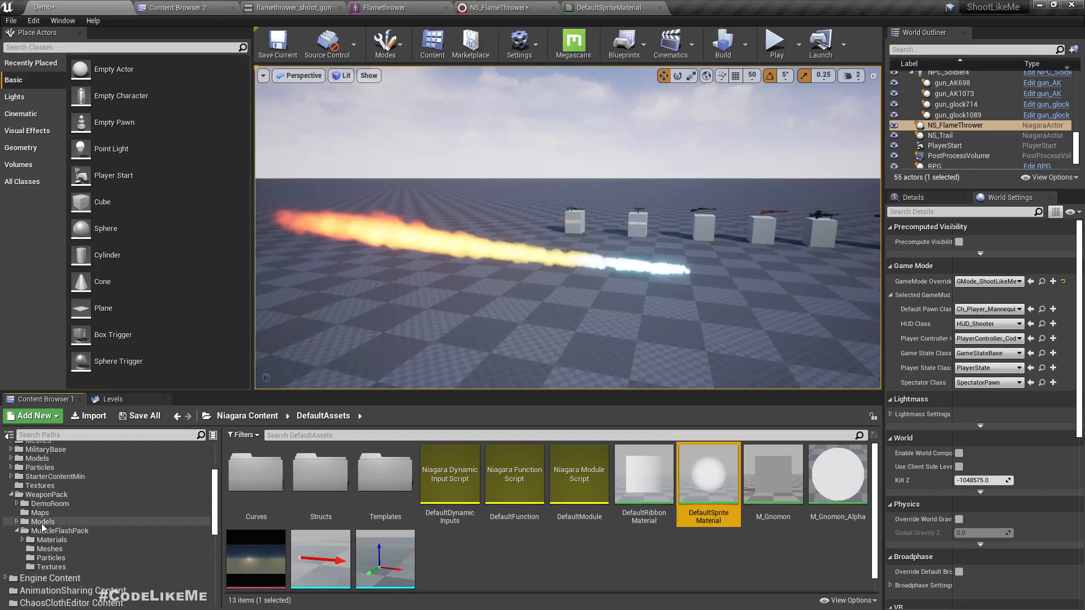
left_click_drag(714, 483, 62, 541)
left_click(90, 571)
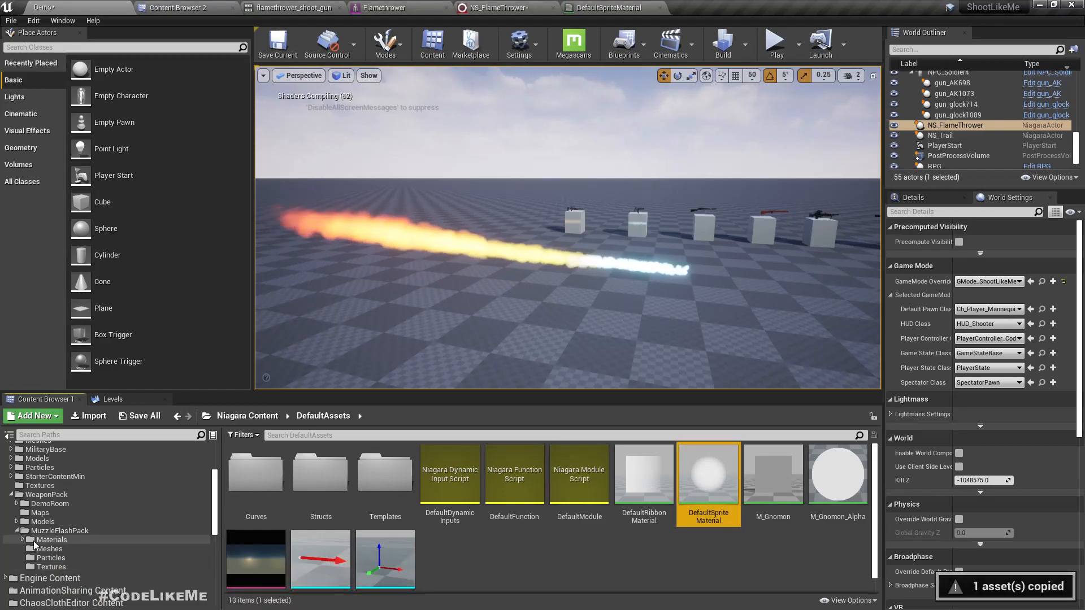
Rename the copied DefaultSpriteMaterial in the MuzzleFlashPack Materials folder to M_Flame.
left_click(36, 541)
scroll(678, 536, "down", 2)
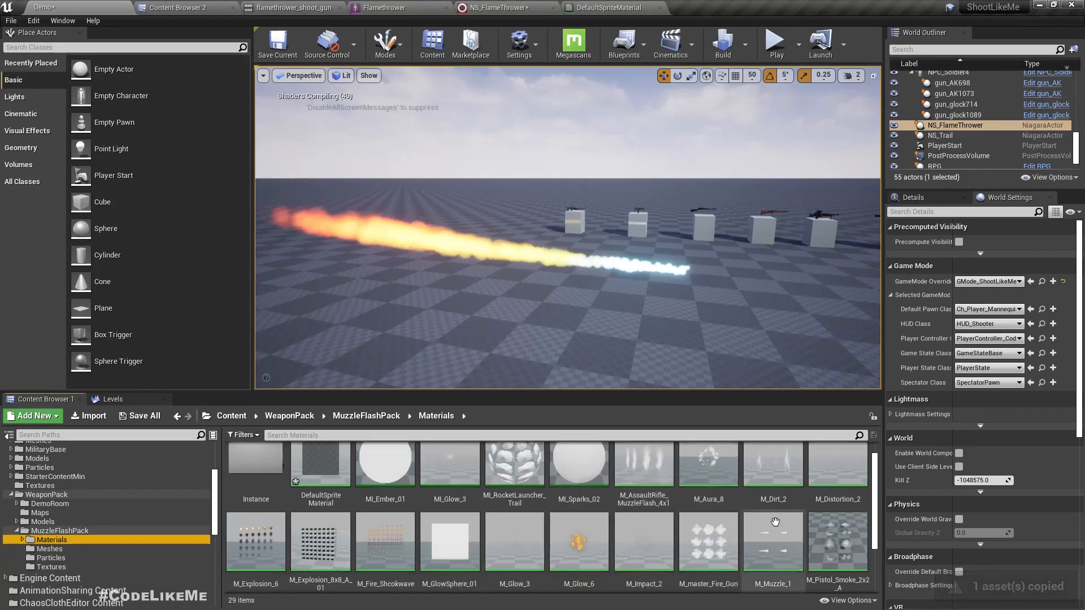
scroll(694, 513, "up", 2)
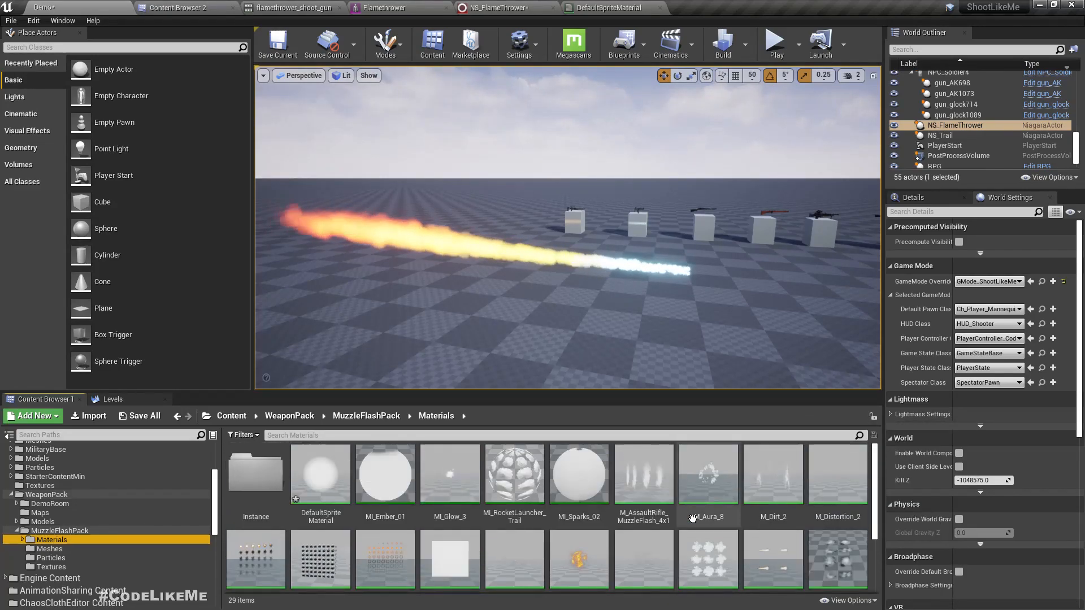
key("F2")
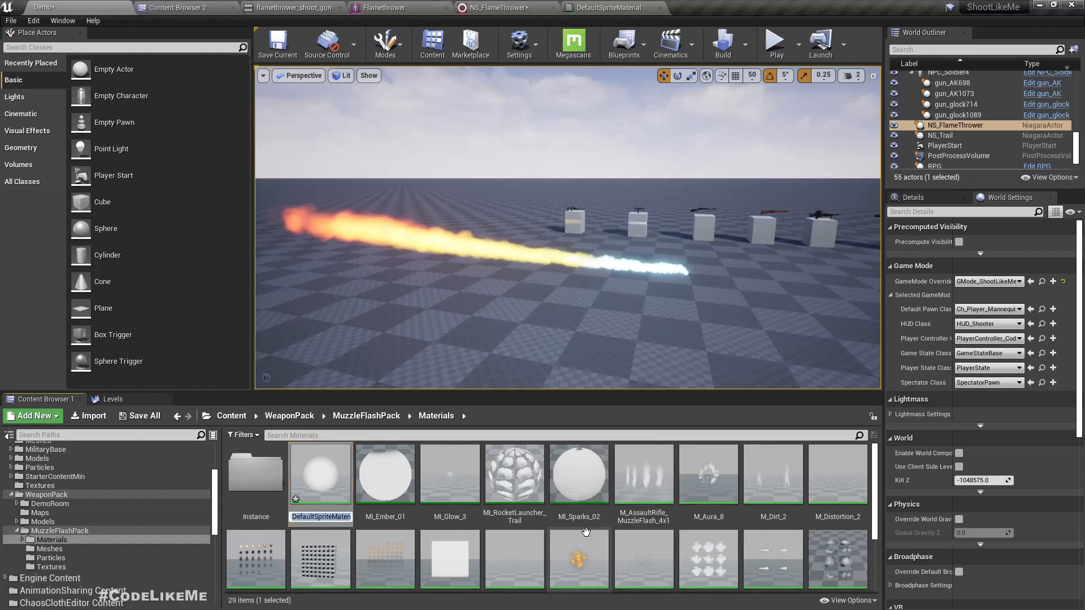
type("M_Flame")
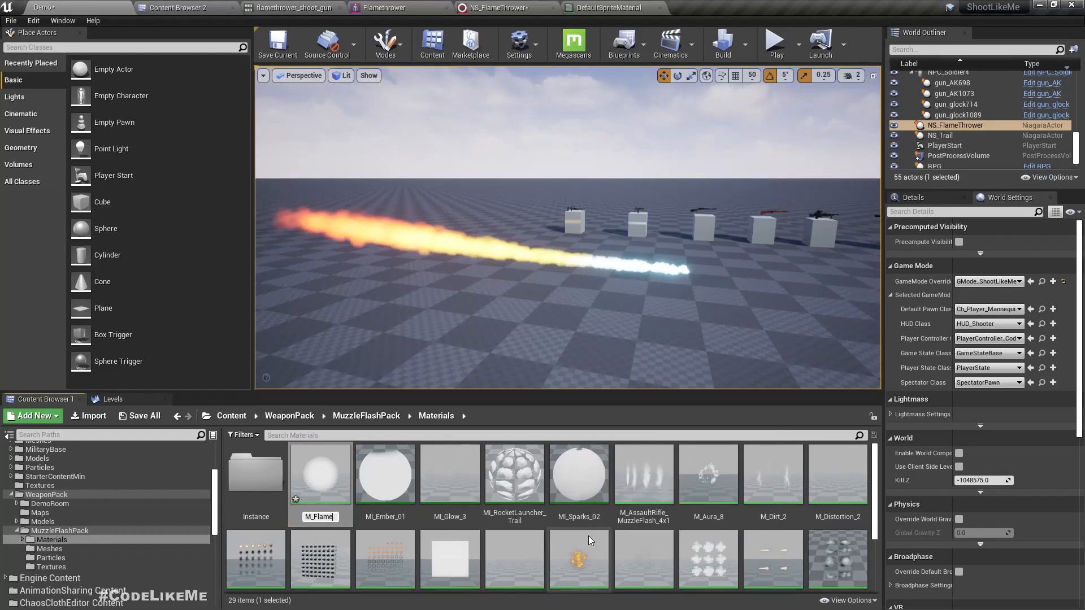
key("Return")
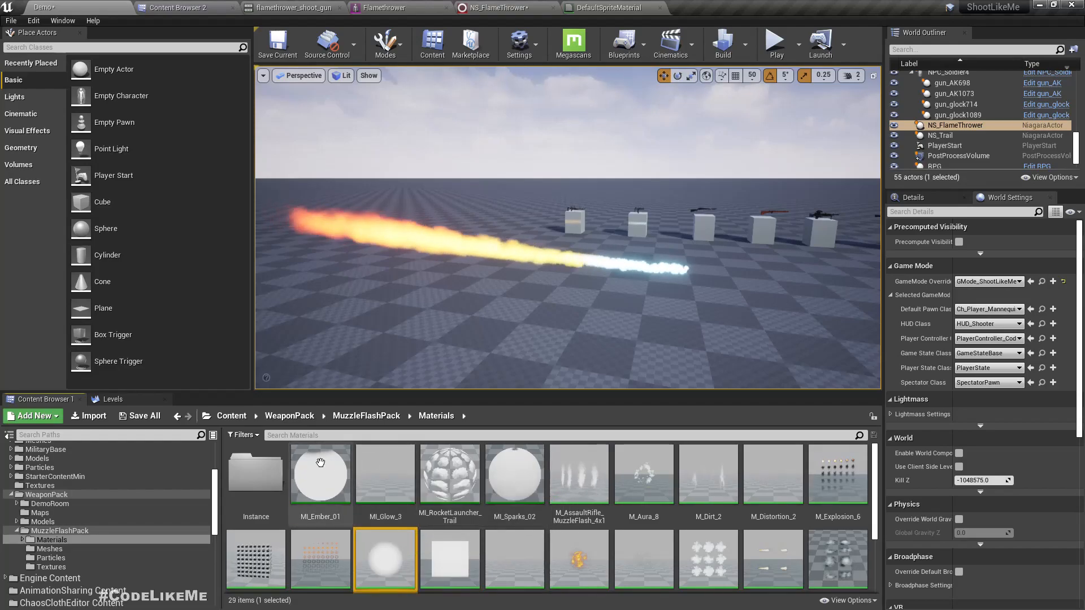
Assign the M_Flame material to the Fountain emitter's Sprite Renderer in NS_FlameThrower and check the flame in the preview.
scroll(382, 547, "down", 1)
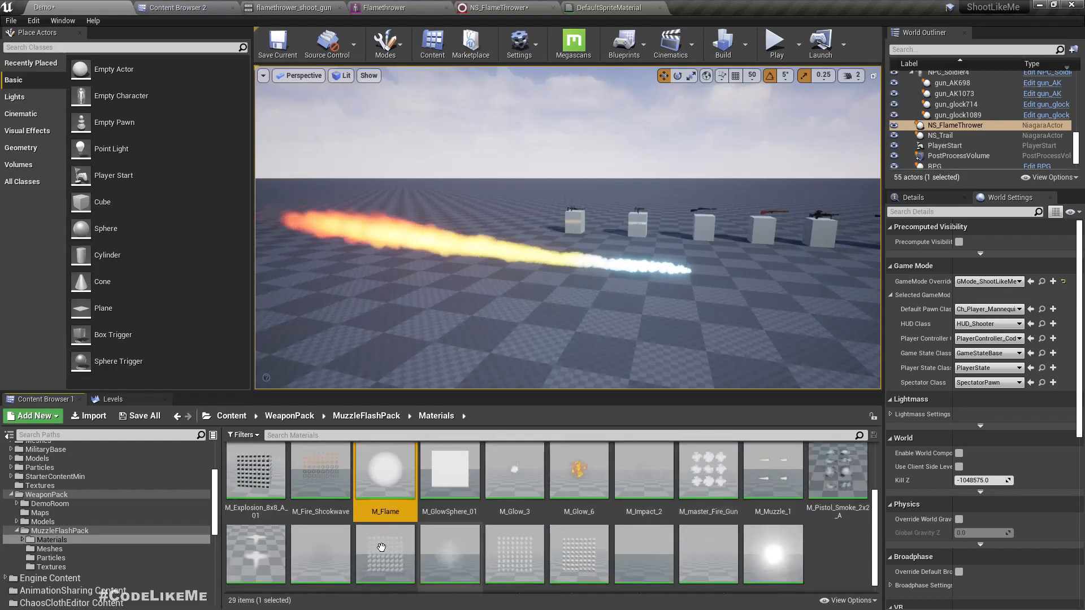
double_click(384, 480)
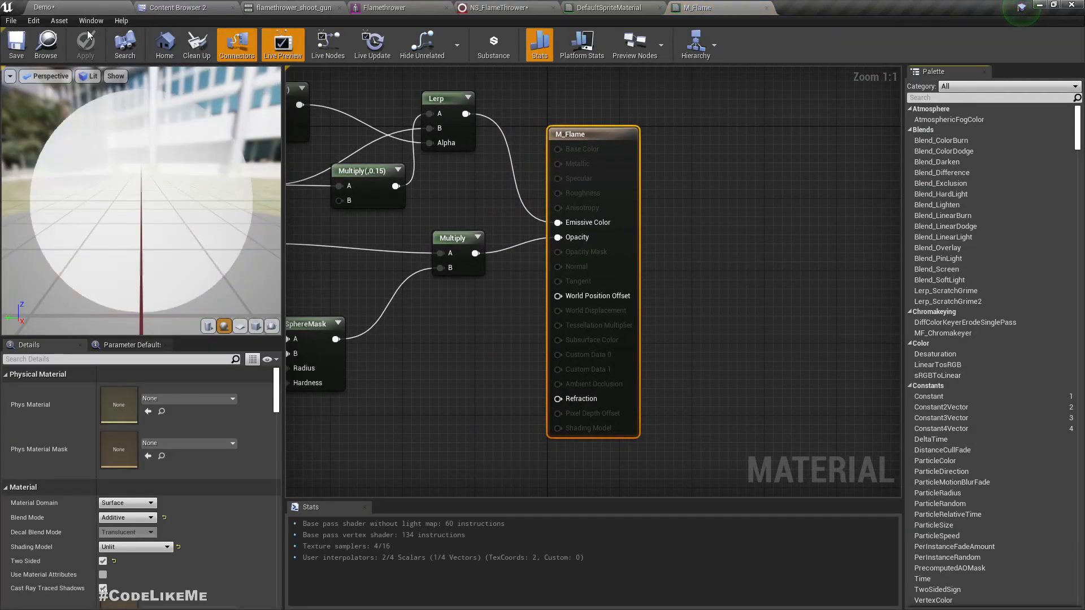
left_click(45, 45)
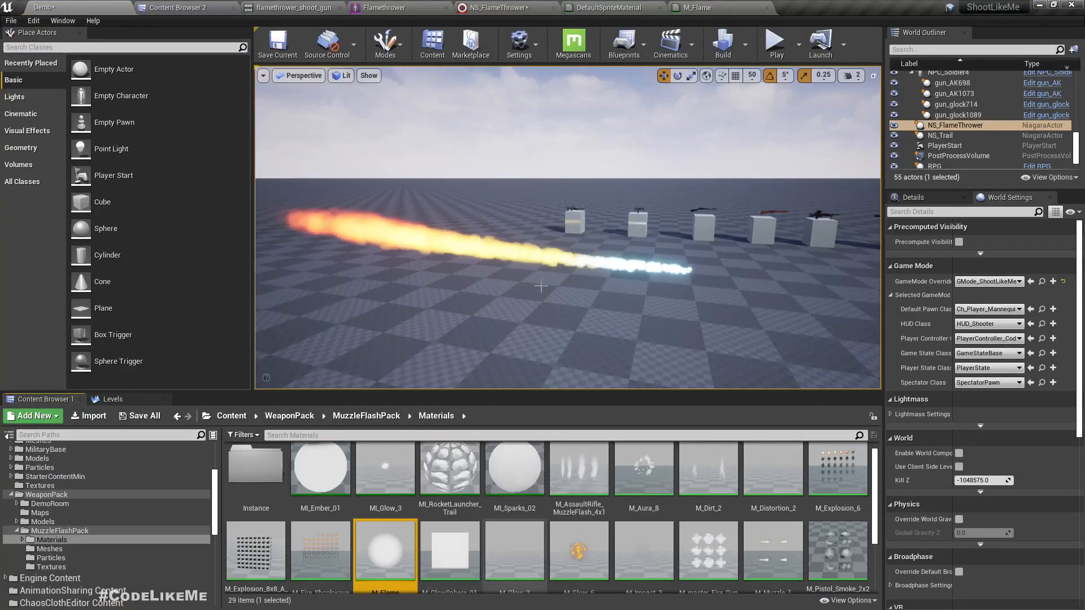
left_click(498, 7)
left_click(946, 191)
scroll(208, 223, "down", 5)
mouse_move(208, 222)
middle_mouse_down()
mouse_move(287, 250)
mouse_move(205, 216)
middle_mouse_up()
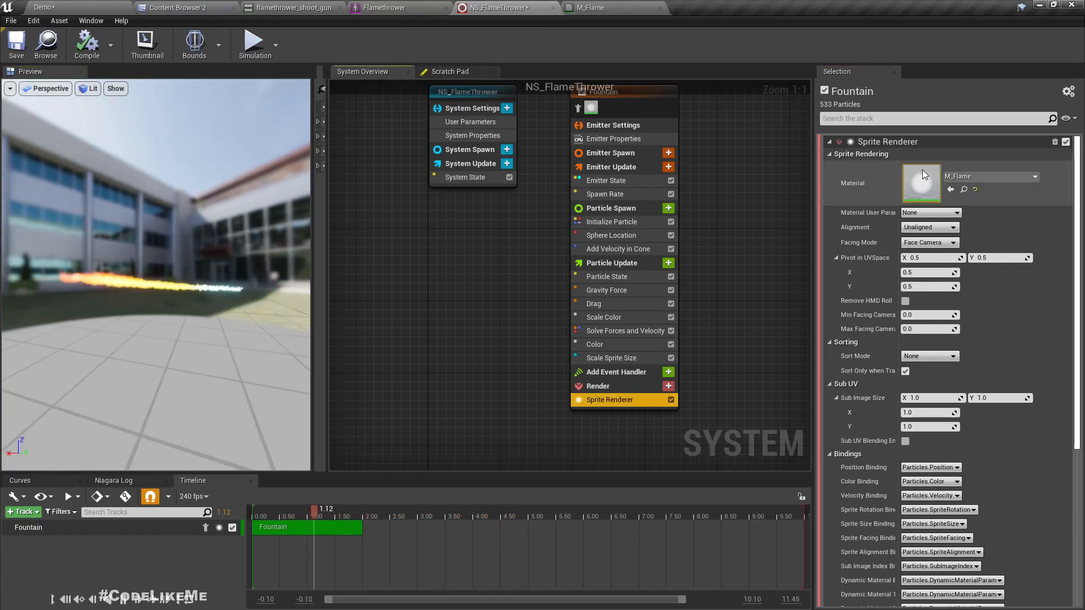
Open the M_Flame material and move its output node farther away from the Lerp and Multiply nodes.
double_click(931, 182)
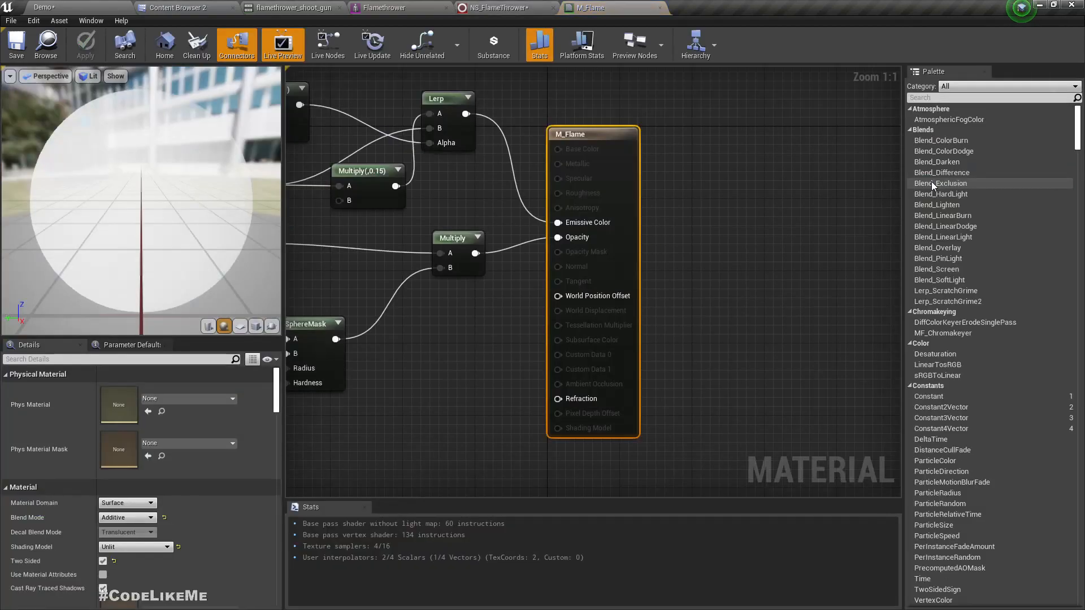
scroll(652, 362, "down", 5)
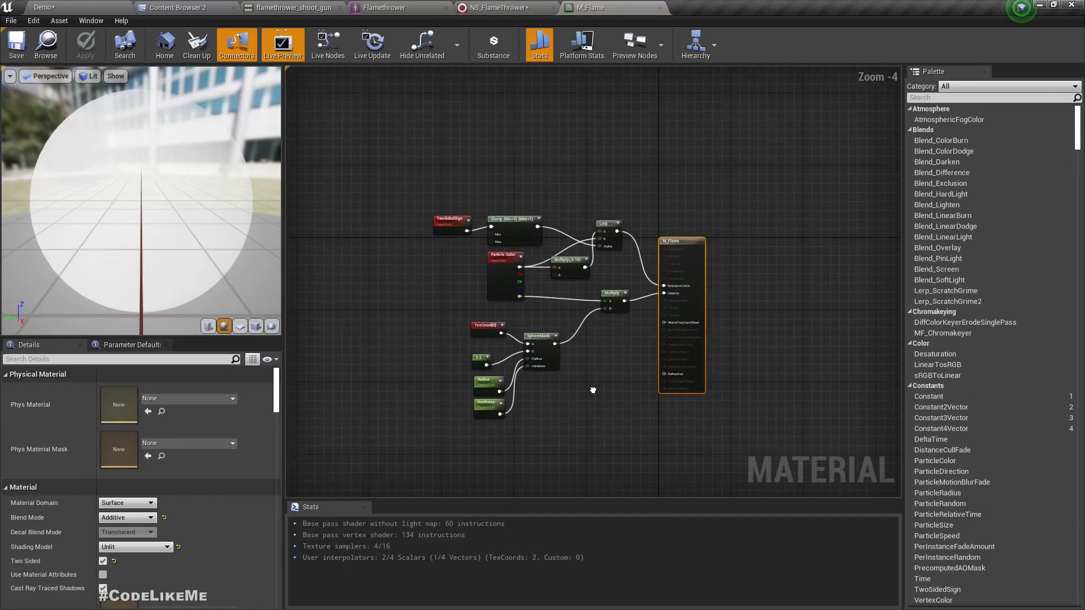
left_click_drag(667, 253, 706, 257)
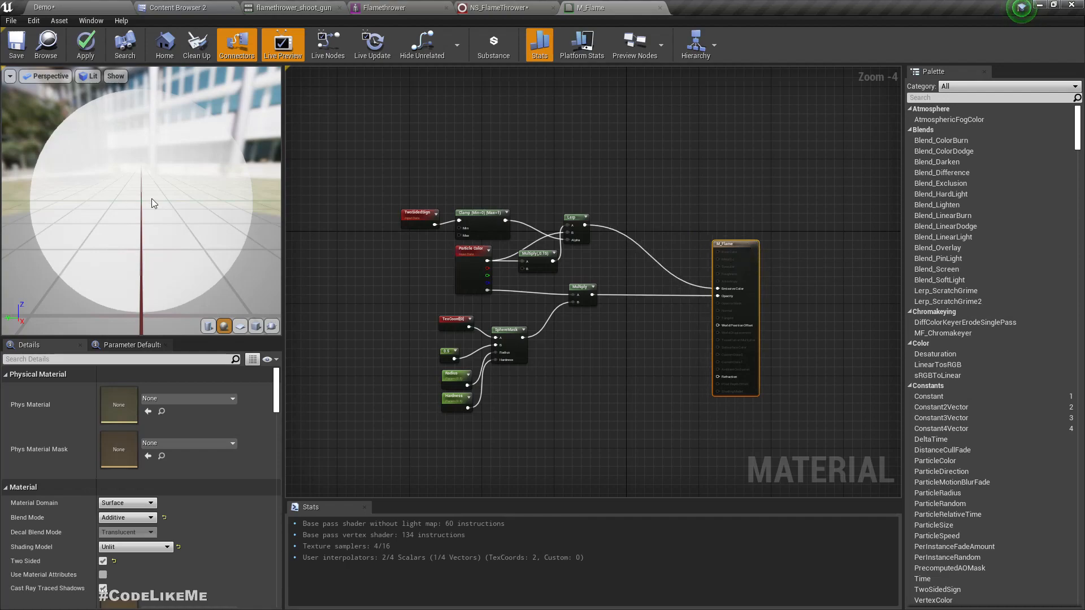
scroll(193, 211, "down", 3)
left_click_drag(149, 211, 192, 192)
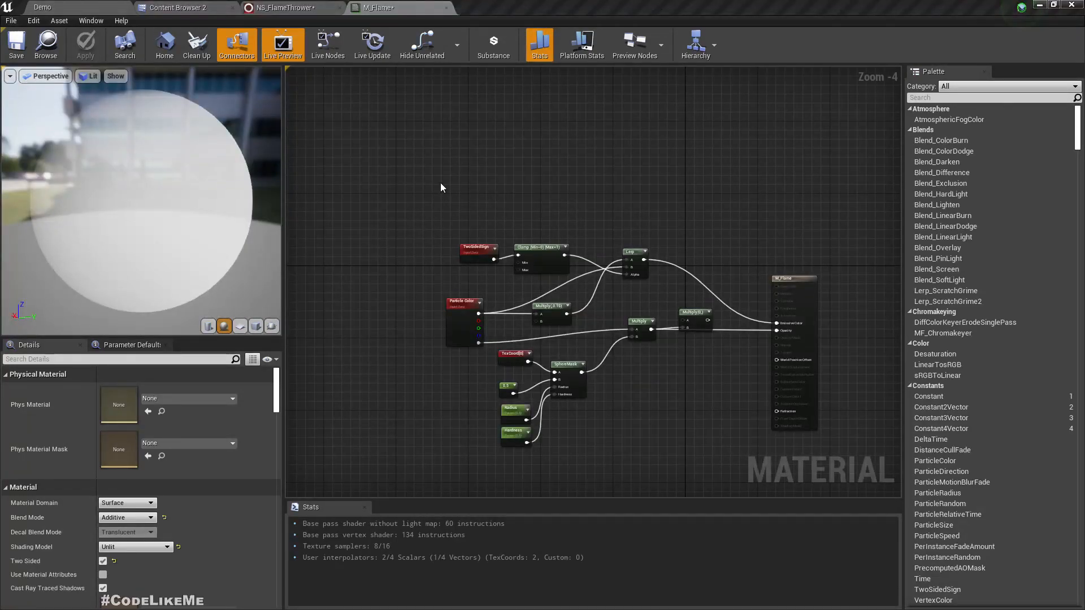
Examine the flame stream from several angles and distances in the NS_FlameThrower preview, scrubbing the timeline.
left_click_drag(120, 180, 161, 180)
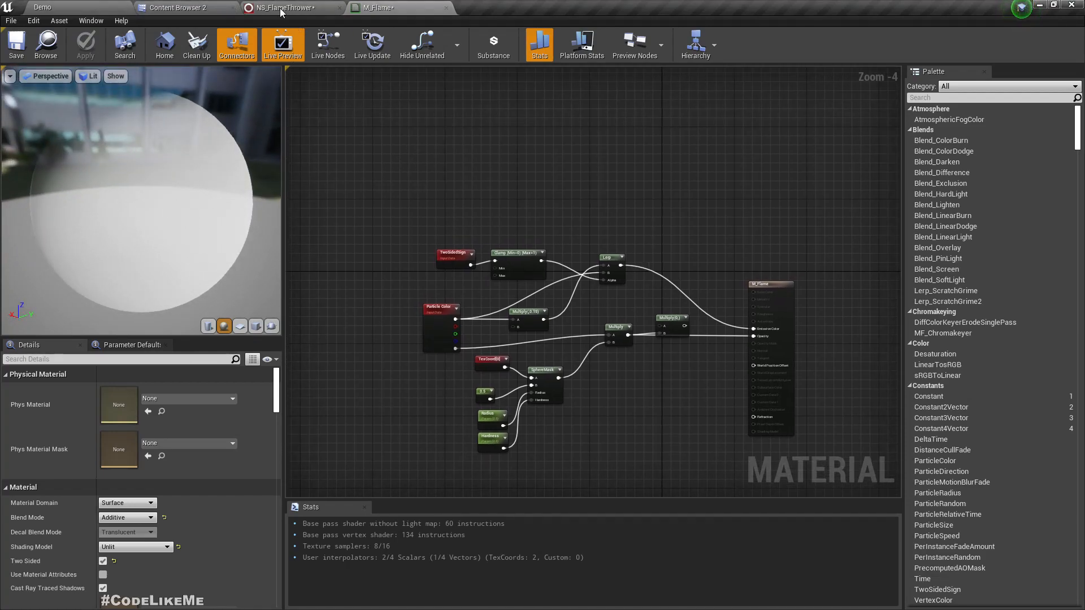
left_click(282, 7)
left_click_drag(202, 302, 204, 286)
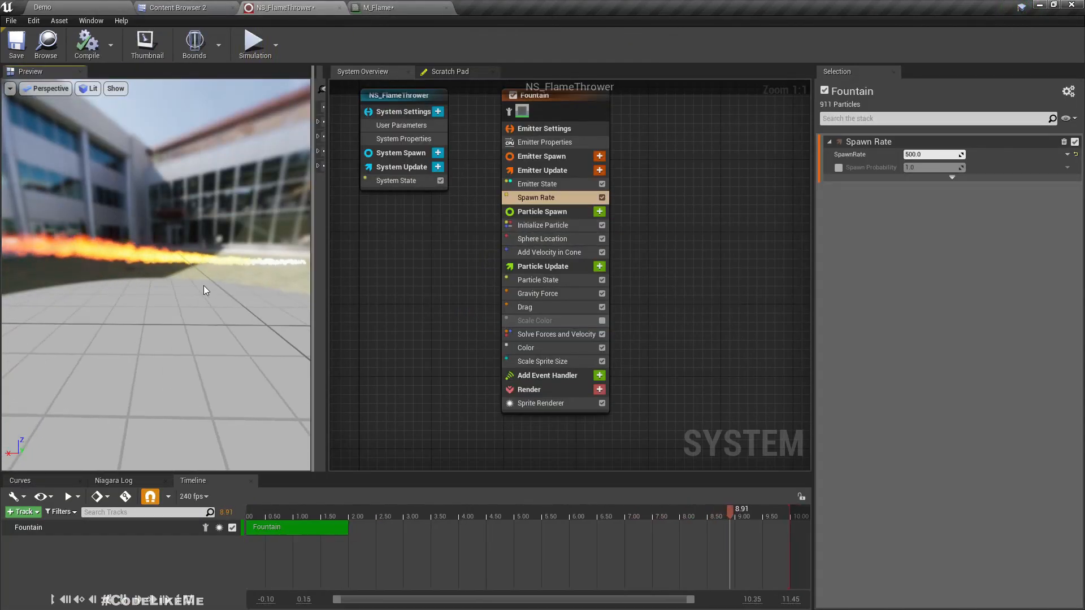
left_click(436, 518)
left_click_drag(436, 512, 521, 514)
left_click_drag(177, 303, 132, 250)
scroll(133, 248, "up", 2)
middle_click_drag(151, 254, 151, 237)
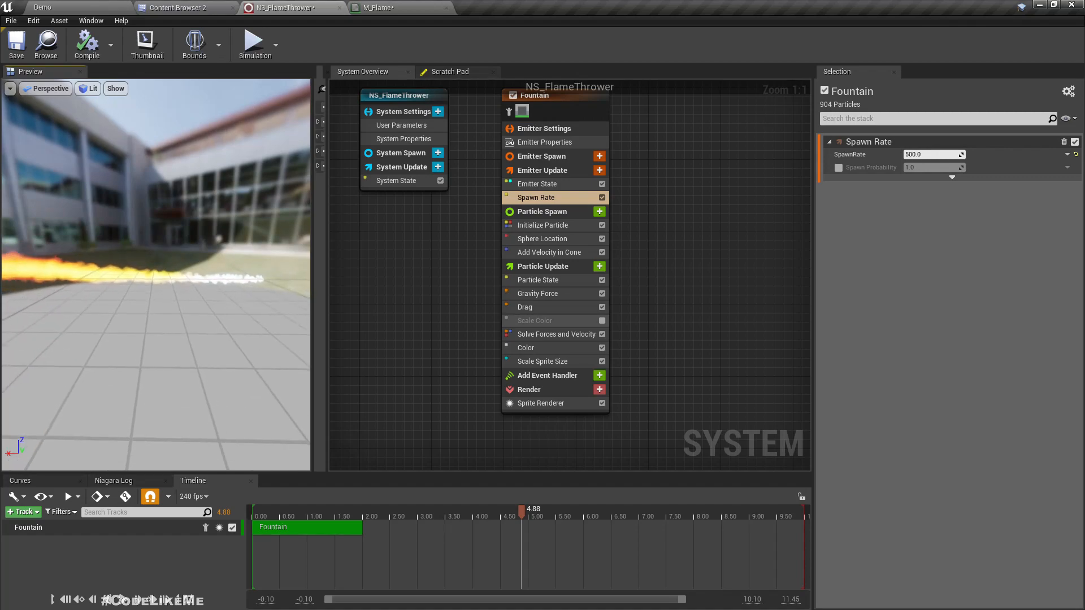
right_click_drag(151, 254, 151, 294)
left_click_drag(121, 334, 105, 335)
mouse_move(113, 322)
right_mouse_down()
mouse_move(113, 361)
mouse_move(113, 322)
mouse_move(113, 333)
right_mouse_up()
left_click_drag(113, 322, 99, 304)
scroll(99, 303, "down", 3)
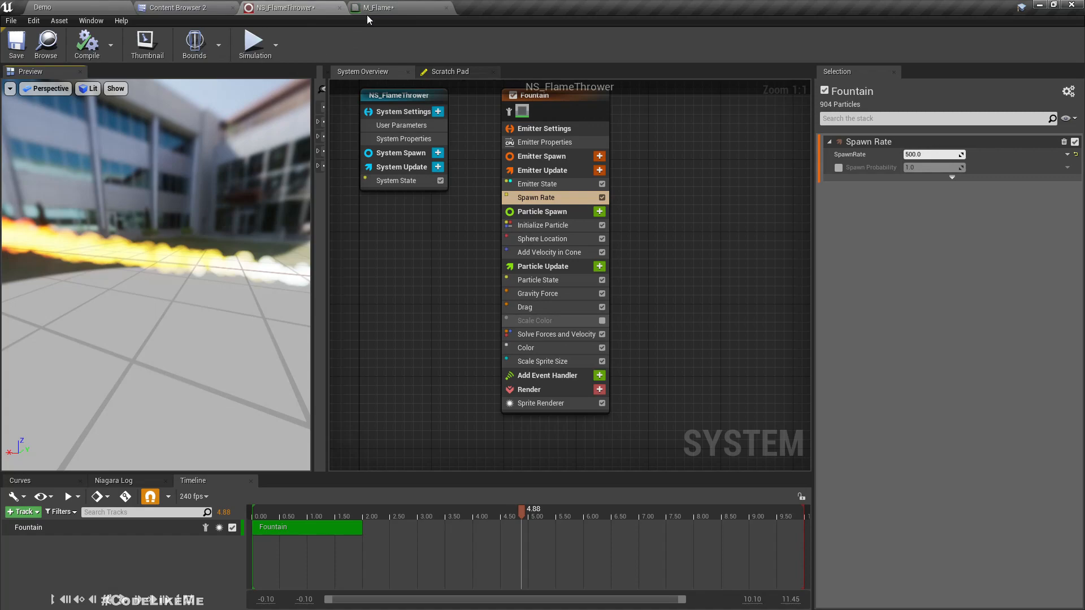
Add the T_lavaTex texture from WeaponPack/MuzzleFlashPack/Textures to the M_Flame graph as a Texture Sample above the existing nodes.
left_click(204, 5)
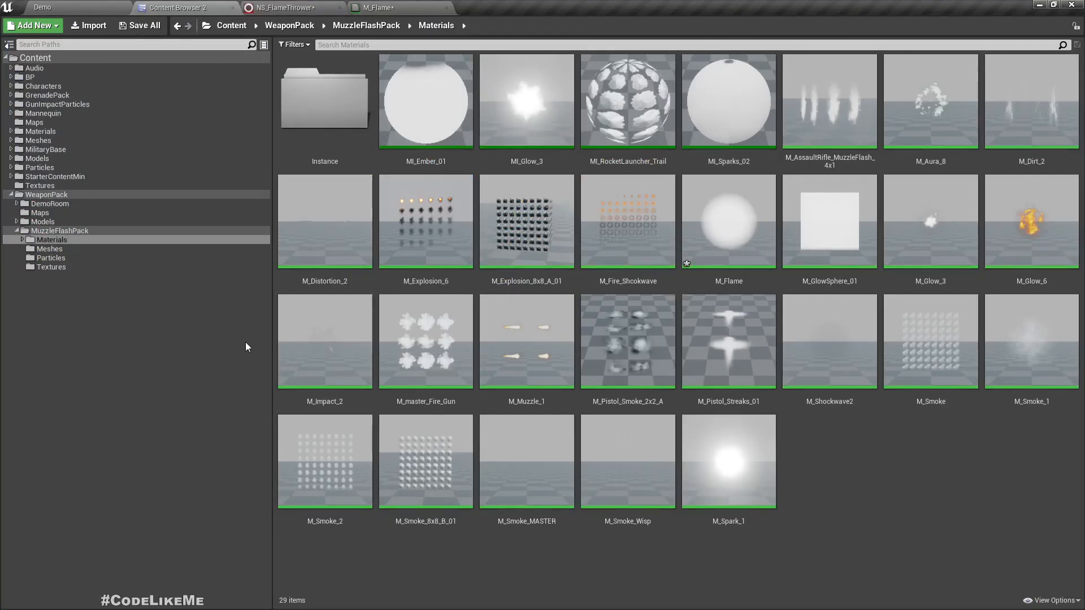
left_click(66, 267)
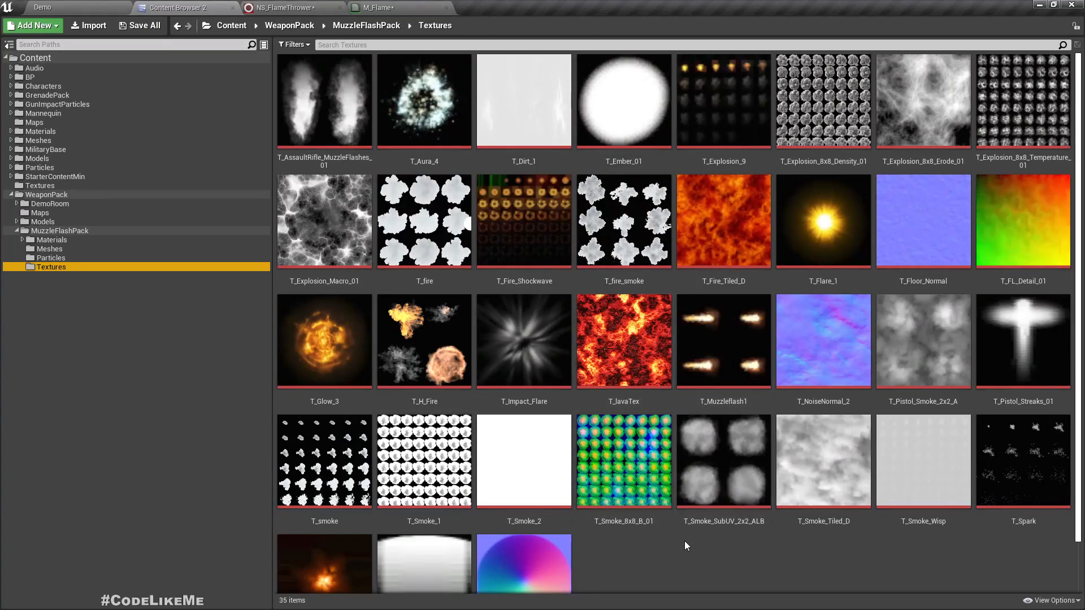
left_click(619, 332)
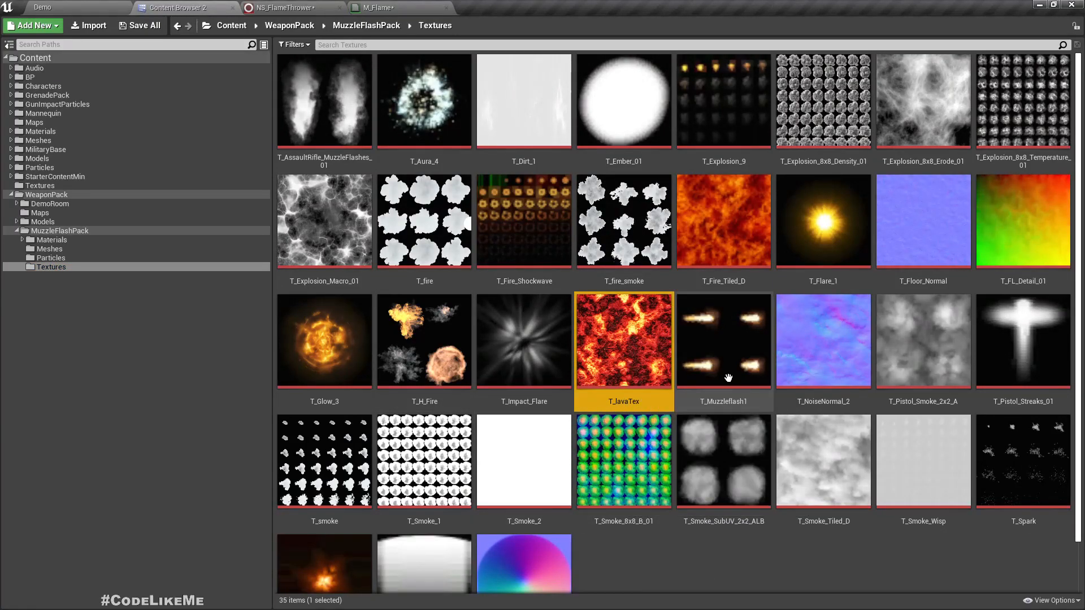
left_click_drag(634, 312, 402, 161)
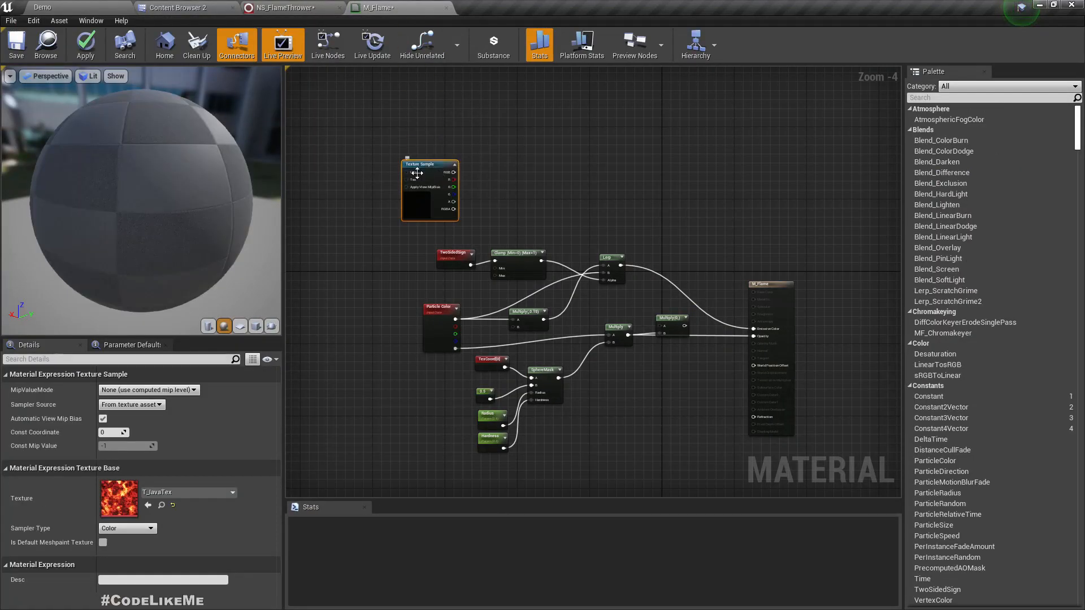
Set the M_Flame material's Blend Mode to Translucent and apply the change.
left_click(287, 8)
left_click_drag(195, 268, 199, 273)
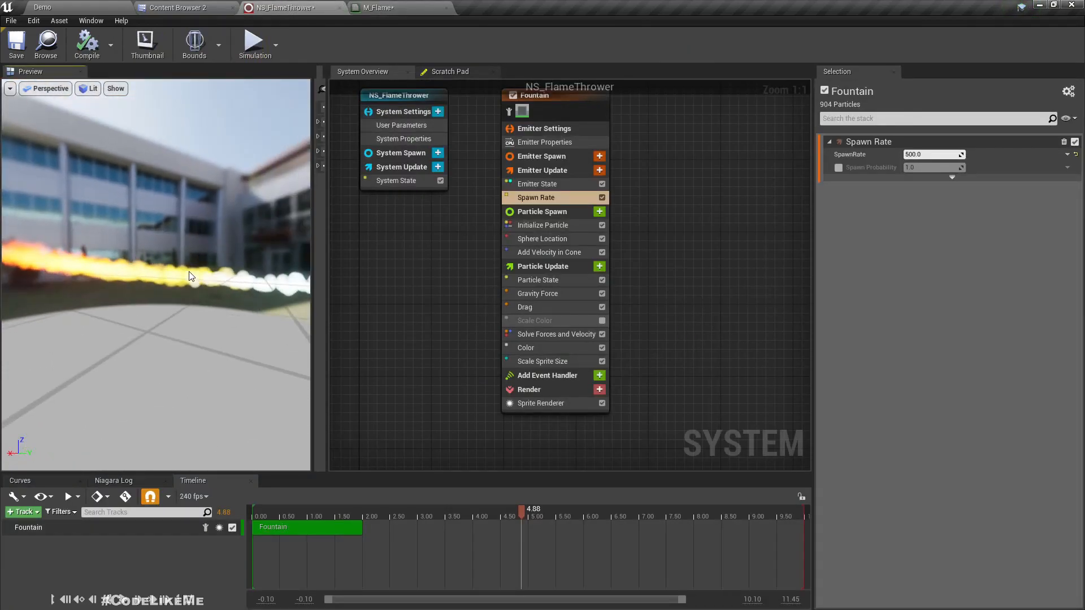
left_click(403, 5)
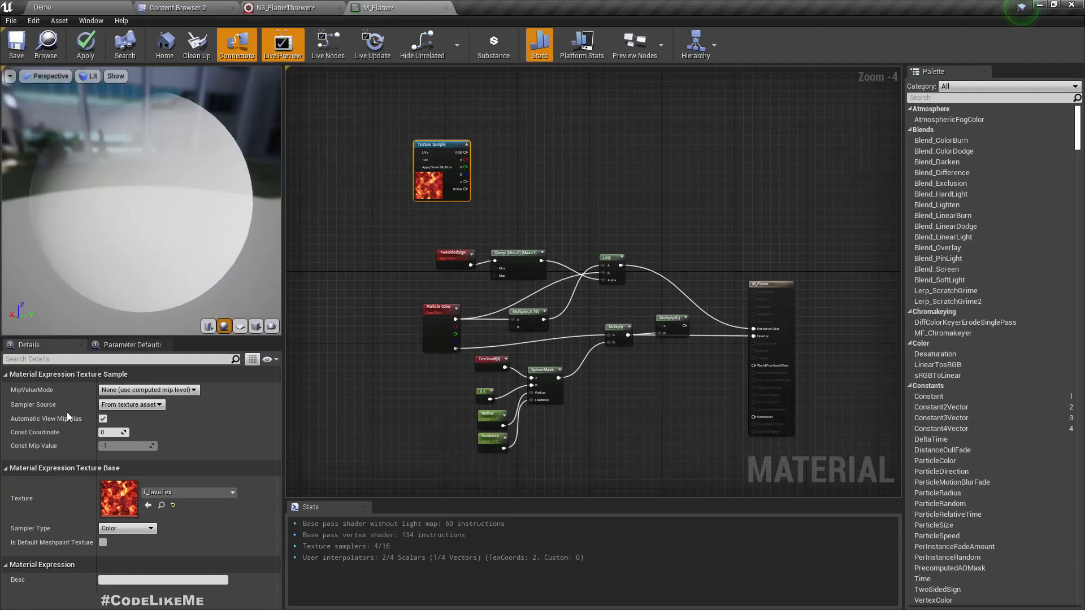
left_click(341, 401)
scroll(145, 480, "down", 3)
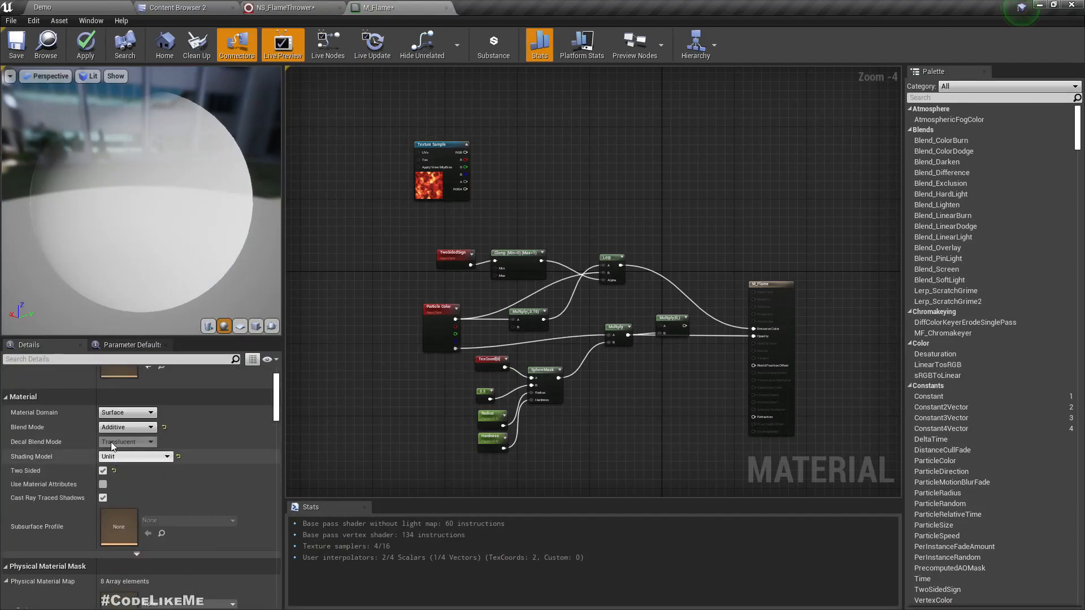
left_click(113, 428)
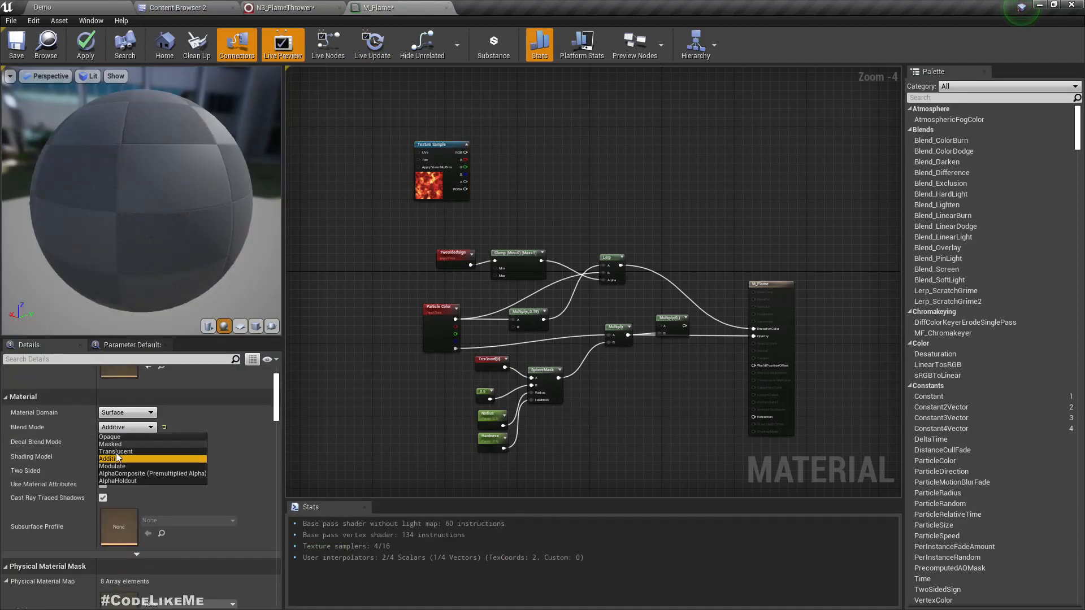
left_click(115, 451)
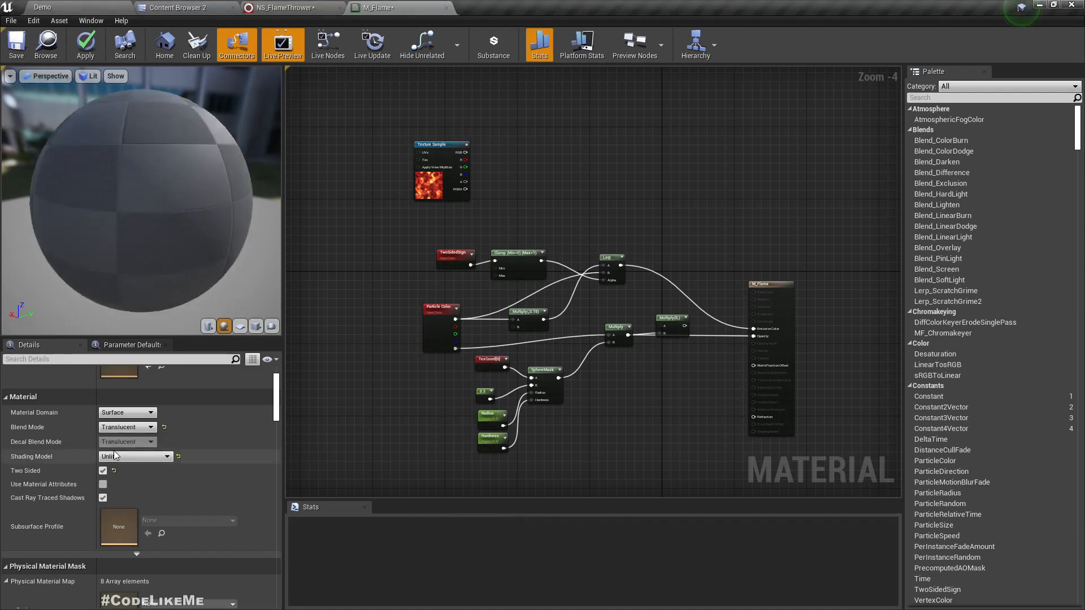
left_click(87, 50)
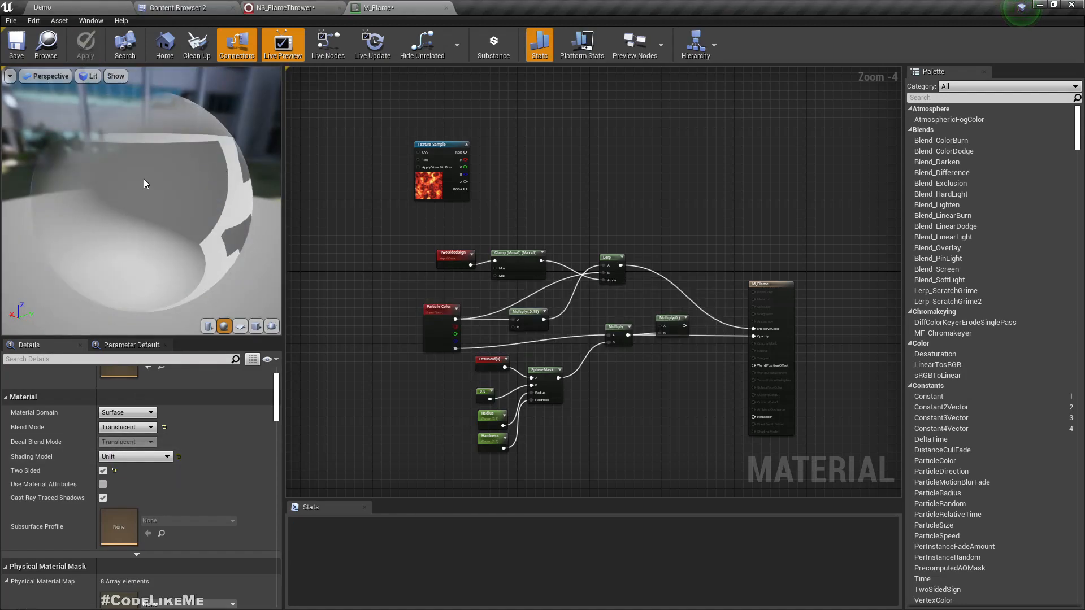
Replay the NS_FlameThrower effect and inspect the flame with the translucent material from several angles.
left_click(282, 7)
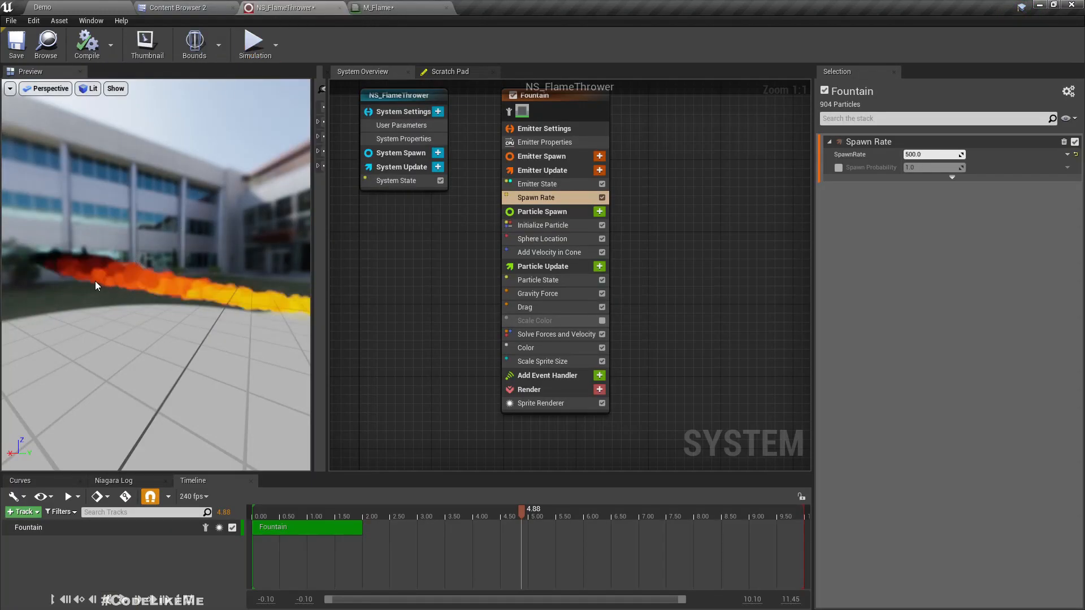
left_click_drag(100, 282, 147, 283)
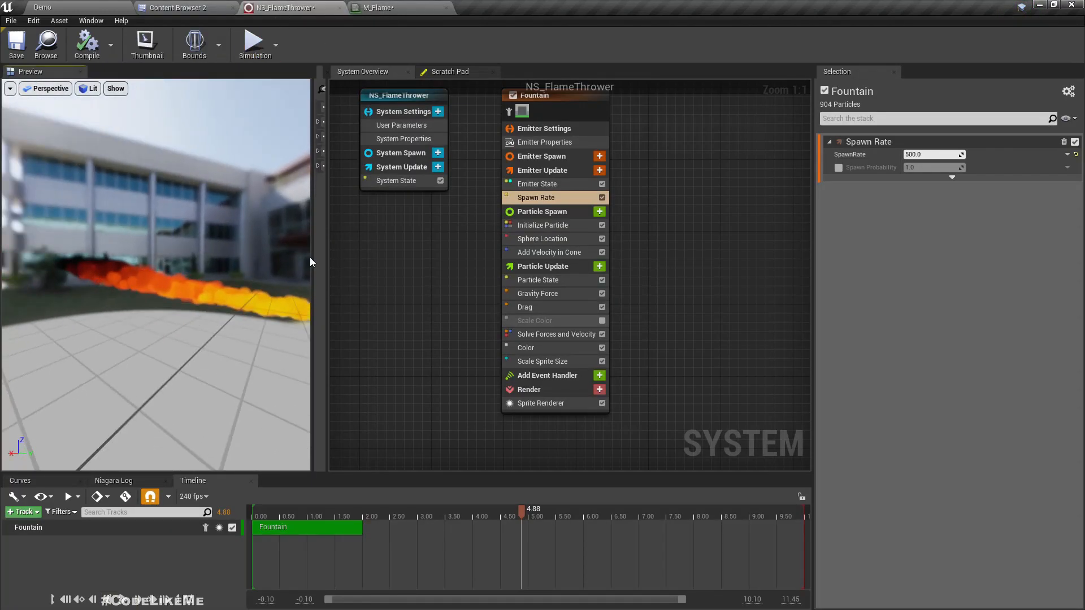
left_click(349, 513)
left_click_drag(104, 323, 156, 322)
scroll(110, 318, "down", 4)
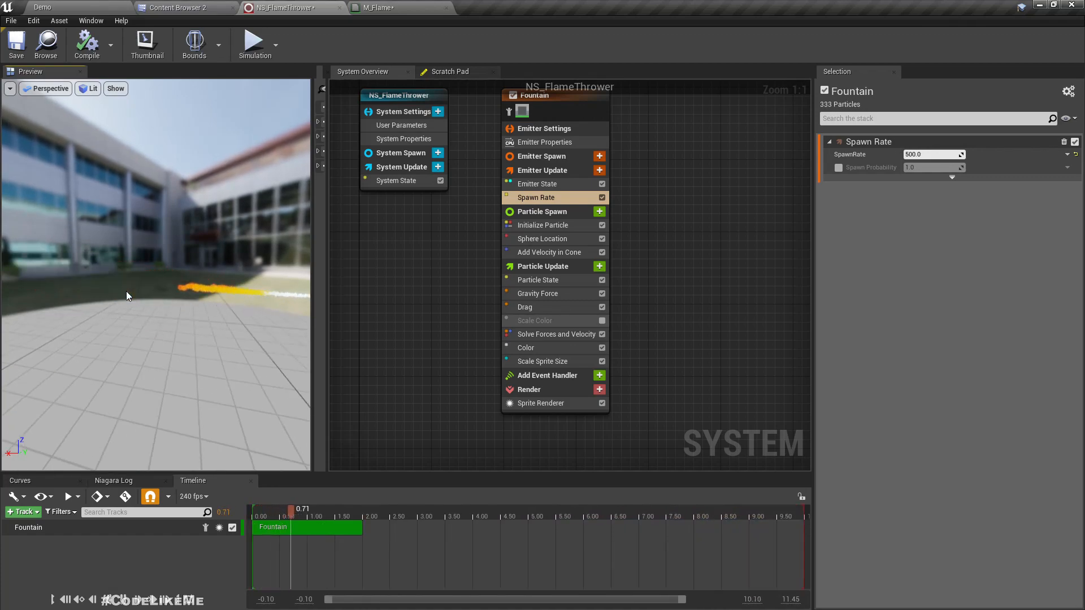
mouse_move(115, 306)
left_mouse_down()
mouse_move(160, 288)
mouse_move(127, 309)
left_mouse_up()
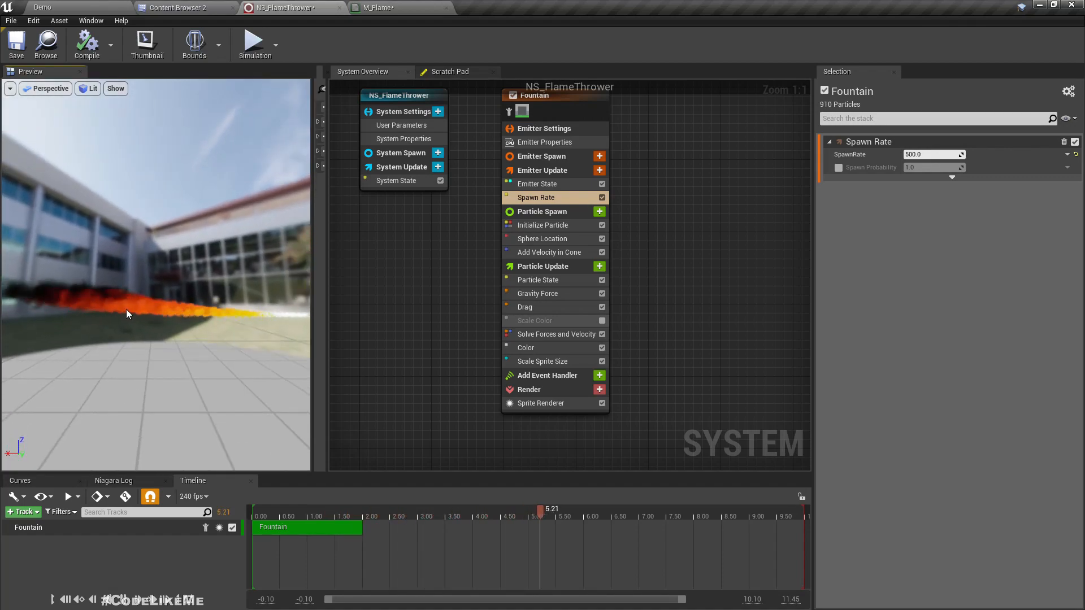
Move the M_Flame output node farther away from the Lerp node to make room for additional nodes.
left_click(384, 6)
scroll(481, 172, "up", 3)
right_click_drag(533, 189, 551, 204)
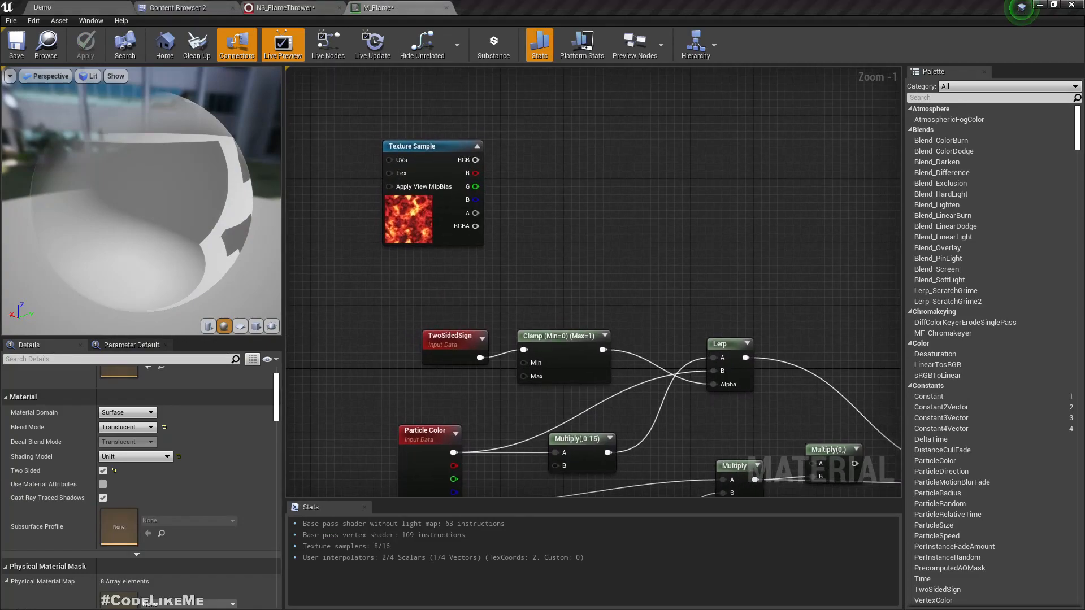
right_click_drag(690, 193, 488, 138)
right_click_drag(573, 228, 630, 275)
left_click_drag(865, 388, 897, 350)
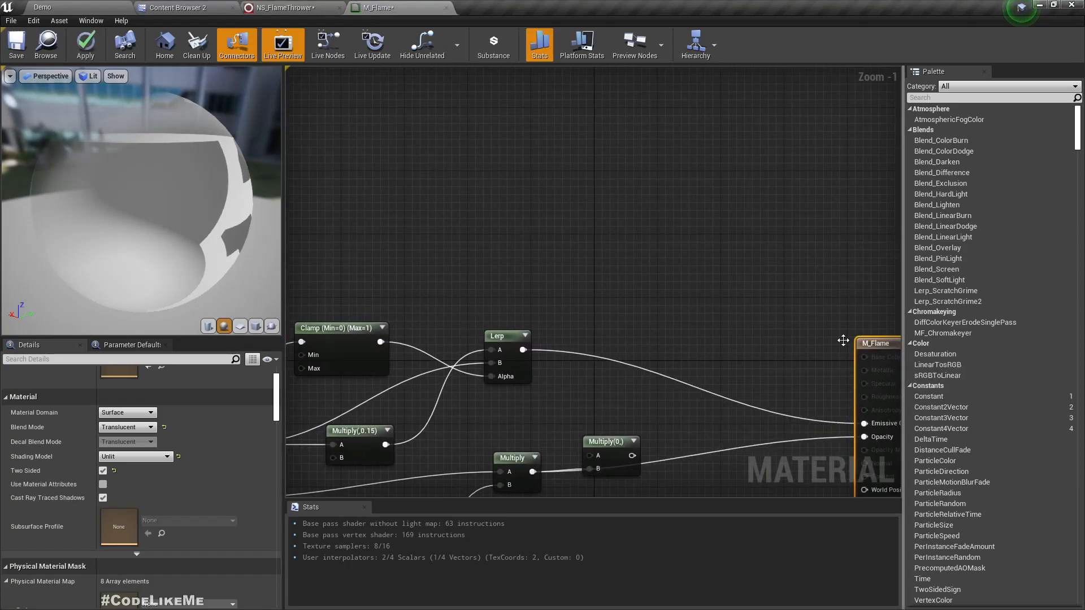
Add a Multiply node fed by the Texture Sample's red channel and place it between the texture and the output node.
right_click_drag(557, 274, 678, 244)
scroll(678, 244, "down", 1)
left_click_drag(413, 155, 679, 195)
type("*")
key("Return")
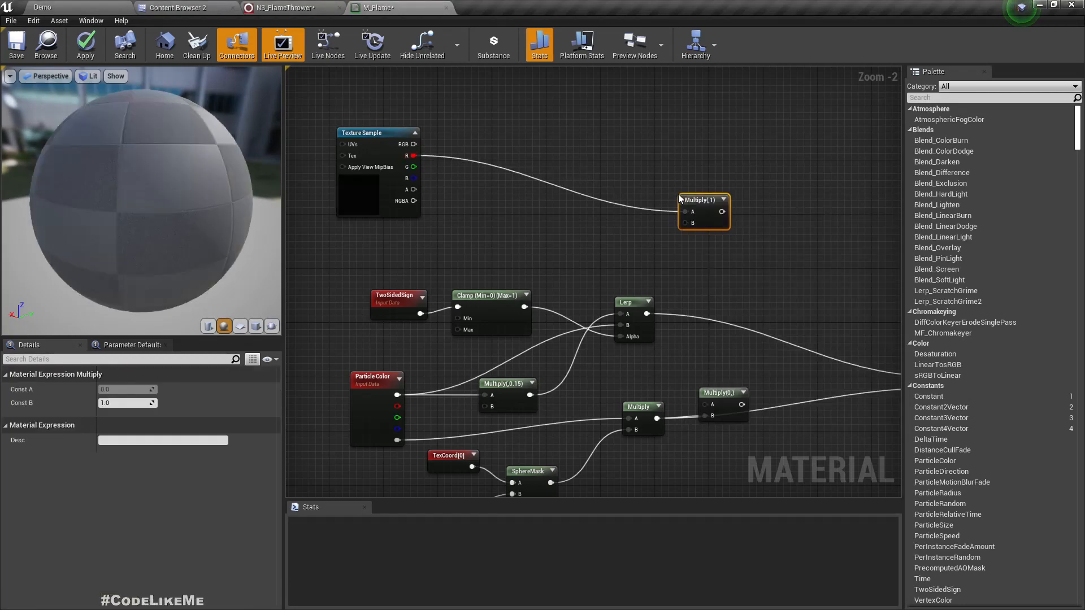
right_click_drag(789, 245, 621, 227)
right_click_drag(604, 280, 667, 299)
left_click_drag(604, 204, 626, 211)
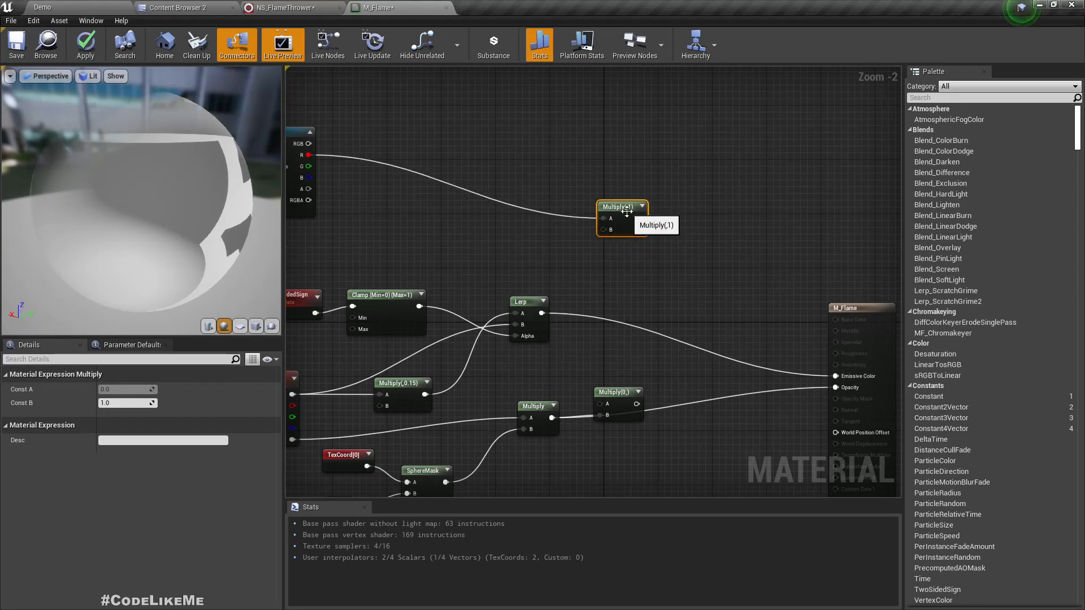
Multiply the lava texture by the Lerp result, feed the product into Emissive Color, and apply the material.
left_click_drag(540, 314, 607, 230)
right_click_drag(627, 273, 563, 251)
left_click_drag(779, 353, 706, 315)
left_click_drag(577, 189, 568, 193)
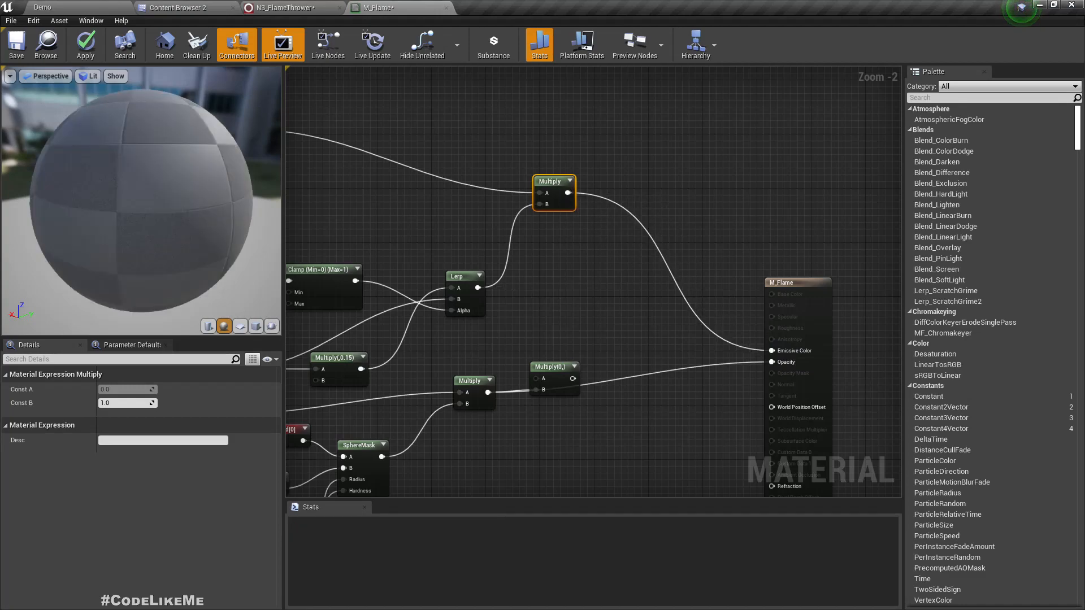
right_click_drag(572, 243, 767, 286)
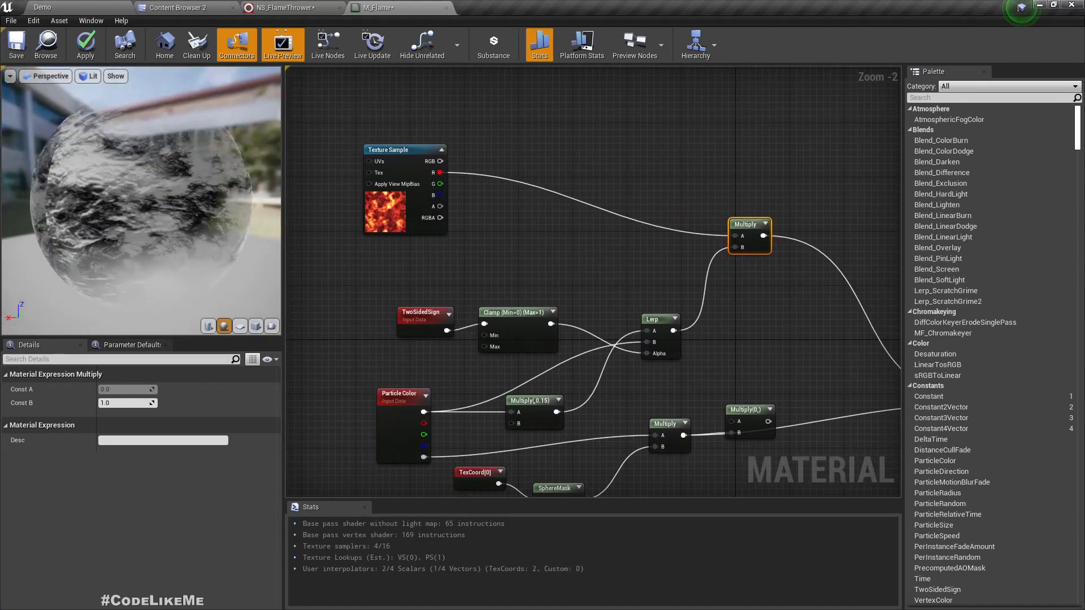
left_click_drag(153, 188, 223, 213)
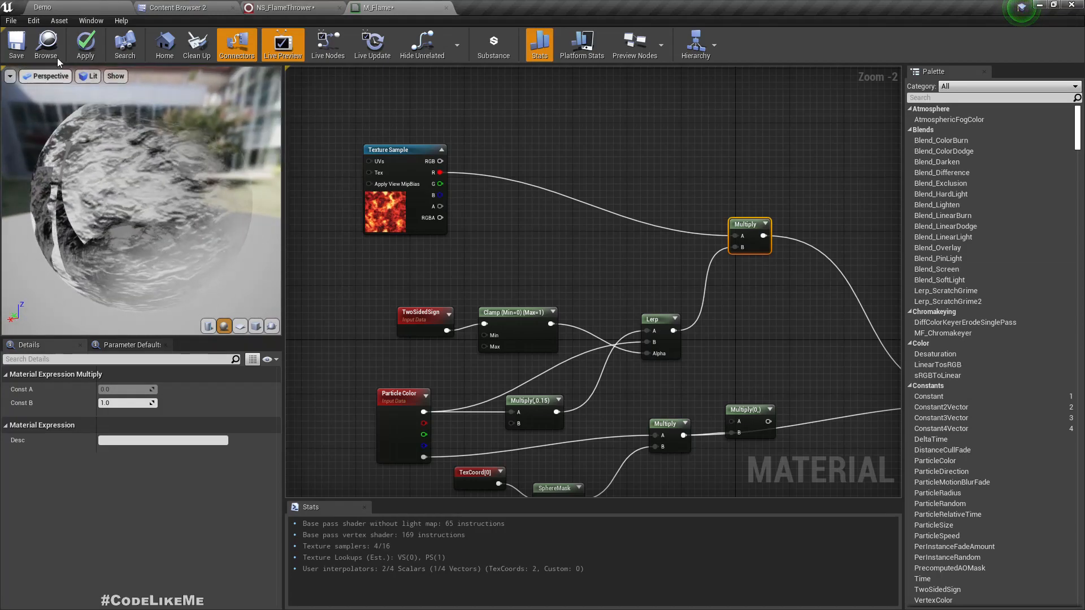
left_click(85, 43)
Examine the lava-textured flame in the NS_FlameThrower preview at different times, angles and distances.
left_click(288, 7)
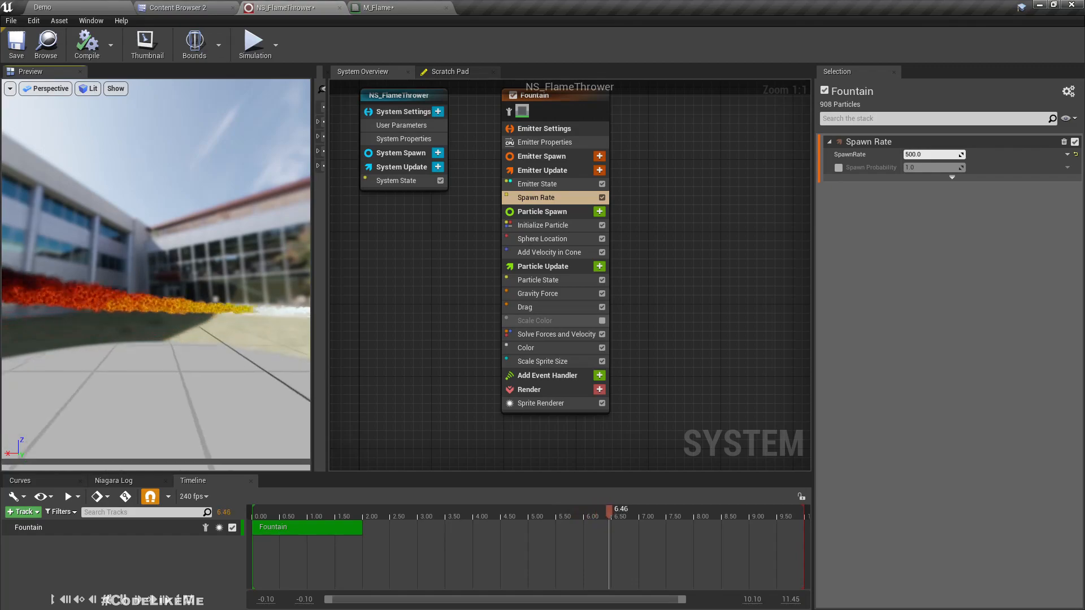
left_click(71, 7)
right_click_drag(383, 223, 423, 243)
left_click(285, 7)
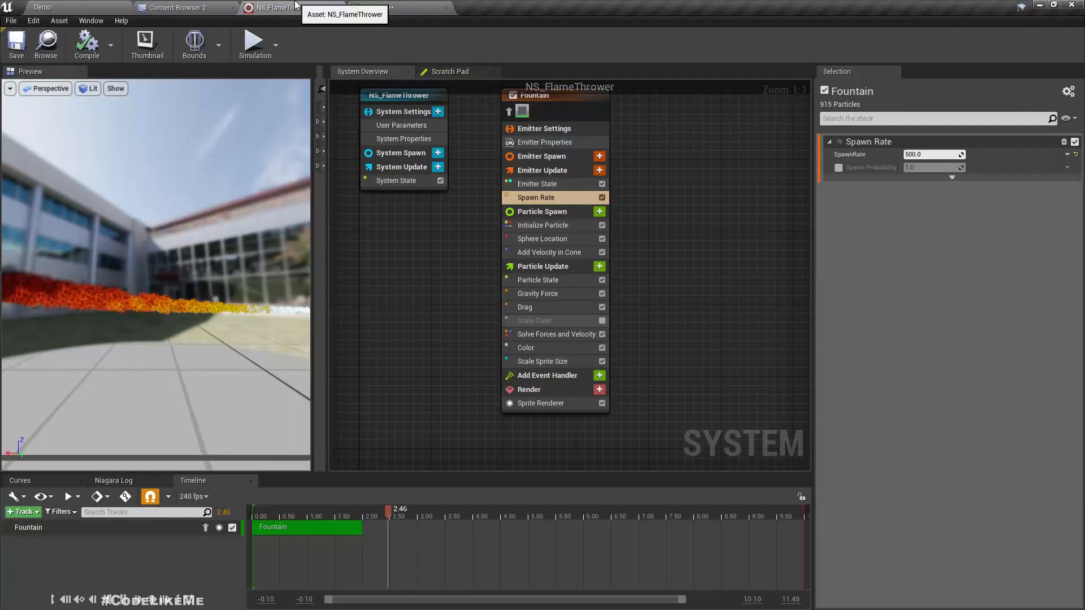
left_click(425, 511)
middle_click_drag(174, 350, 164, 361)
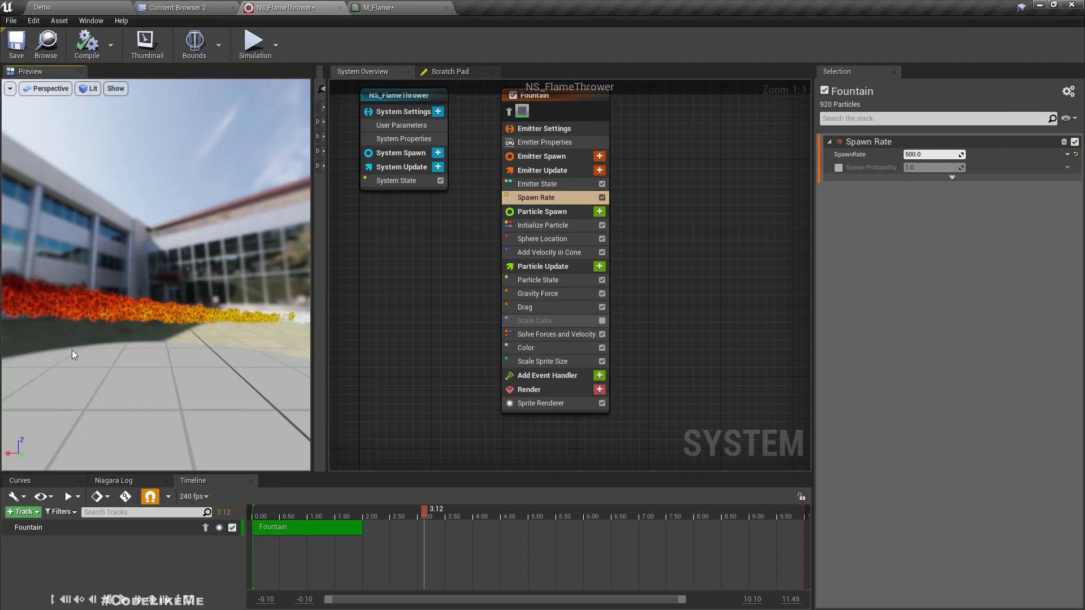
right_click_drag(136, 357, 77, 374)
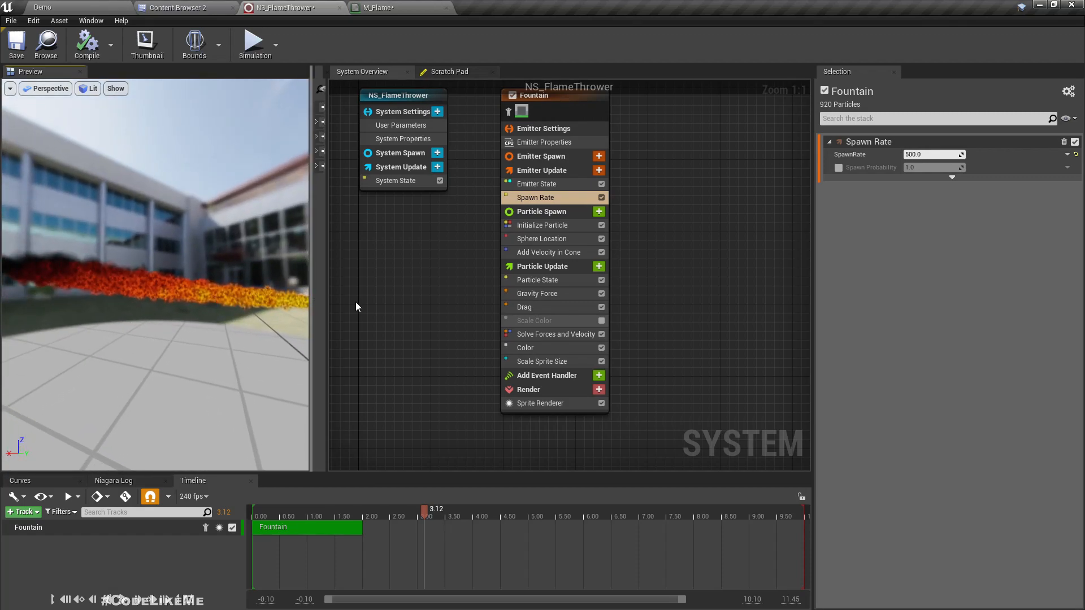
scroll(168, 331, "down", 3)
scroll(168, 331, "up", 4)
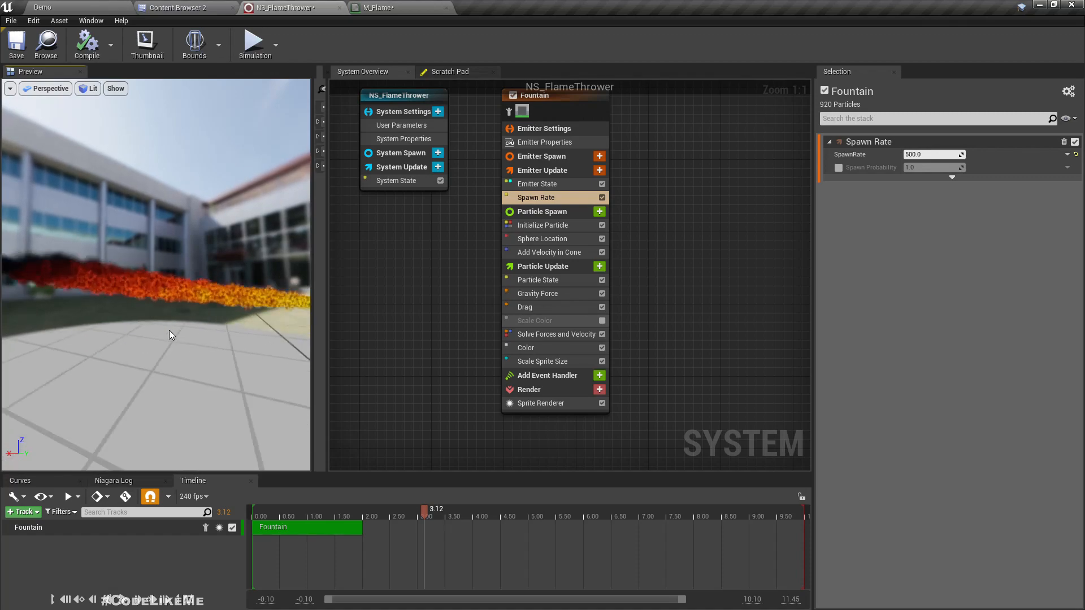
right_click_drag(168, 330, 182, 337)
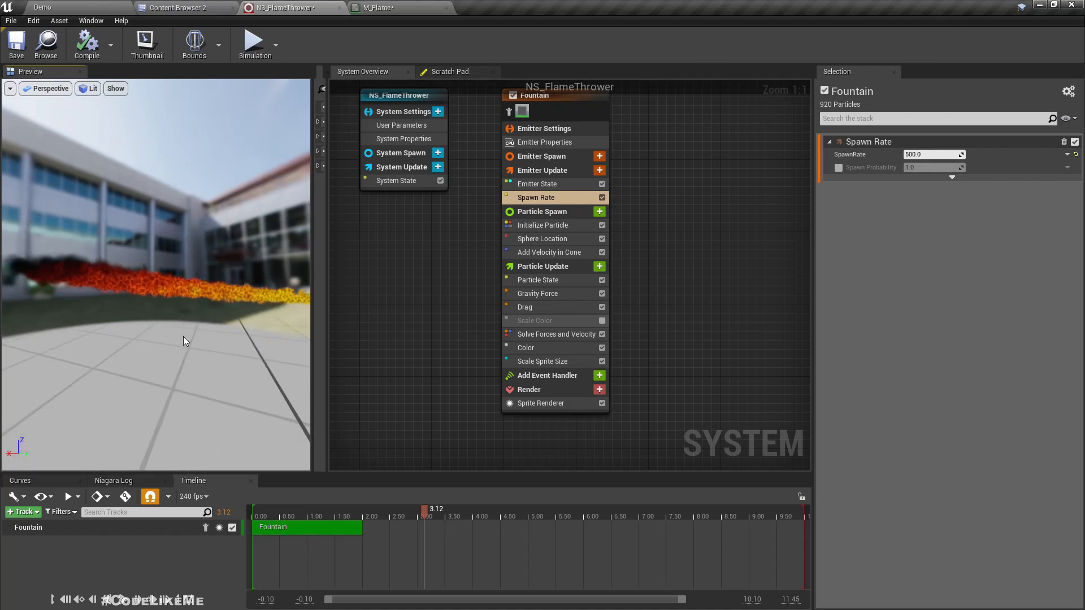
right_click_drag(183, 263, 232, 277)
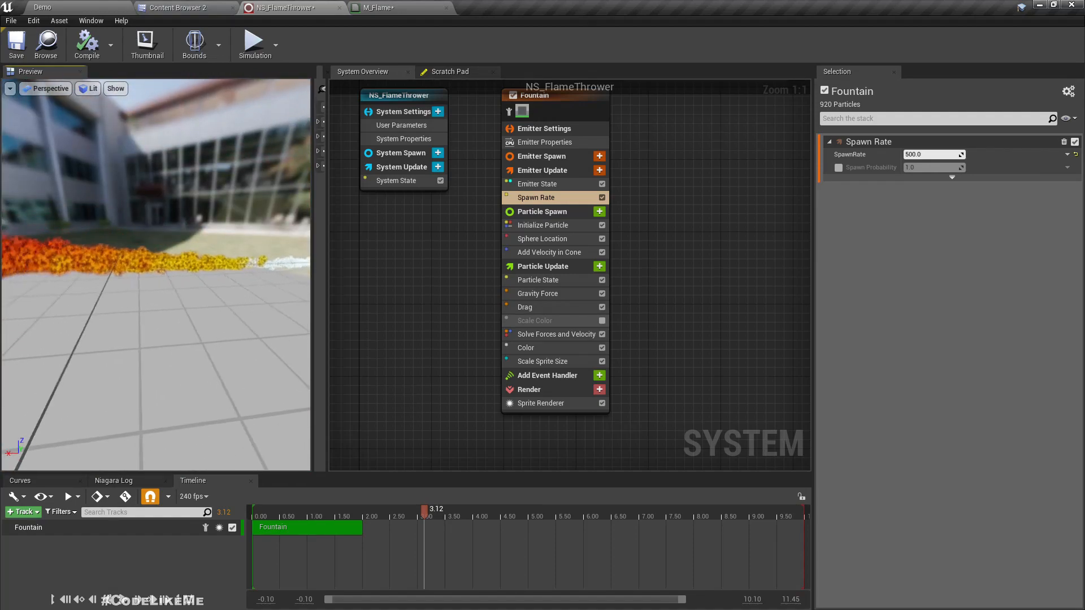
Insert a second Multiply node in M_Flame between the texture-and-Lerp product and the Emissive Color input.
left_click(382, 8)
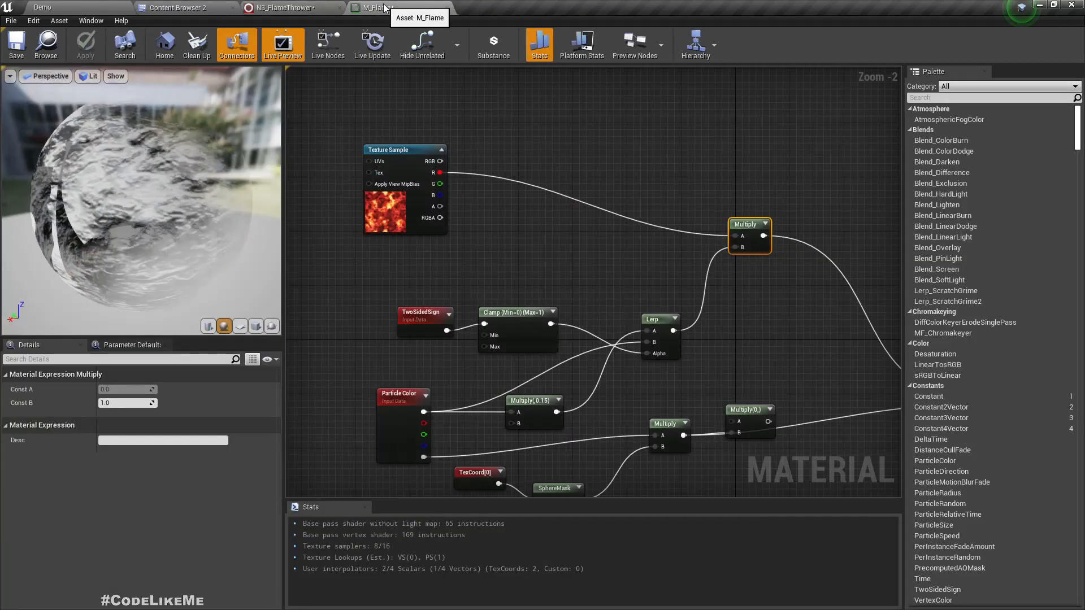
right_click_drag(742, 282, 554, 245)
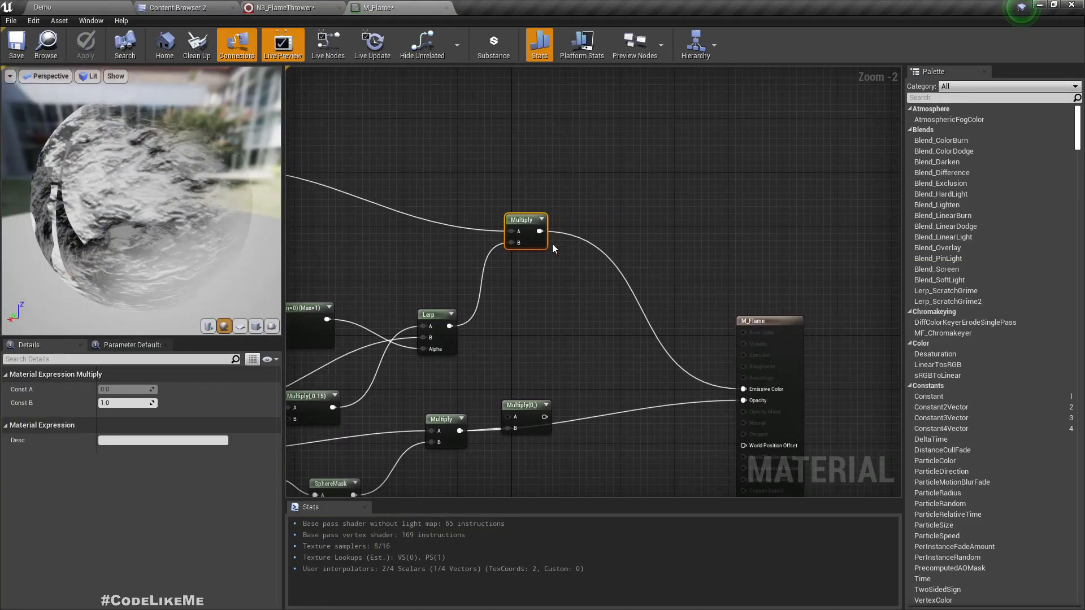
left_click_drag(538, 232, 588, 251)
type("*")
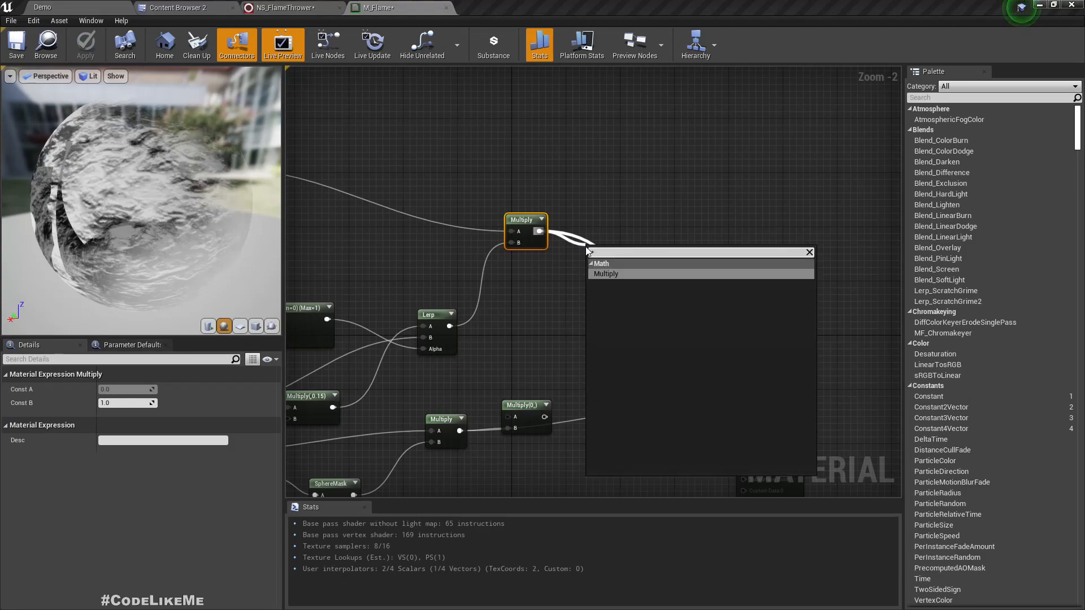
key("Return")
left_click_drag(629, 262, 743, 389)
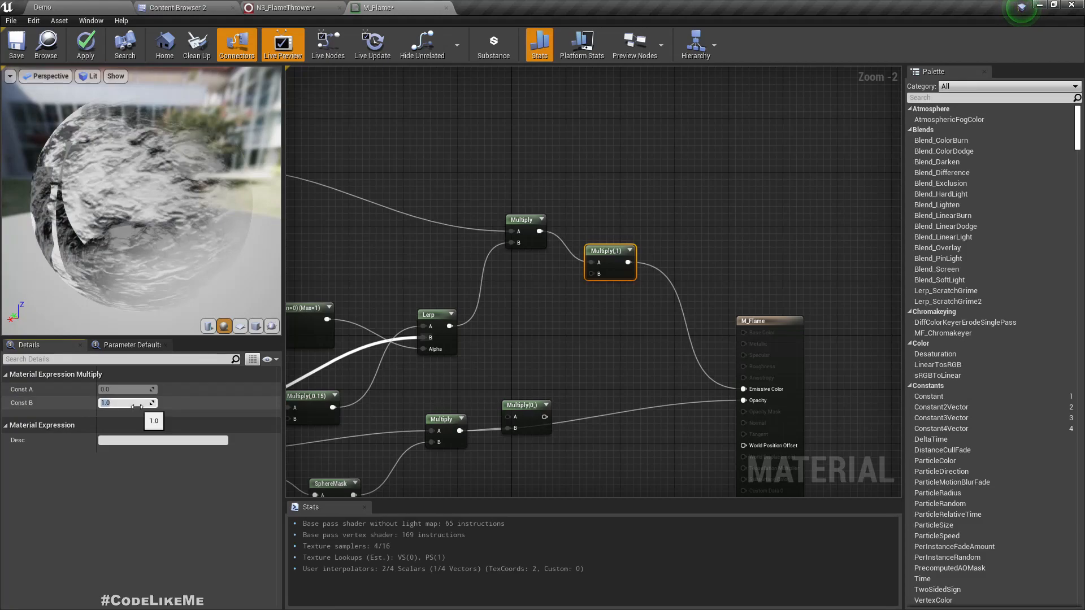
Set the new Multiply node's Const B to 4, apply the material, and check the flame in the NS_FlameThrower preview.
type("4")
key("Return")
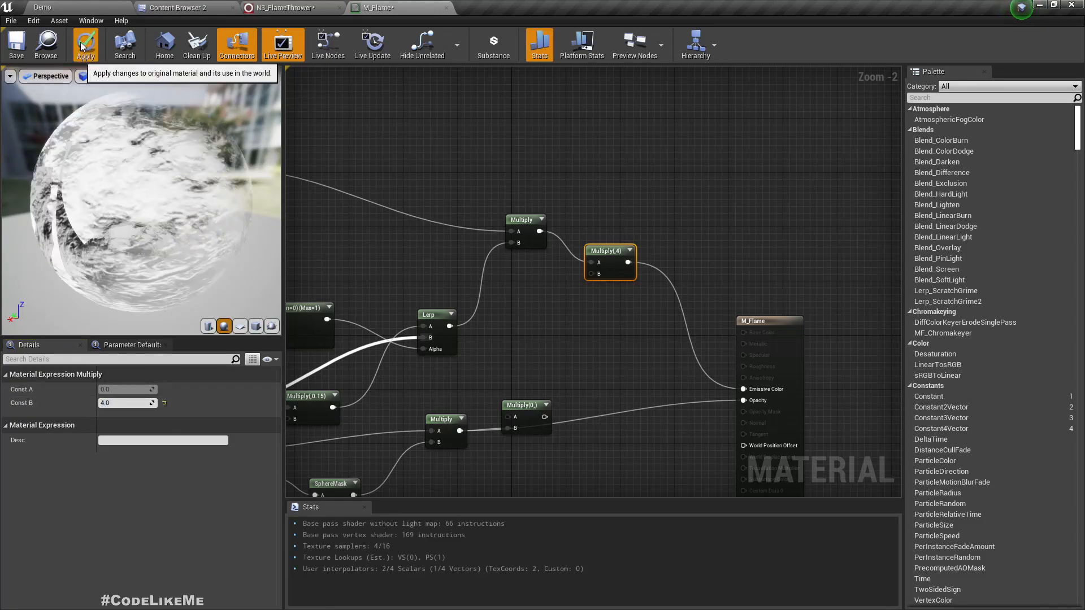
left_click(83, 46)
left_click(279, 7)
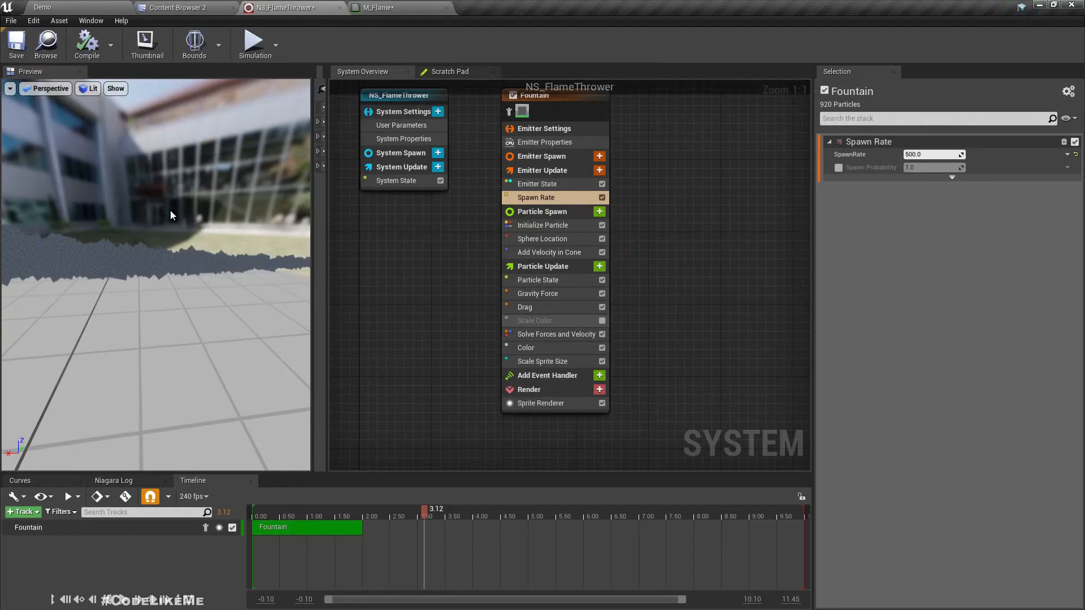
mouse_move(156, 252)
middle_mouse_down()
mouse_move(226, 299)
mouse_move(85, 254)
mouse_move(186, 254)
mouse_move(226, 283)
mouse_move(157, 249)
middle_mouse_up()
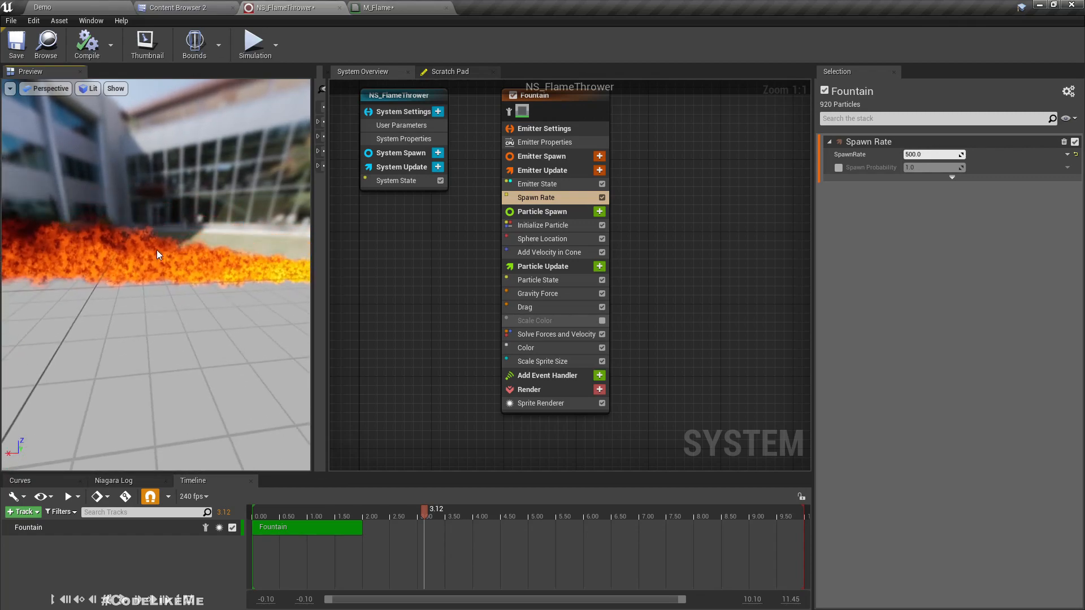
scroll(157, 250, "up", 2)
left_click_drag(157, 252, 214, 257)
left_click_drag(156, 274, 223, 274)
Move the M_Flame Texture Sample closer to its Multiply node and add a TextureCoordinate node on its input side.
left_click(431, 7)
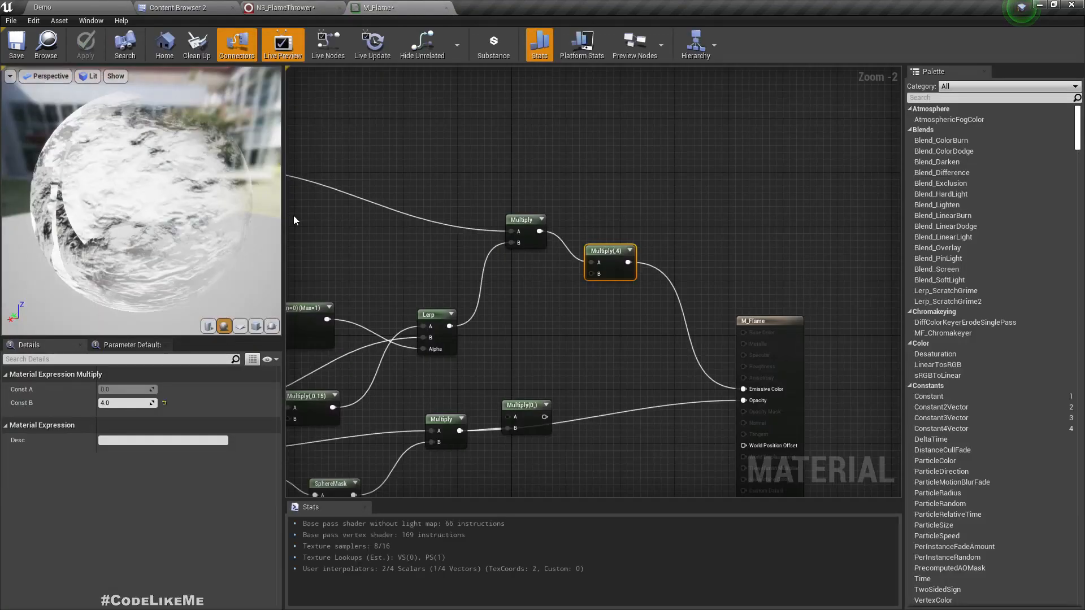
right_click_drag(414, 253, 659, 281)
left_click_drag(411, 171, 519, 164)
right_click_drag(430, 199, 520, 240)
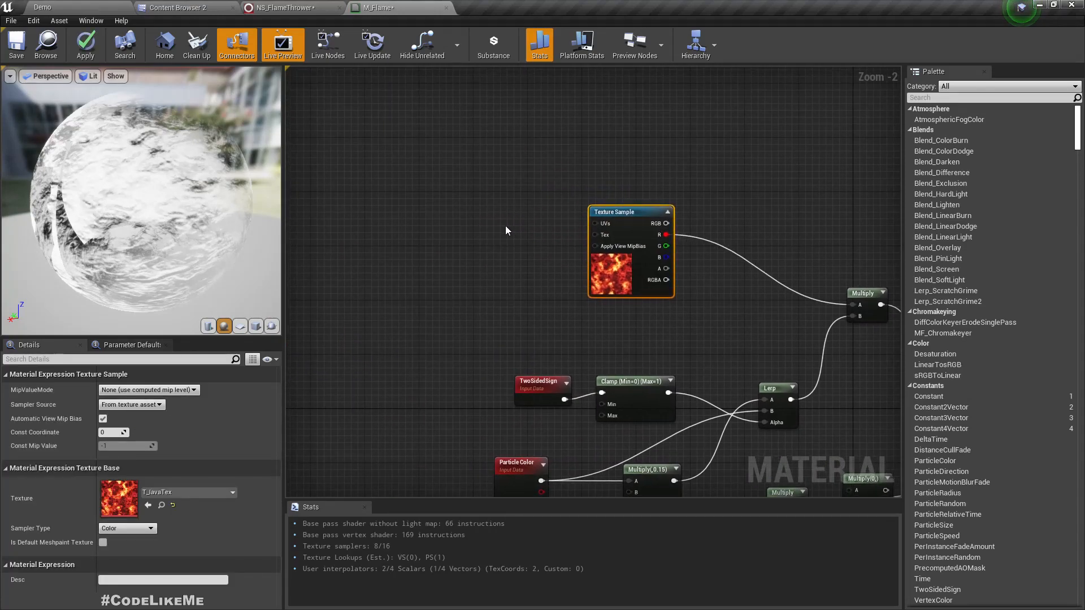
right_click(371, 231)
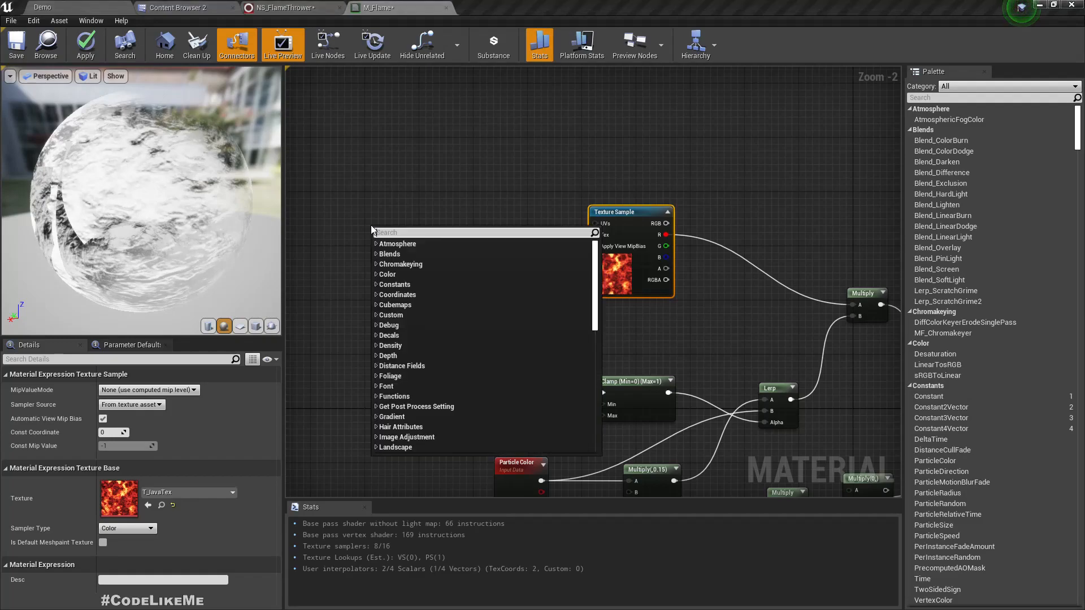
type("texcoord")
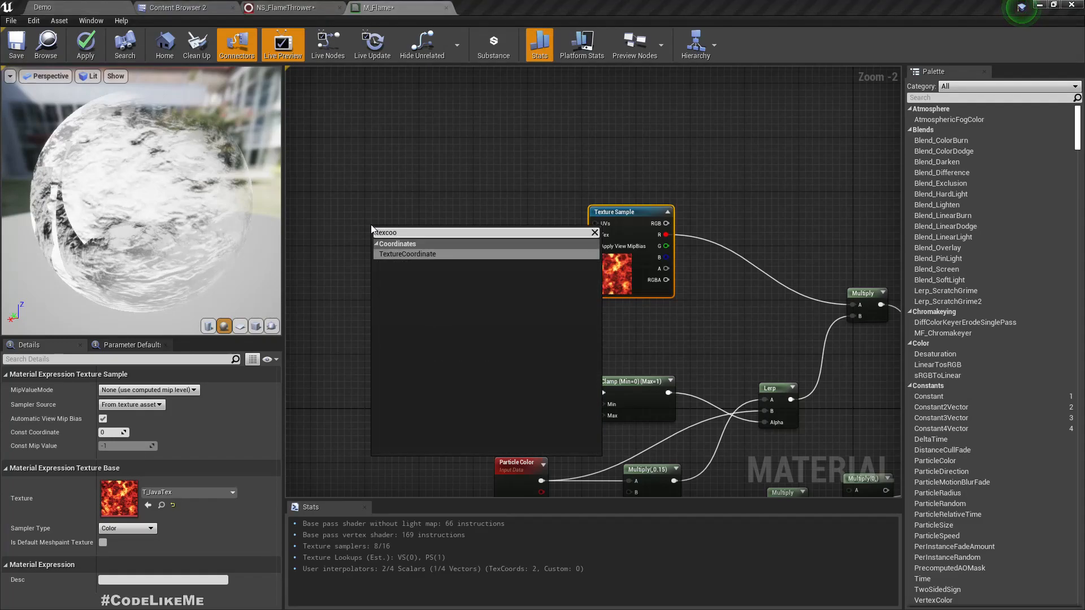
key("Return")
Feed the new TexCoord node through a Panner node into the Texture Sample's UVs.
left_click_drag(387, 243, 429, 230)
type("panner")
key("Return")
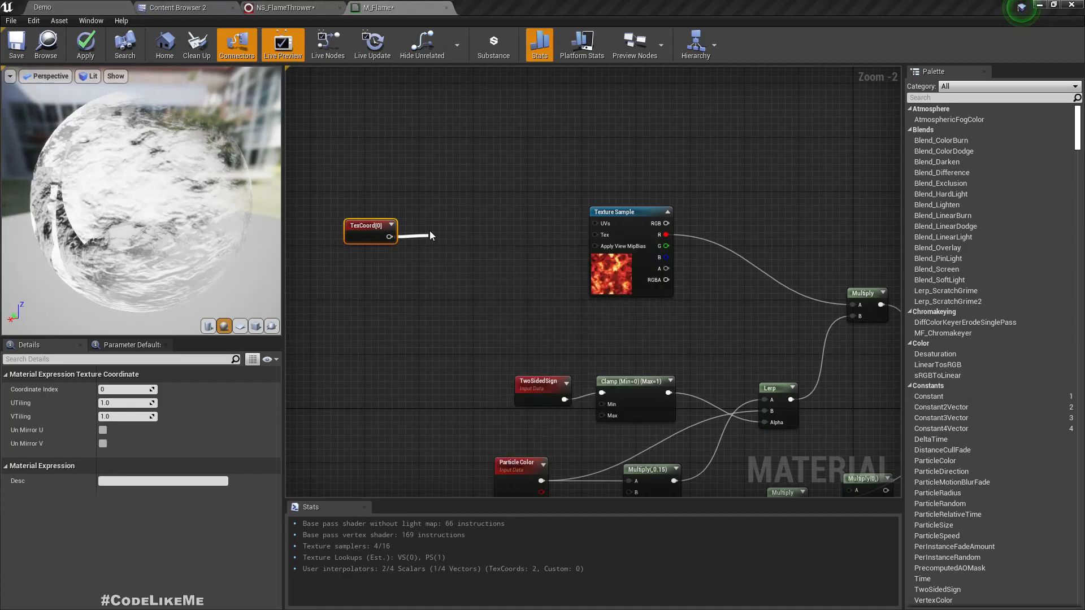
left_click_drag(472, 254, 604, 226)
left_click_drag(472, 227, 479, 221)
Set the Panner's Speed Y to 1 and apply the material.
left_click_drag(142, 201, 192, 195)
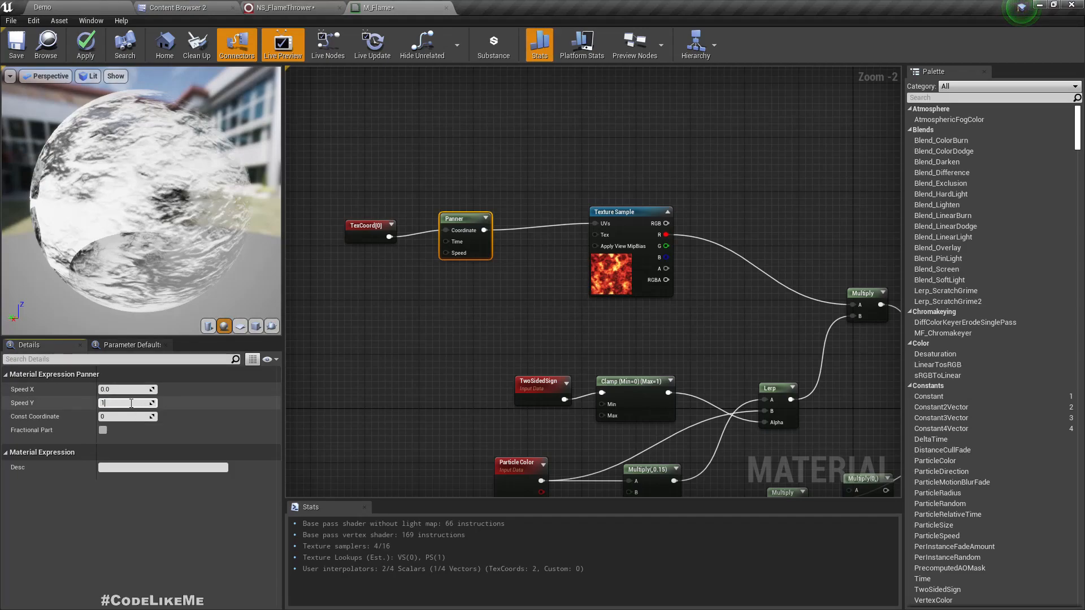
key("Return")
left_click_drag(102, 154, 181, 155)
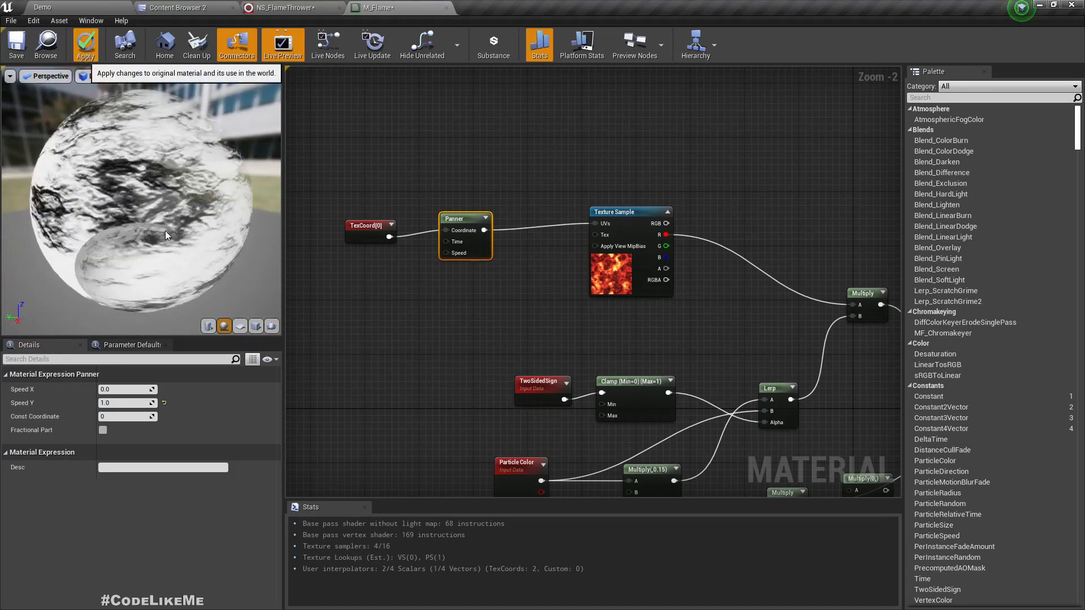
Examine the panning flame texture in the NS_FlameThrower preview at different distances and simulation times.
left_click(285, 6)
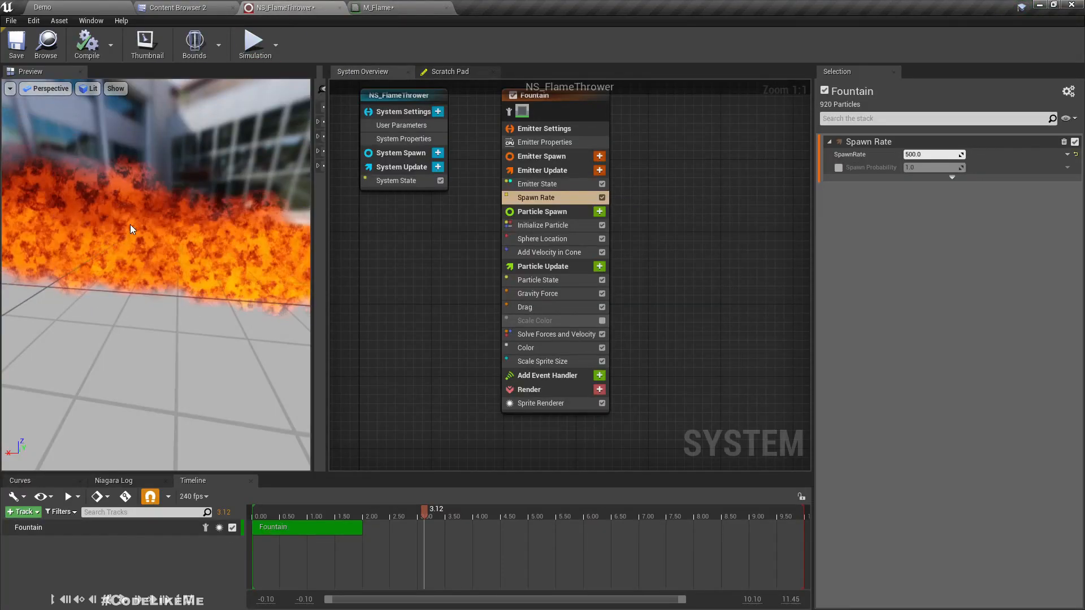
scroll(147, 226, "down", 5)
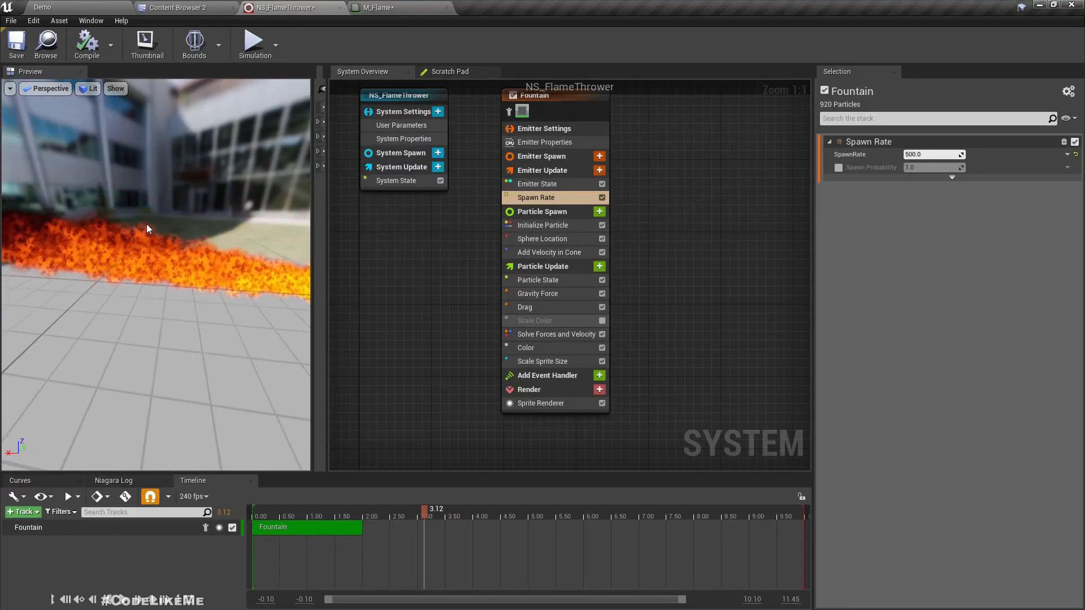
middle_click_drag(147, 224, 124, 228)
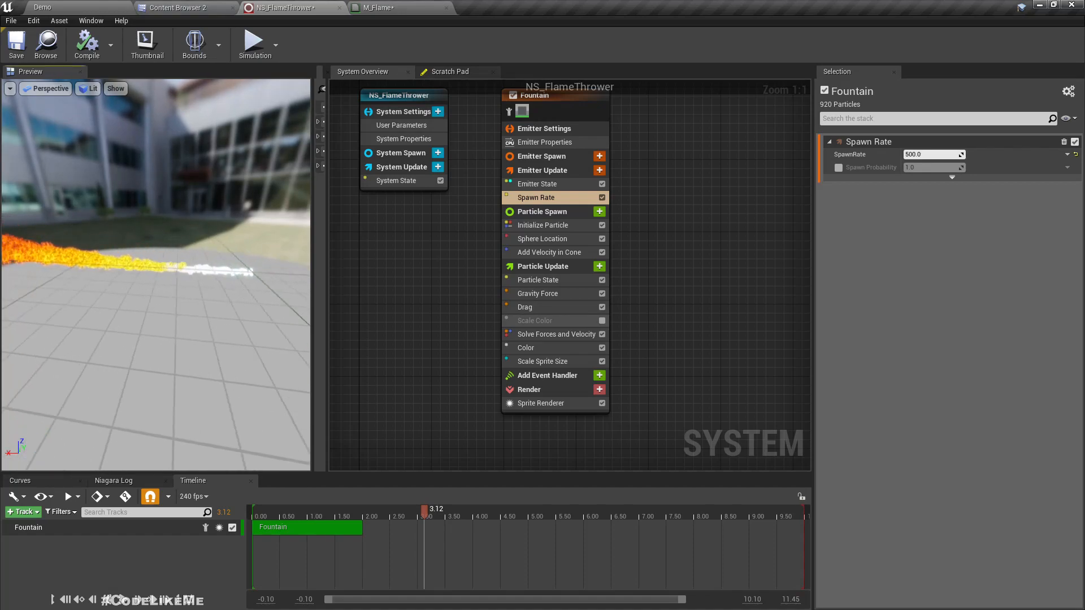
middle_click_drag(155, 272, 85, 272)
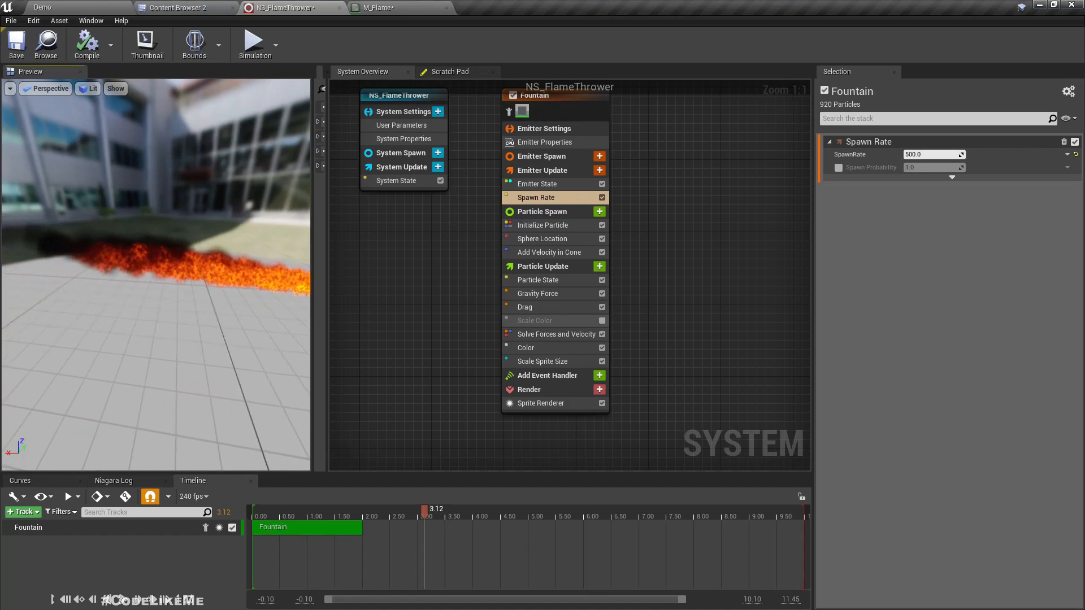
key("space")
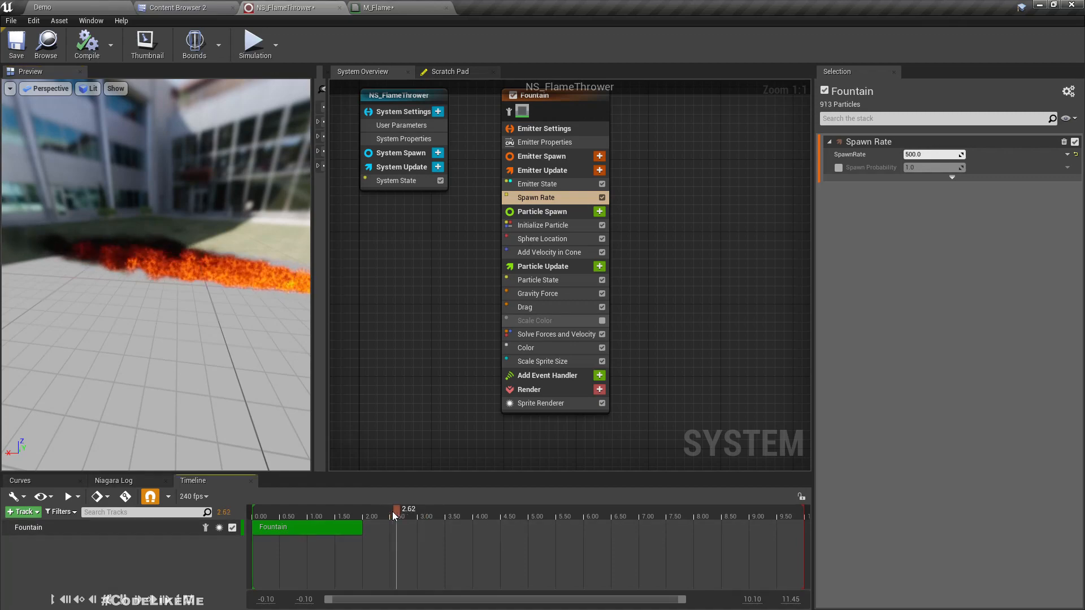
middle_click_drag(188, 367, 34, 357)
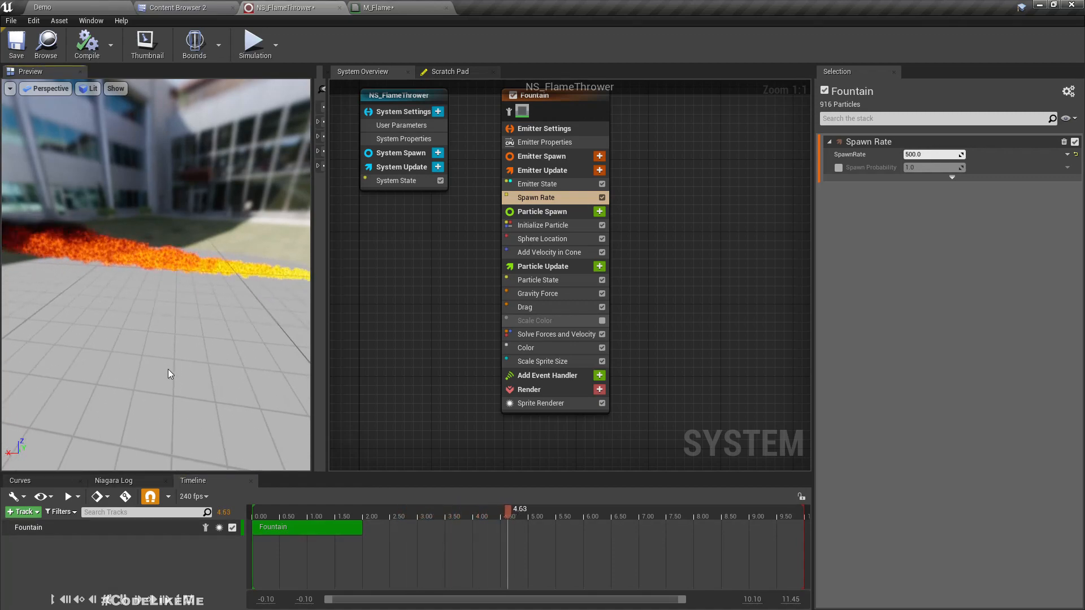
scroll(168, 350, "down", 2)
scroll(166, 346, "down", 2)
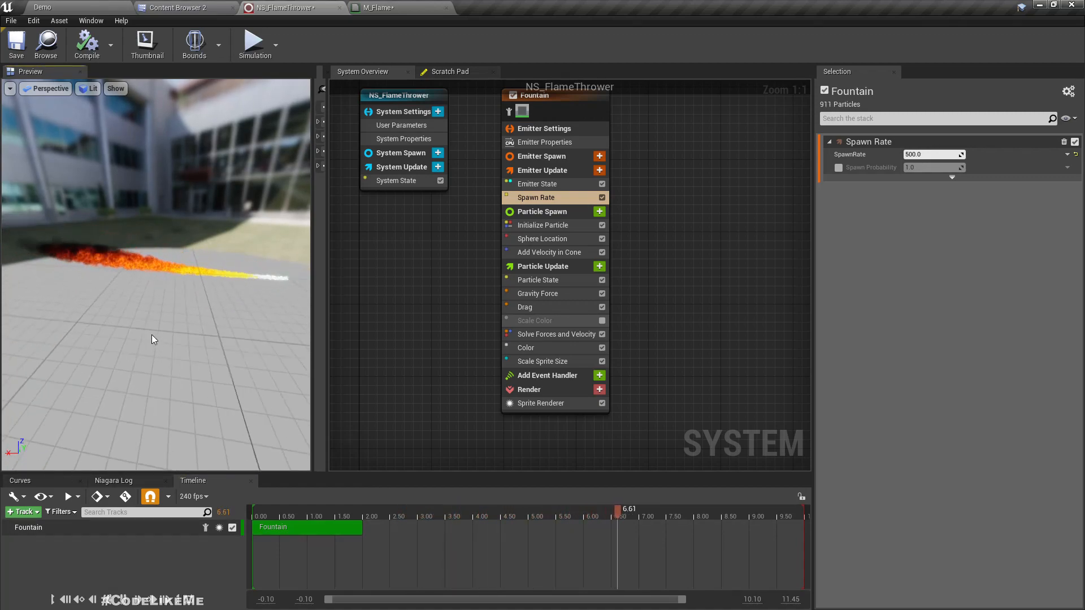
Inspect the flame in the Demo level from several angles and distances.
left_click(111, 6)
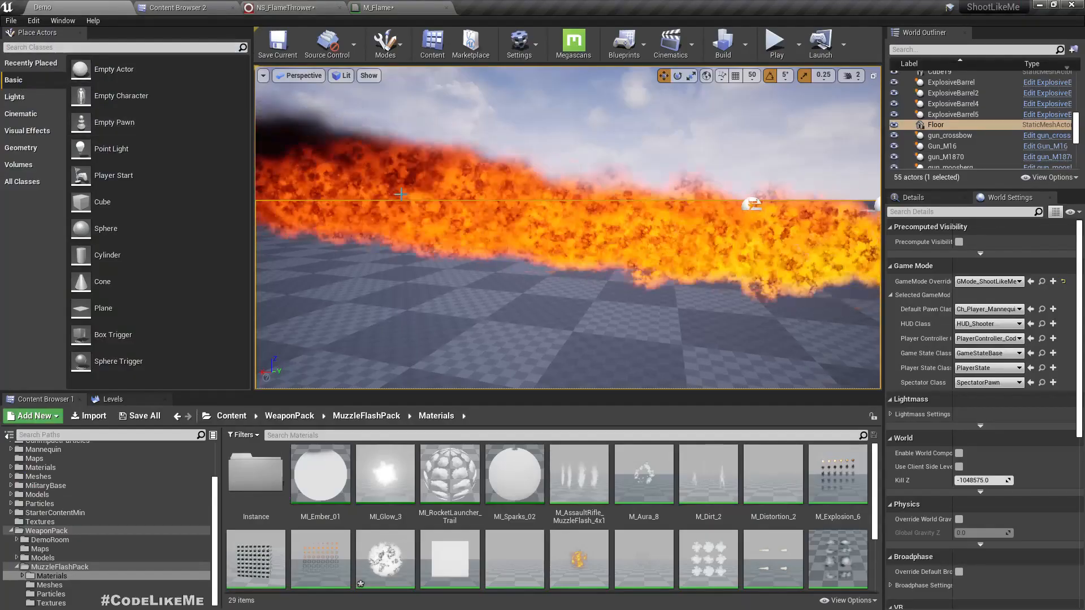
right_click_drag(567, 228, 730, 206)
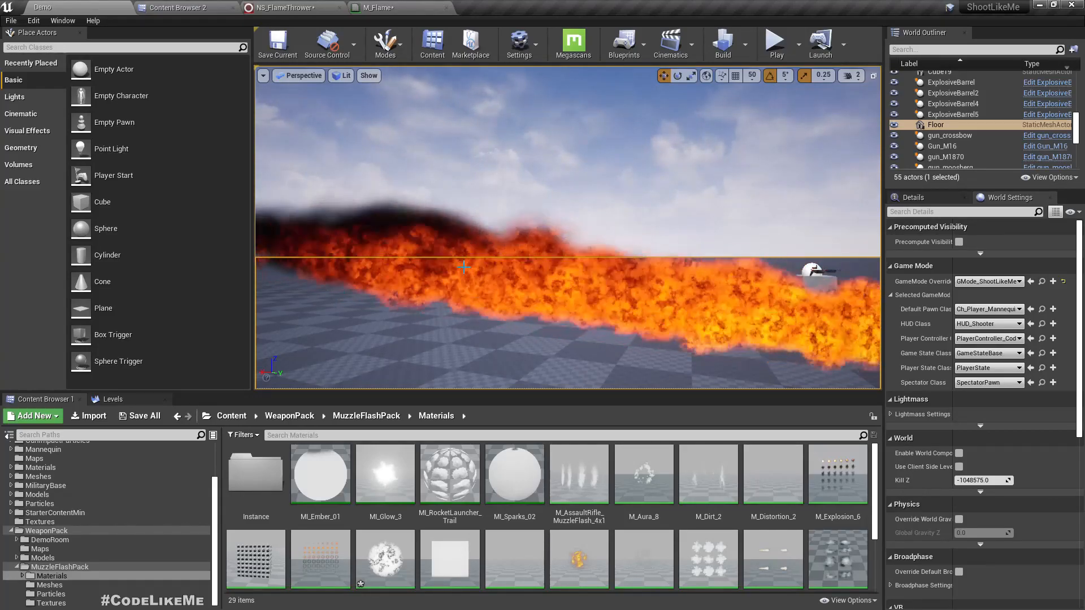
scroll(463, 264, "down", 3)
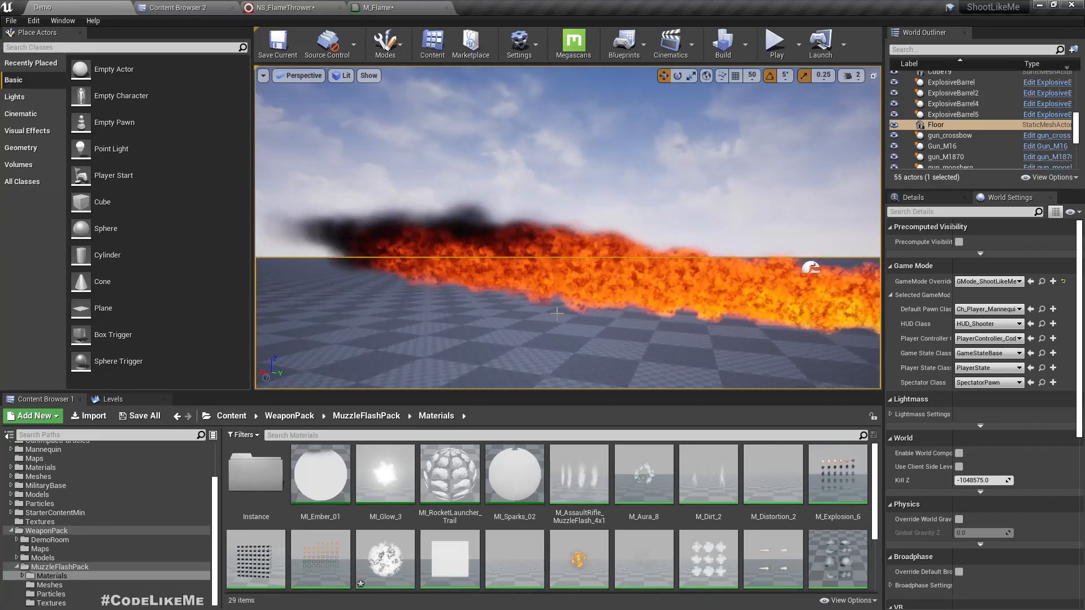
right_click_drag(463, 264, 497, 254)
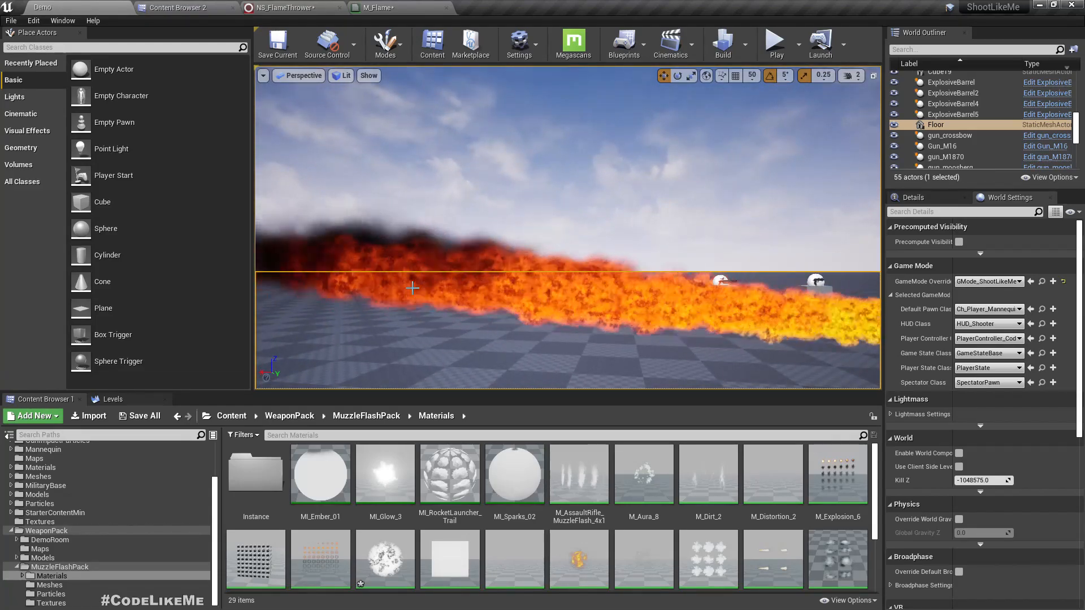
right_click_drag(405, 292, 395, 293)
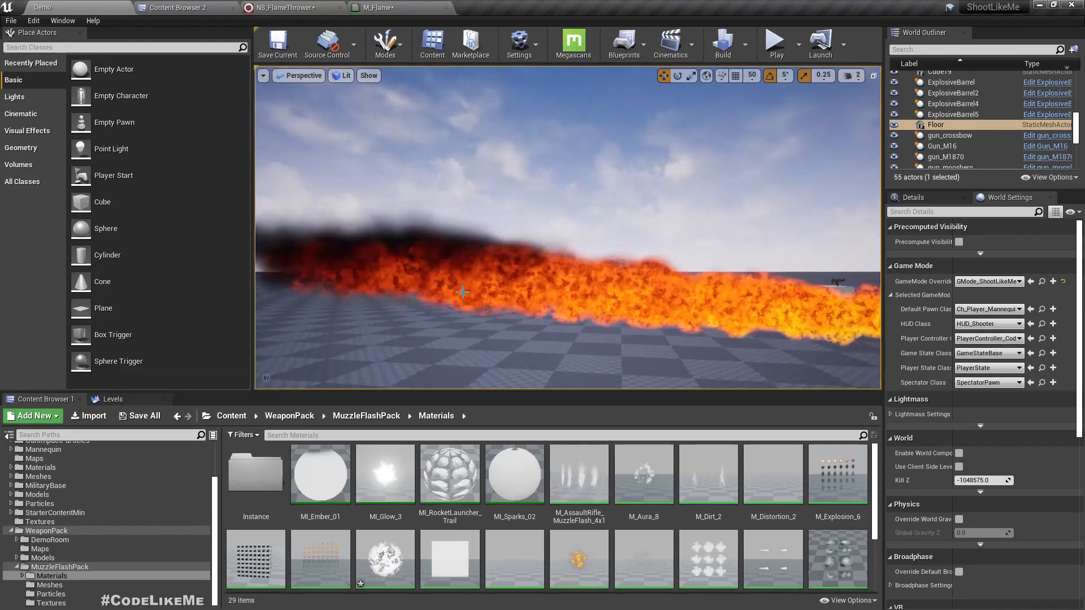
right_click_drag(463, 292, 613, 303)
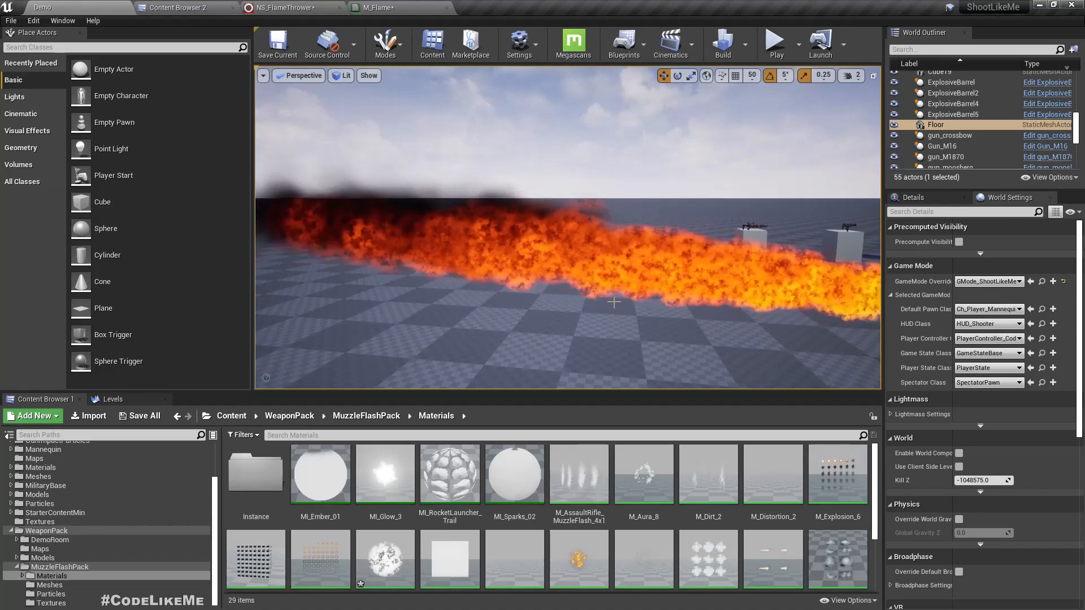
Set M_Flame's blend mode to Additive with the Unlit shading model and apply the material.
left_click(376, 9)
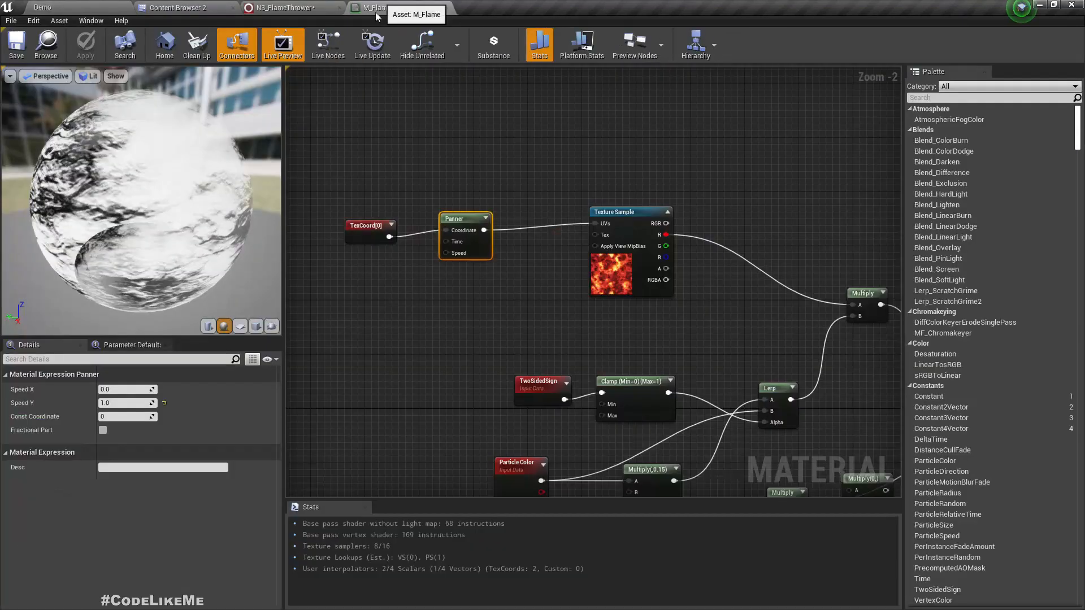
left_click(444, 292)
left_click(130, 517)
left_click(110, 549)
left_click(136, 547)
left_click(115, 554)
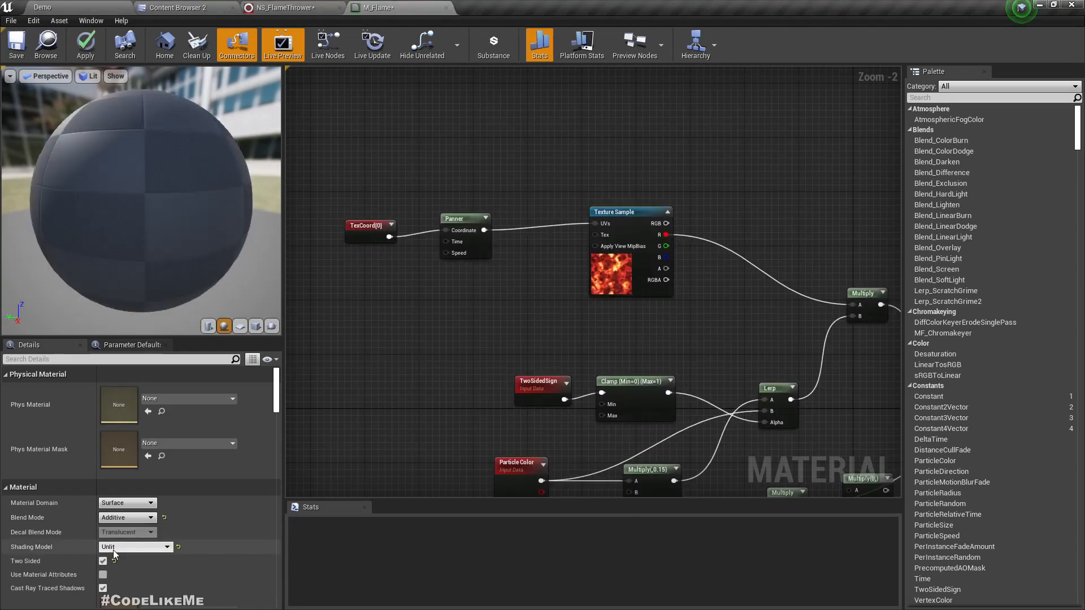
left_click(85, 53)
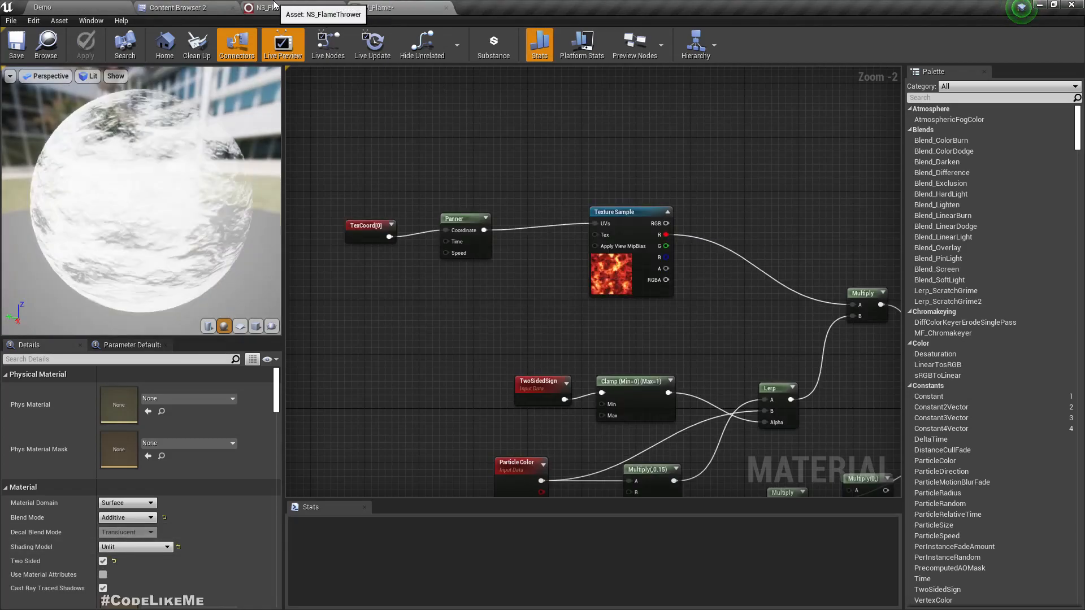
Check the additive flame from several viewpoints in the Demo level and return to the M_Flame material.
left_click(274, 7)
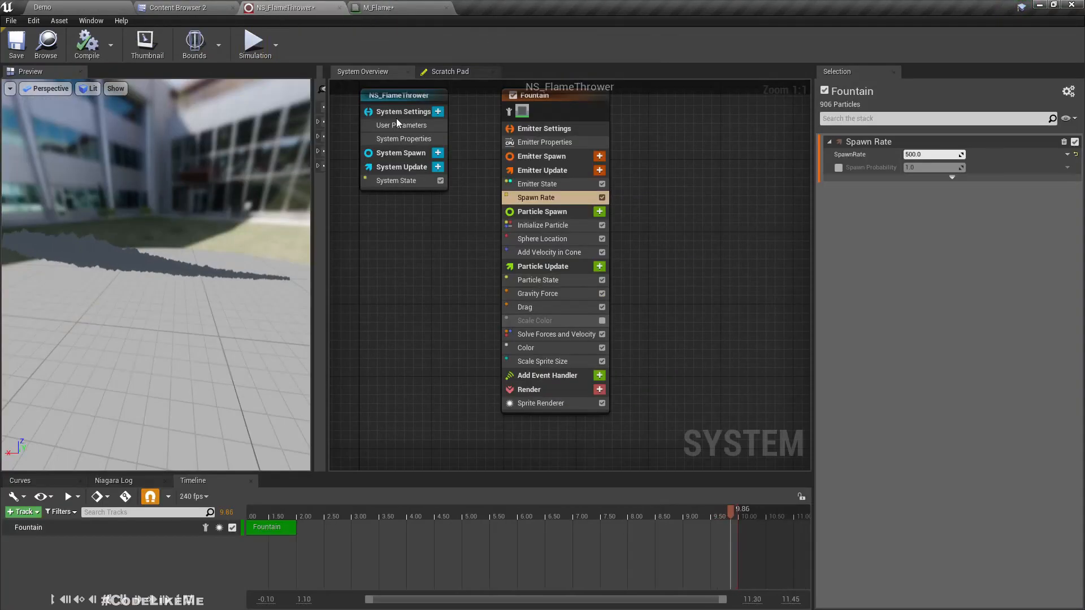
left_click(86, 5)
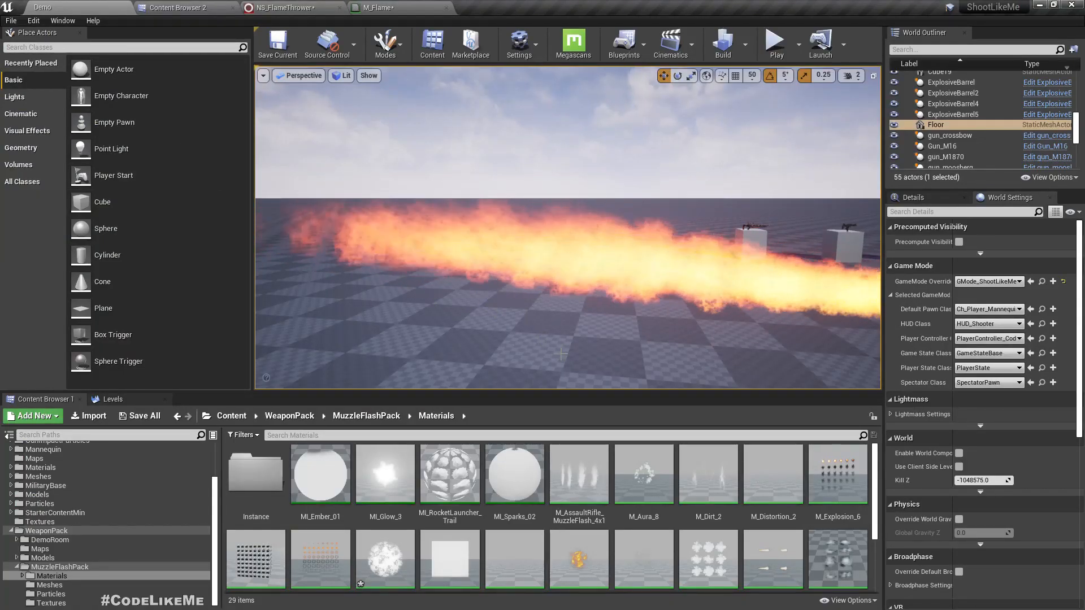
right_click_drag(561, 353, 540, 330)
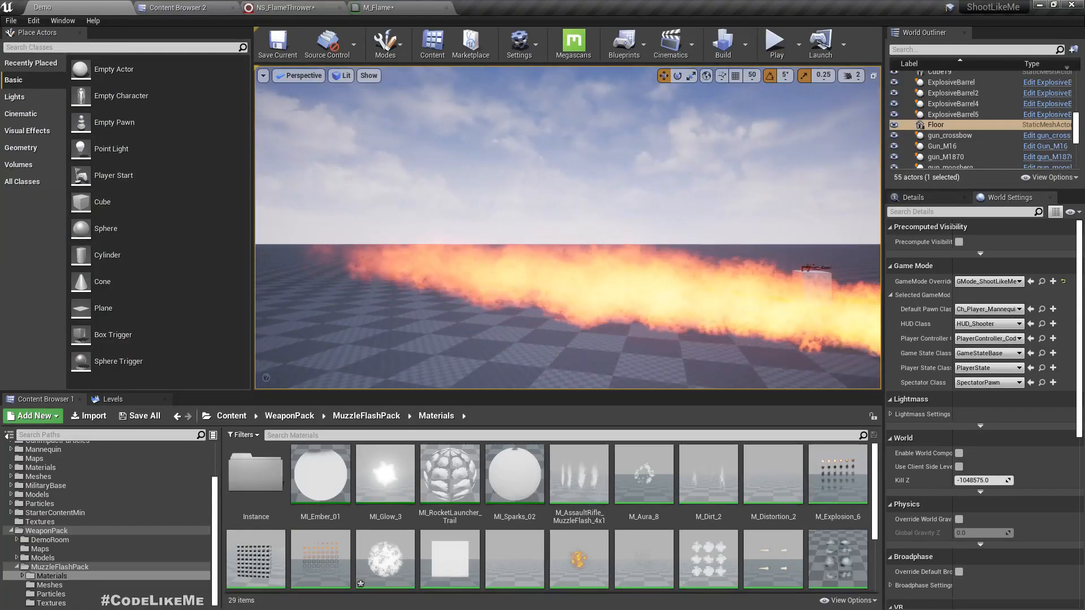
right_click_drag(439, 308, 503, 341)
key("w")
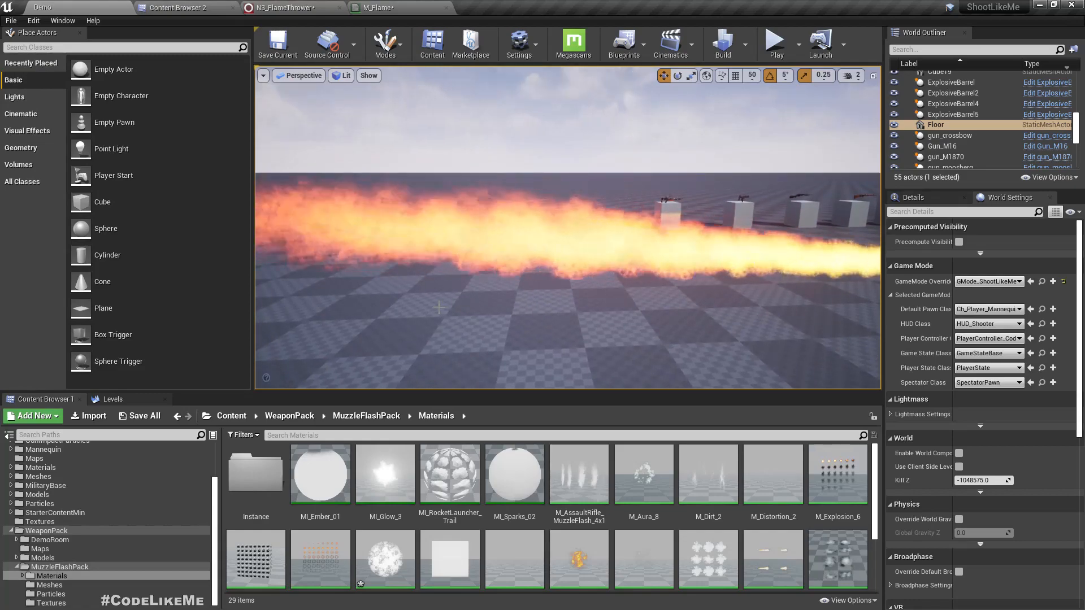
left_click(391, 7)
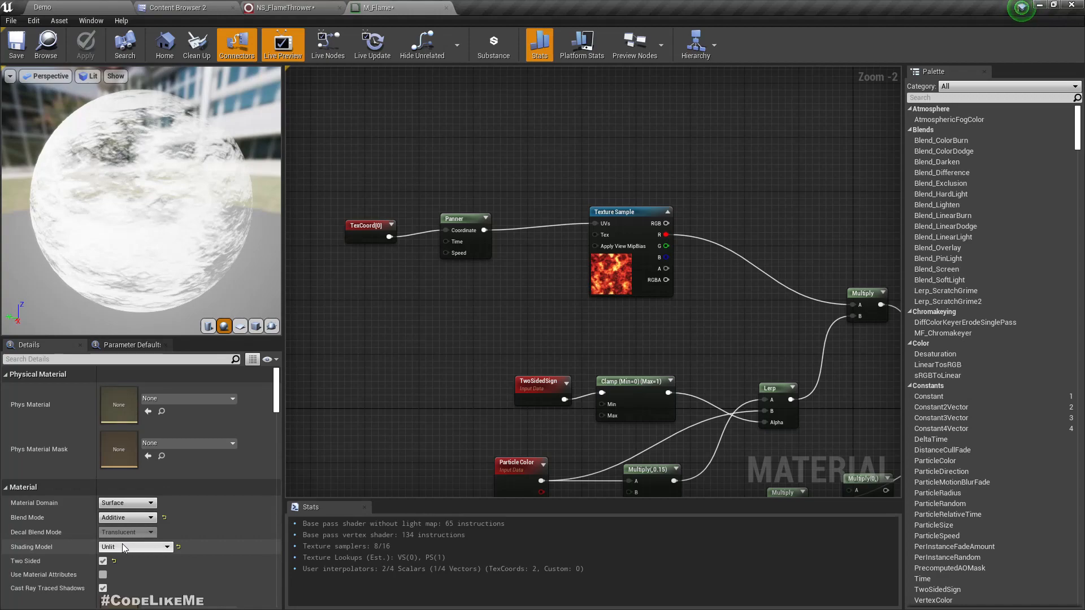
Try the Translucent blend mode on M_Flame, then restore Additive, applying the material after each change.
left_click(120, 519)
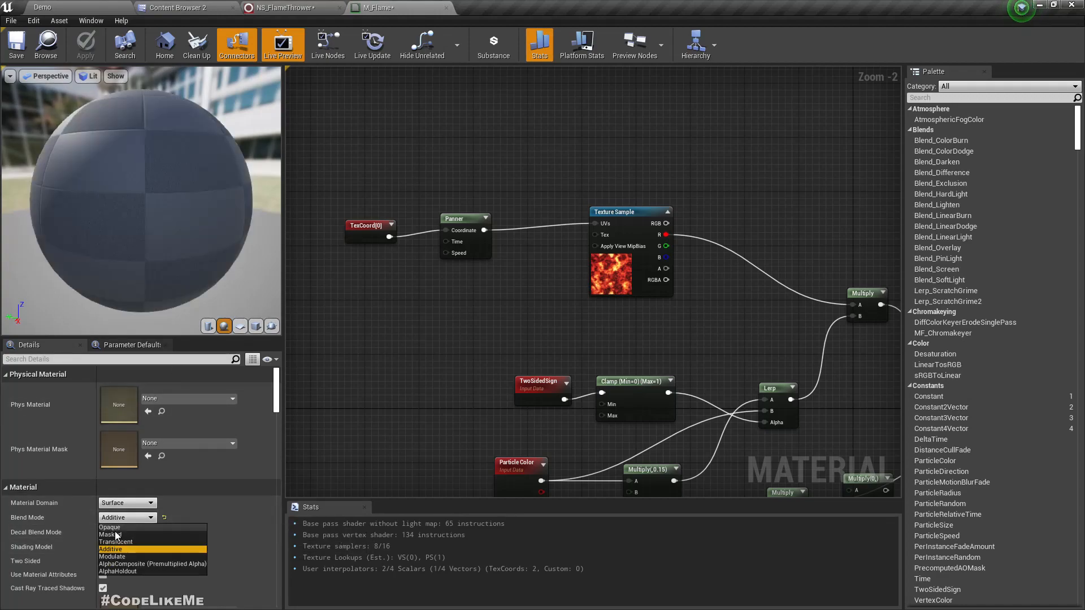
left_click(117, 542)
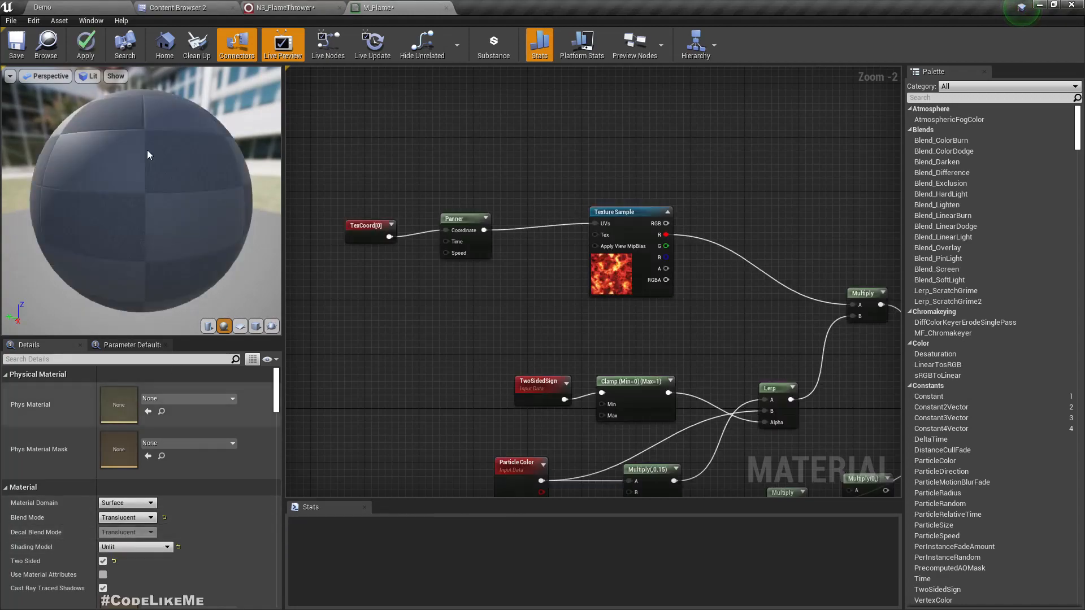
left_click(97, 47)
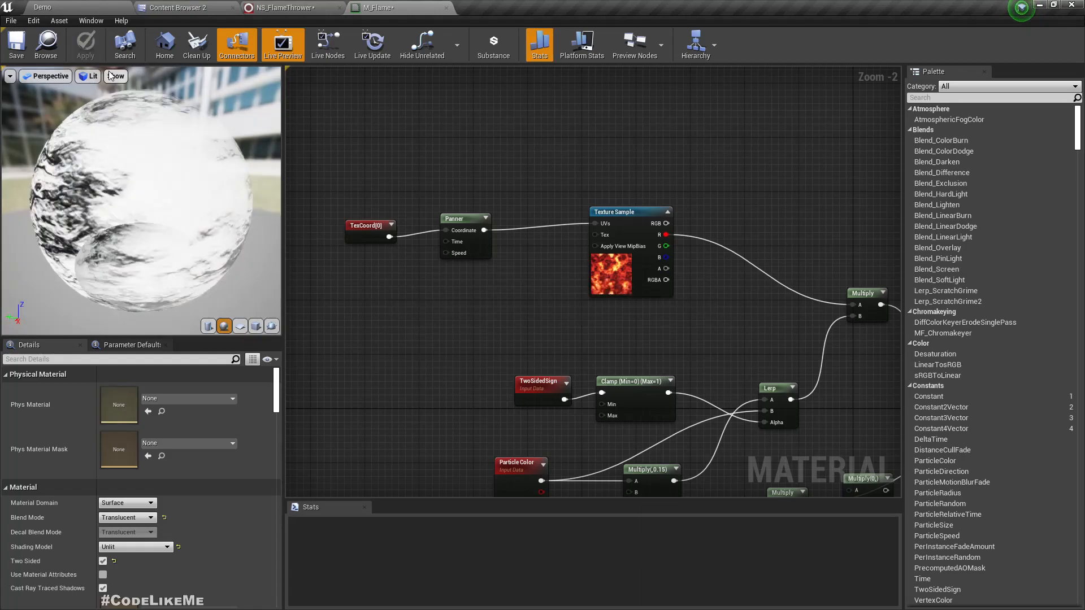
left_click(128, 518)
left_click(111, 549)
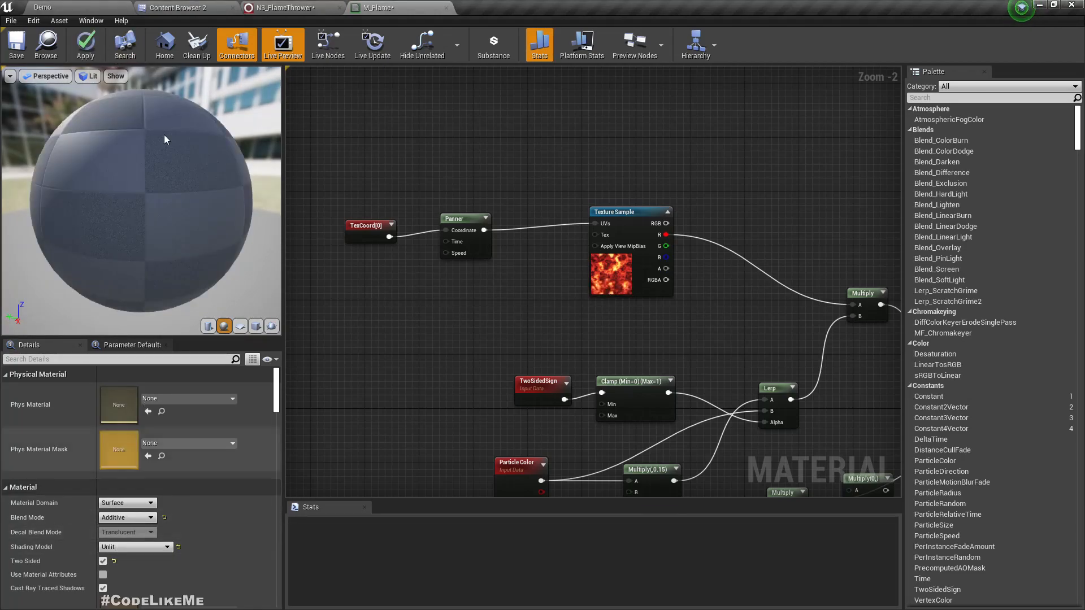
left_click(86, 49)
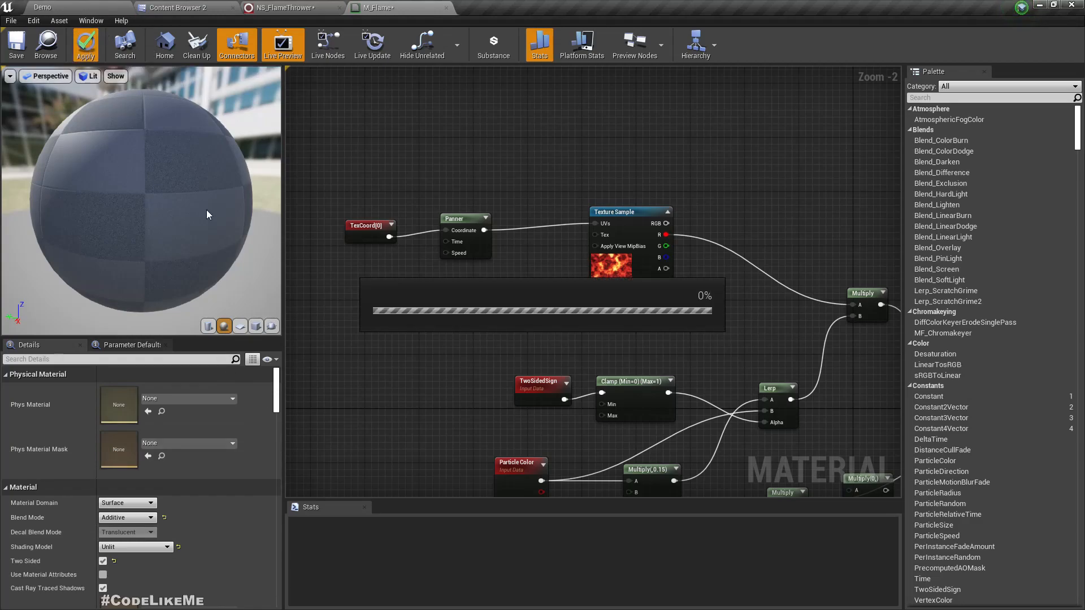
Locate M_Flame in the project's Materials folder and duplicate it as M_Flame_Translucent.
left_click(46, 46)
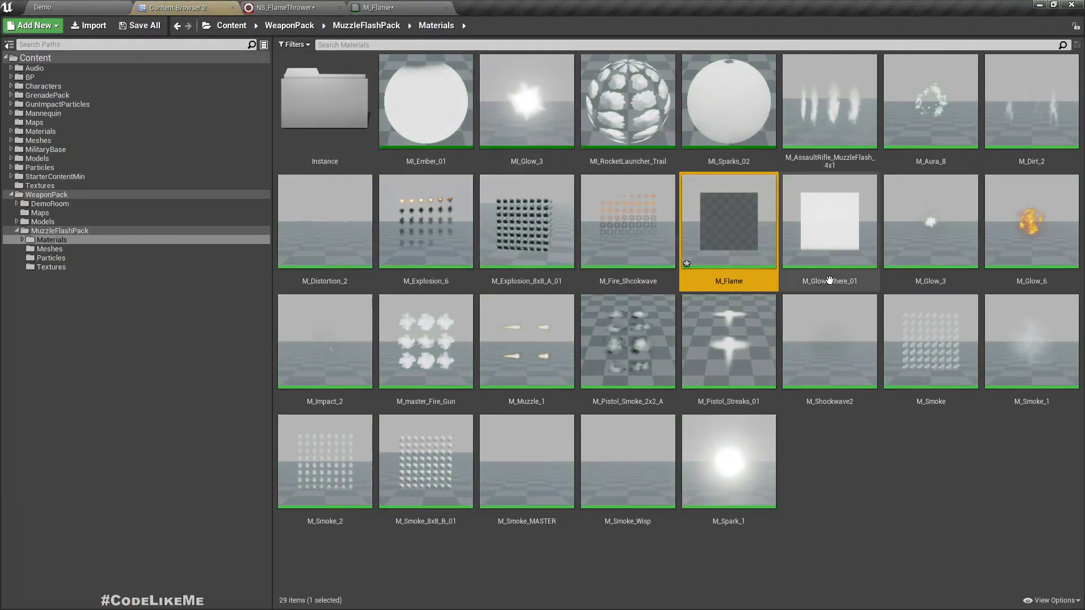
key("F2")
key("Right")
key("BackSpace")
type("_")
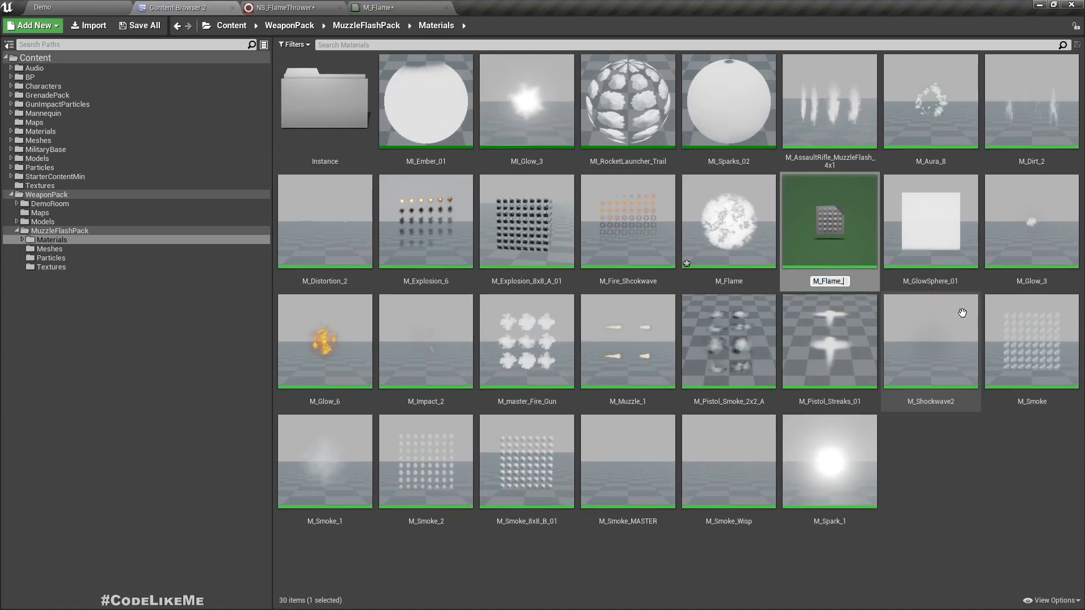
type("Translucent")
key("Return")
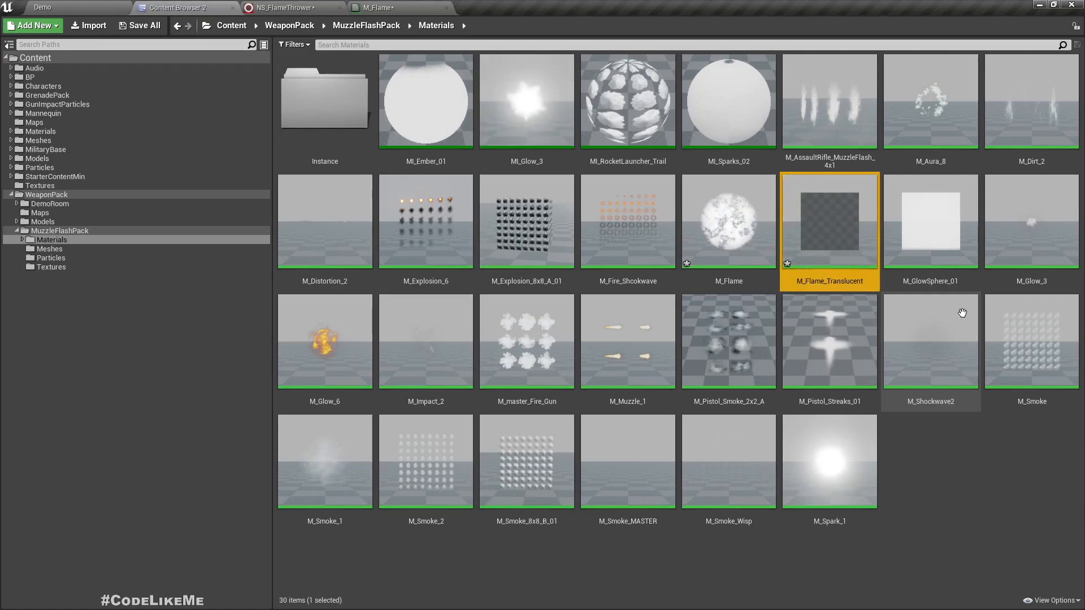
Open M_Flame_Translucent, set its blend mode to Translucent and apply the material.
key("Return")
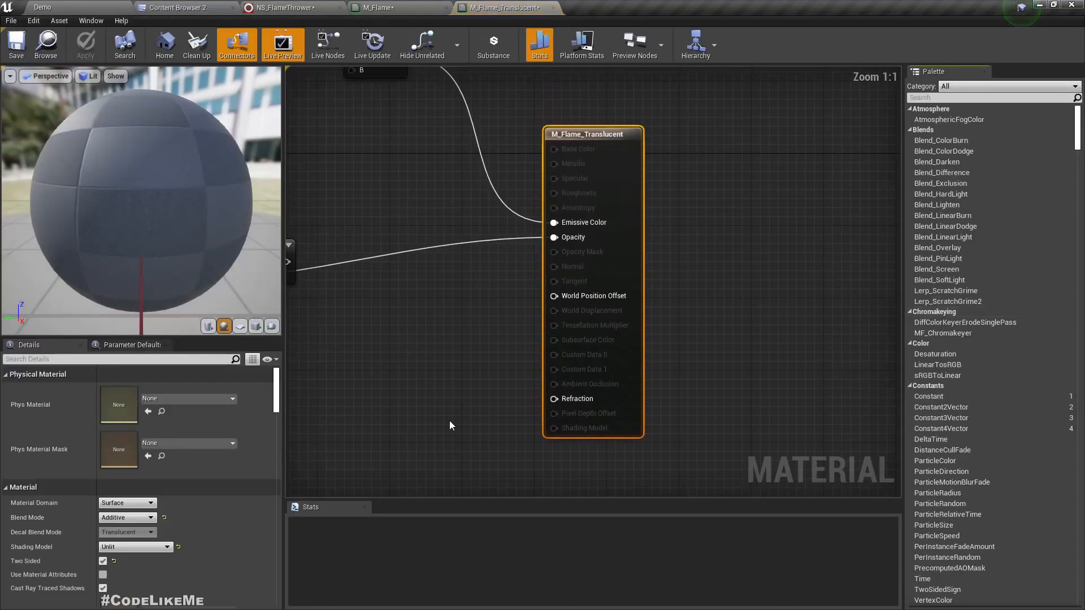
left_click(126, 517)
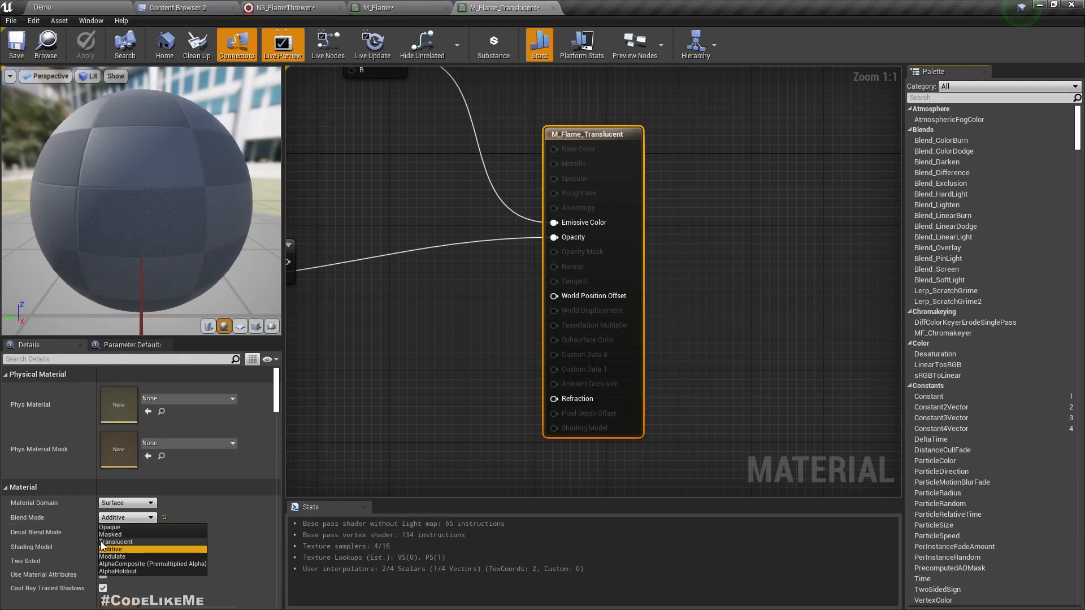
left_click(113, 542)
left_click(86, 52)
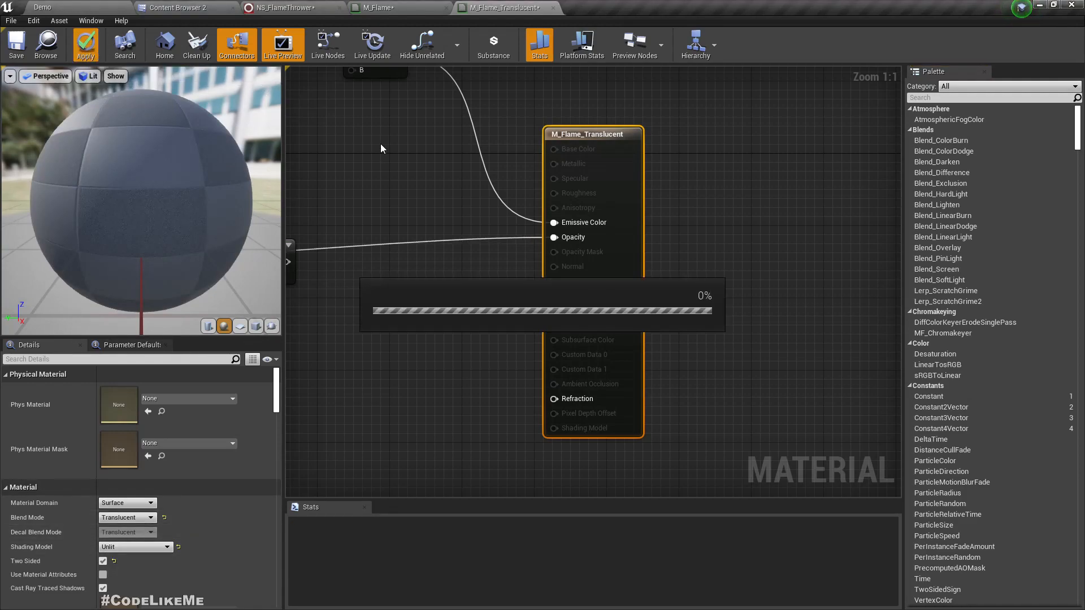
Duplicate the Fountain emitter in the NS_FlameThrower system.
right_click_drag(396, 123, 448, 155)
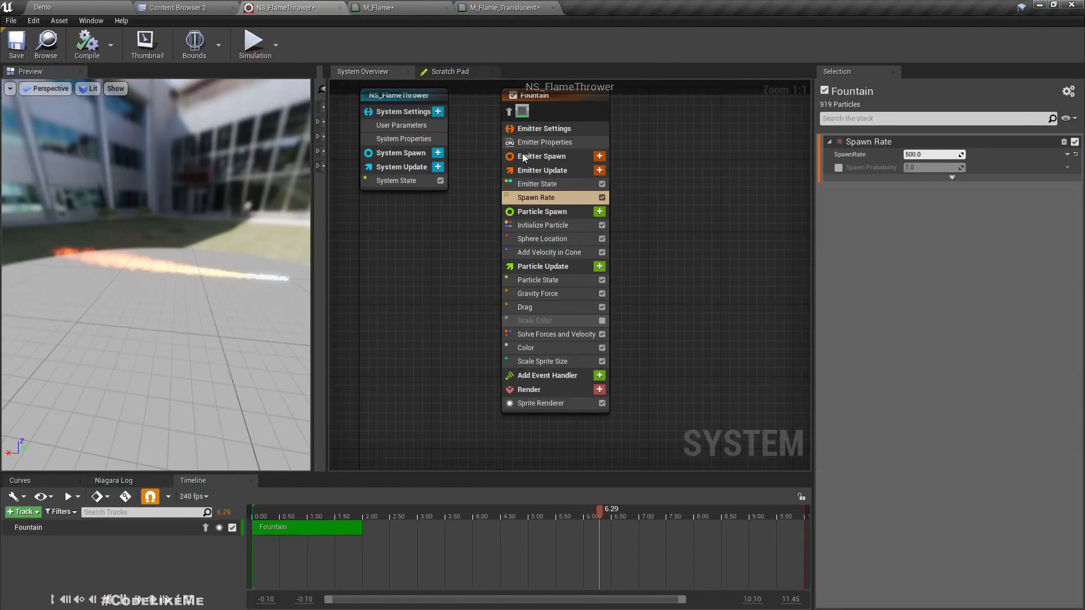
right_click_drag(409, 203, 411, 280)
left_click(560, 168)
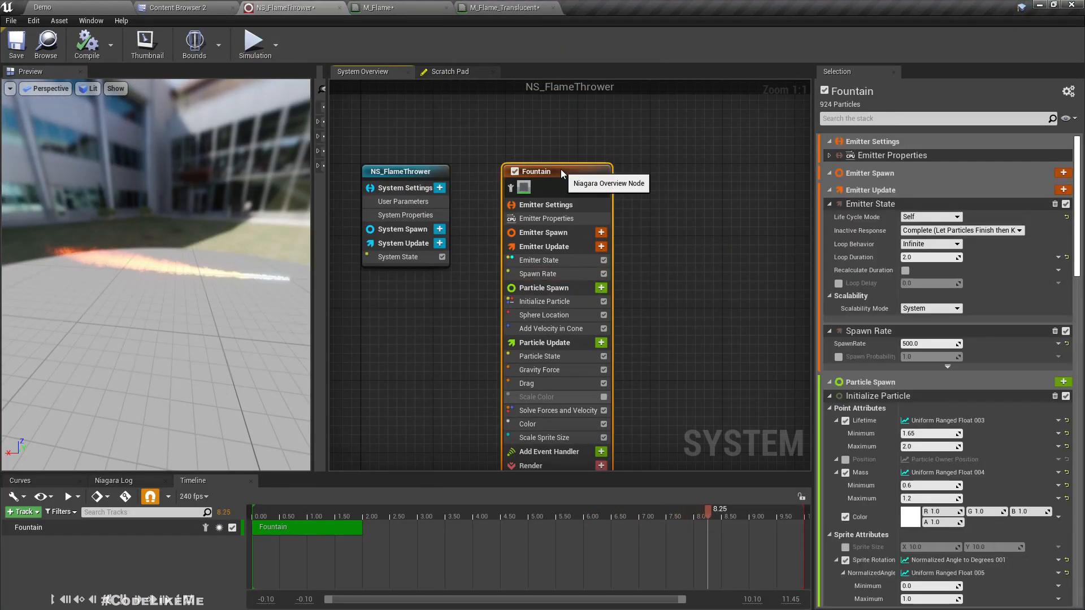
right_click_drag(631, 227, 626, 174)
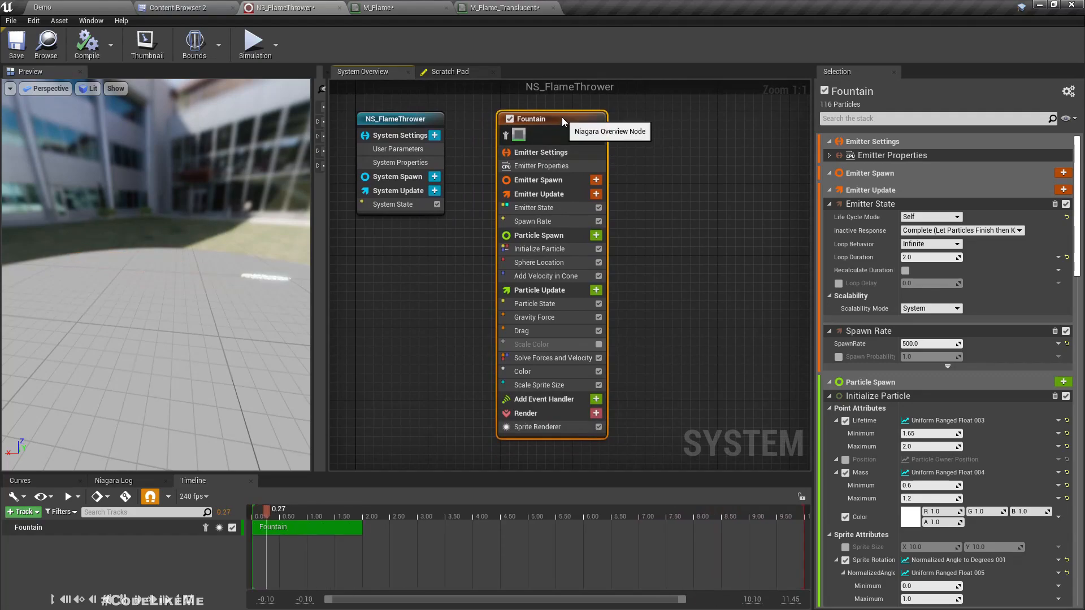
key("ctrl+d")
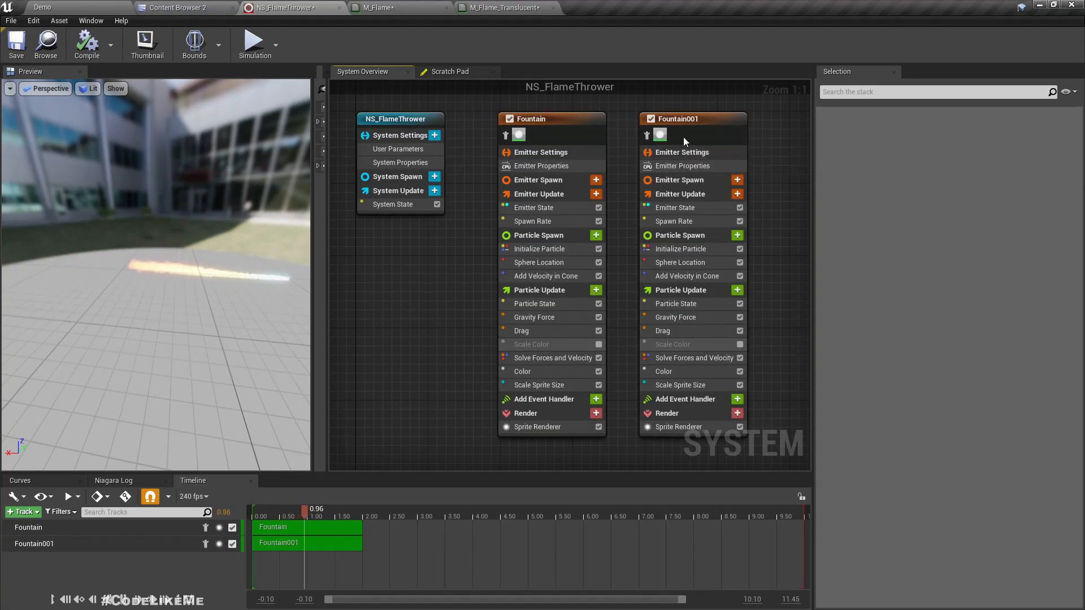
Assign M_Flame_Translucent as the Sprite Renderer material of the duplicated Fountain001 emitter.
left_click(676, 427)
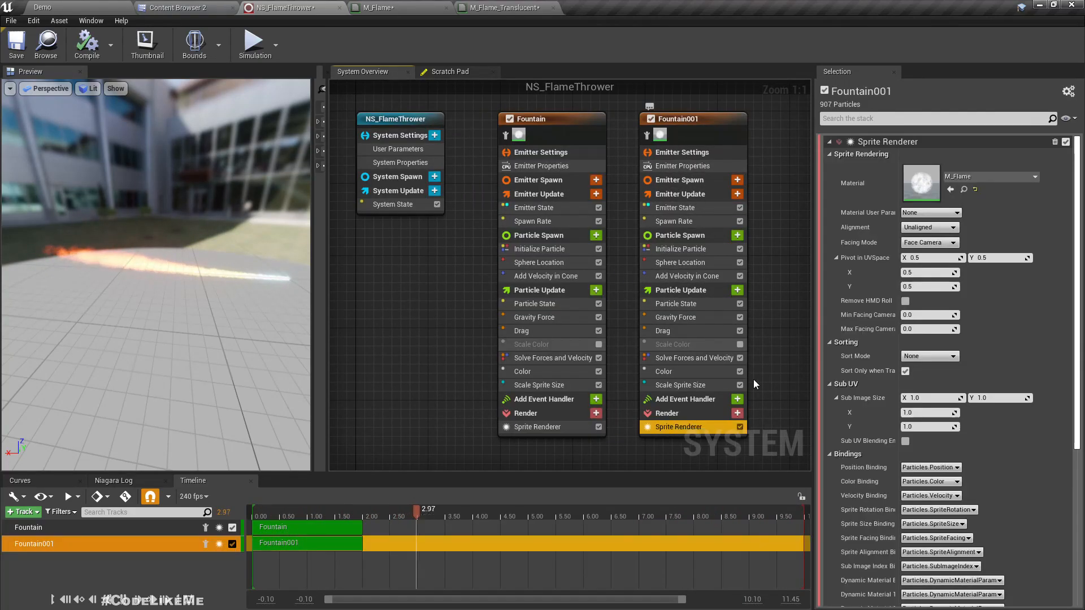
left_click(971, 177)
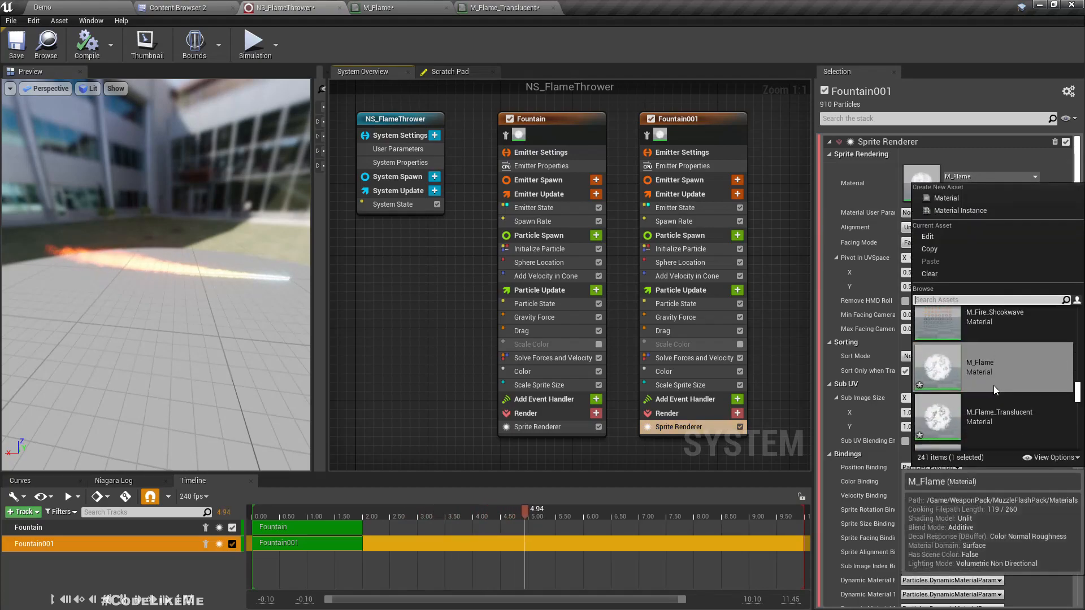
left_click(1000, 414)
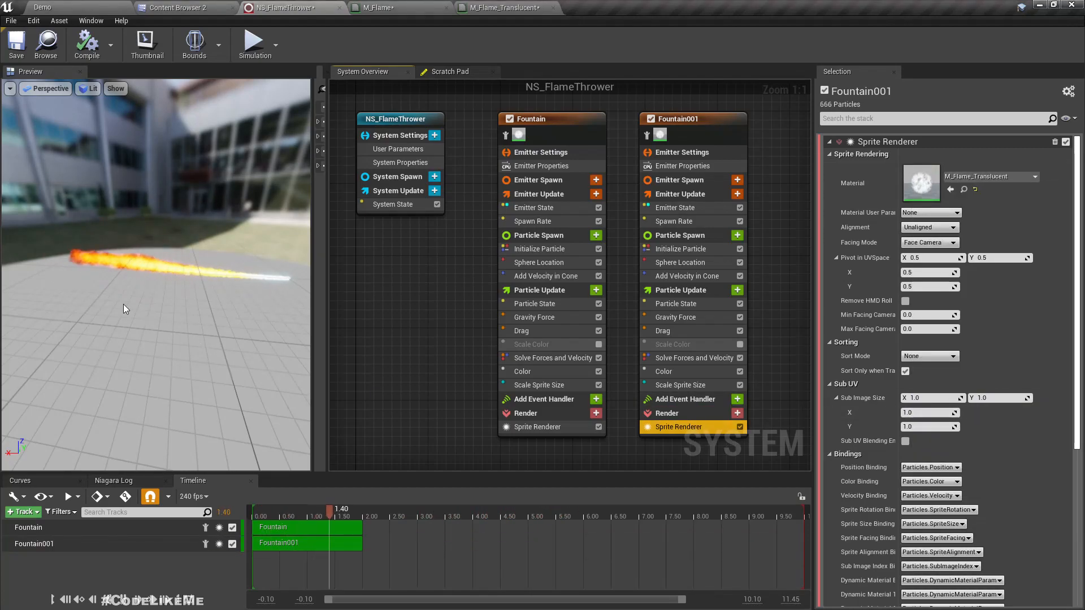
Inspect the combined additive and translucent flame in the NS_FlameThrower preview and the Demo level.
scroll(82, 262, "up", 4)
middle_click_drag(82, 262, 130, 243)
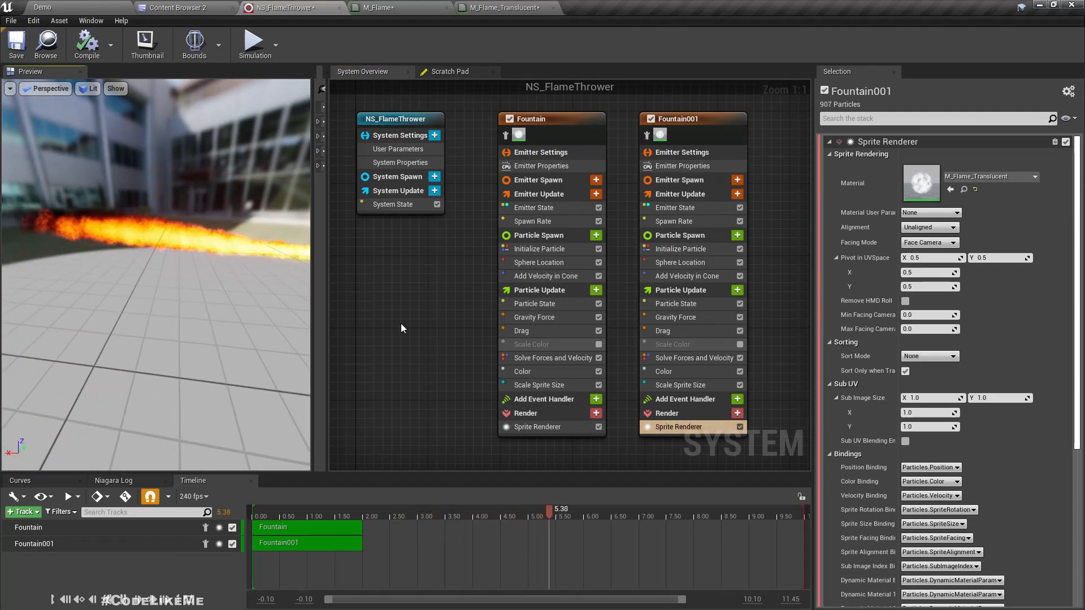
scroll(130, 248, "up", 2)
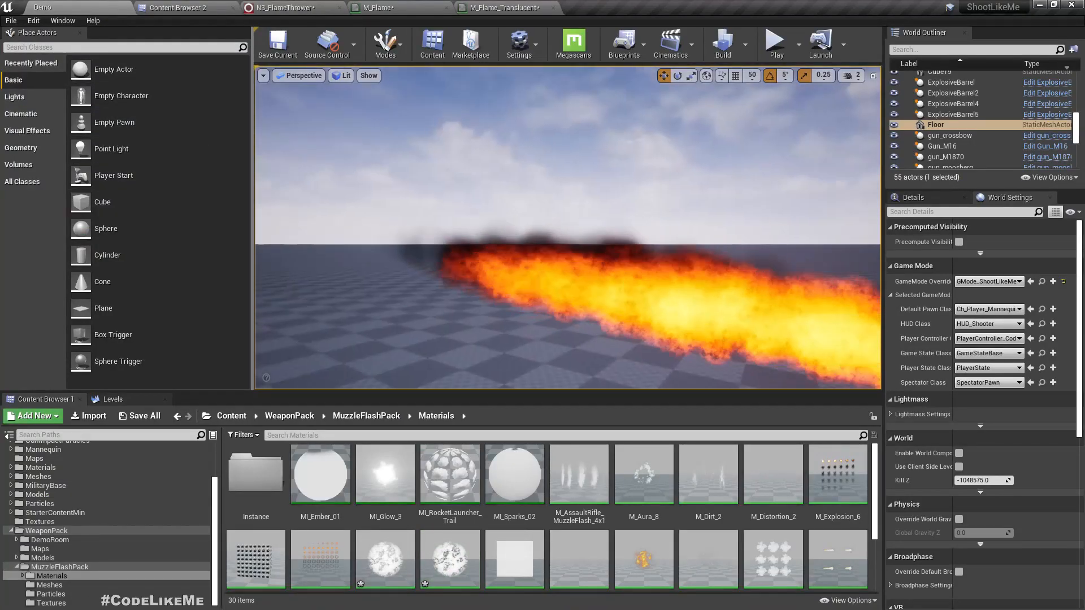
right_click_drag(414, 231, 491, 281)
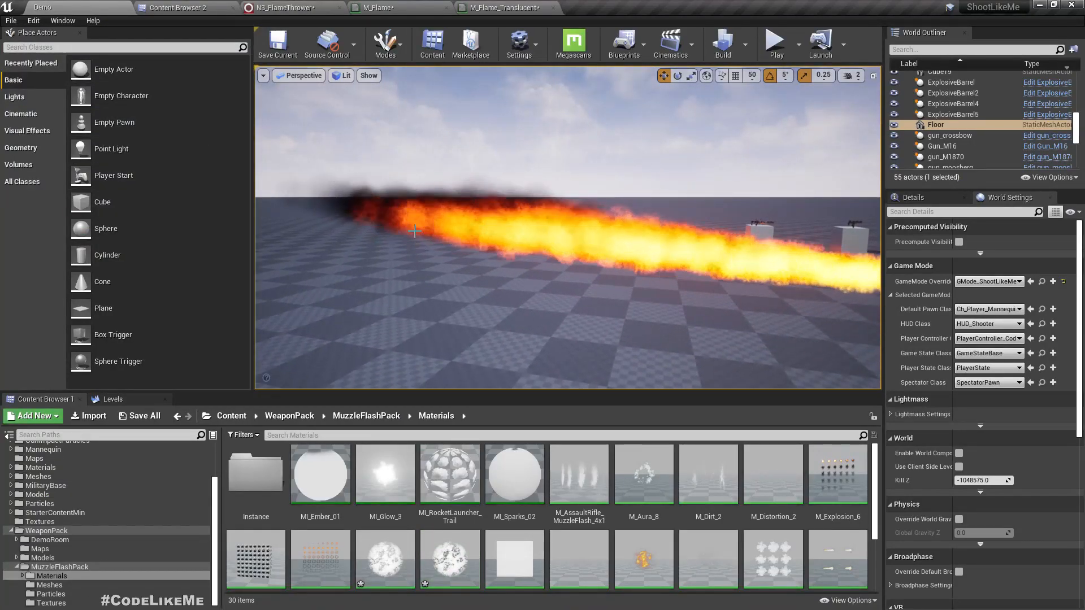
mouse_move(415, 231)
right_mouse_down()
mouse_move(556, 230)
mouse_move(422, 232)
right_mouse_up()
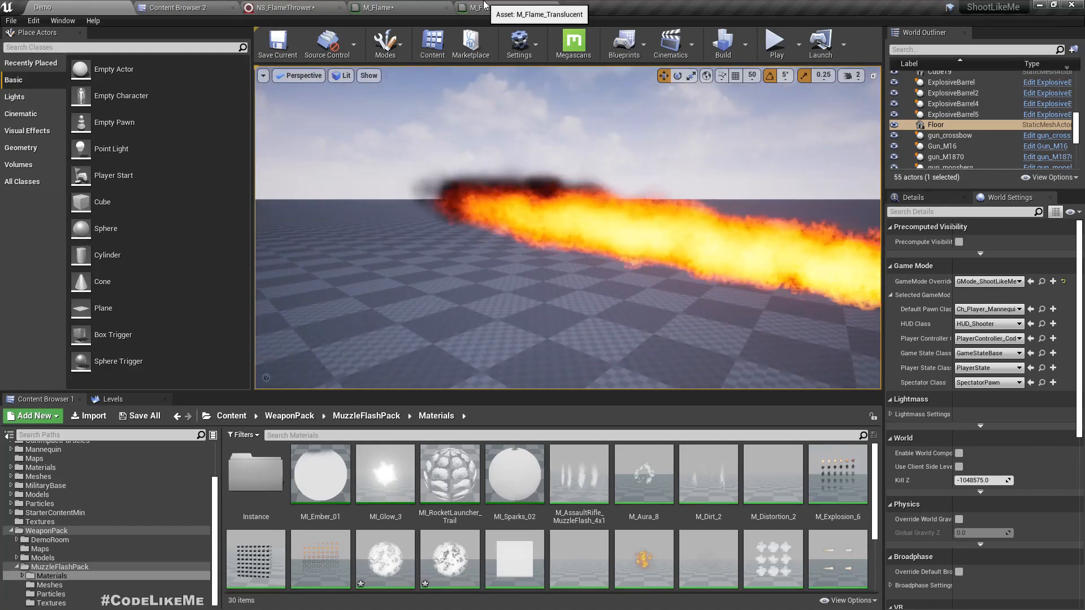
left_click(285, 8)
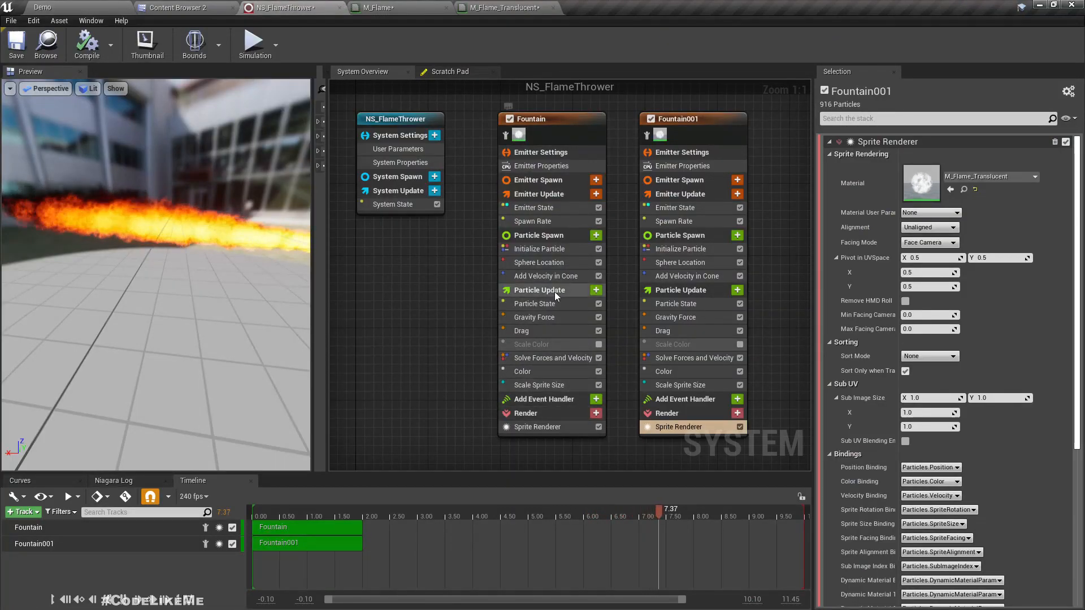
left_click_drag(95, 269, 192, 270)
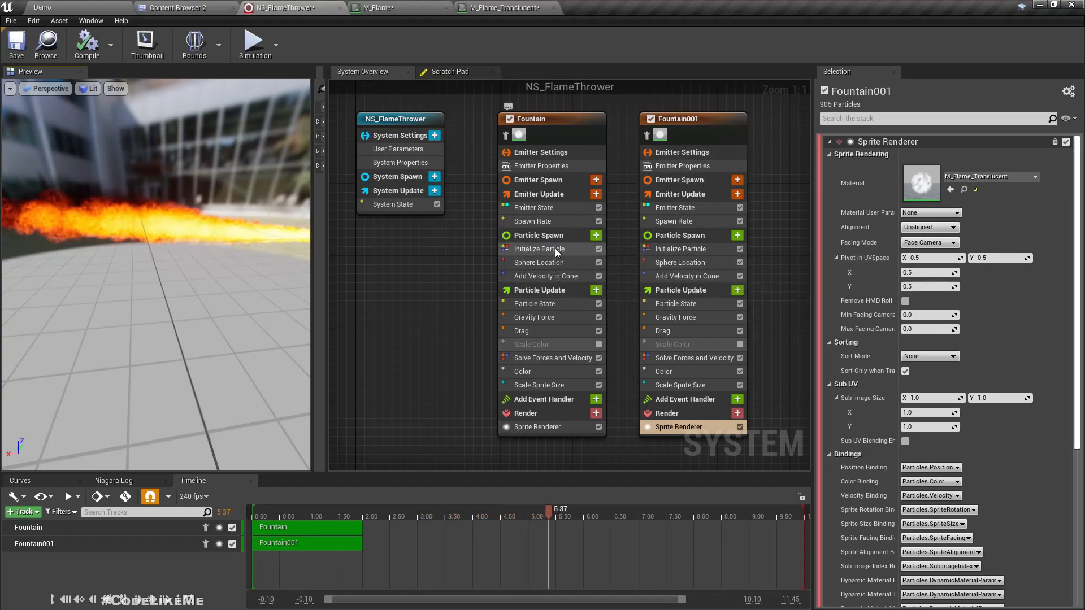
Set the Spawn Rate to 300 for the Fountain emitter and 200 for the Fountain001 emitter.
left_click(544, 220)
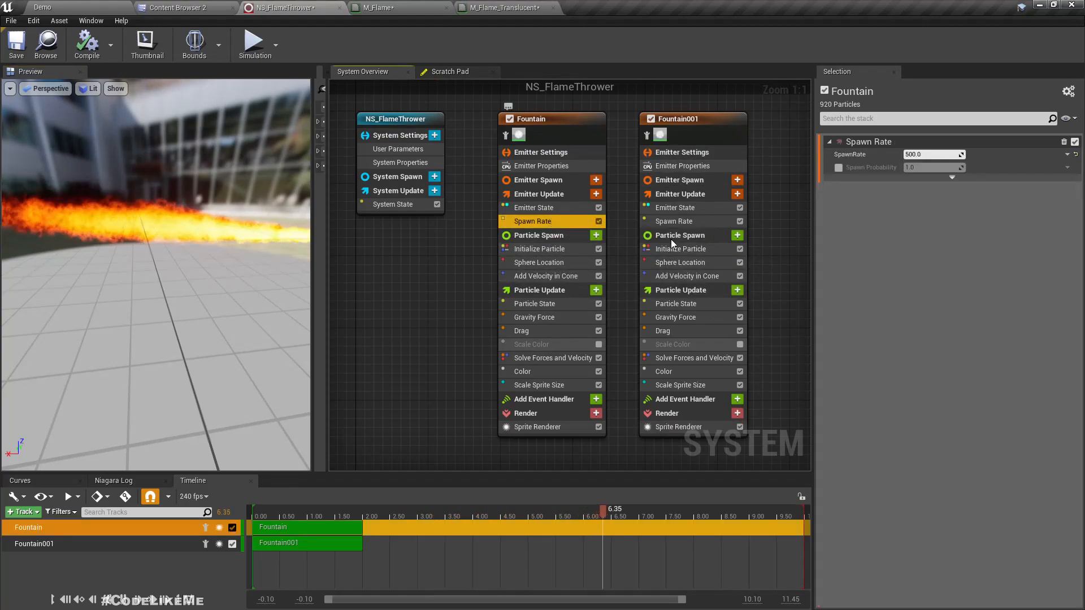
left_click(930, 155)
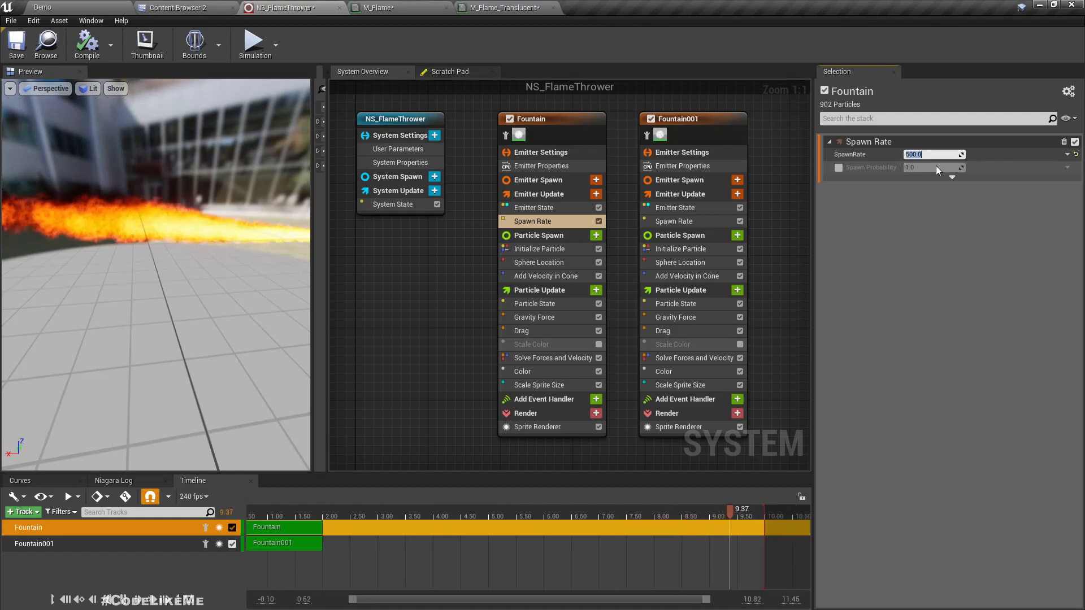
type("300")
key("Return")
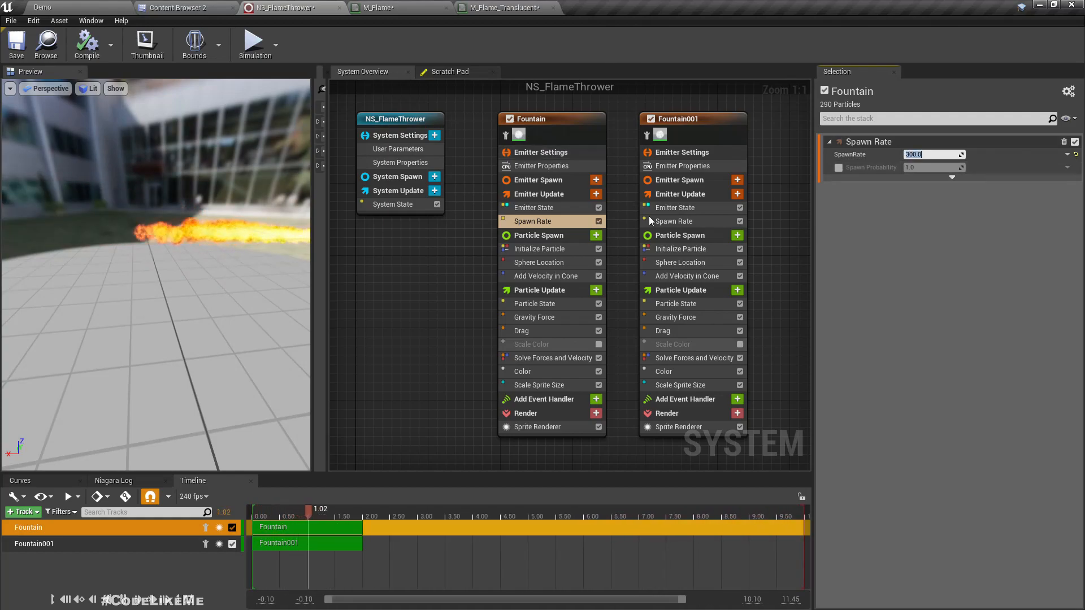
left_click(678, 221)
left_click(932, 155)
type("200")
key("Return")
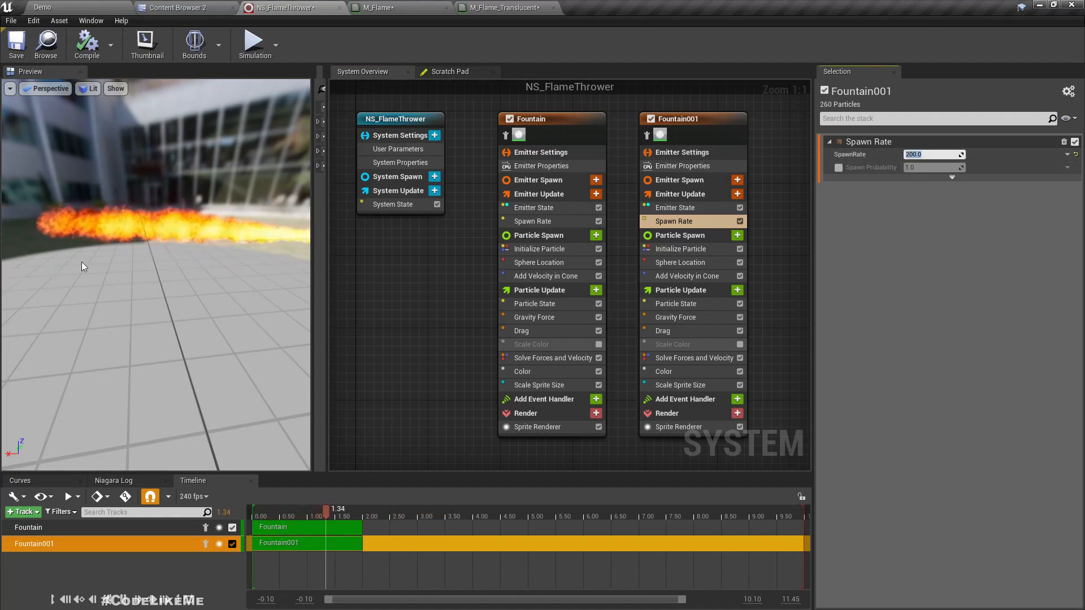
Check the flame in the Demo level and move Fountain001's Color curve stops earlier, black to about 0.5 and orange to about 0.3.
left_click_drag(167, 252, 169, 220)
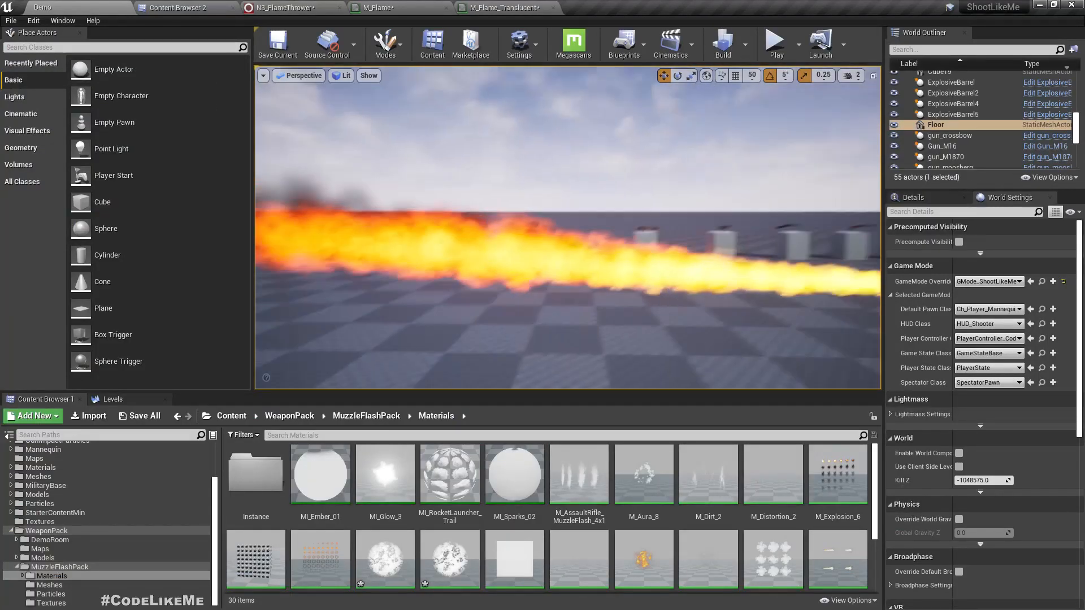
right_click_drag(568, 227, 491, 204)
right_click_drag(419, 210, 463, 246)
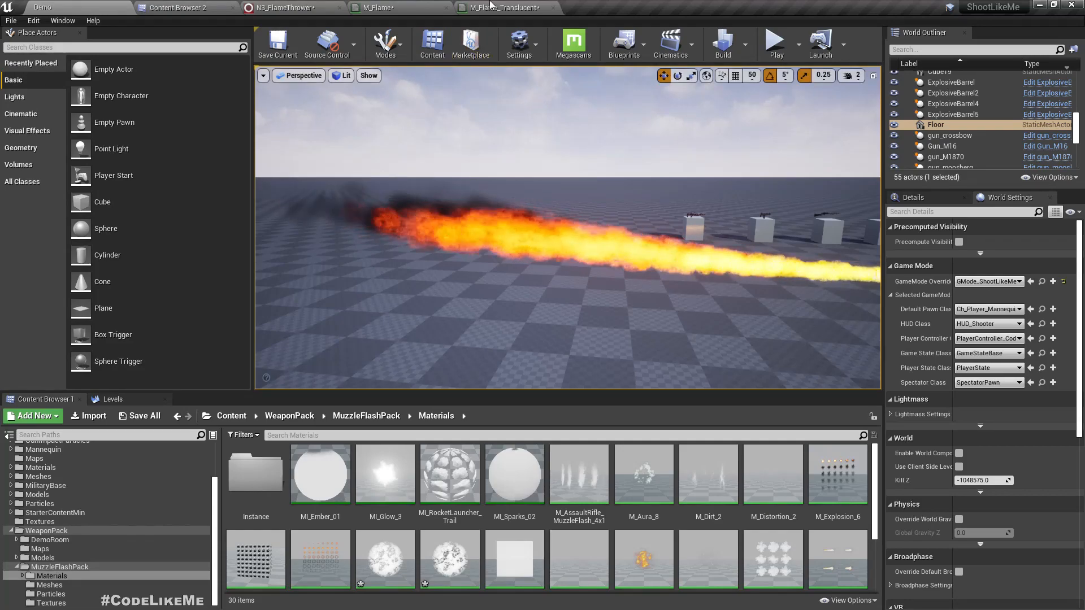
left_click(277, 7)
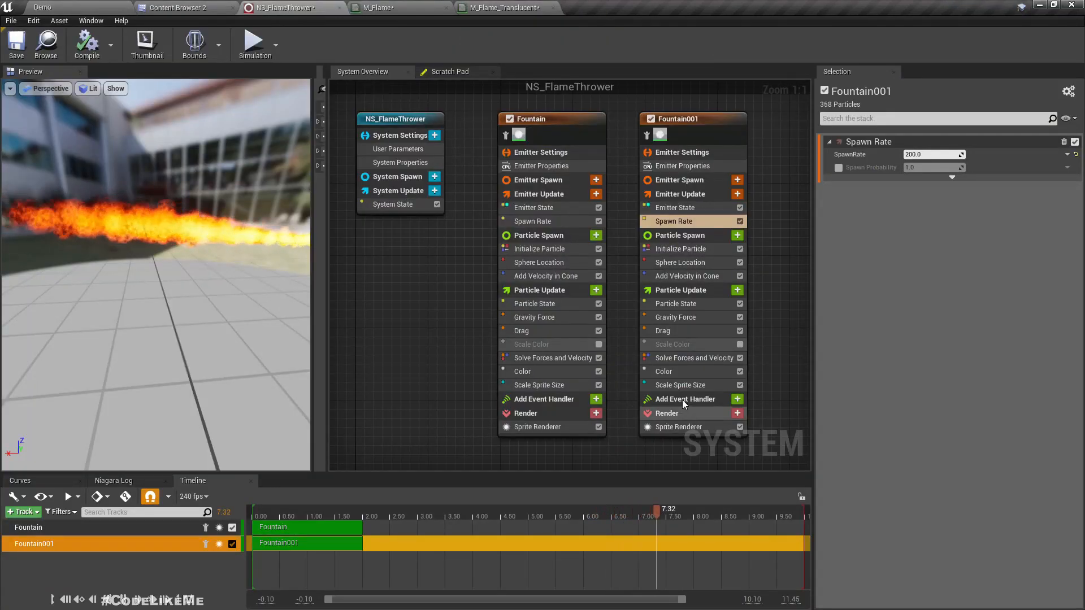
left_click(674, 369)
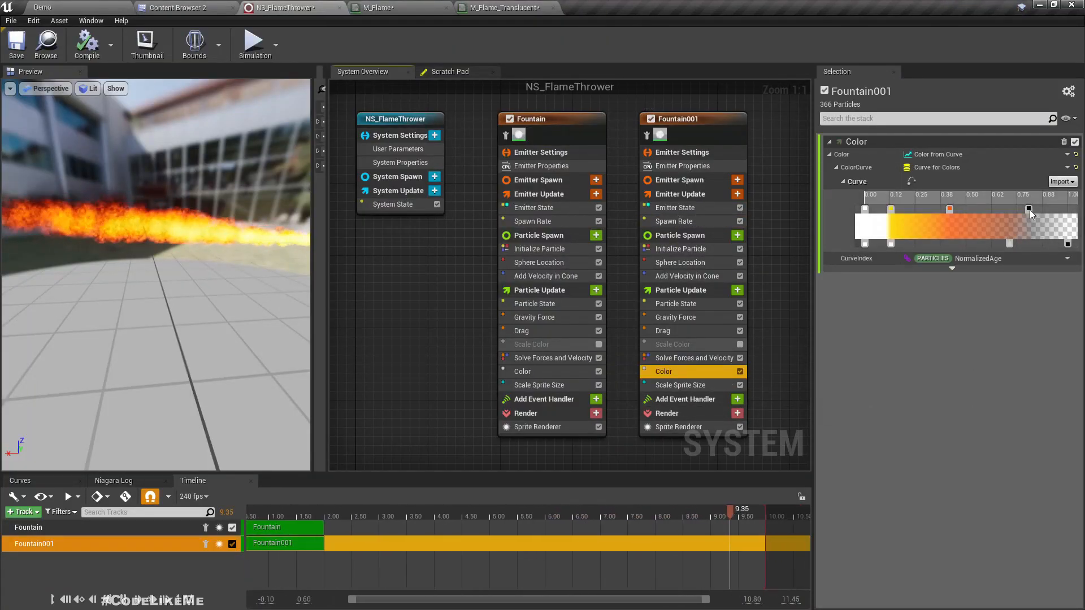
left_click_drag(1028, 209, 984, 209)
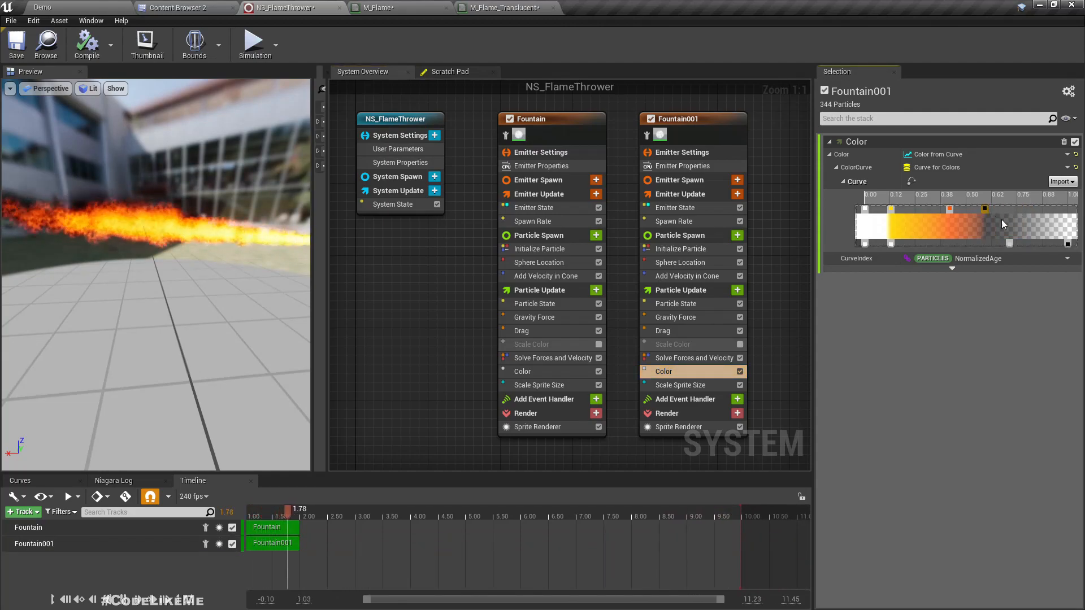
left_click_drag(103, 247, 131, 289)
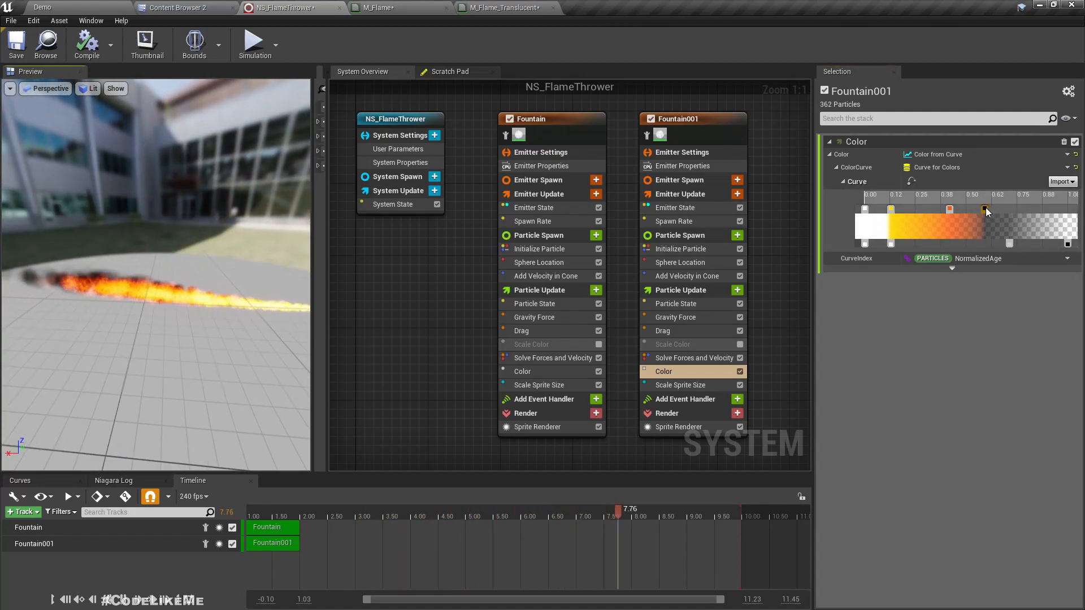
left_click_drag(970, 209, 930, 209)
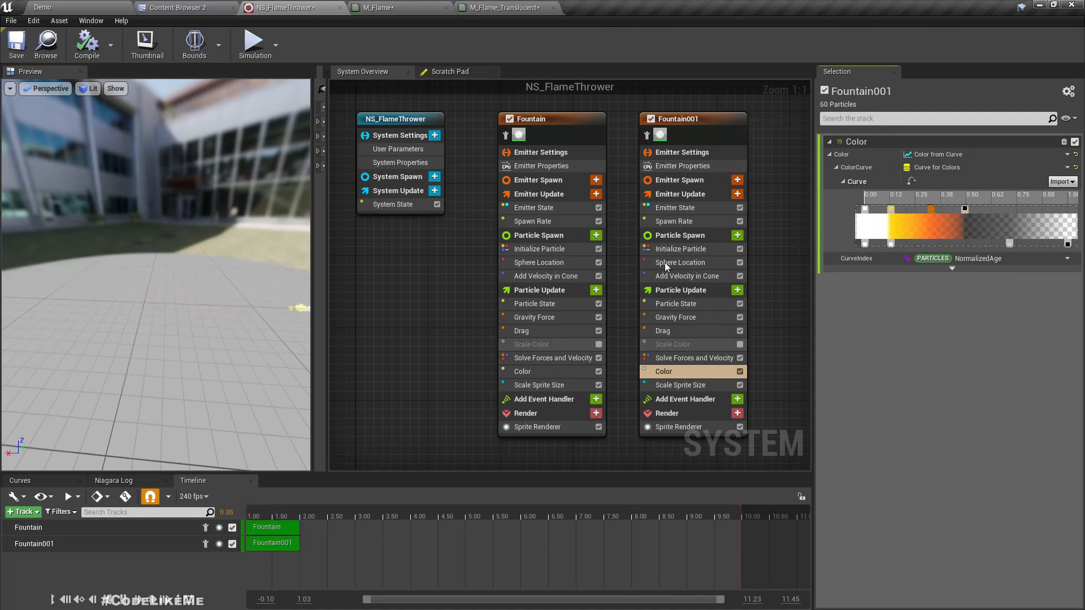
Inspect the adjusted flame up close in the NS_FlameThrower preview and in the Demo level.
middle_click_drag(167, 348, 223, 376)
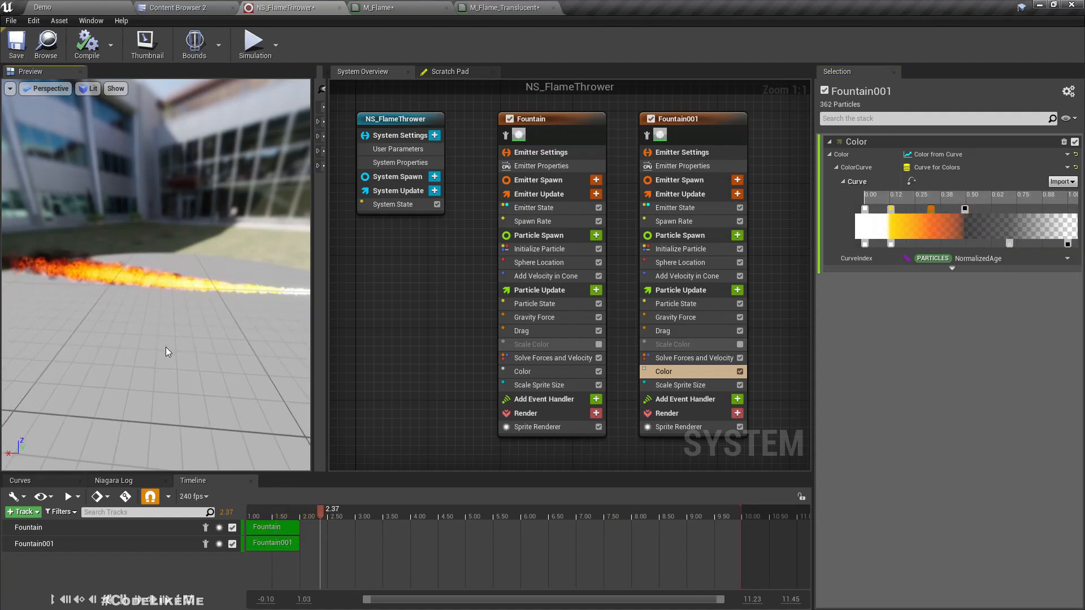
scroll(157, 287, "up", 5)
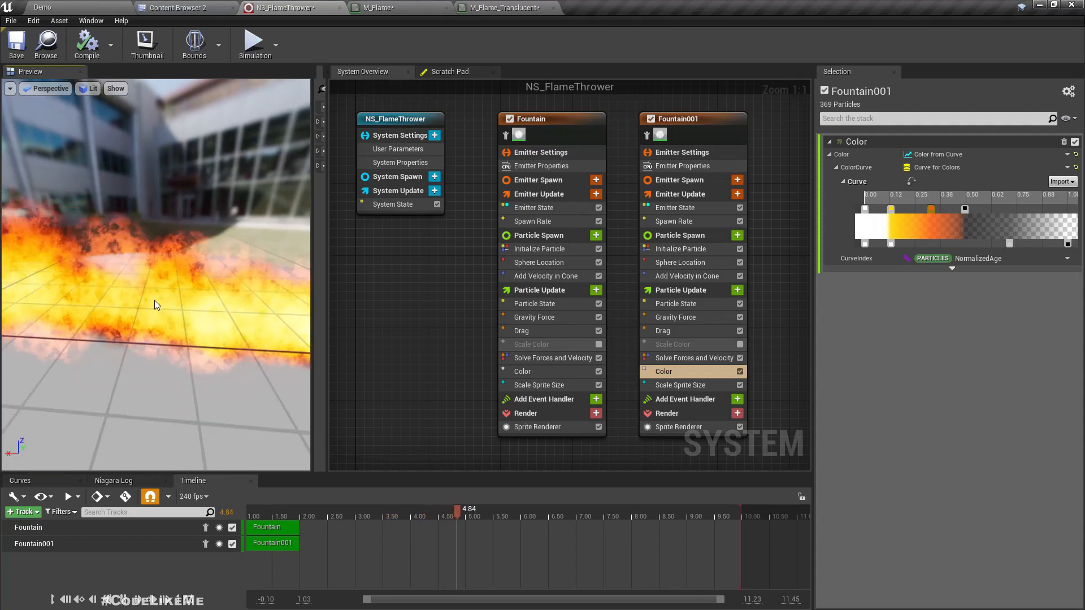
scroll(154, 300, "down", 4)
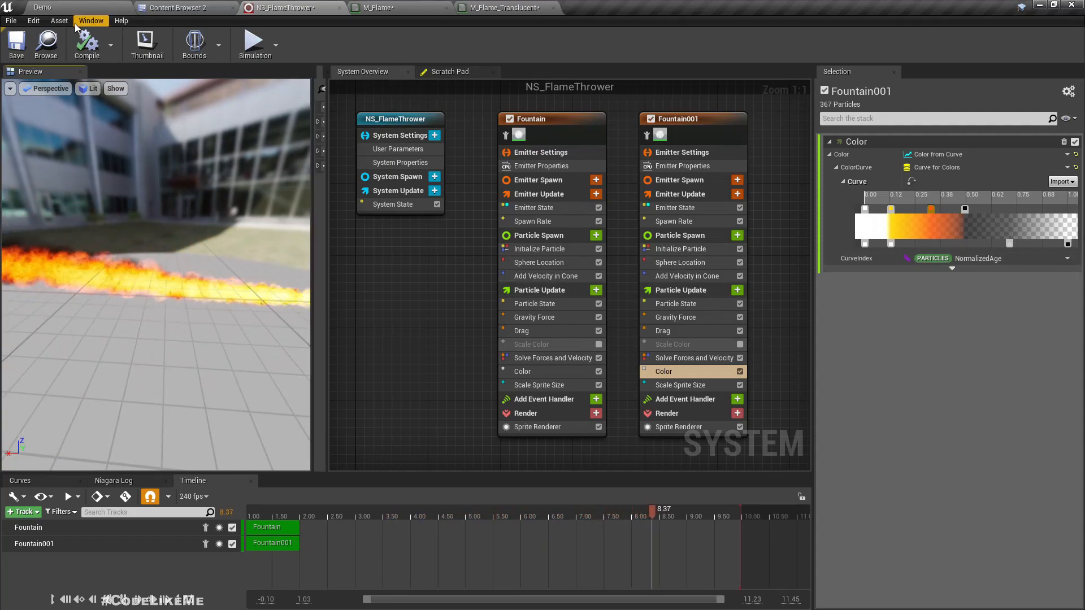
left_click(59, 7)
right_click_drag(336, 188, 421, 165)
Open the flames texture from the MuzzleFlashPack Textures folder to examine its shapes and alpha, and locate it again in the content browser.
right_click_drag(522, 297, 531, 297)
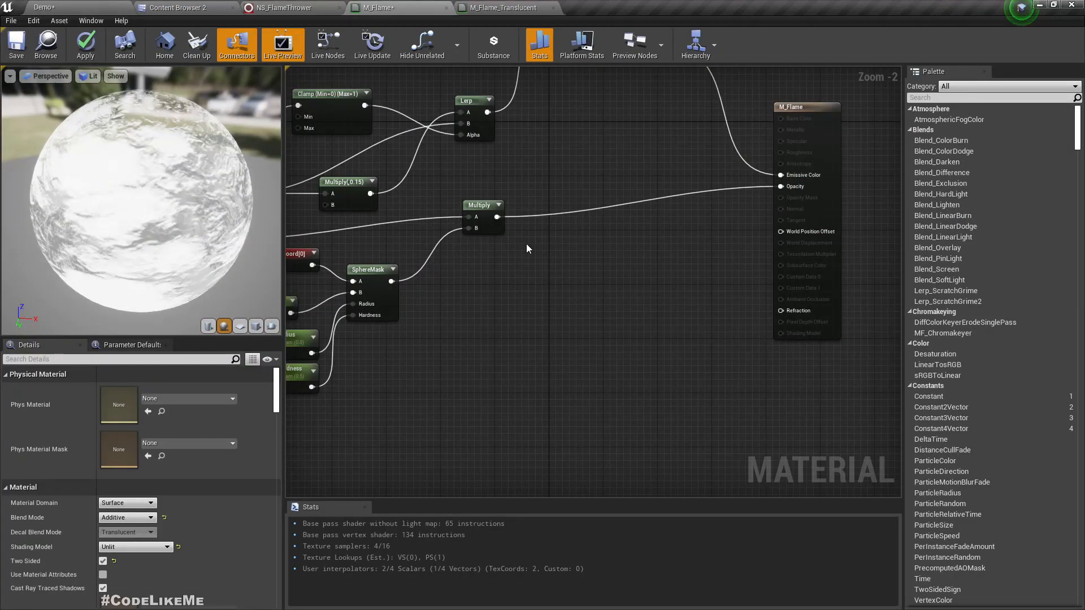
left_click(186, 7)
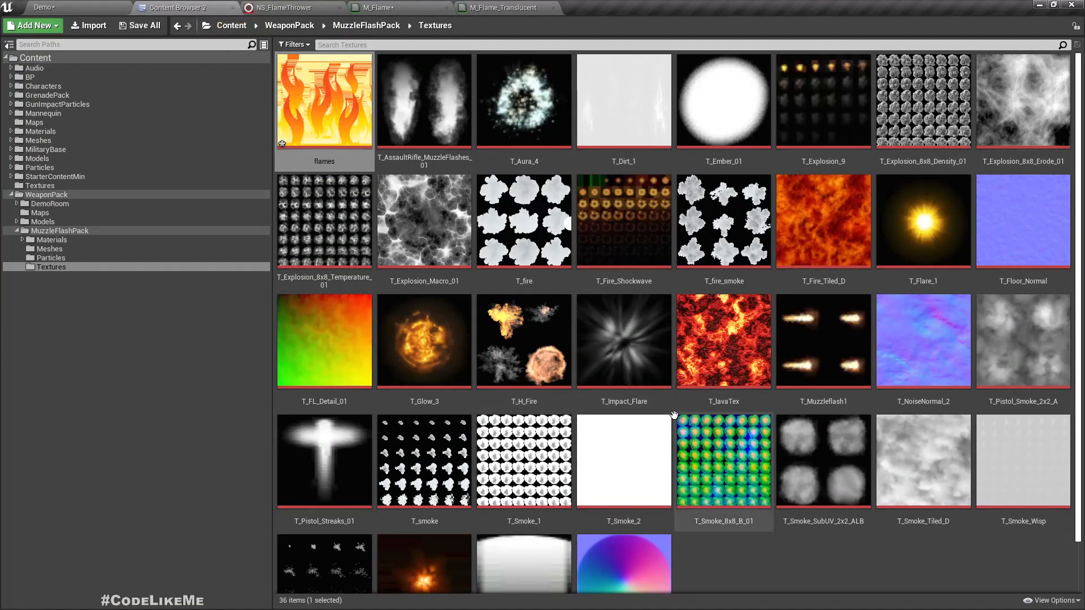
double_click(336, 93)
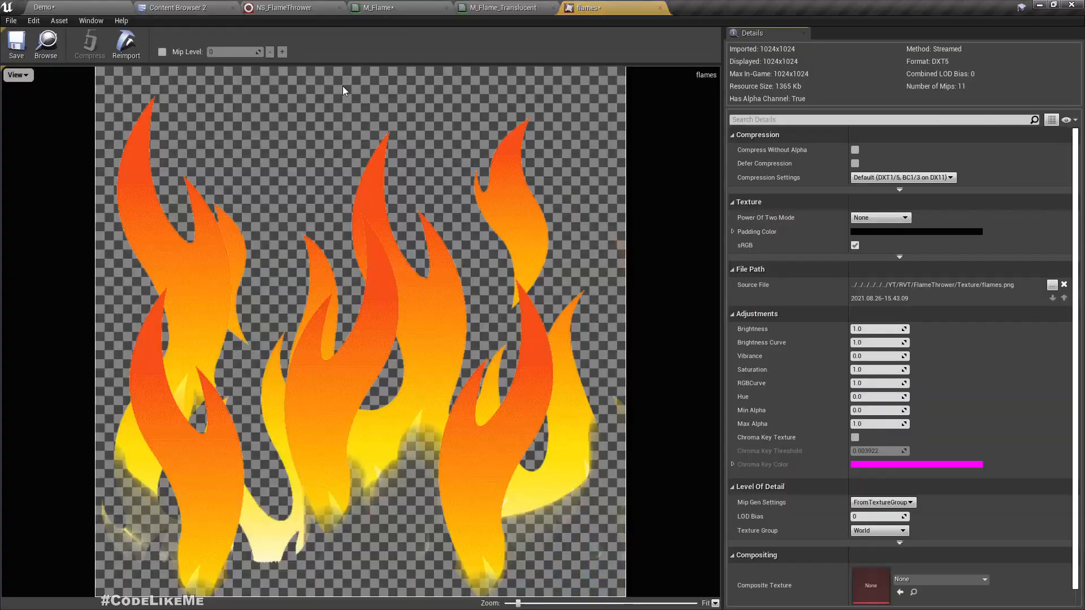
scroll(397, 185, "down", 3)
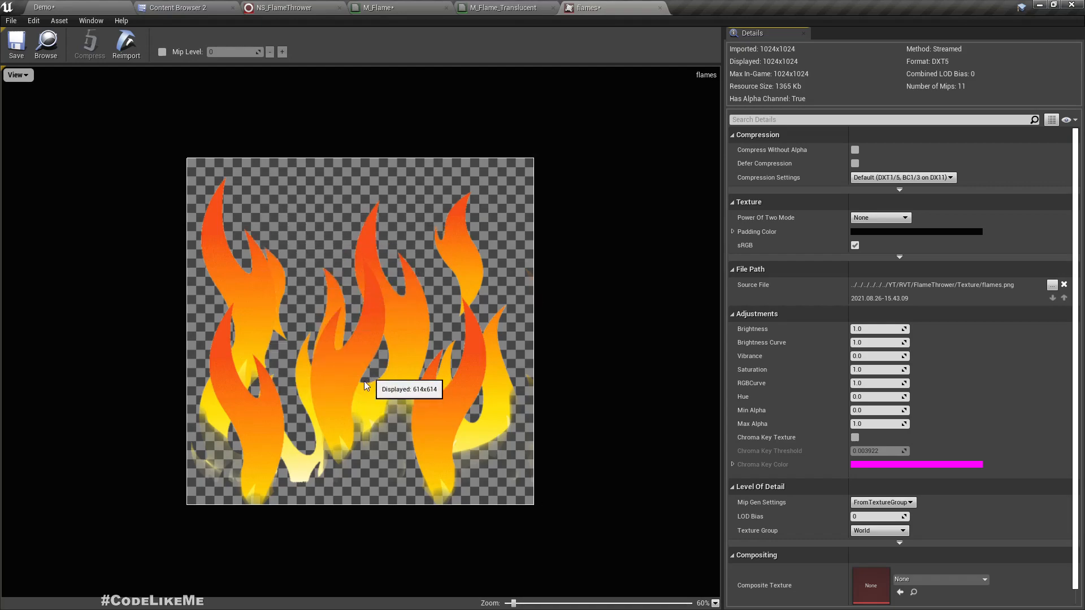
left_click(46, 45)
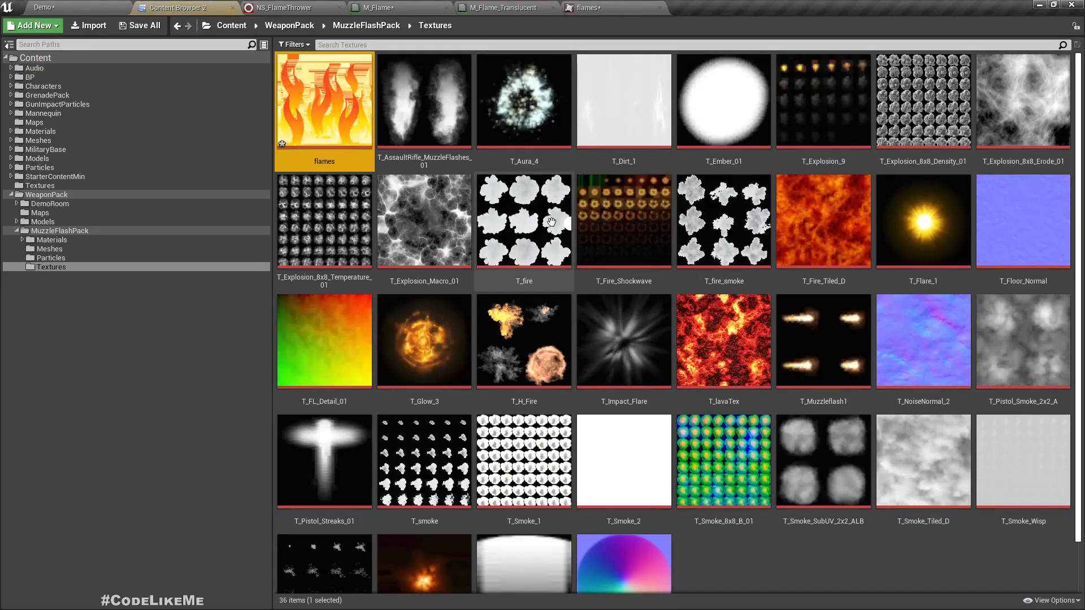
Add the flames texture to the M_Flame graph as a Texture Sample and connect the existing Panner's output to its UVs.
mouse_move(327, 100)
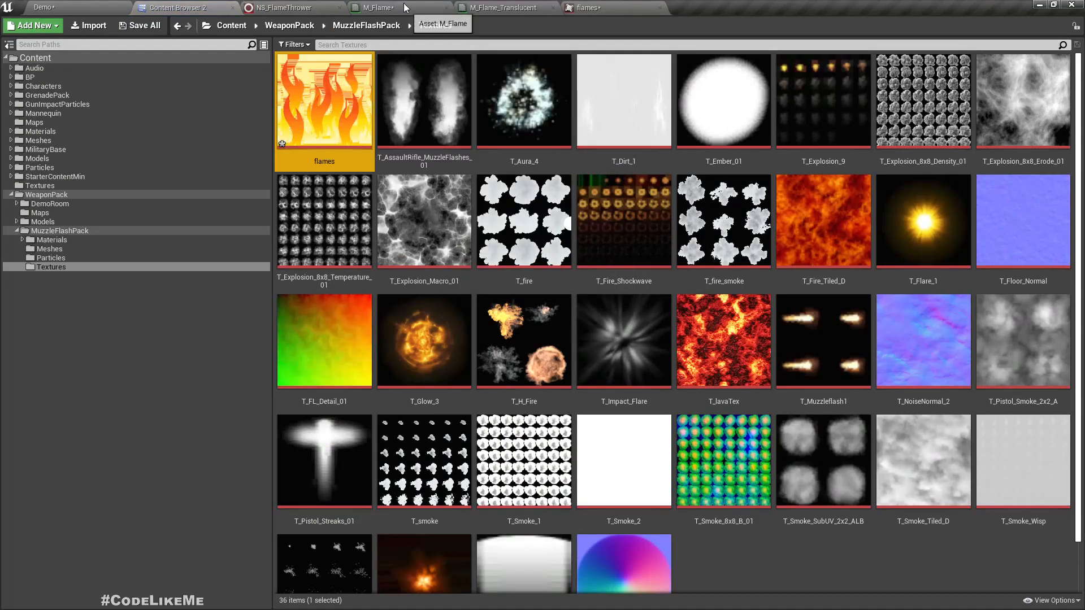
left_click_drag(360, 74, 394, 5)
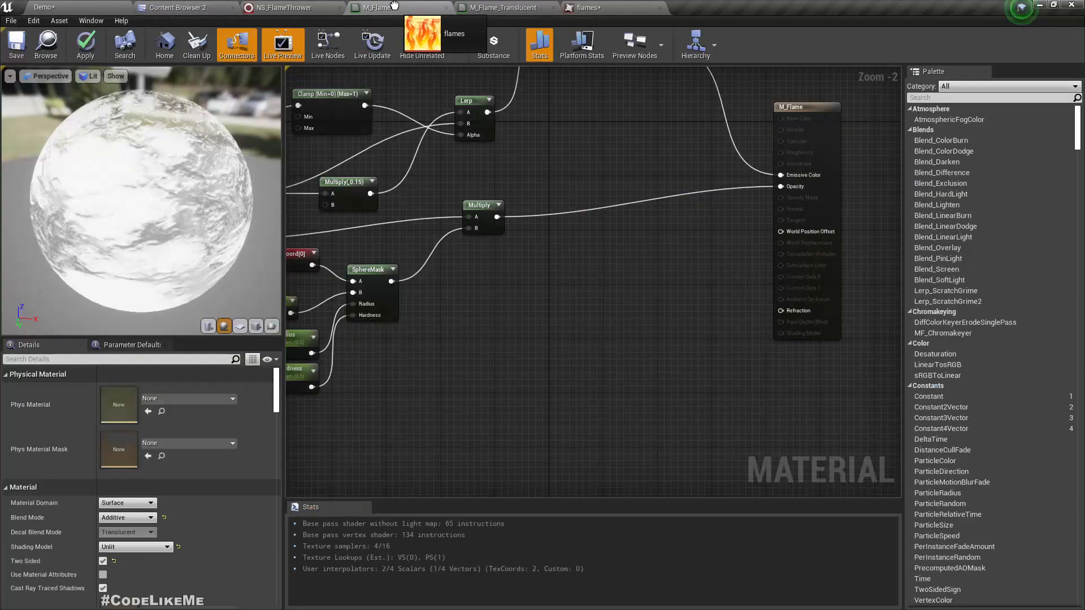
left_click_drag(499, 344, 513, 356)
right_click_drag(437, 375, 646, 566)
right_click_drag(482, 243, 628, 243)
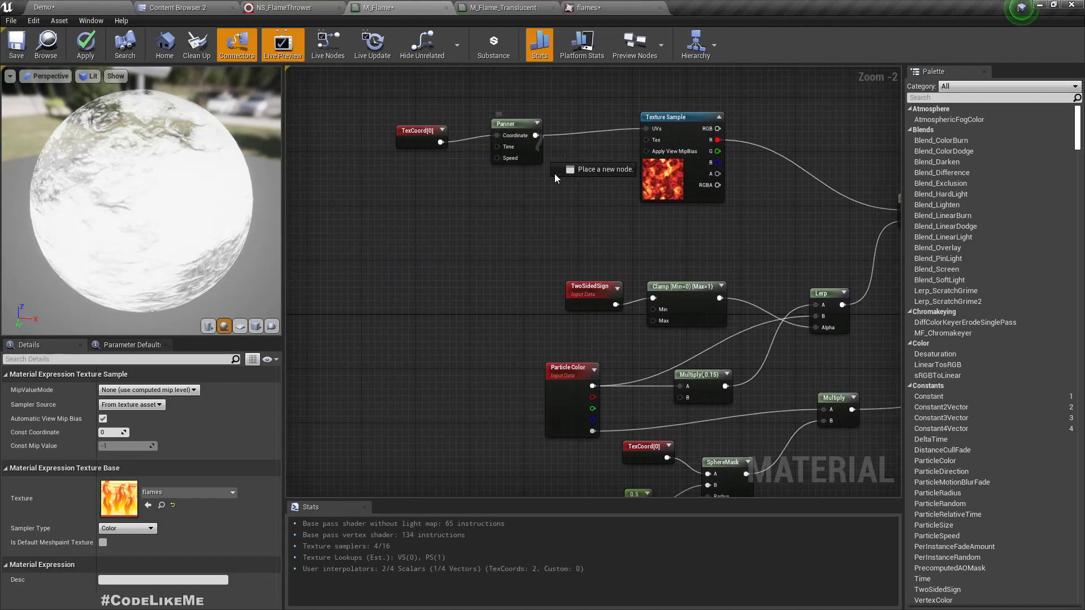
left_click_drag(674, 432, 797, 337)
right_click_drag(709, 287, 553, 327)
right_click_drag(709, 365, 636, 395)
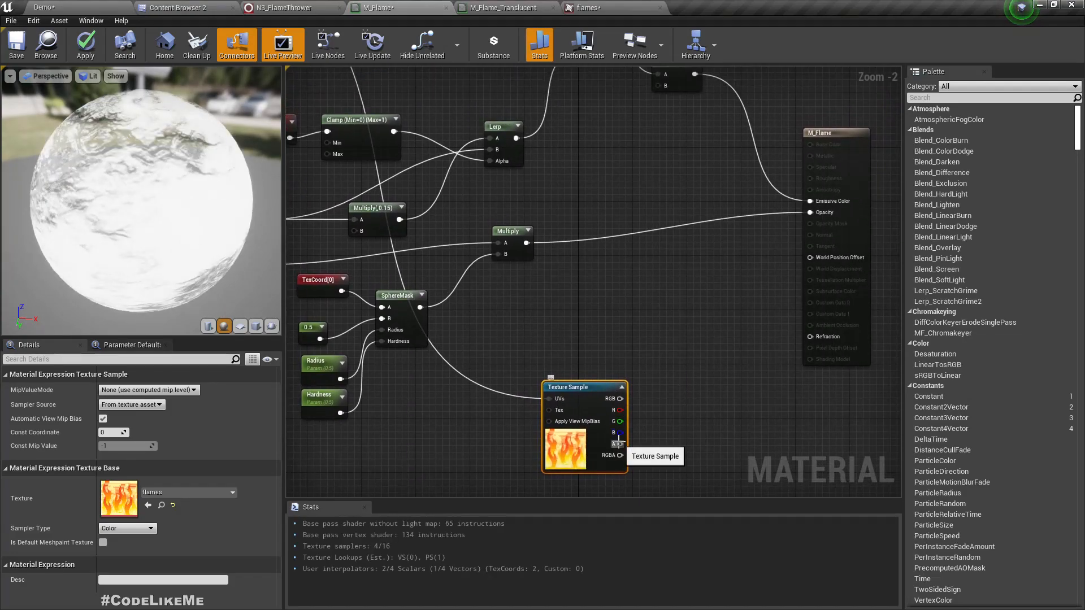
right_click_drag(544, 279, 587, 255)
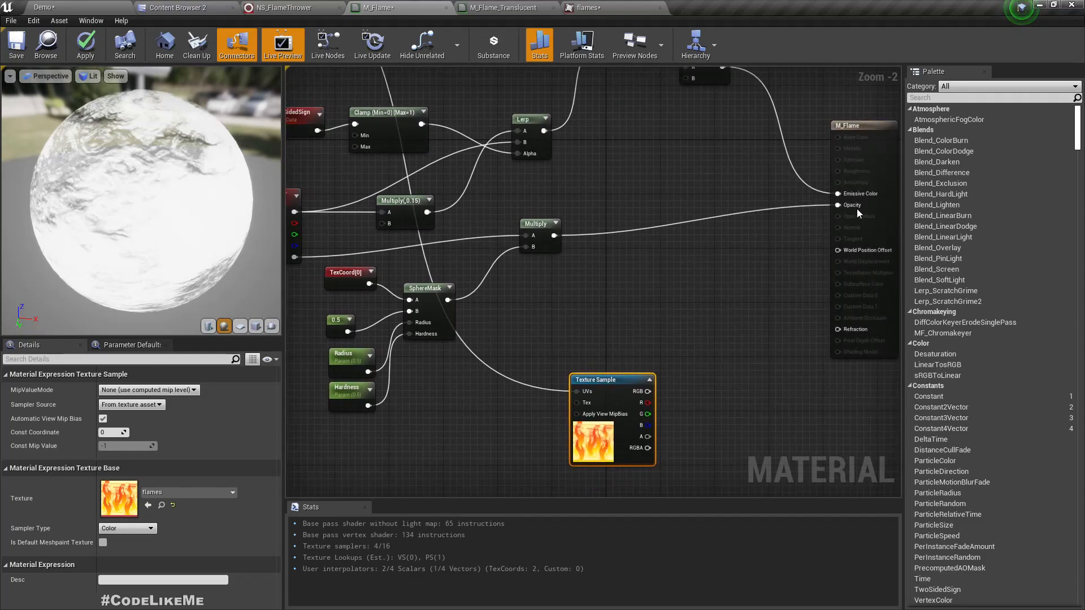
Multiply M_Flame's opacity result by the flames texture's alpha, connect the product to Opacity, and apply the material.
left_click_drag(554, 236, 682, 248)
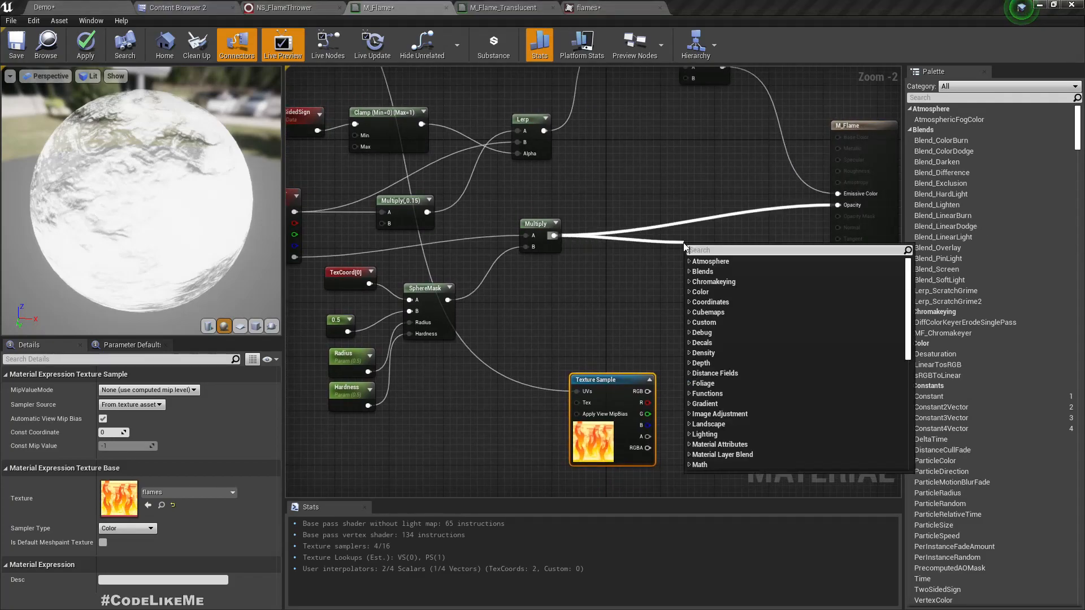
type("multiply")
key("Return")
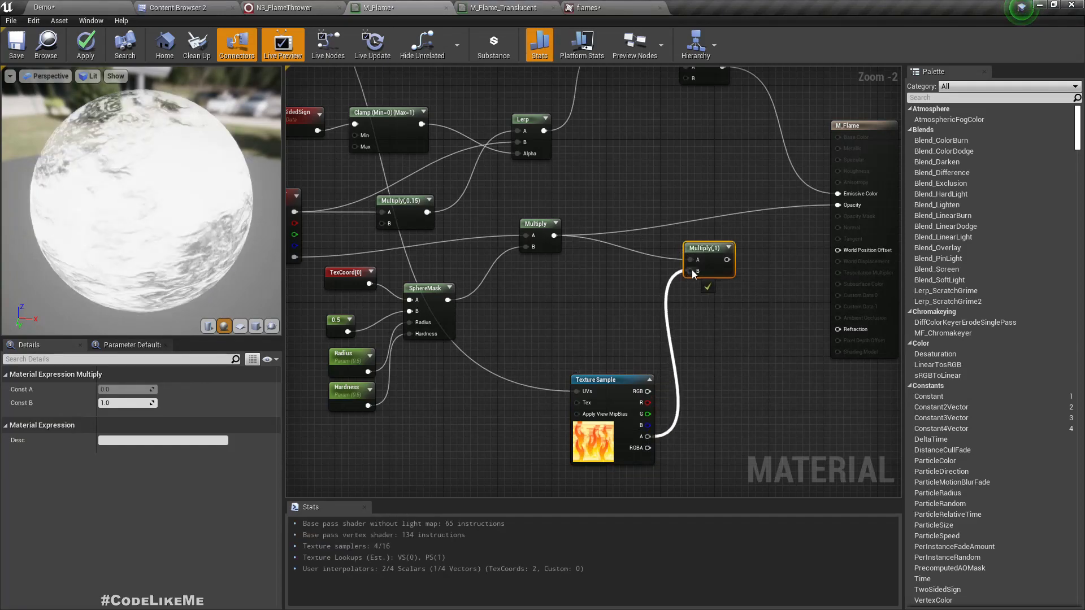
left_click_drag(694, 275, 694, 274)
right_click_drag(736, 276, 703, 314)
left_click_drag(681, 296, 814, 238)
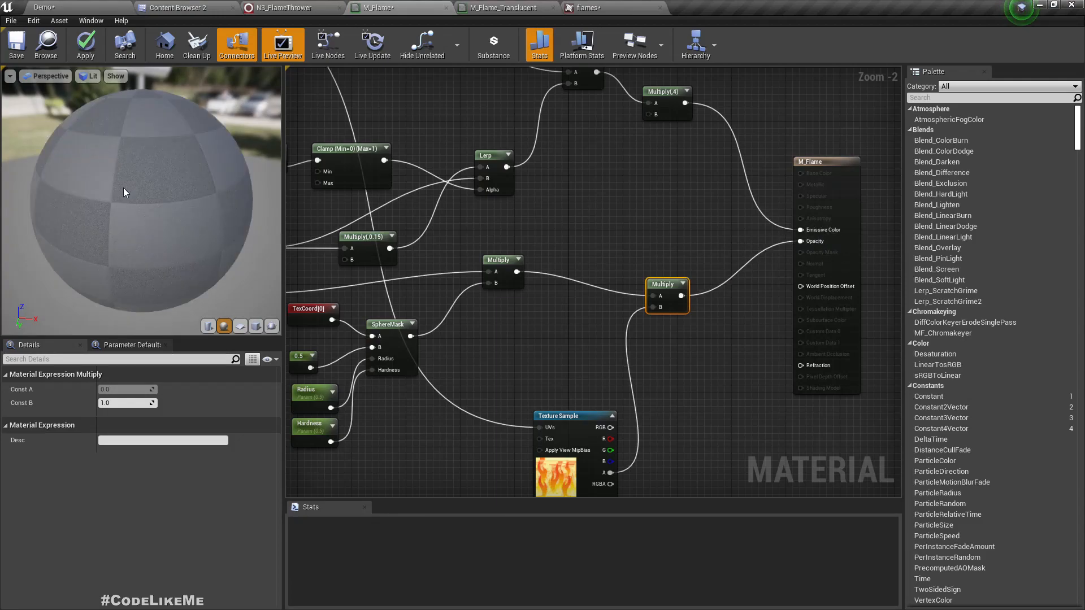
mouse_move(125, 193)
left_mouse_down()
mouse_move(141, 175)
mouse_move(187, 180)
mouse_move(158, 158)
mouse_move(125, 199)
left_mouse_up()
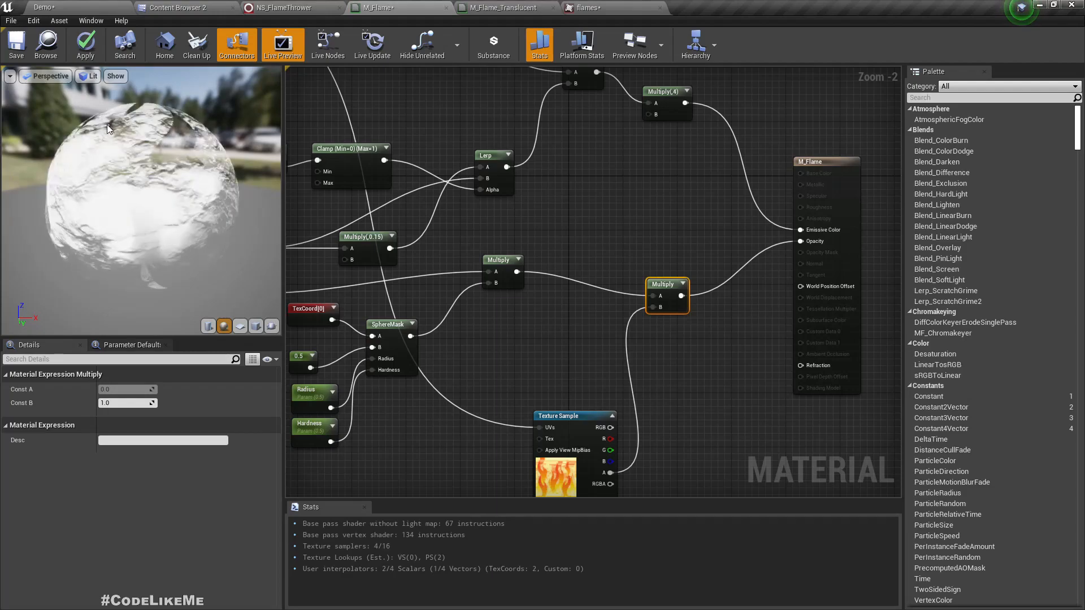
left_click(84, 46)
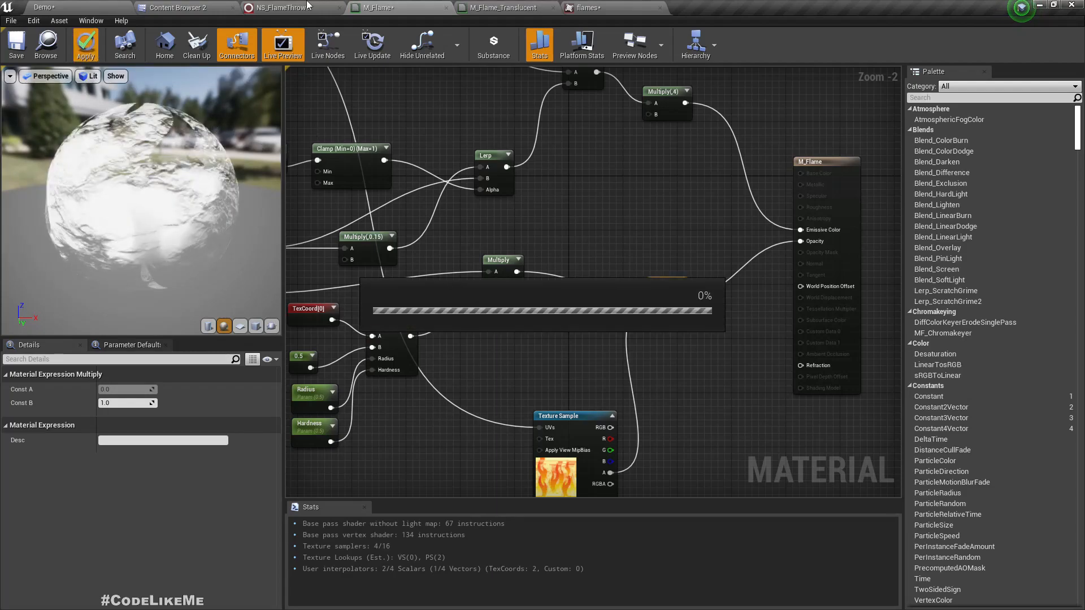
Inspect the flame with the new opacity in the NS_FlameThrower preview and full screen in the Demo level.
left_click(293, 6)
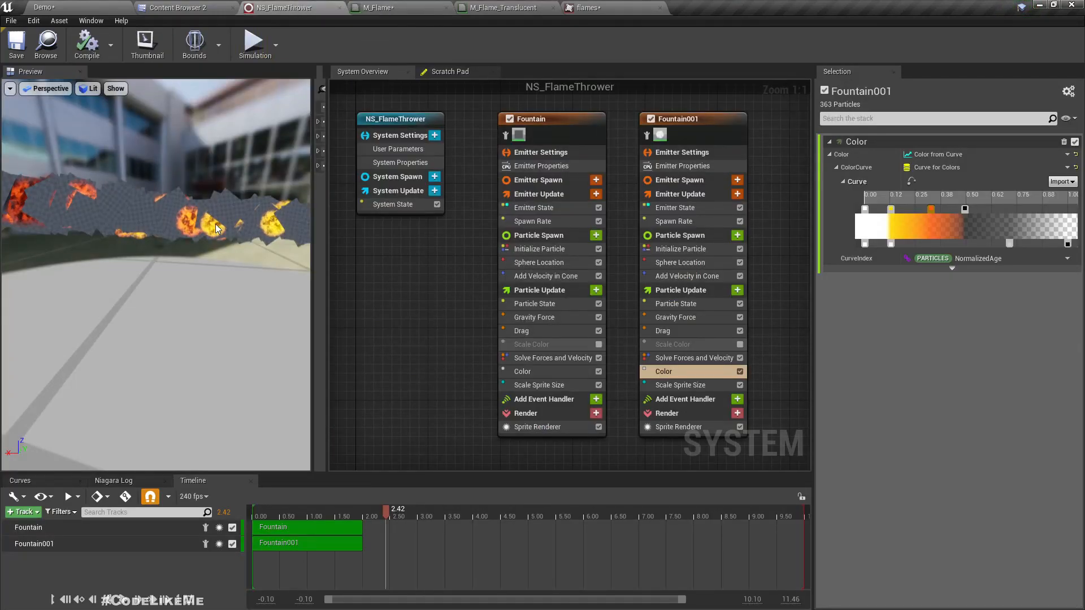
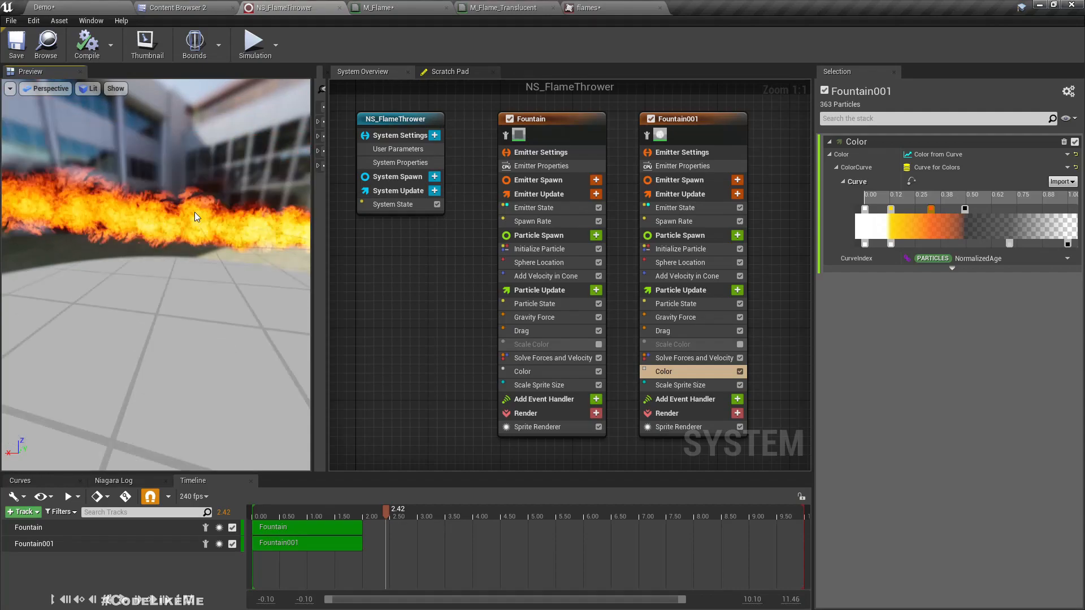
left_click(103, 5)
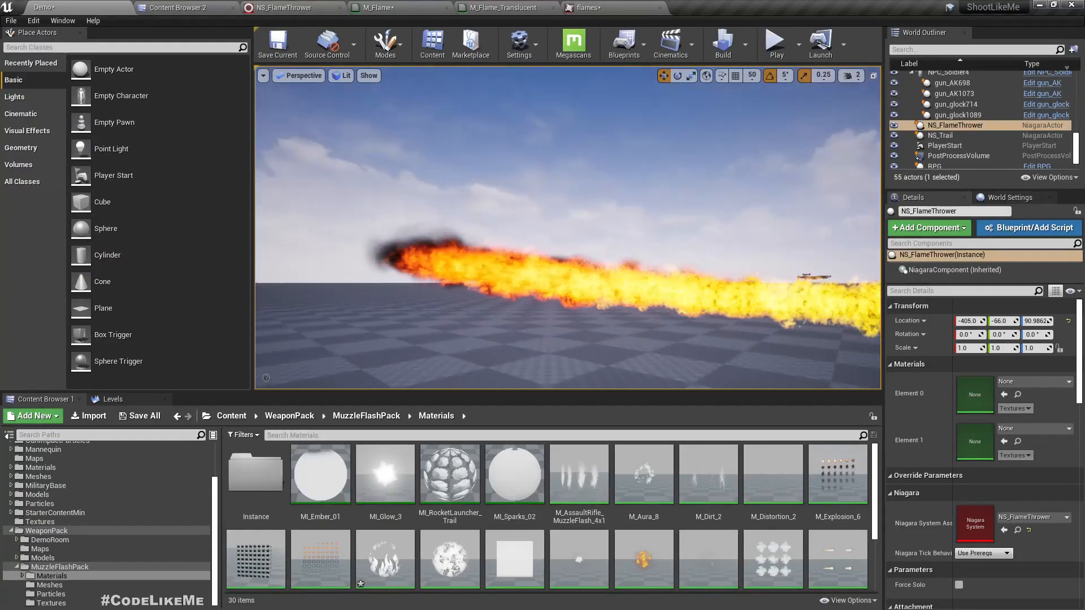
right_click_drag(567, 228, 583, 281)
key("F11")
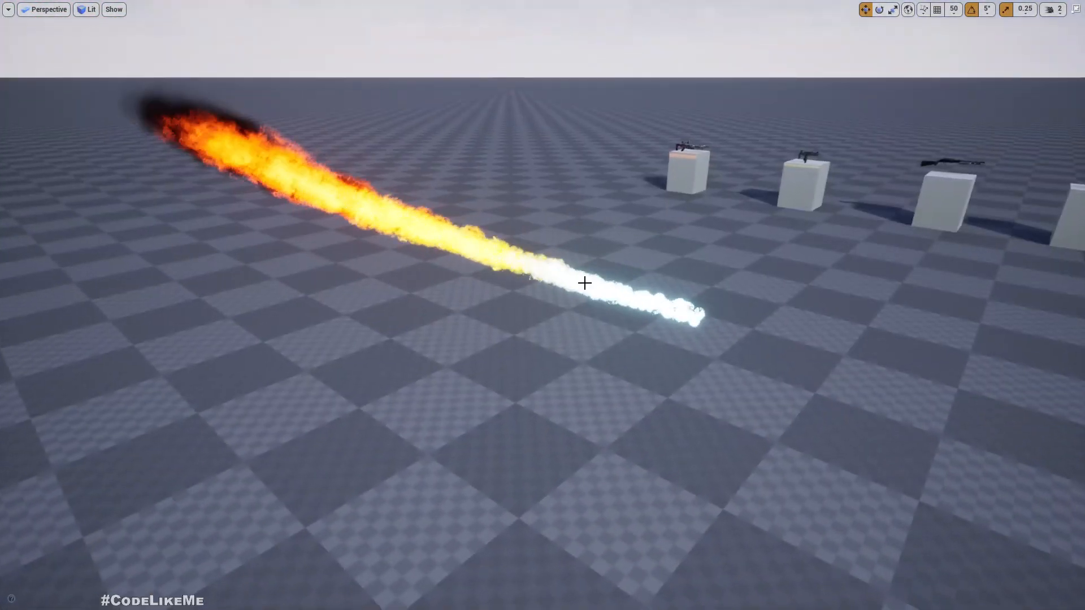
Move and rotate the NS_FlameThrower actor in the Demo level to test how the flame trails.
left_click(584, 281)
left_click_drag(699, 317, 695, 608)
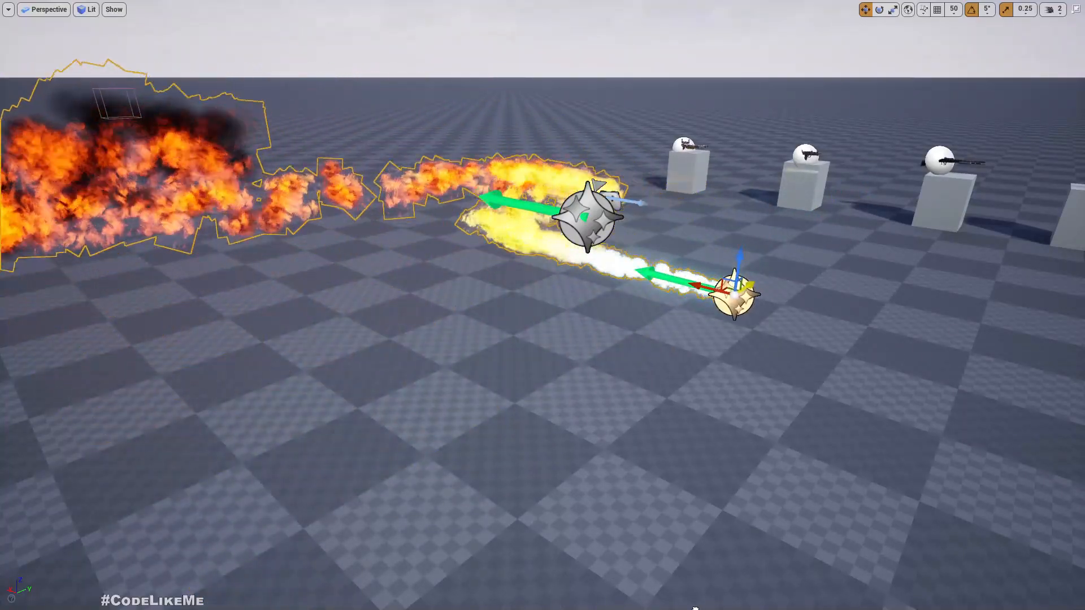
key("d")
right_click_drag(695, 608, 439, 606)
key("e")
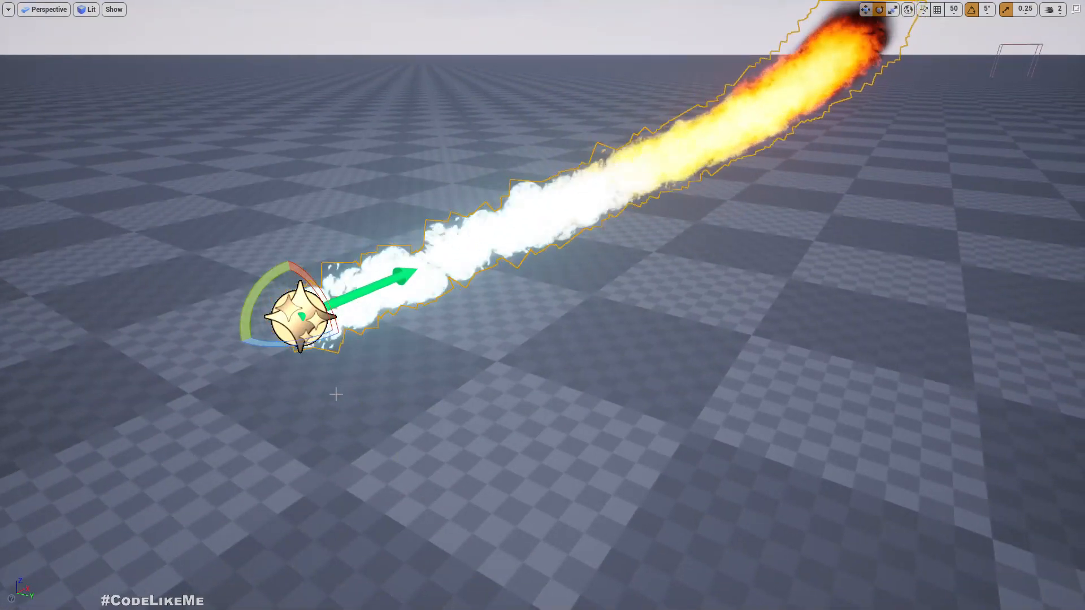
left_click_drag(286, 349, 314, 350)
View the flame from other angles in the Demo level and switch to game view.
key("a")
right_click_drag(313, 350, 656, 261)
key("s")
key("d")
right_click_drag(264, 405, 266, 405)
key("s")
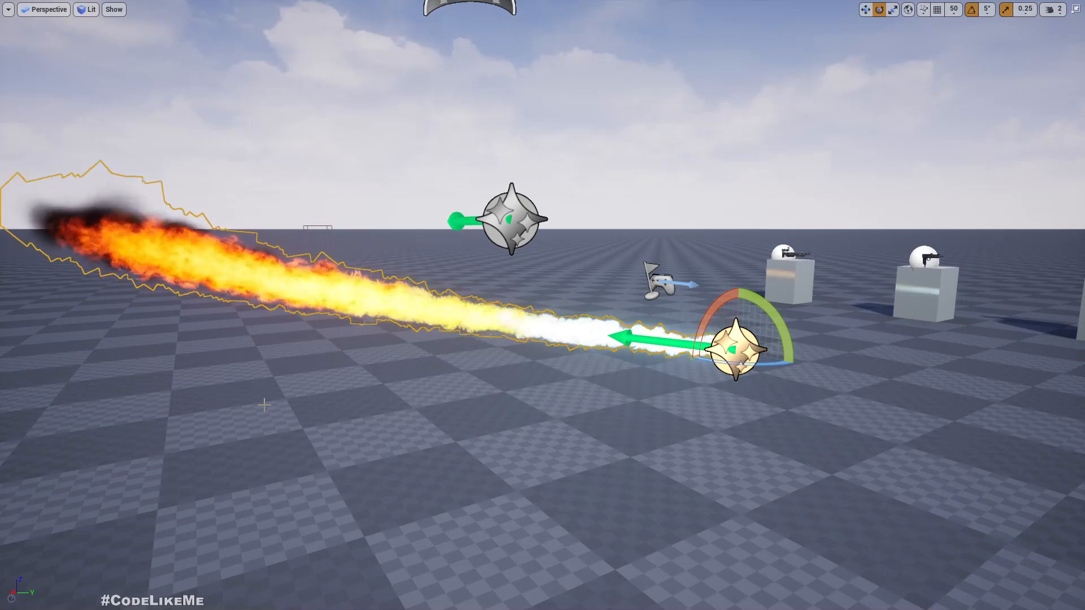
key("g")
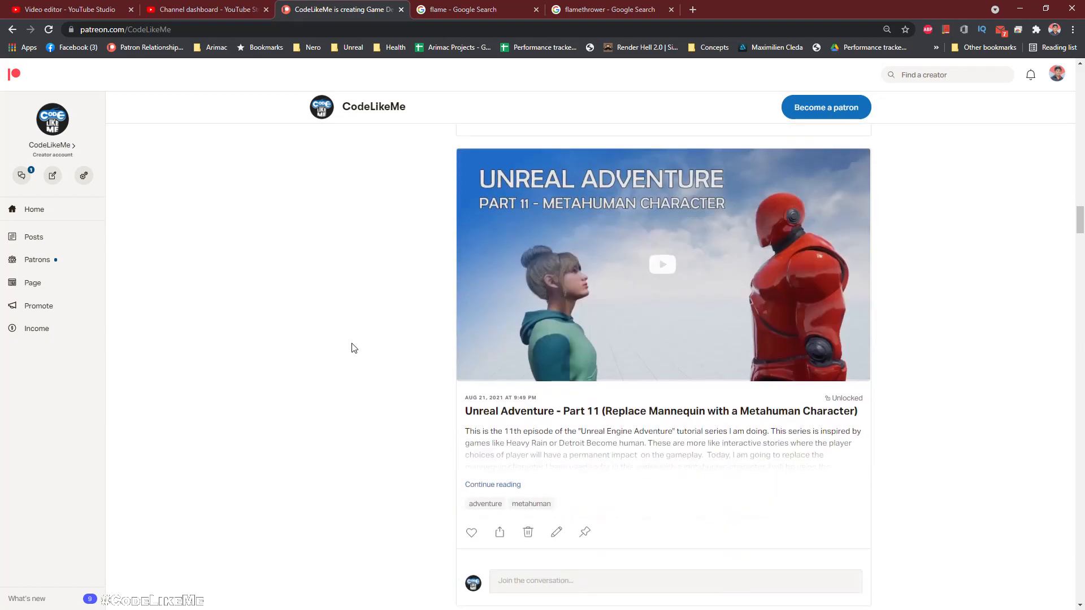
scroll(355, 351, "down", 15)
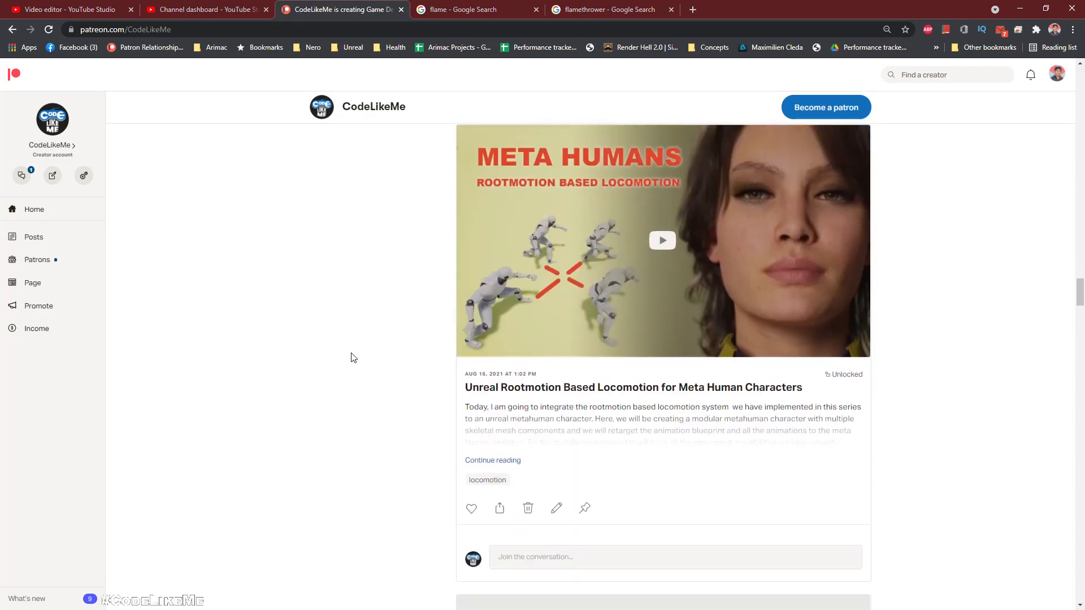
scroll(353, 357, "down", 6)
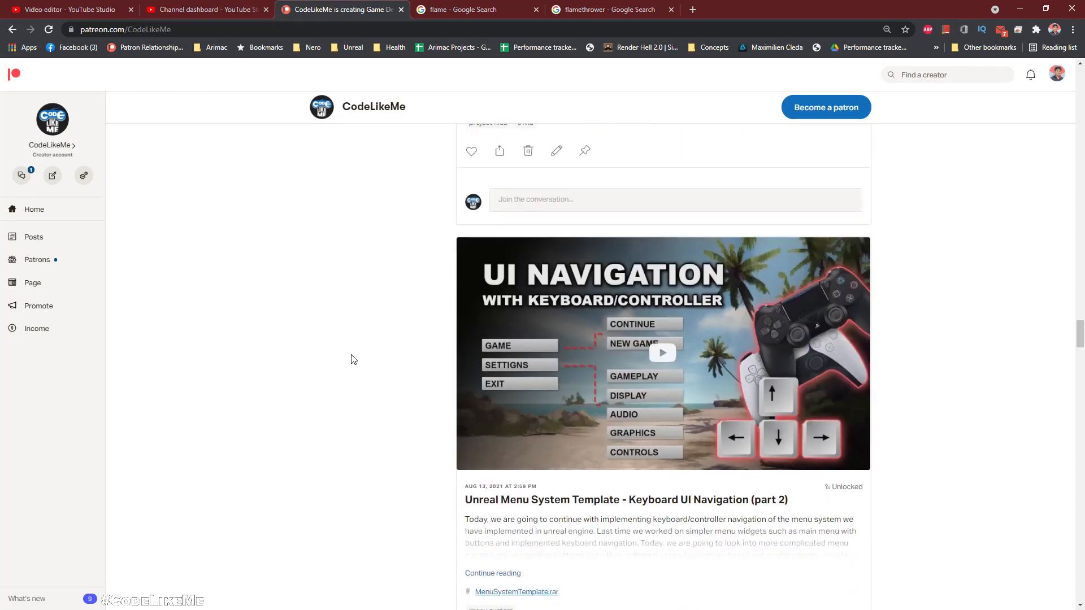